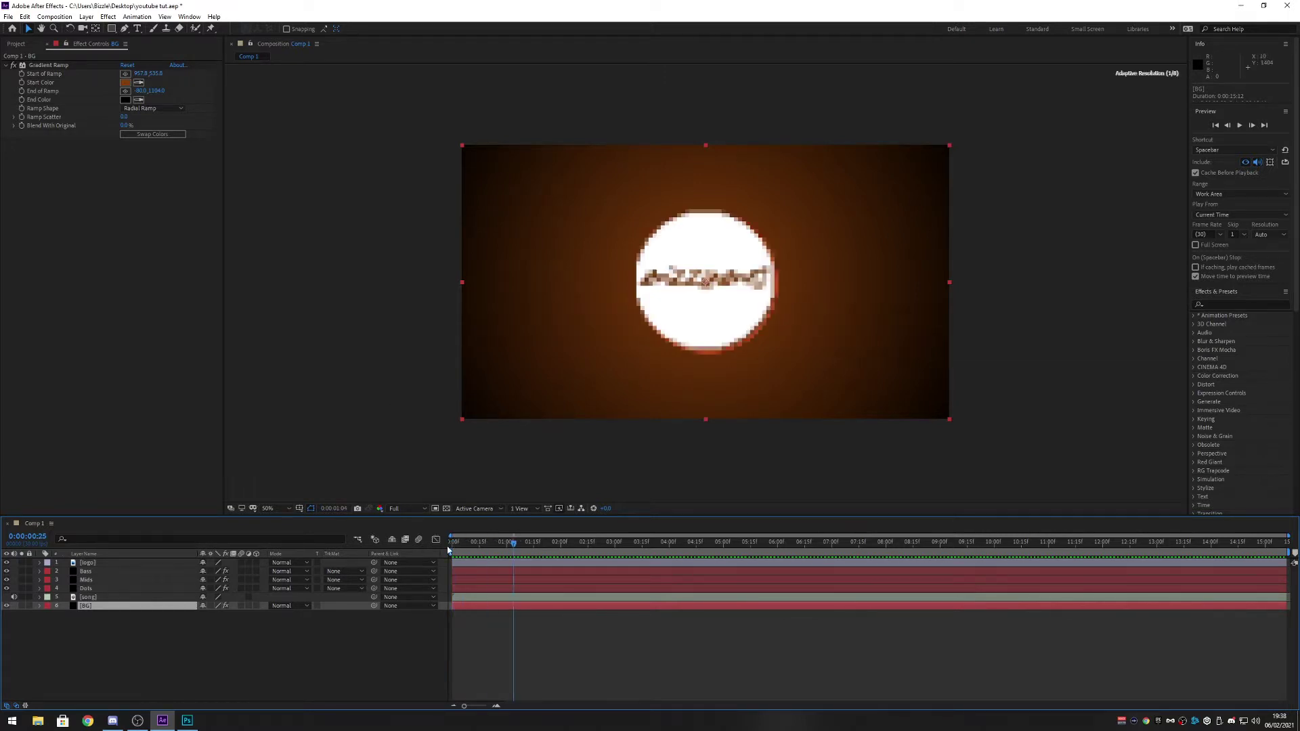
# - Zoom the composition viewer to 100%, then start and cancel a new composition
pyautogui.press('/')
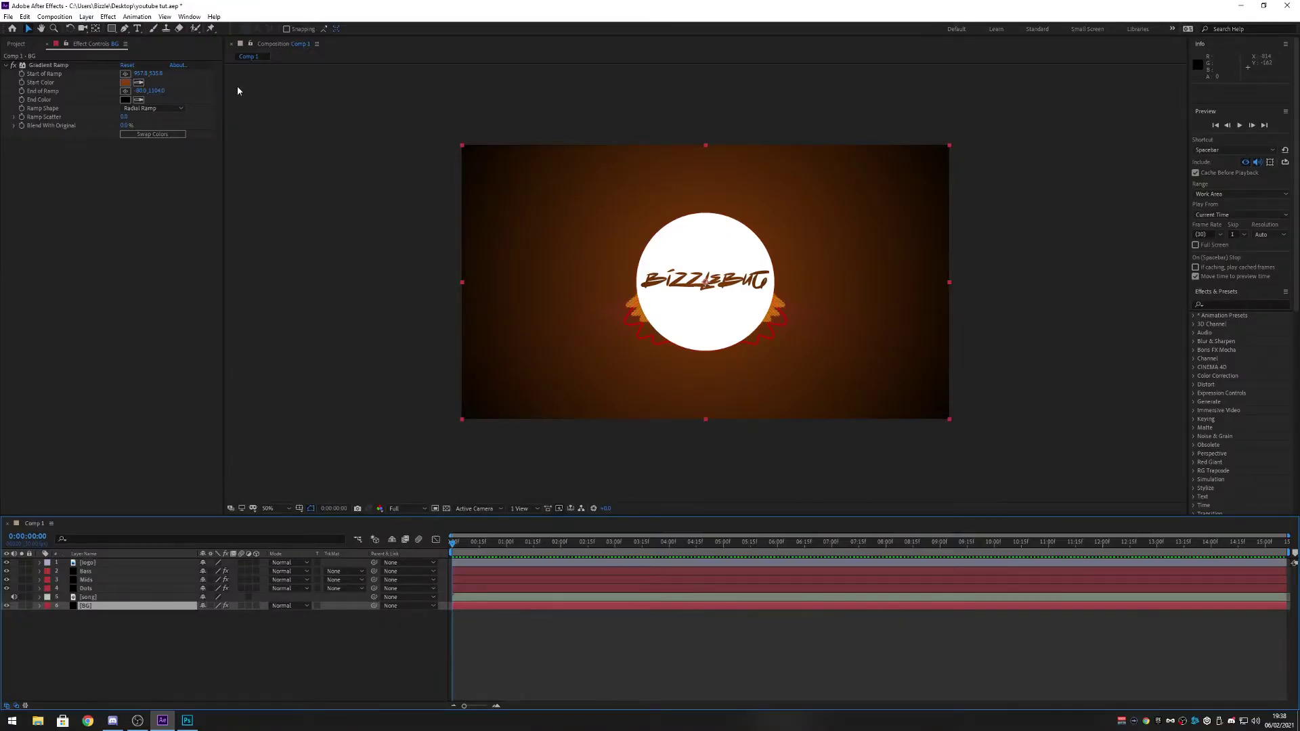
pyautogui.click(62, 18)
pyautogui.click(62, 18)
pyautogui.click(55, 20)
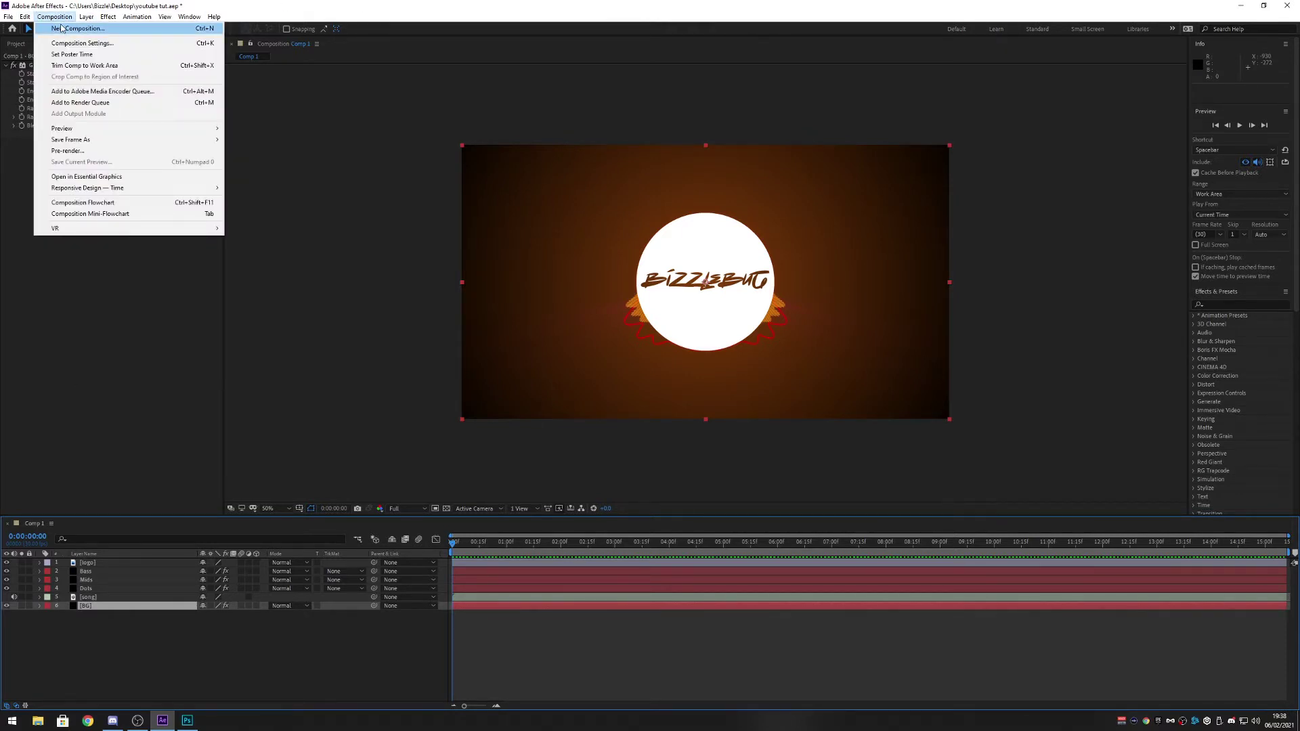
pyautogui.click(75, 28)
pyautogui.click(768, 477)
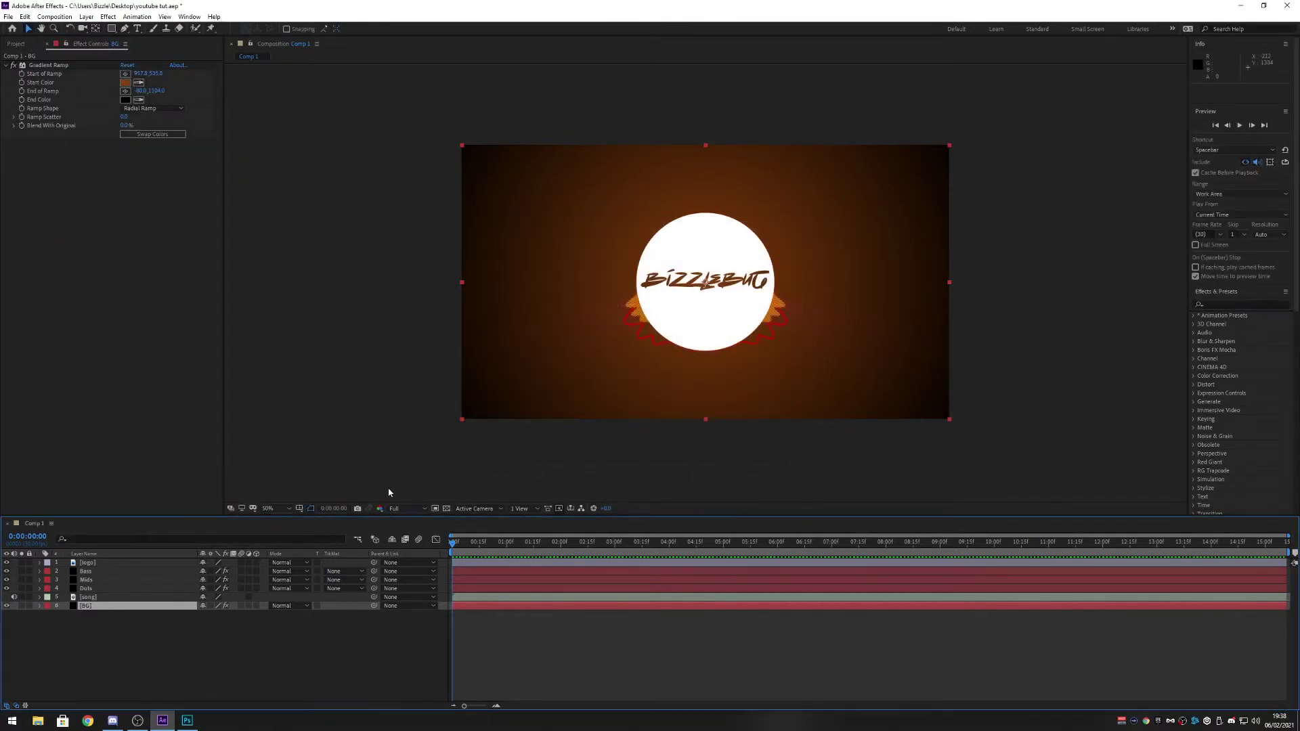
# - Show the Project panel's item list and select the Solids folder
pyautogui.click(16, 44)
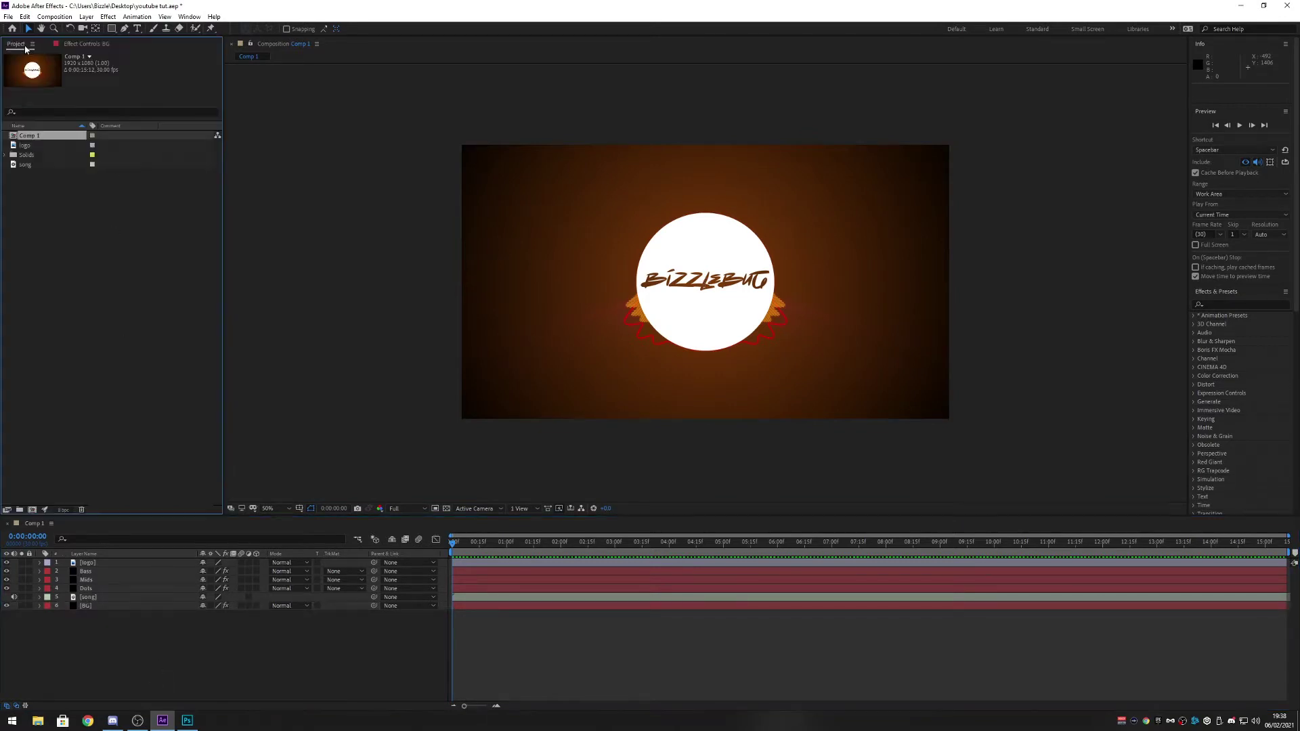
pyautogui.click(65, 203)
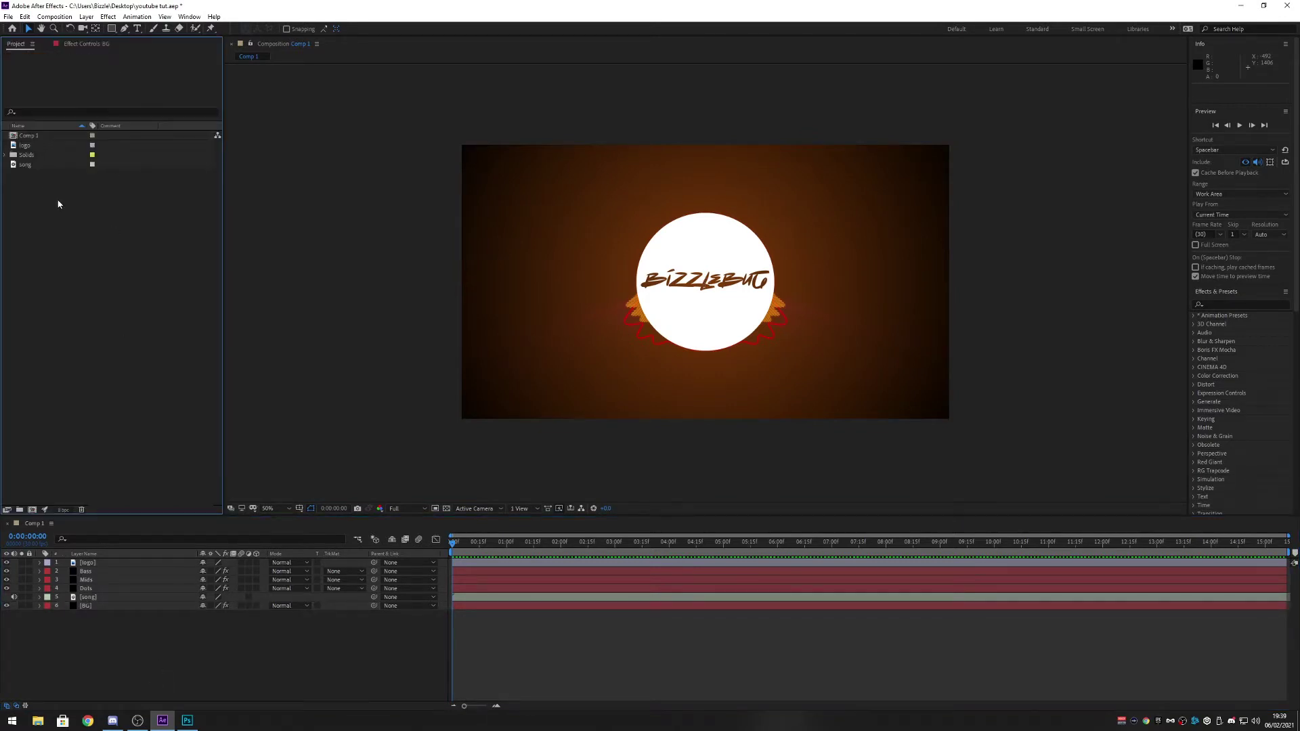
pyautogui.click(41, 158)
# - Delete the Solids folder and Comp 1 from the project, confirming each deletion
pyautogui.press('Delete')
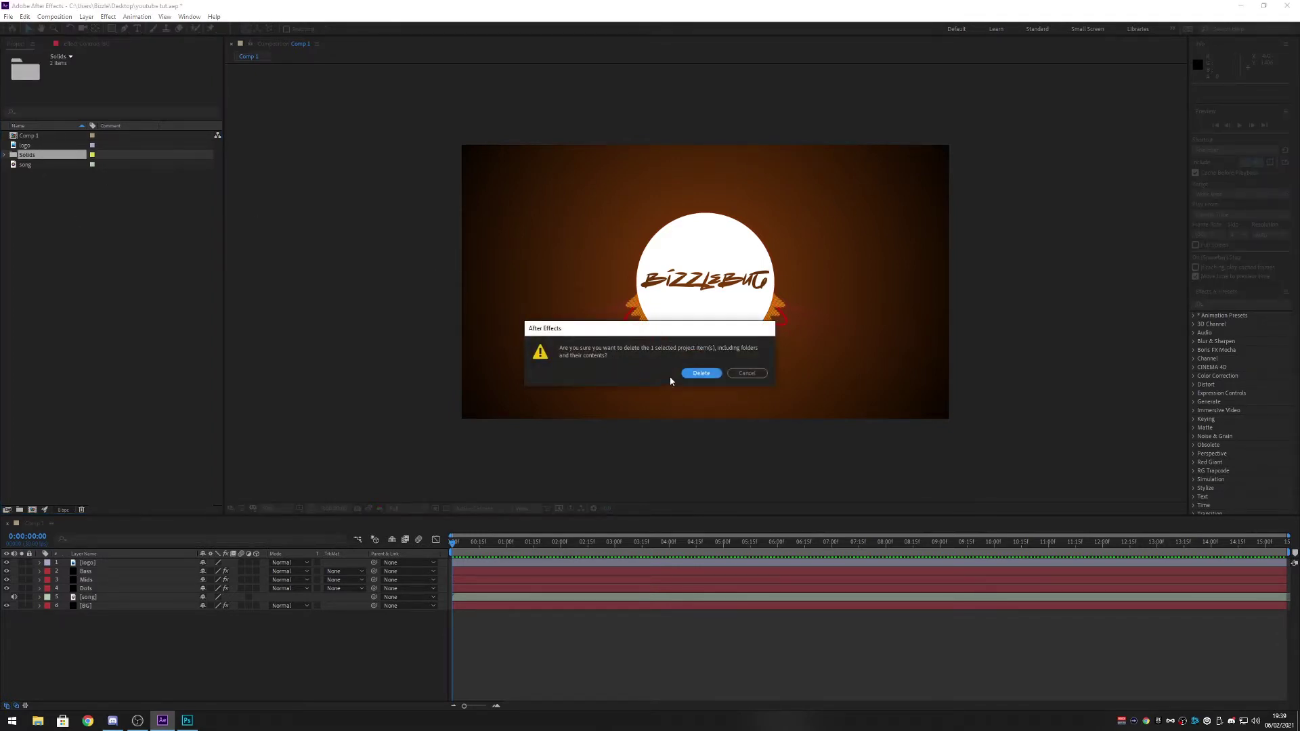
pyautogui.click(683, 373)
pyautogui.click(53, 138)
pyautogui.press('Delete')
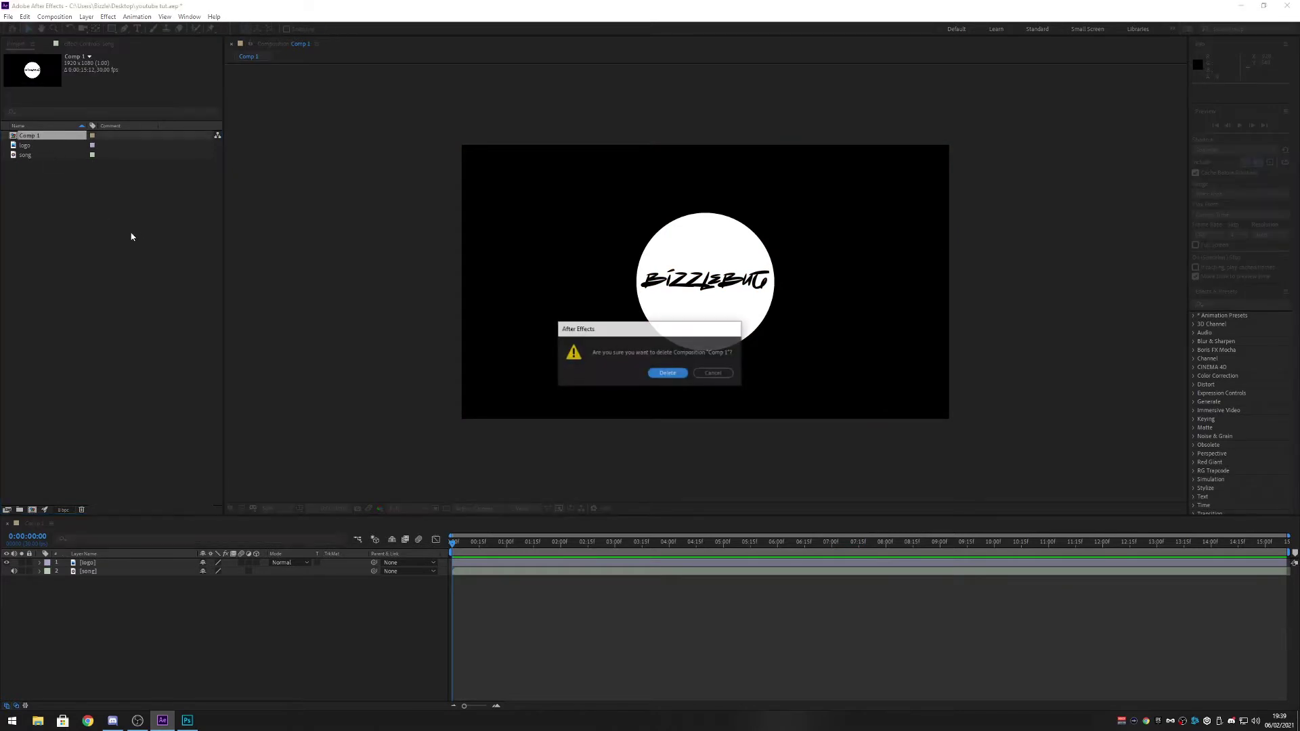
pyautogui.click(661, 375)
# - Inspect the remaining logo and song items, ending with the song's audio details
pyautogui.moveTo(89, 220); pyautogui.dragTo(17, 165)
pyautogui.click(41, 153)
pyautogui.click(27, 136)
pyautogui.click(80, 211)
pyautogui.moveTo(80, 212); pyautogui.dragTo(48, 210)
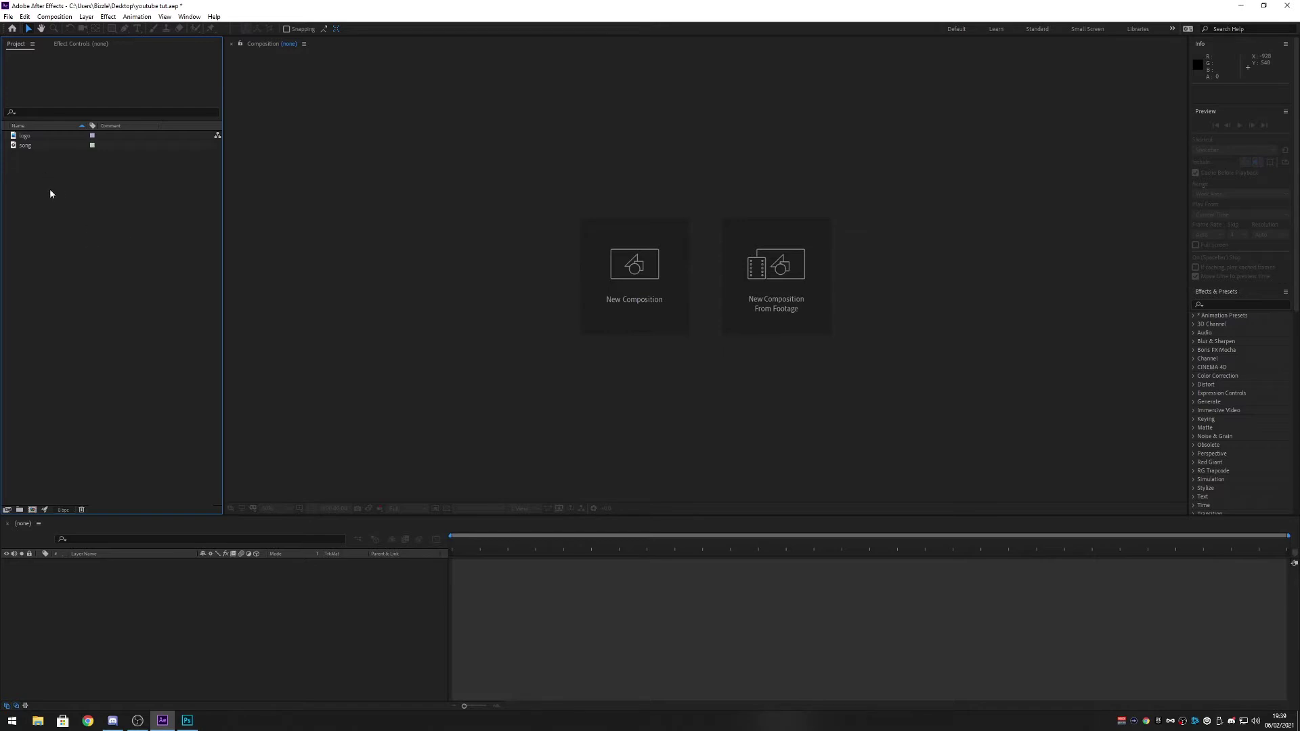
pyautogui.moveTo(60, 177); pyautogui.dragTo(34, 162)
pyautogui.click(35, 135)
pyautogui.click(34, 145)
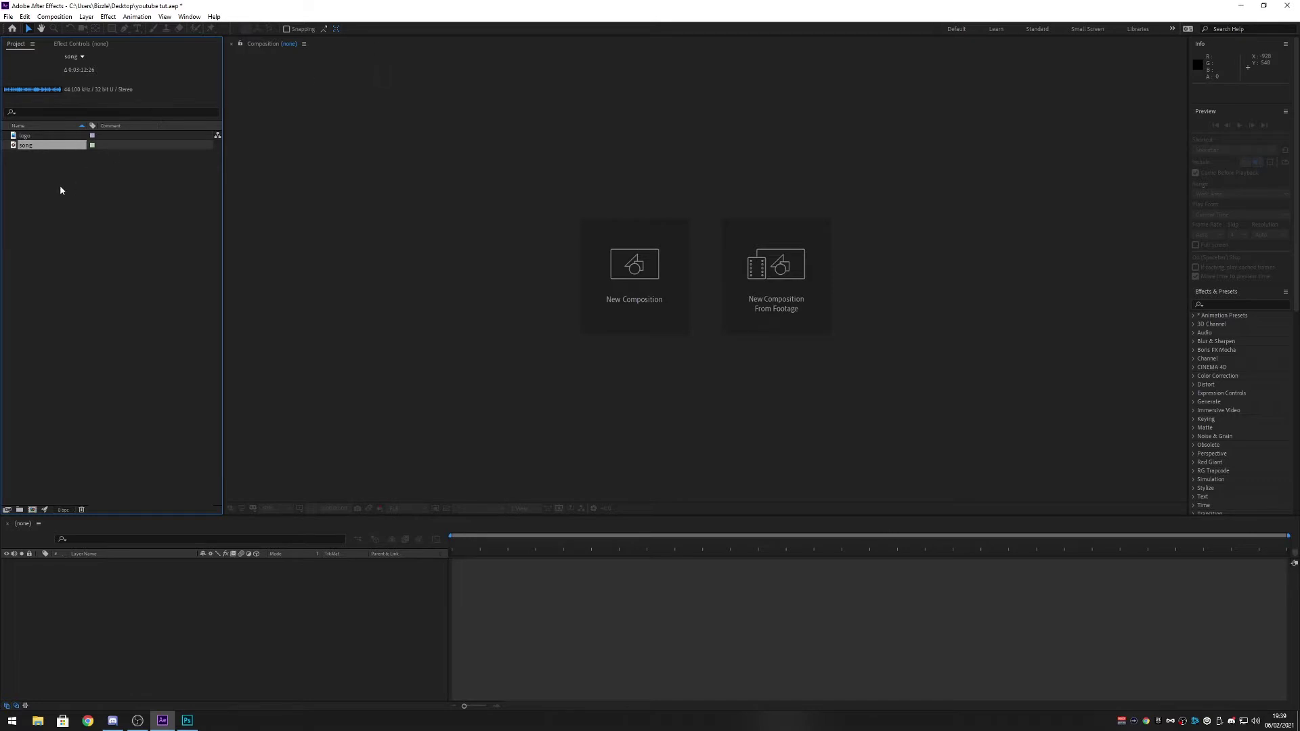
pyautogui.click(163, 719)
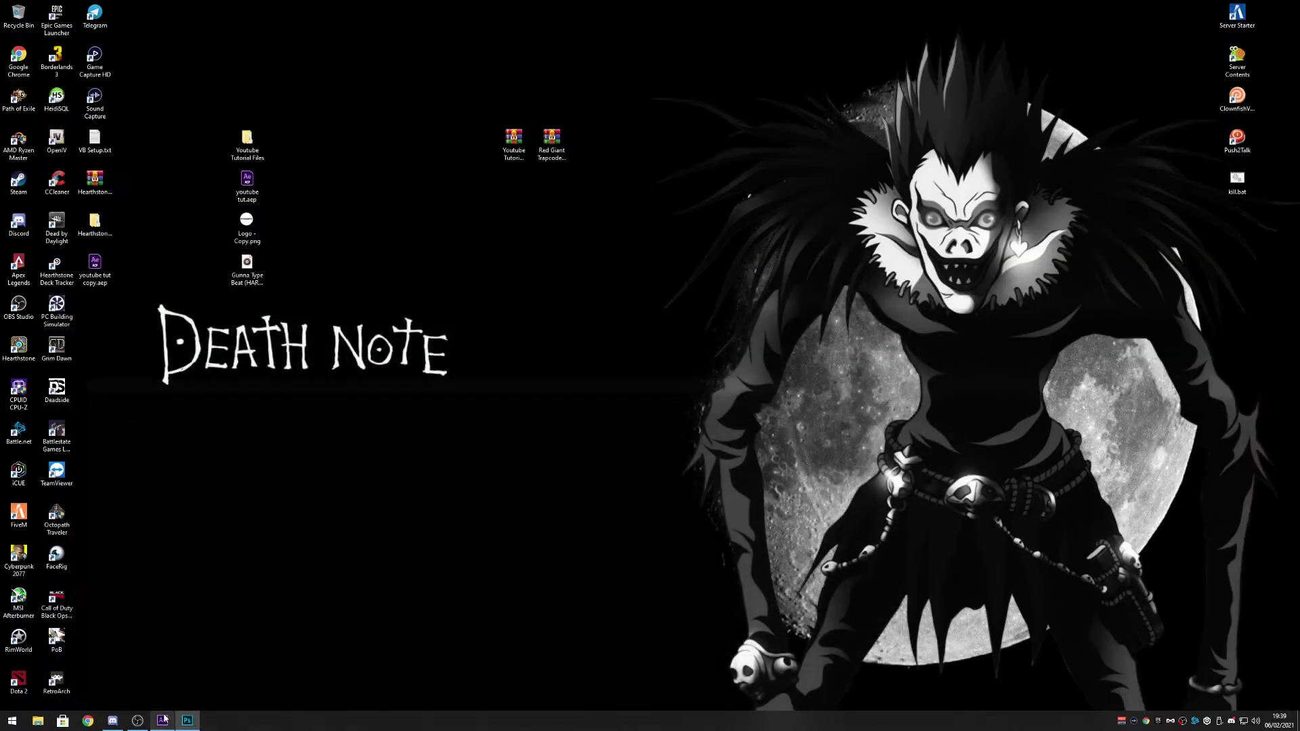
pyautogui.moveTo(246, 220); pyautogui.dragTo(323, 220)
pyautogui.moveTo(247, 263); pyautogui.dragTo(323, 263)
pyautogui.keyDown('ctrl'); pyautogui.click(319, 214); pyautogui.keyUp('ctrl')
pyautogui.moveTo(320, 214); pyautogui.dragTo(104, 375)
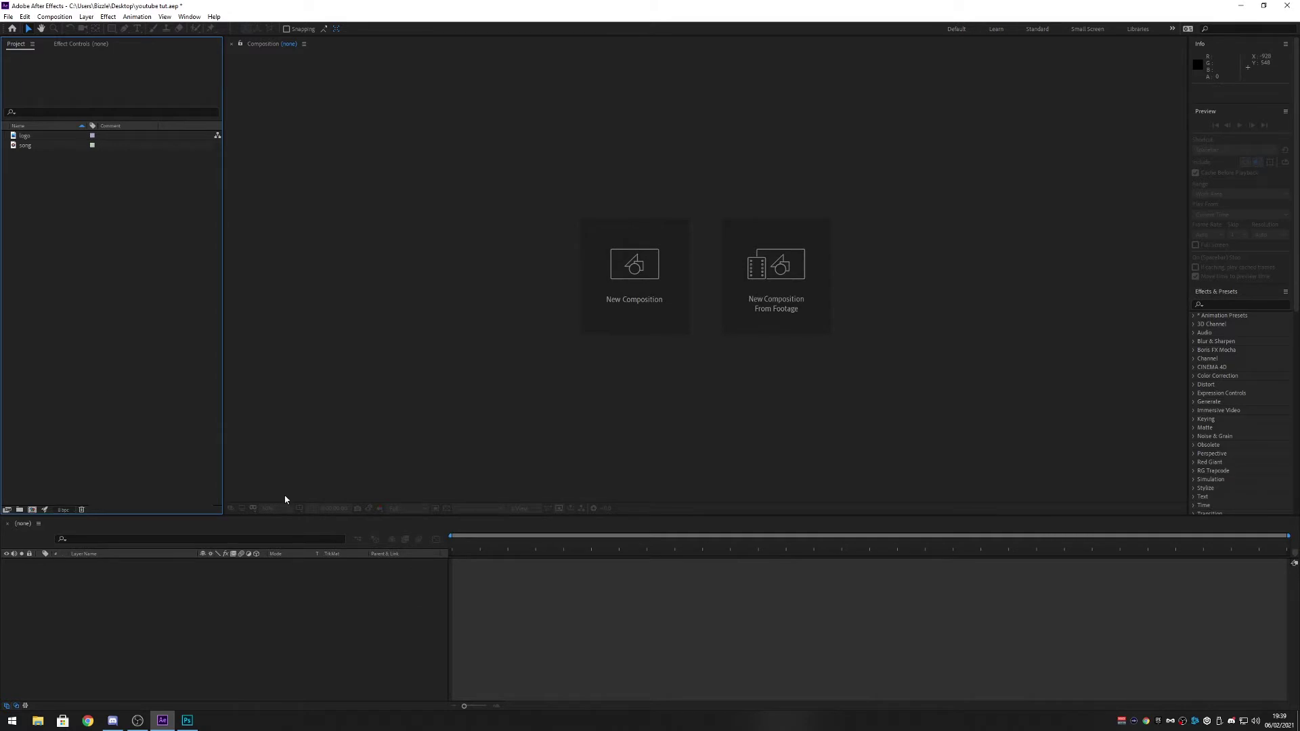
pyautogui.click(41, 146)
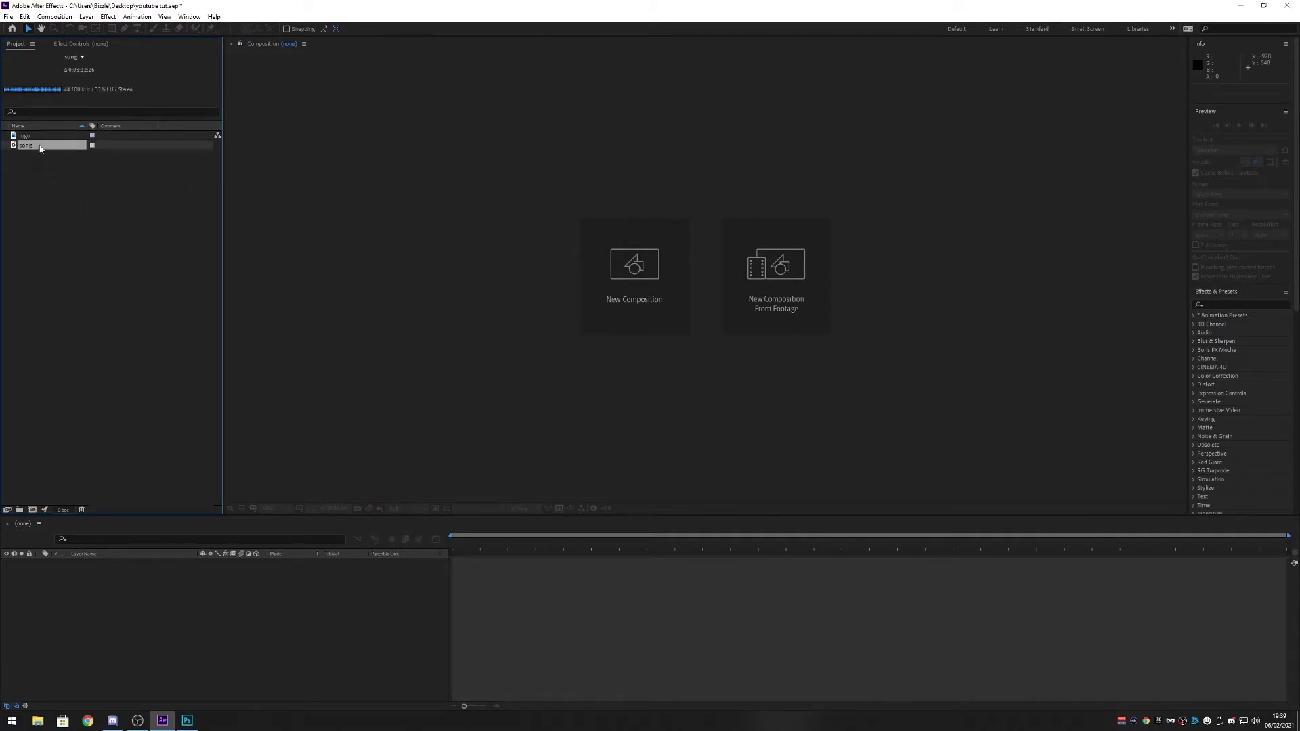
# - Create a 1920×1080, 30 fps composition named 'Audio Reaction' with 0:10:00:00 duration
pyautogui.click(54, 17)
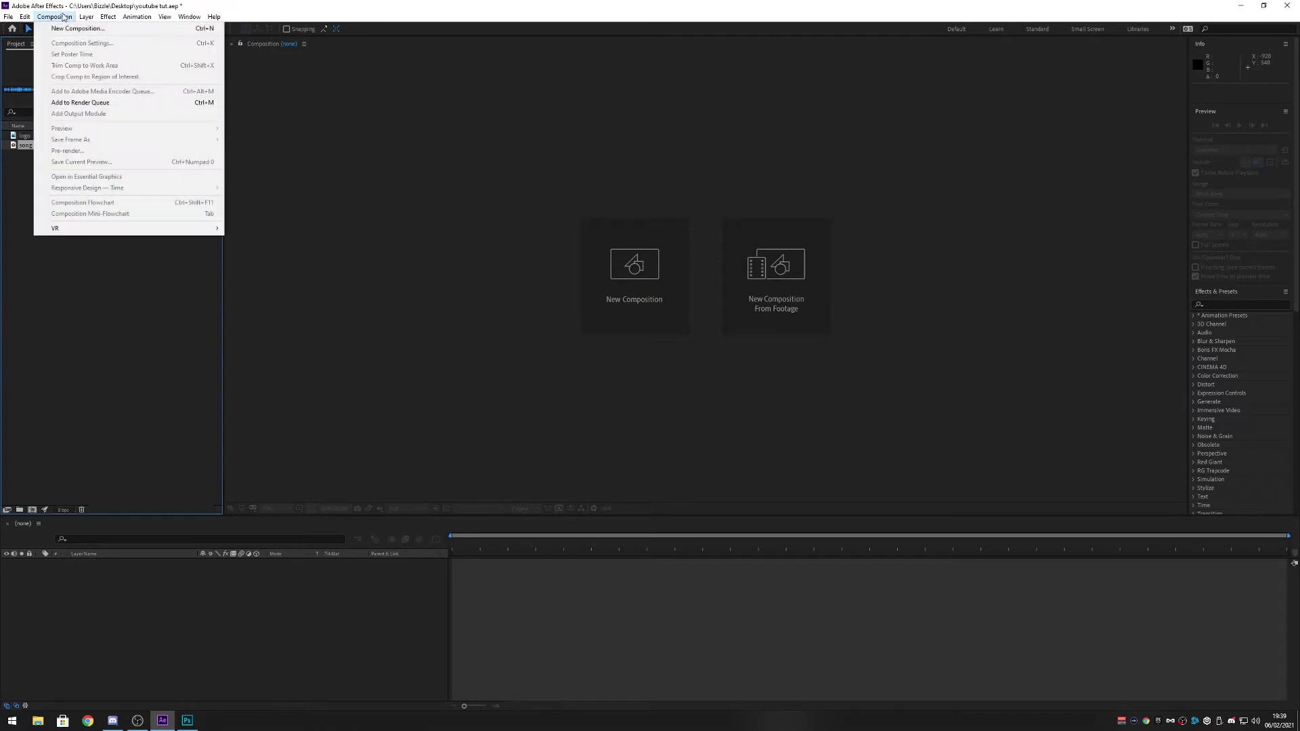
pyautogui.click(67, 28)
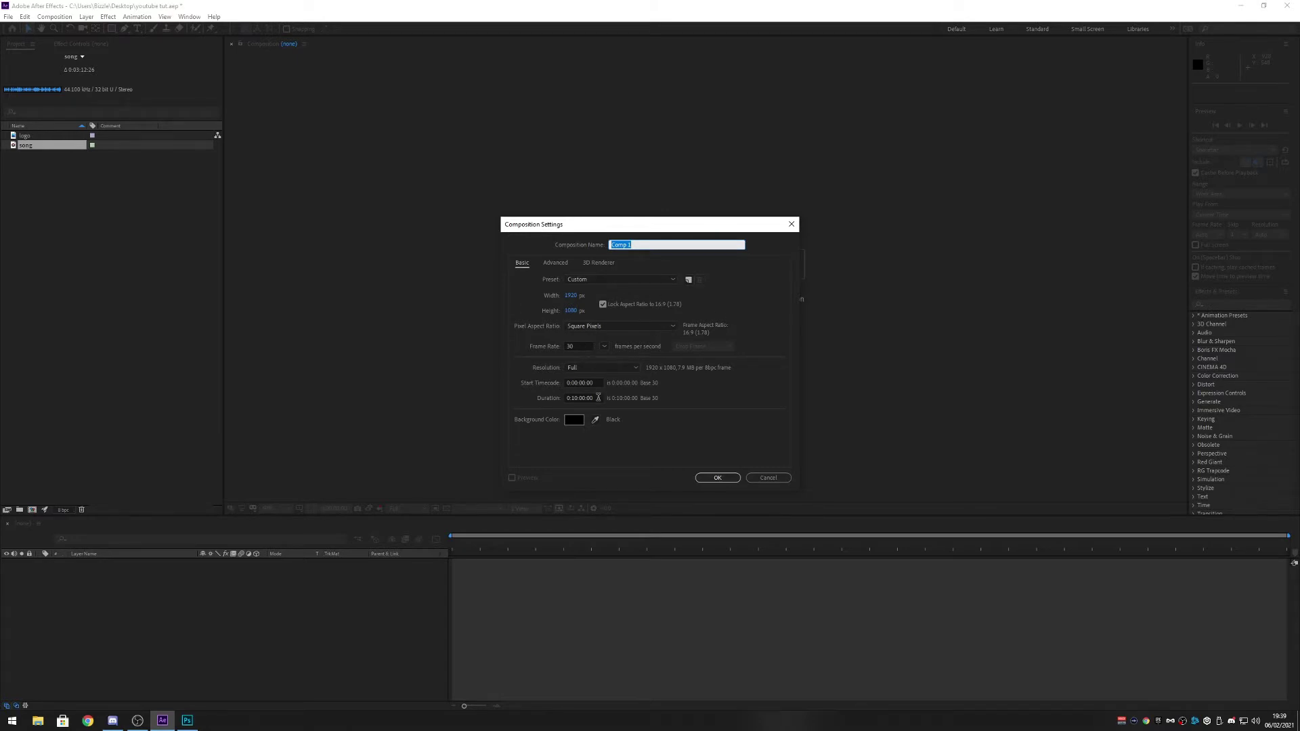
pyautogui.click(578, 398)
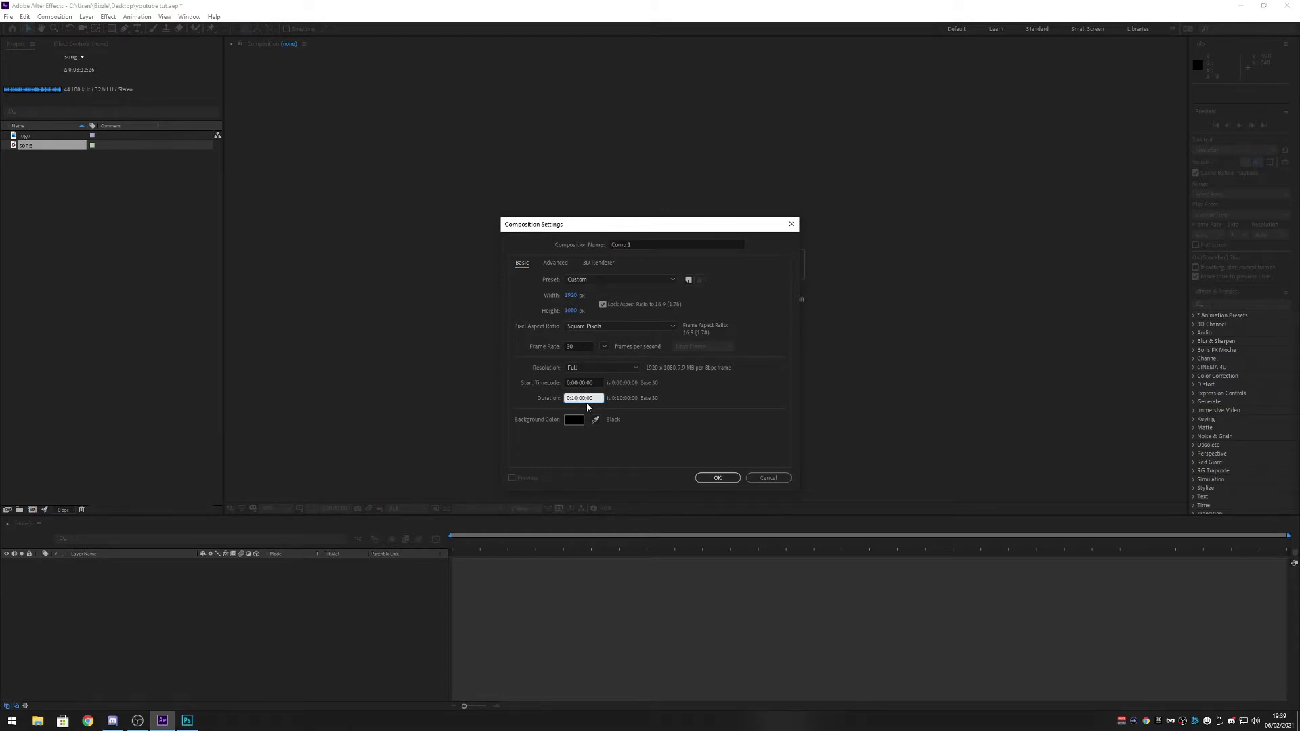
pyautogui.click(645, 243)
pyautogui.write('Audiop')
pyautogui.press('BackSpace')
pyautogui.press('BackSpace')
pyautogui.write('o Reaction')
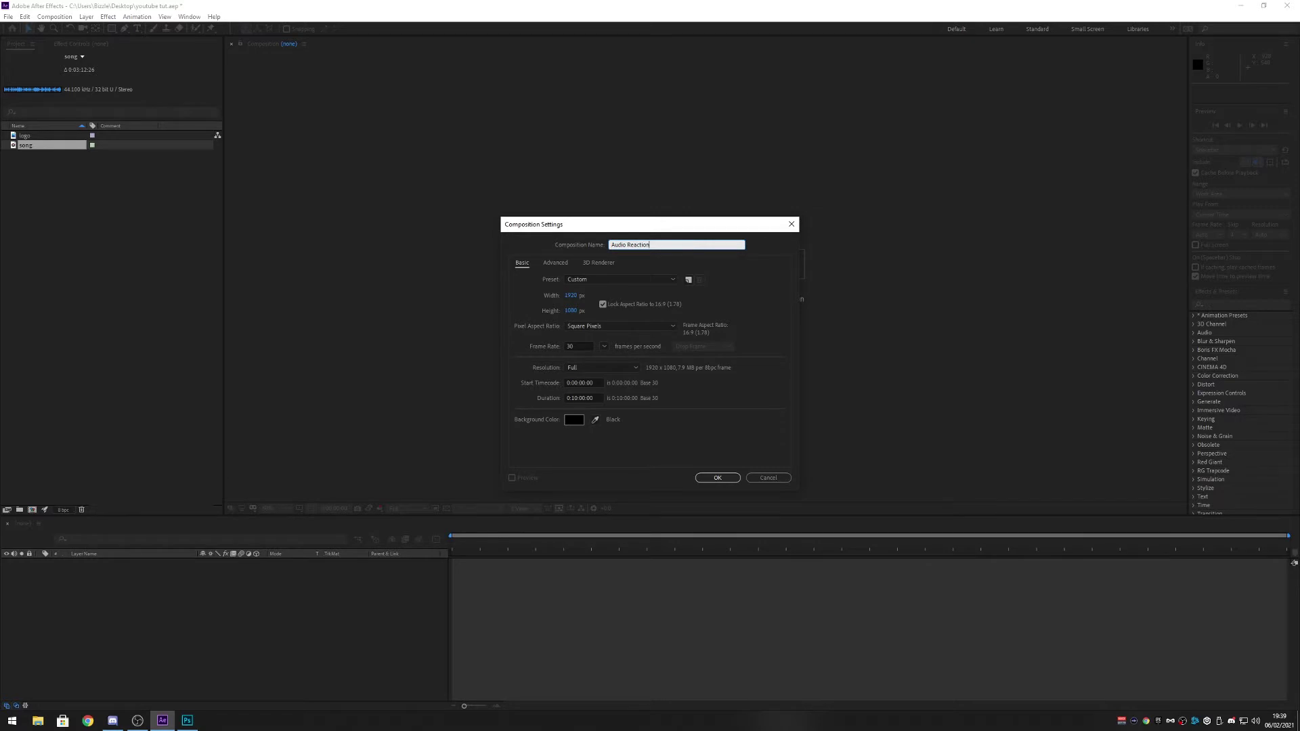
pyautogui.click(716, 478)
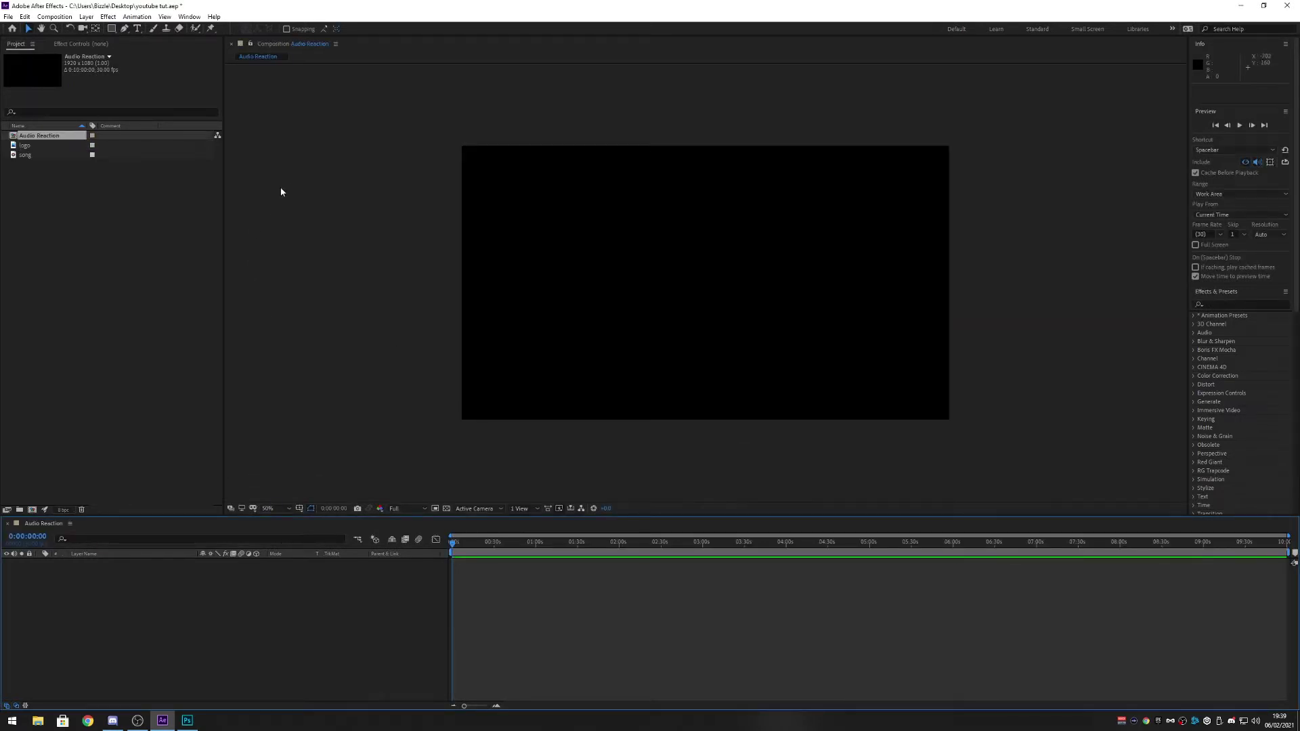
# - Add the song item as a layer in the Audio Reaction timeline
pyautogui.click(35, 155)
pyautogui.moveTo(37, 161); pyautogui.dragTo(58, 248)
pyautogui.moveTo(49, 160); pyautogui.dragTo(152, 687)
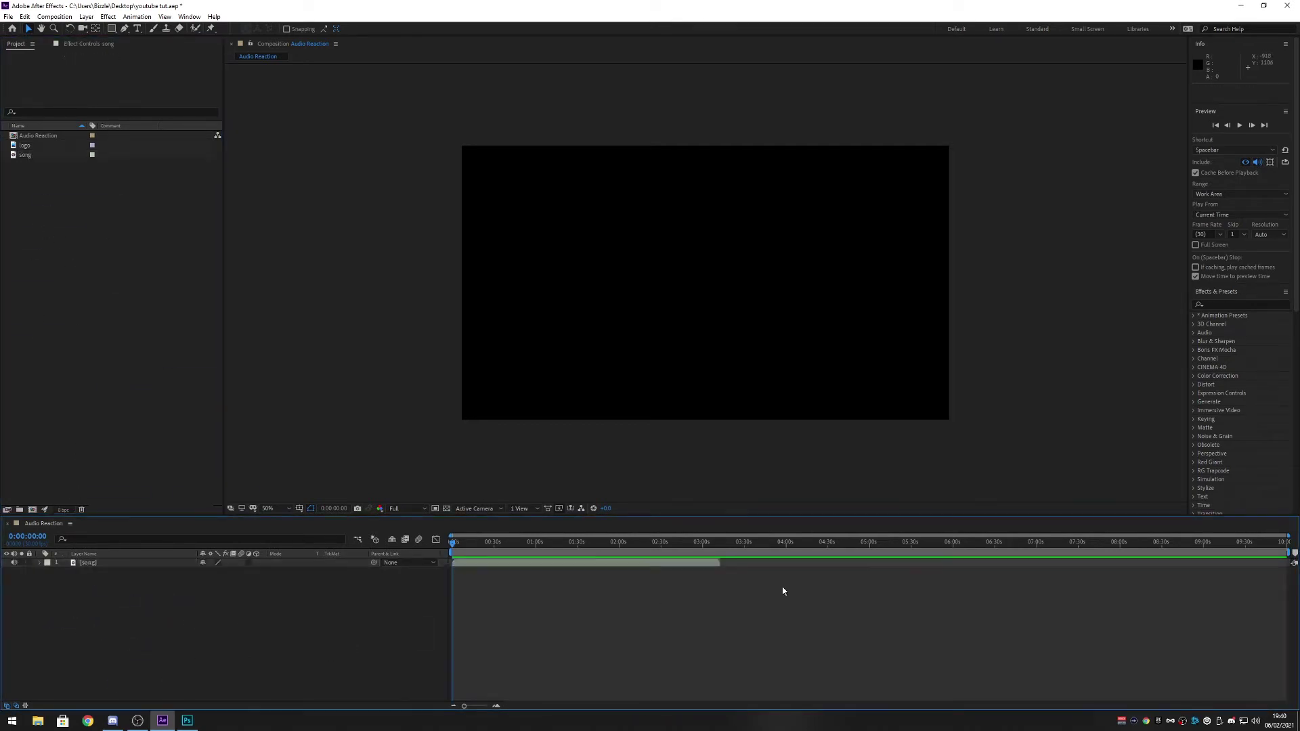
# - End the work area at the song's end and trim the composition to the work area
pyautogui.moveTo(1291, 558); pyautogui.dragTo(721, 552)
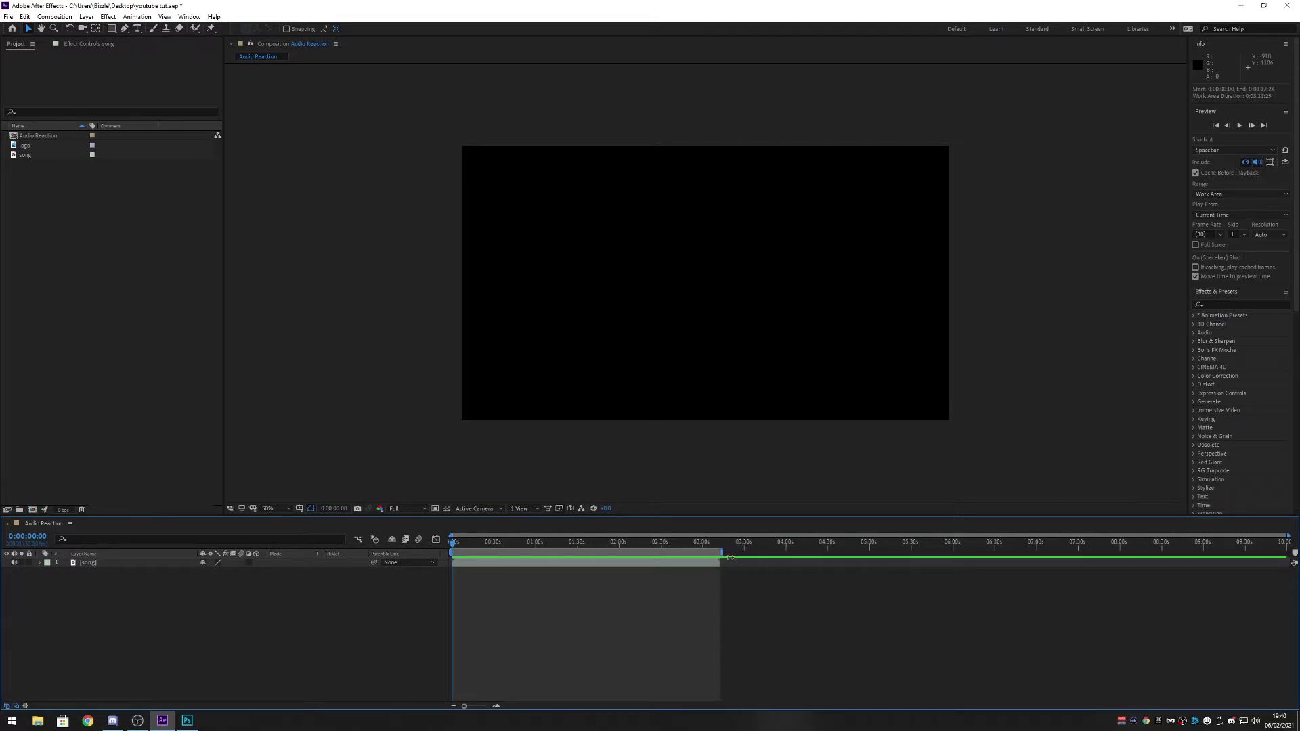
pyautogui.rightClick(590, 554)
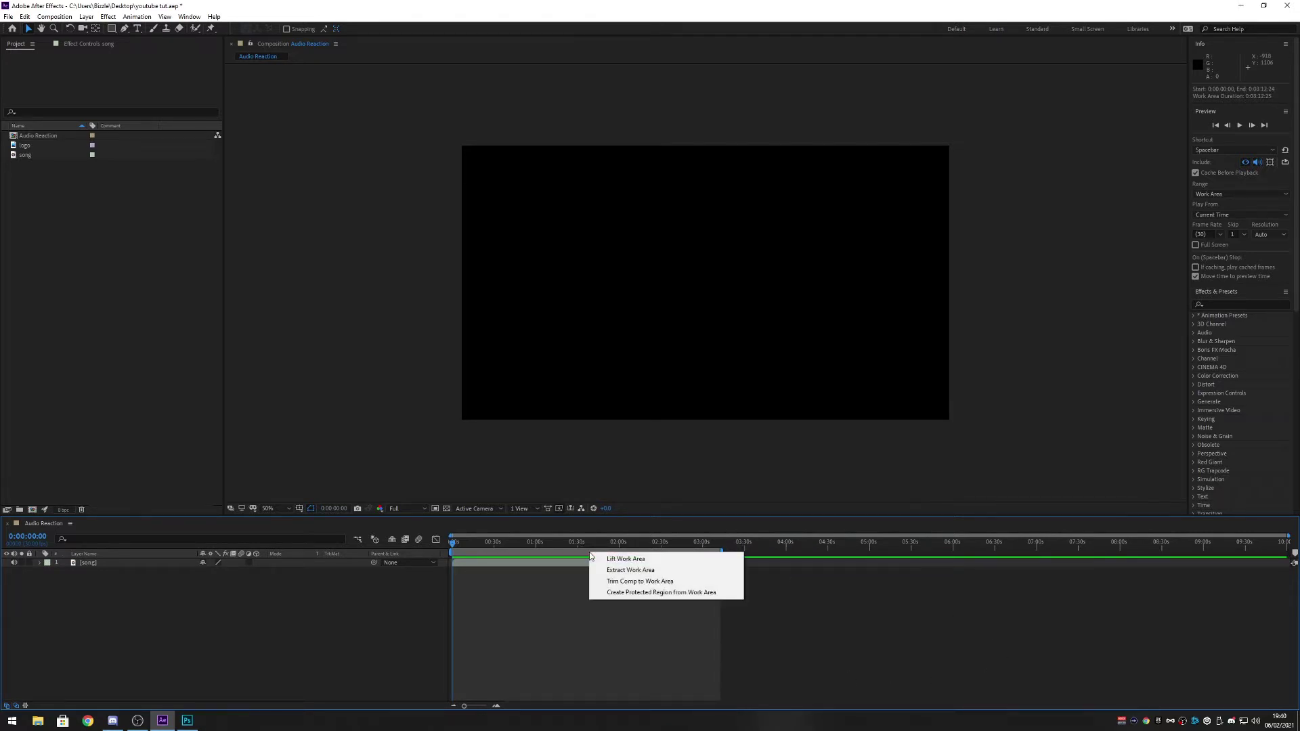
pyautogui.click(566, 473)
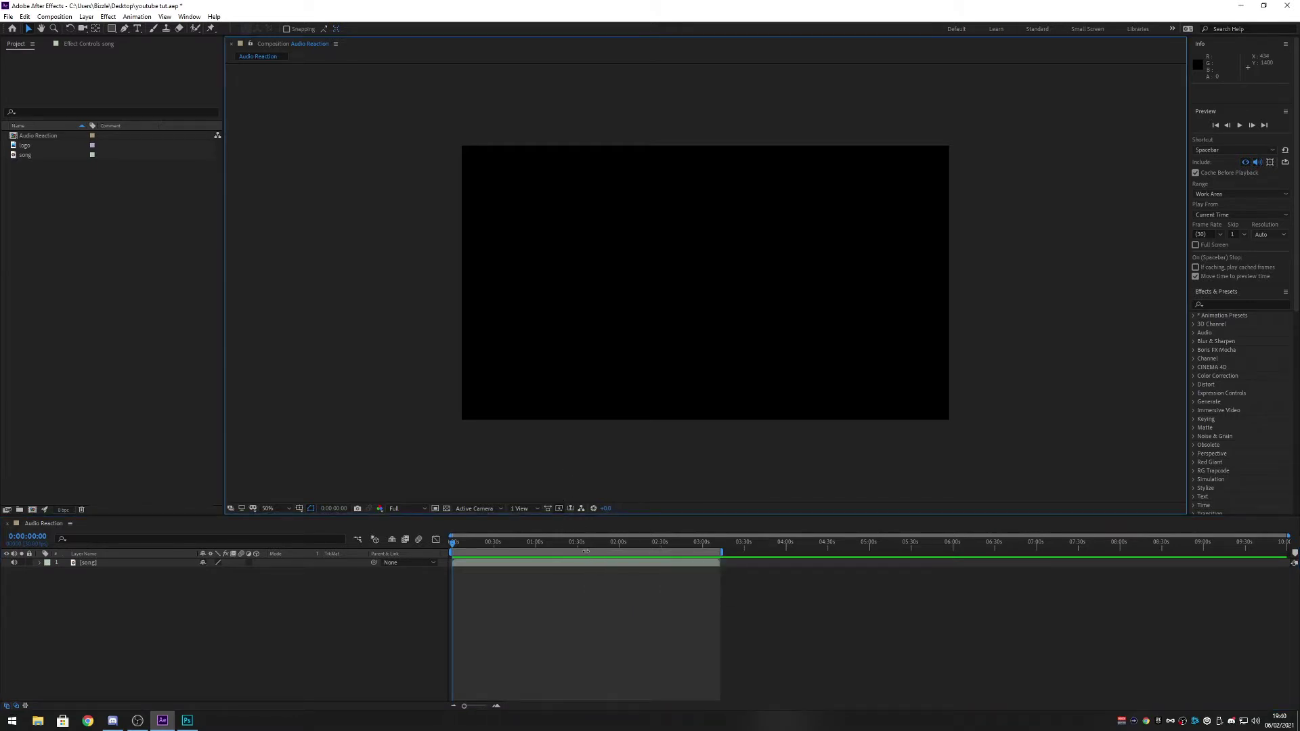
pyautogui.rightClick(607, 554)
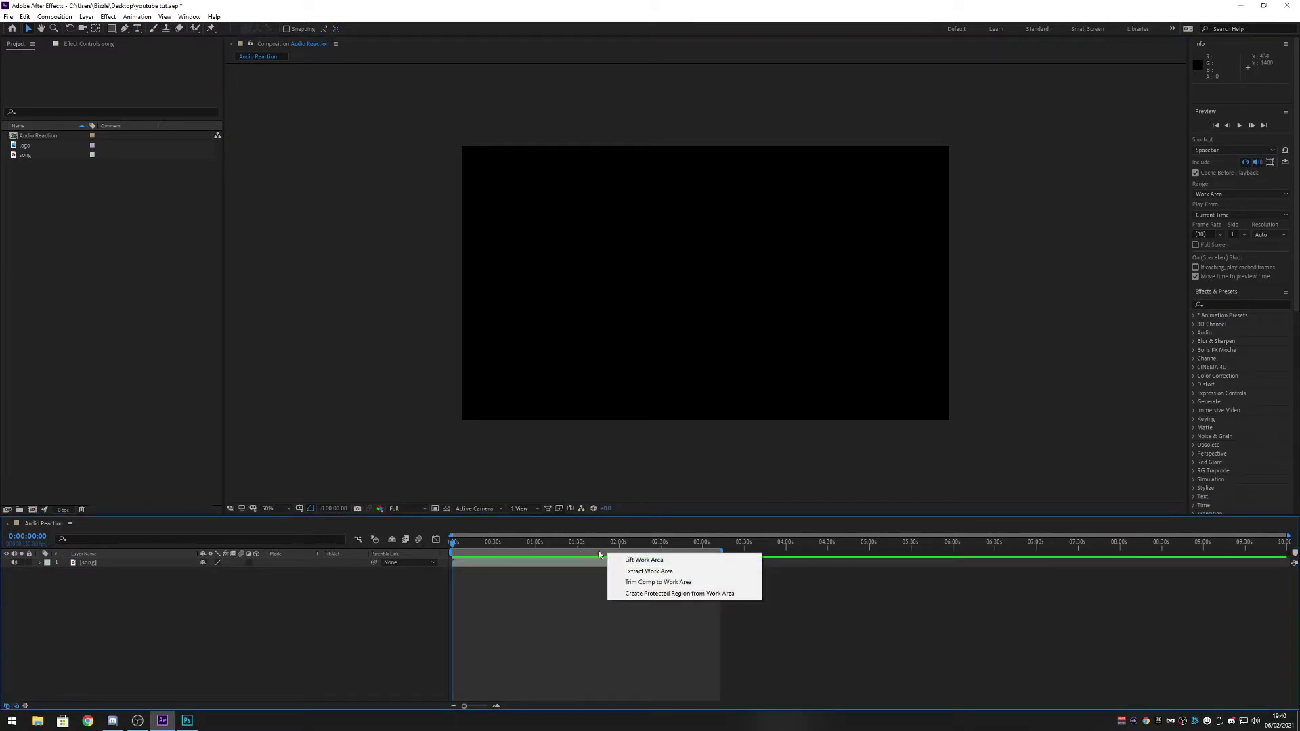
pyautogui.rightClick(584, 554)
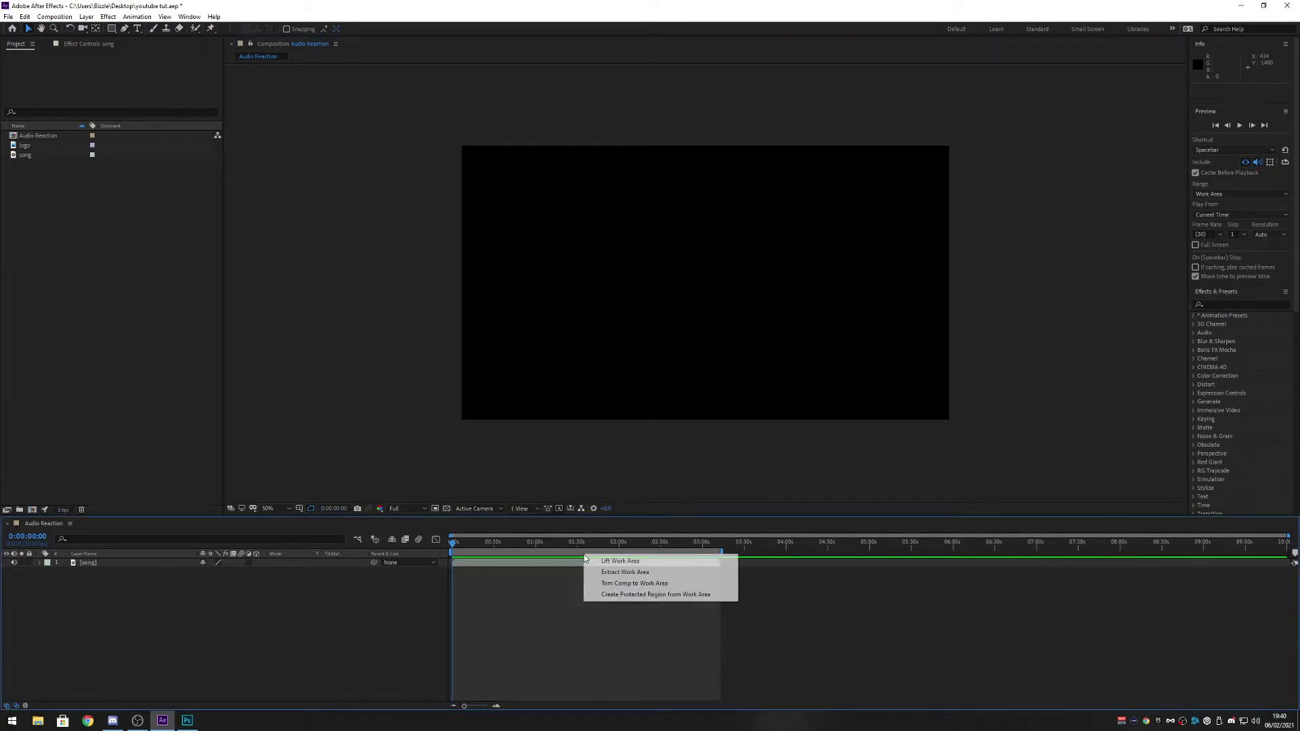
pyautogui.click(648, 584)
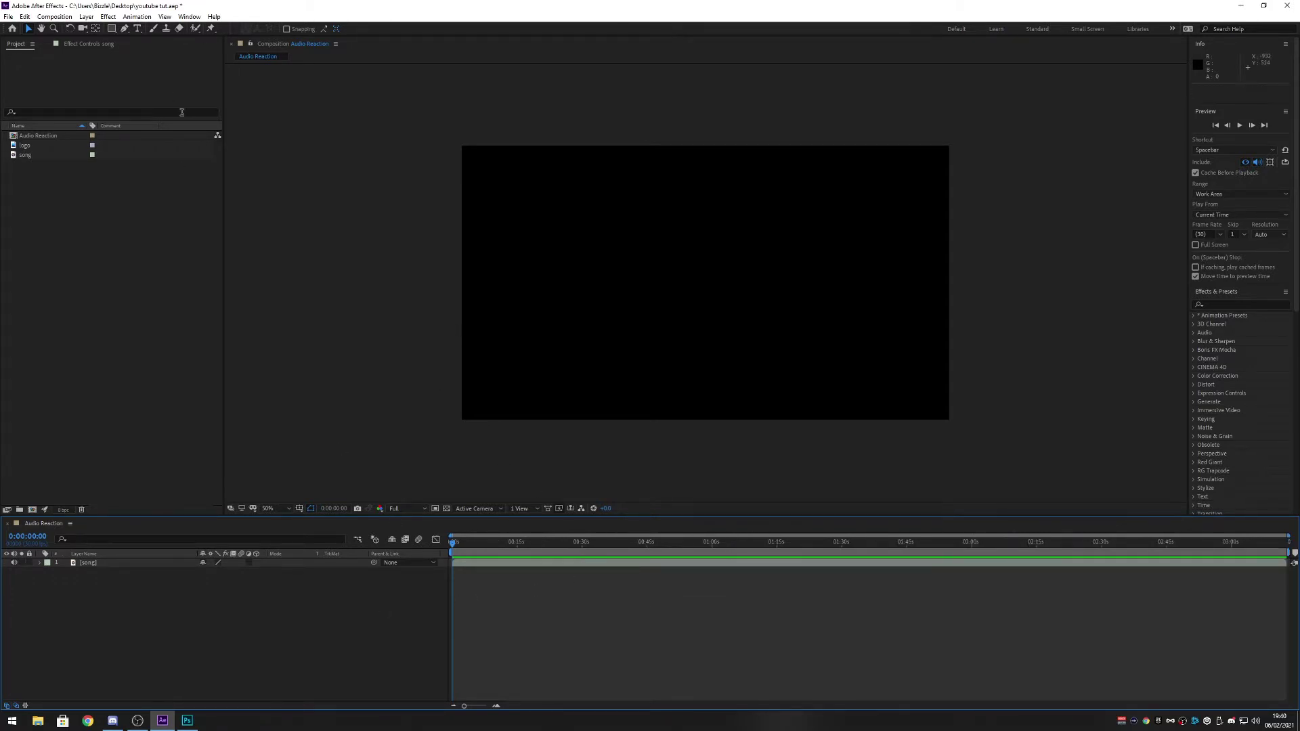
# - Add a 1920×1080 black solid layer named 'Audio Spectrum' to the timeline
pyautogui.rightClick(144, 625)
pyautogui.moveTo(199, 516)
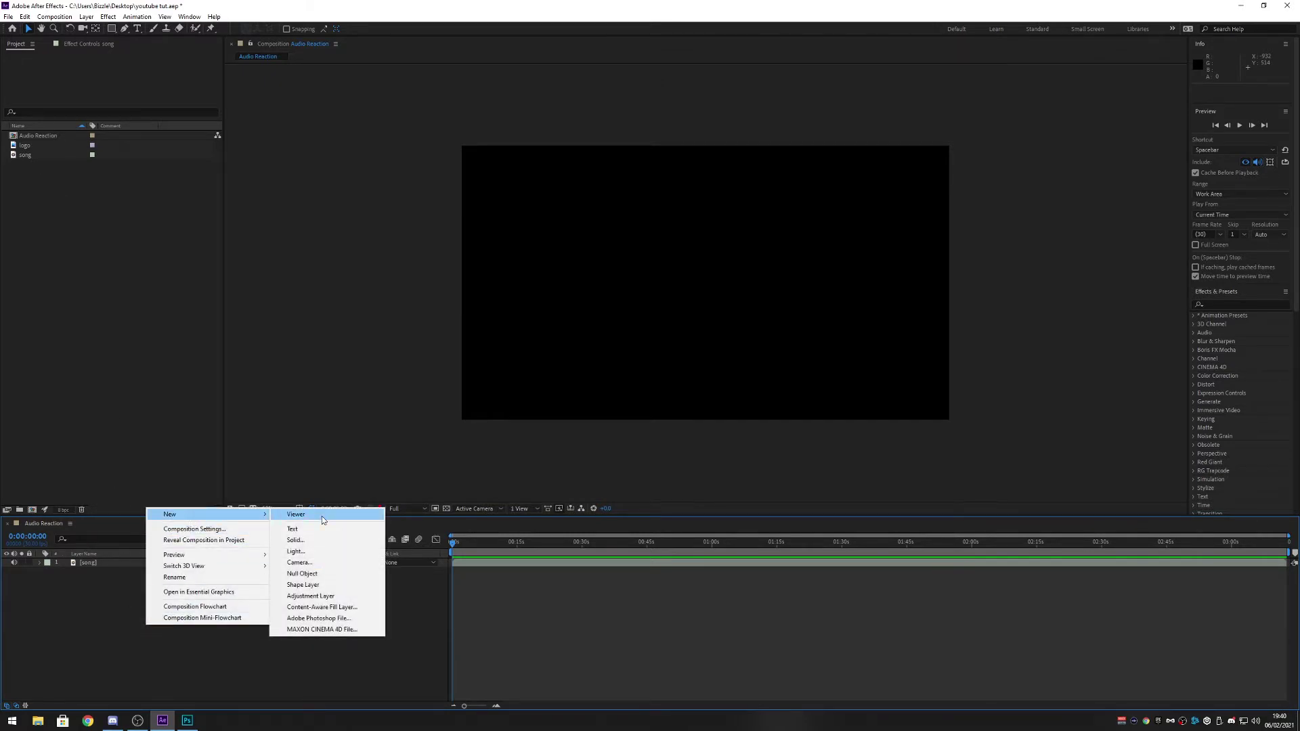
pyautogui.click(128, 609)
pyautogui.rightClick(130, 606)
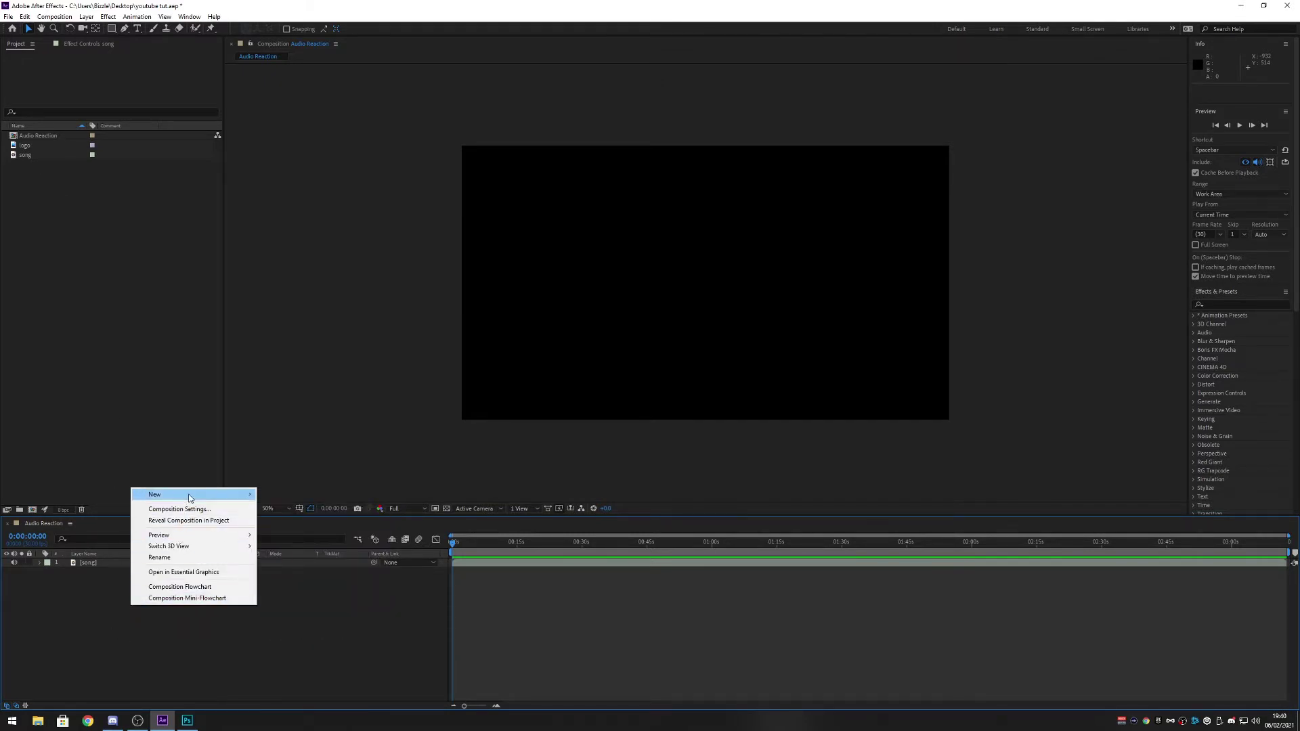
pyautogui.moveTo(189, 497)
pyautogui.click(311, 518)
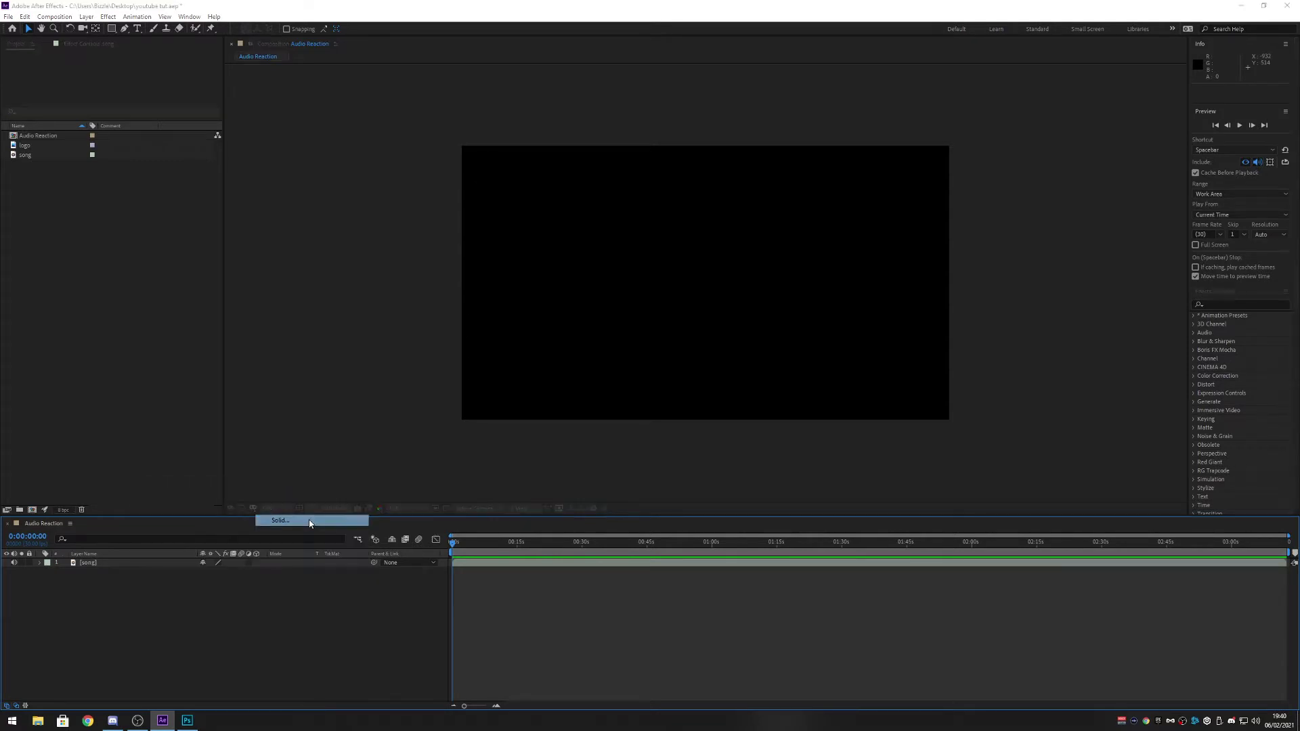
pyautogui.write('Audiop')
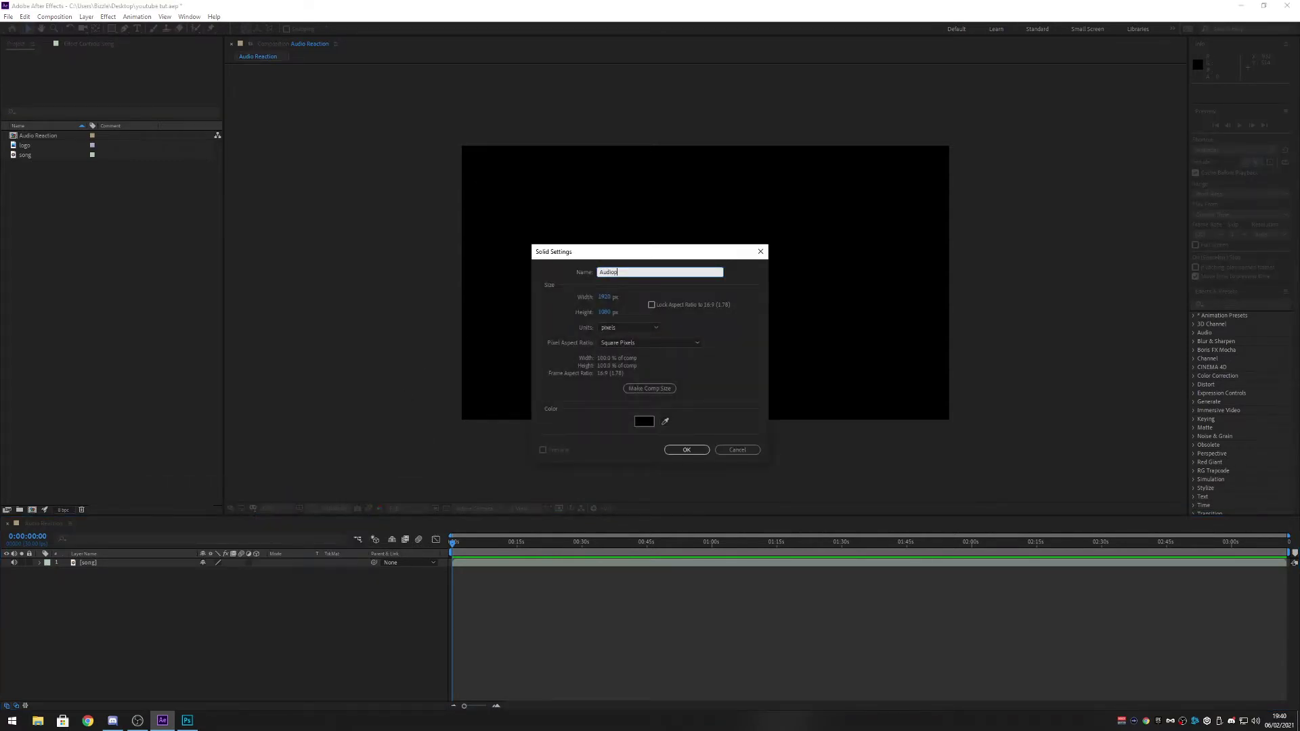
pyautogui.write('io Specyt')
pyautogui.press('BackSpace')
pyautogui.press('BackSpace')
pyautogui.press('Return')
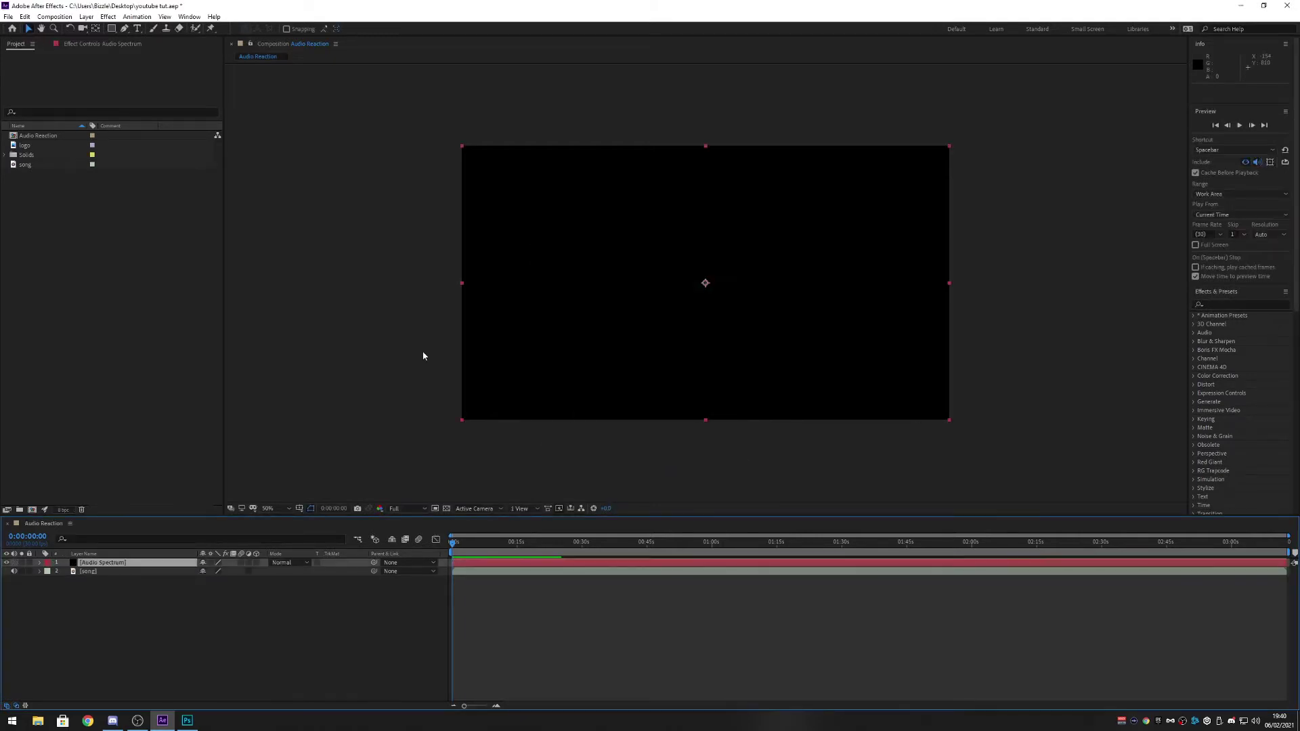
pyautogui.click(1253, 302)
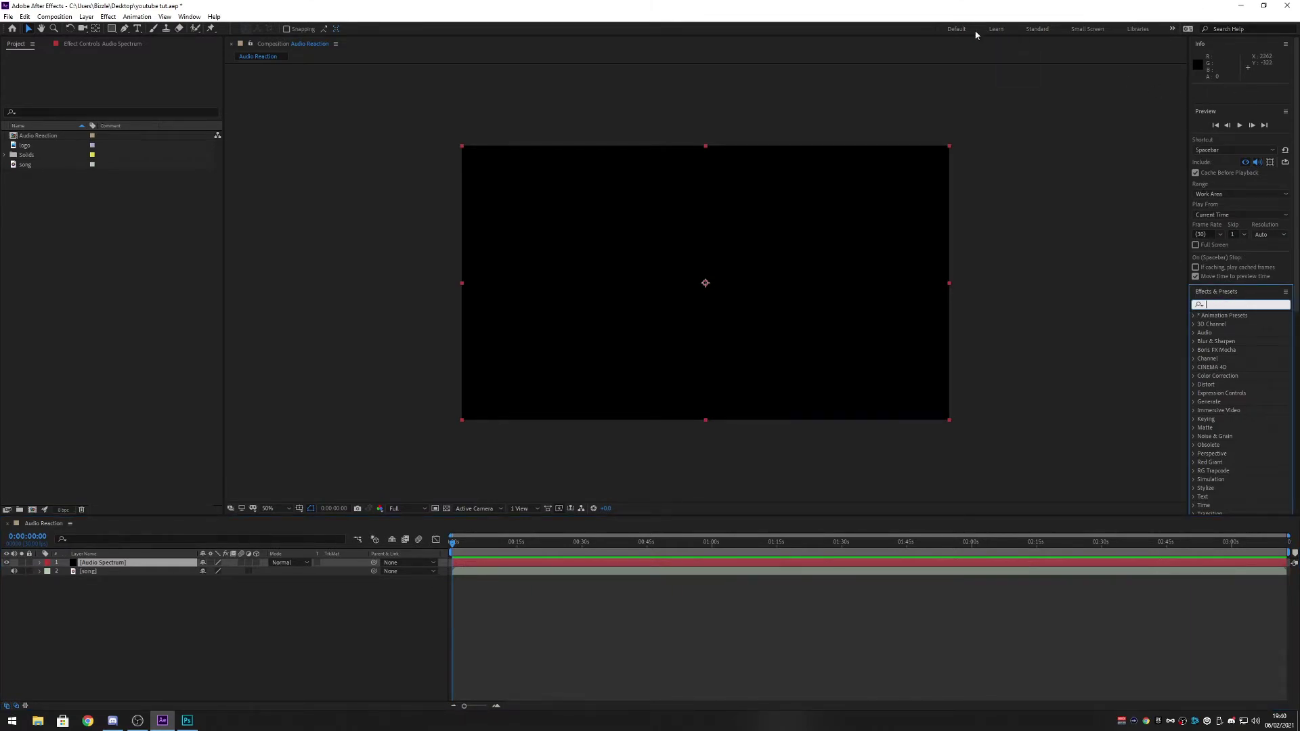
pyautogui.click(185, 17)
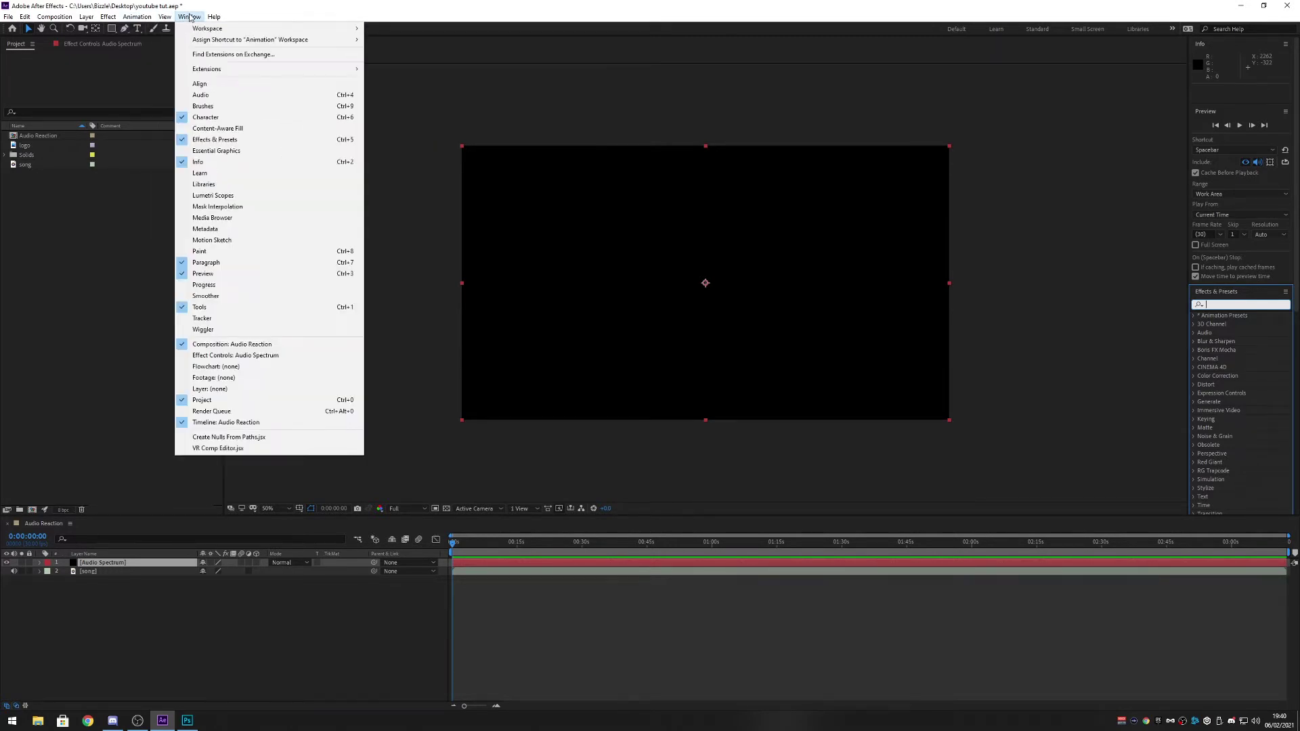
pyautogui.moveTo(200, 30)
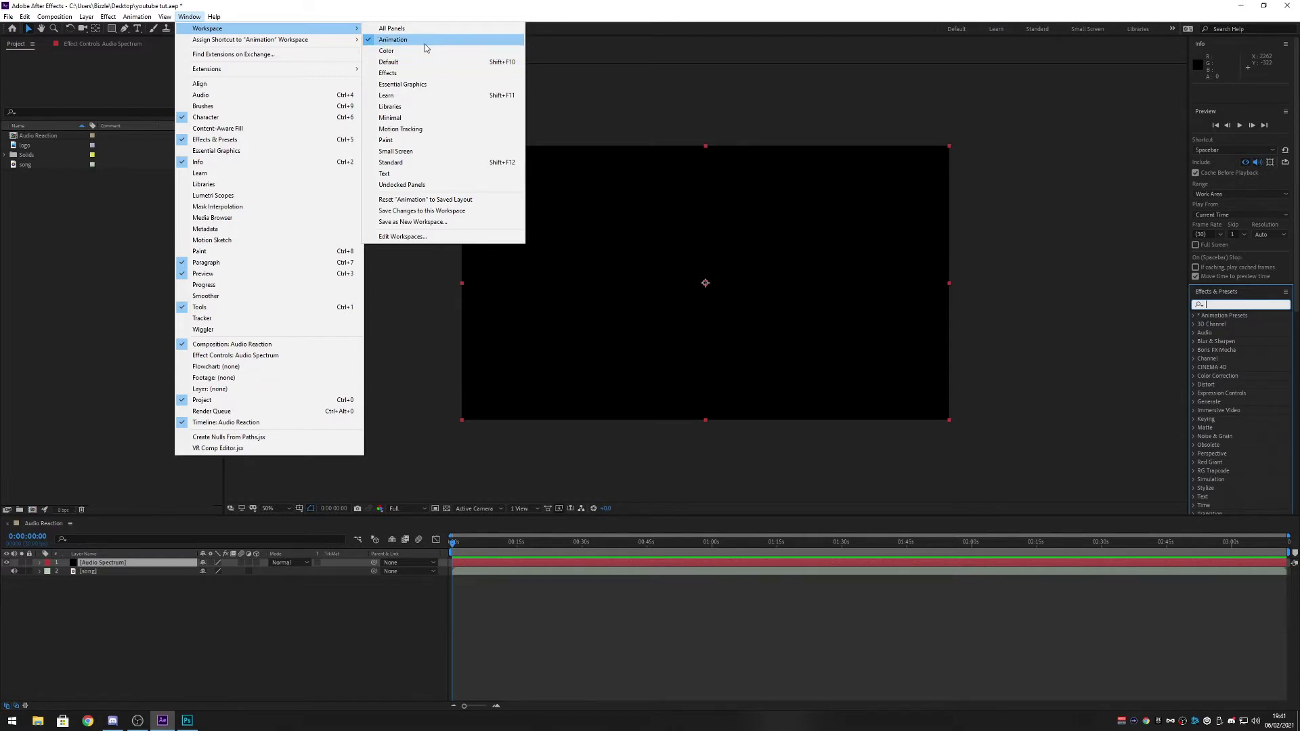
pyautogui.click(407, 39)
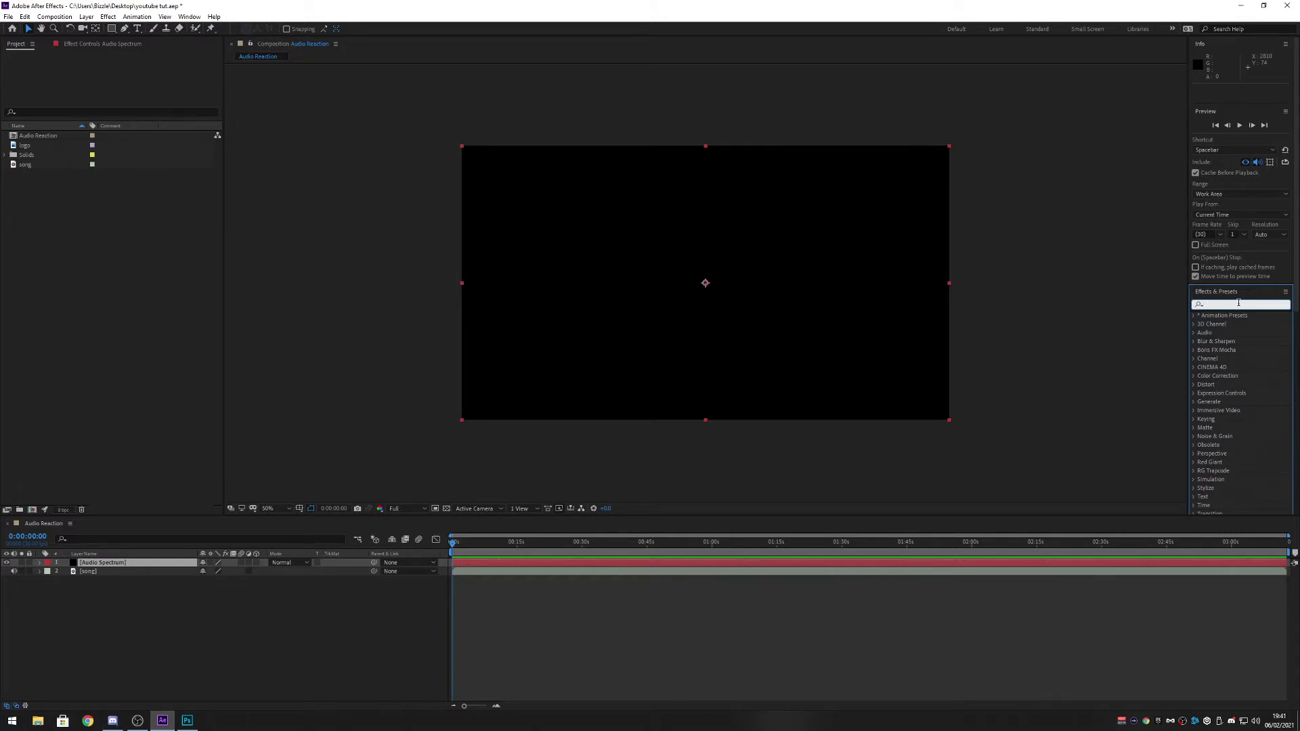
# - Find Audio Spectrum by searching 'audio spec' and apply it to the Audio Spectrum solid
pyautogui.write('audio')
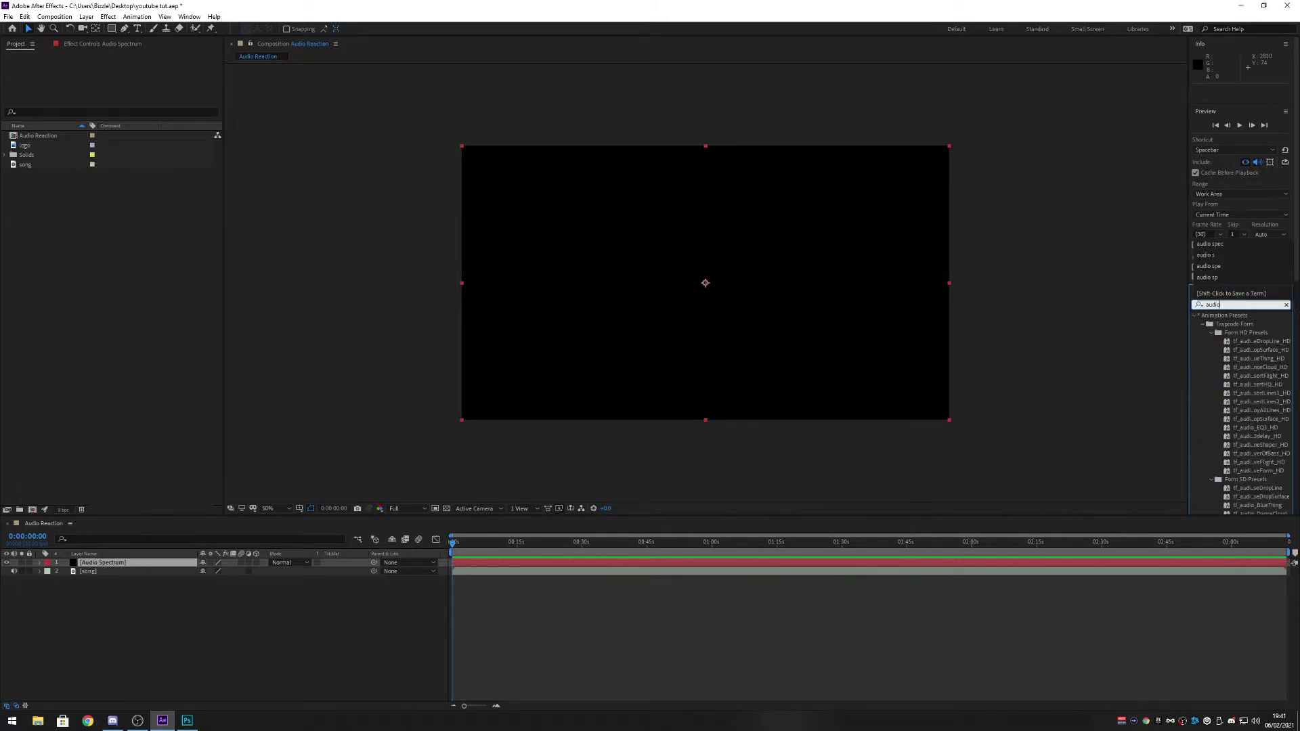
pyautogui.write(' spec')
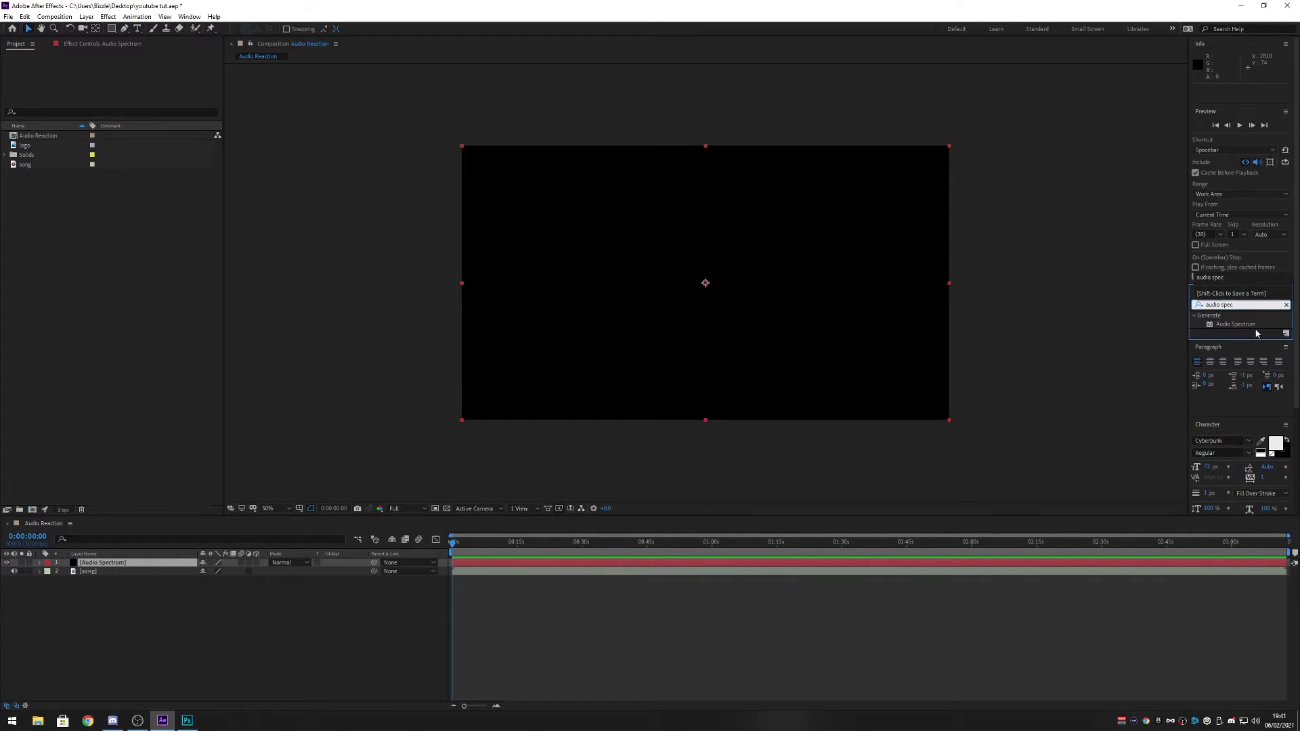
pyautogui.click(1239, 324)
pyautogui.moveTo(1243, 327); pyautogui.dragTo(120, 562)
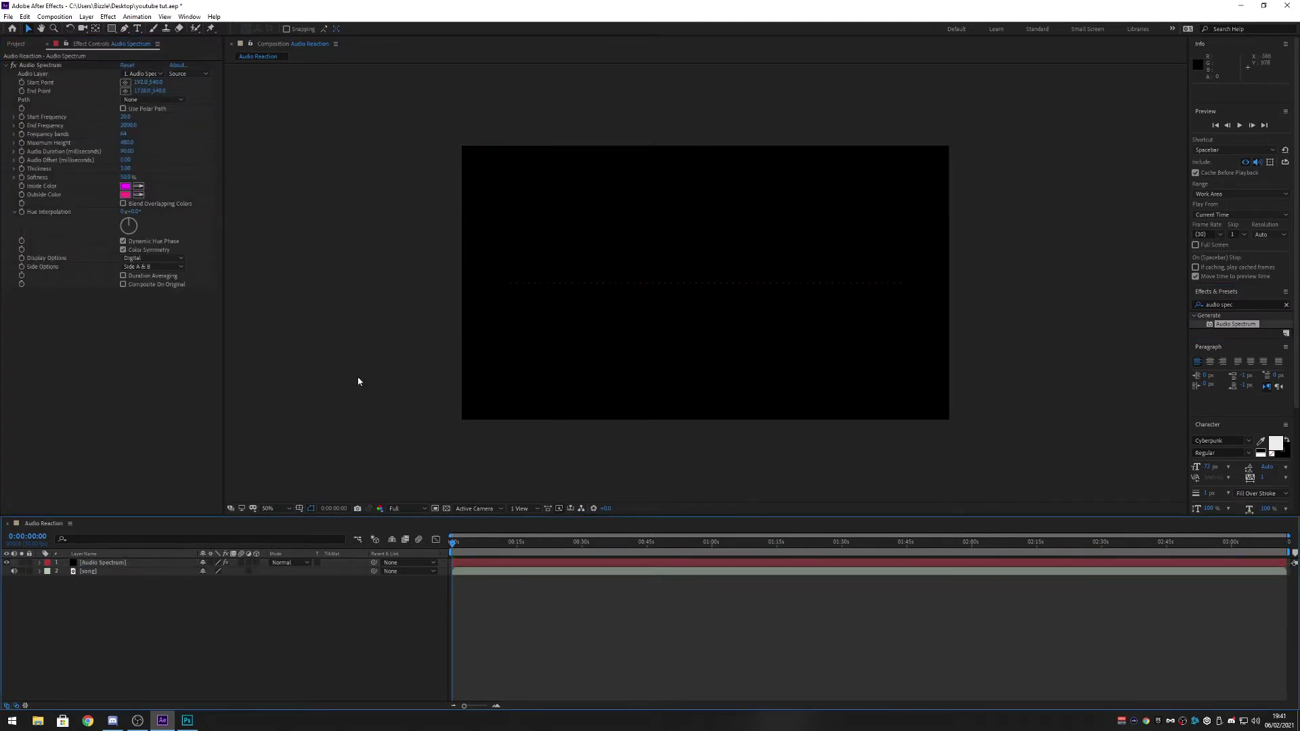
pyautogui.doubleClick(108, 563)
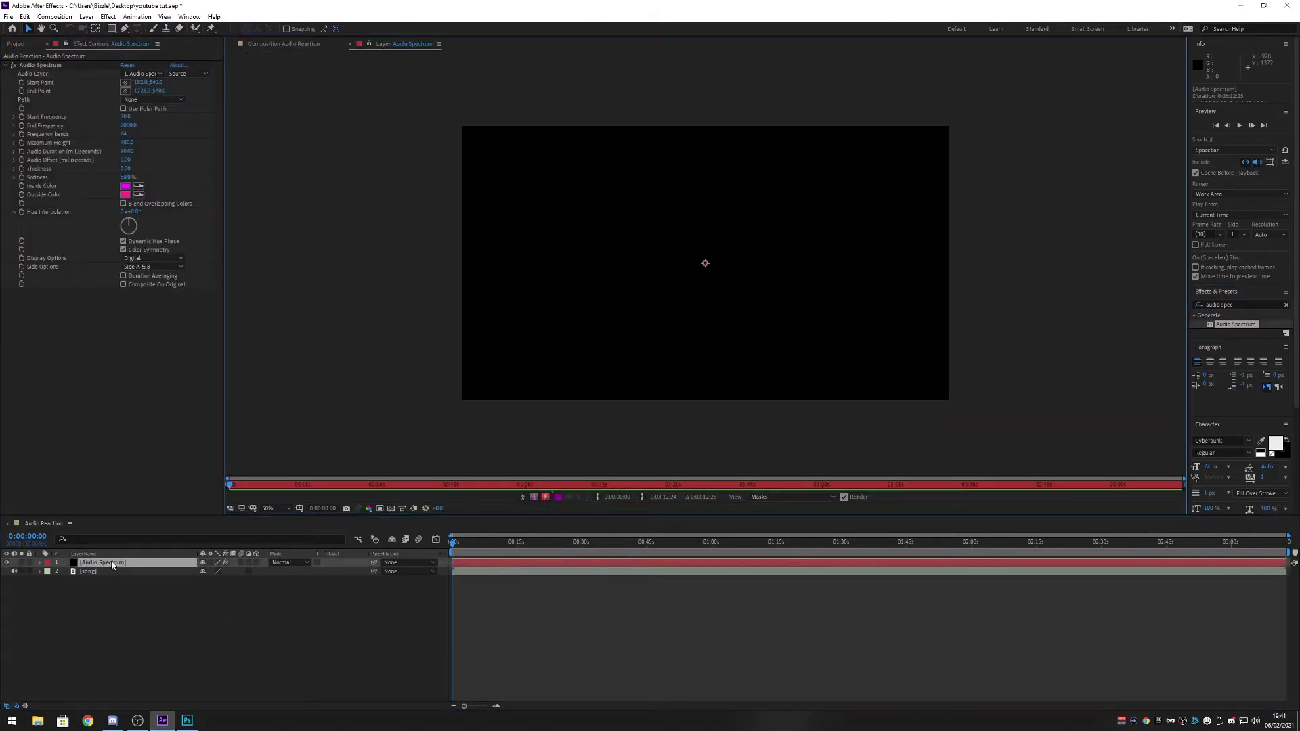
pyautogui.click(349, 44)
# - Rename the top solid layer to 'Bass' and select it to show its effect settings
pyautogui.rightClick(121, 563)
pyautogui.click(109, 564)
pyautogui.rightClick(108, 563)
pyautogui.click(110, 564)
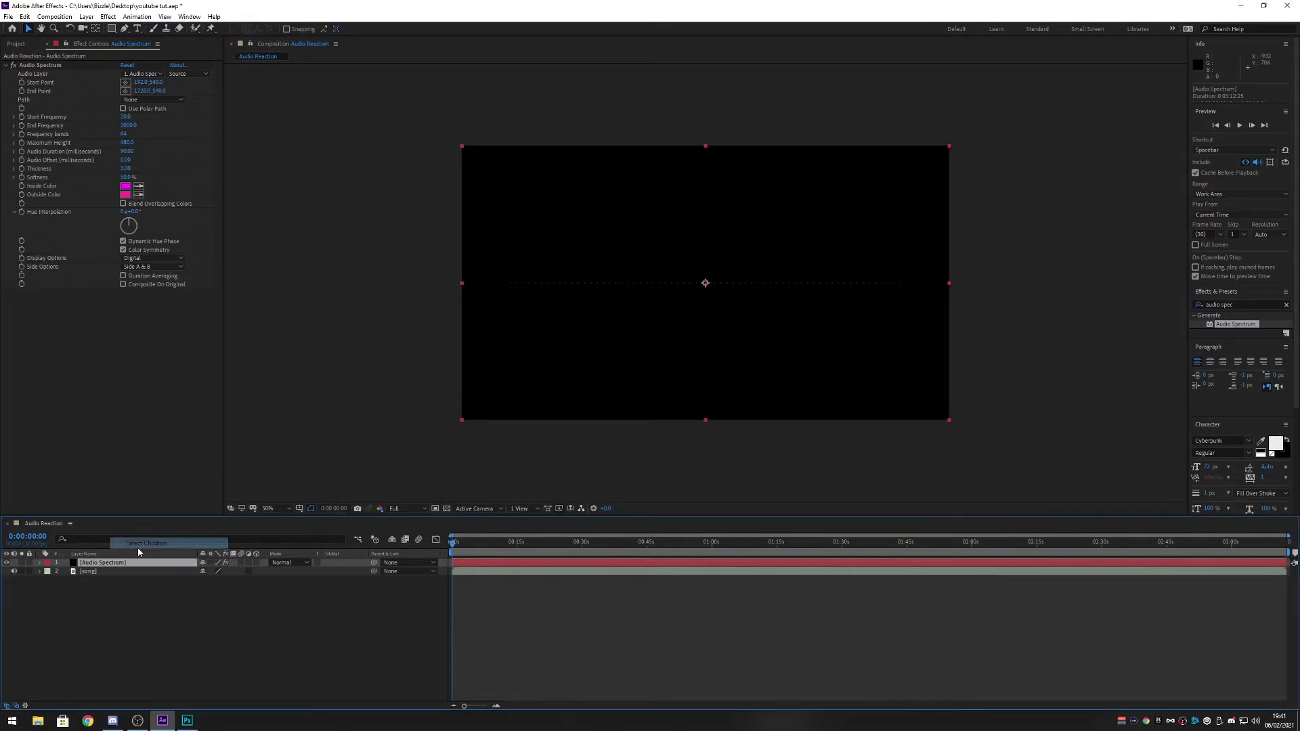
pyautogui.rightClick(118, 563)
pyautogui.click(144, 557)
pyautogui.write('Bass')
pyautogui.press('Return')
pyautogui.click(156, 579)
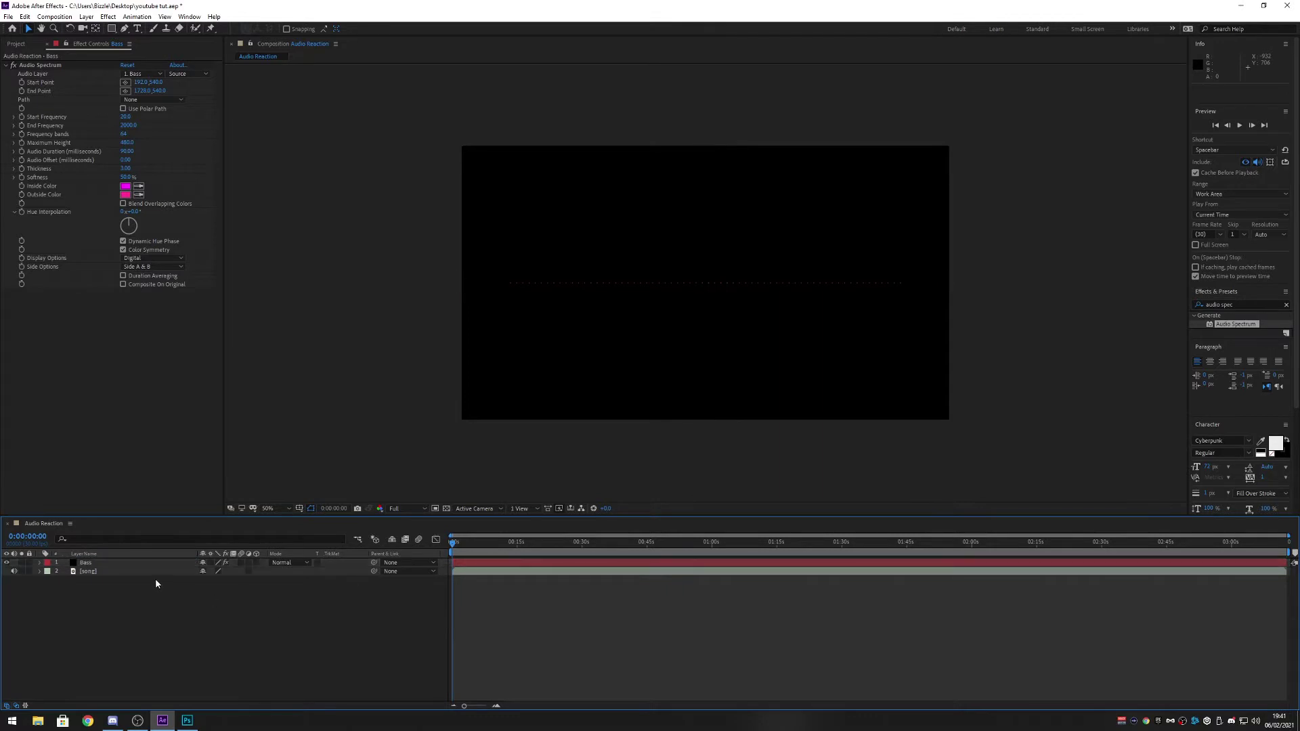
pyautogui.click(108, 563)
pyautogui.hotkey('ctrl', 'Up')
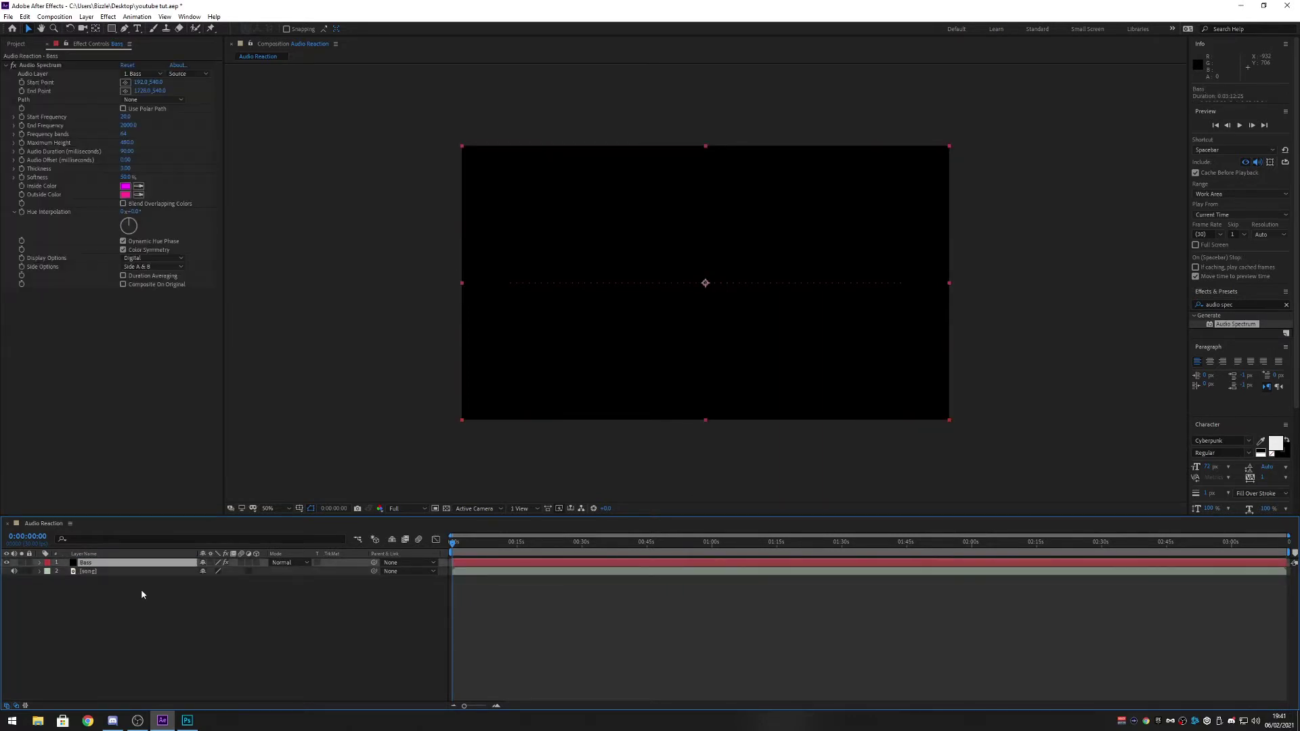
# - Preview the composition, stopping playback around 27 seconds to inspect the Bass spectrum
pyautogui.moveTo(487, 542); pyautogui.dragTo(296, 630)
pyautogui.press('space')
pyautogui.click(1196, 173)
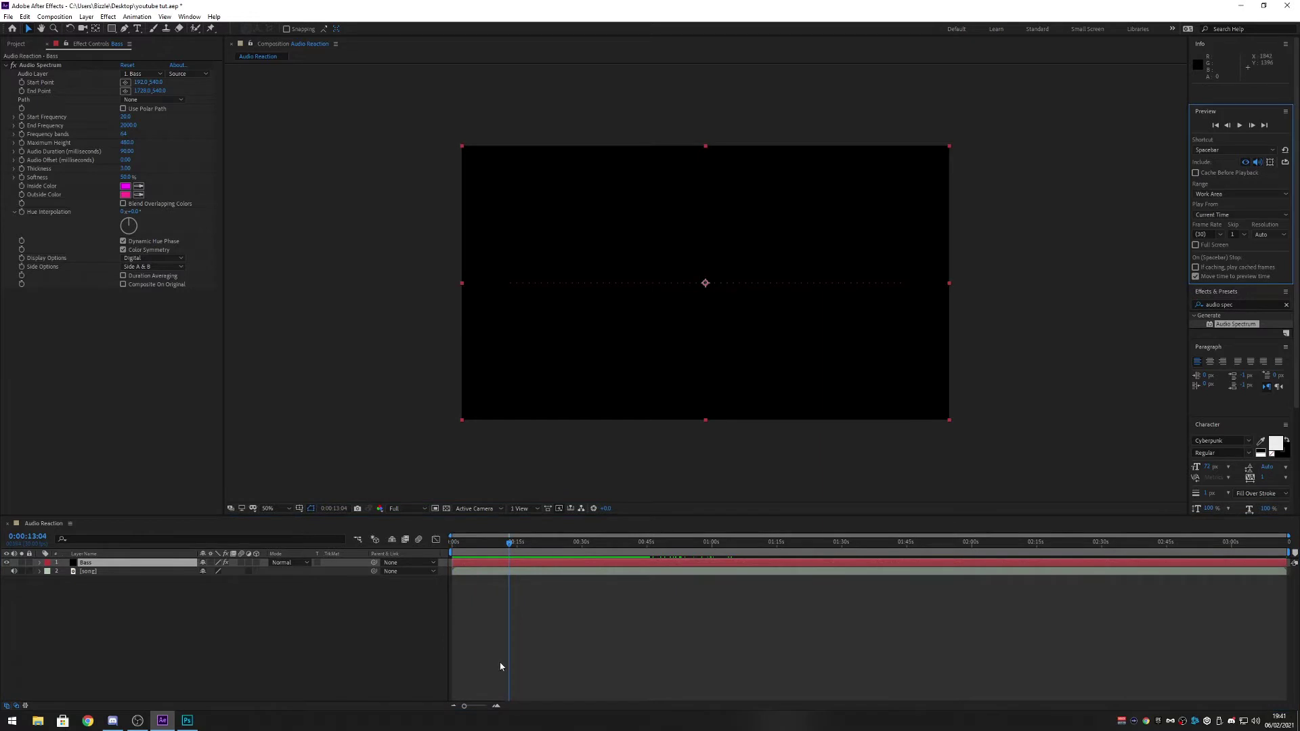
pyautogui.click(507, 560)
pyautogui.press('space')
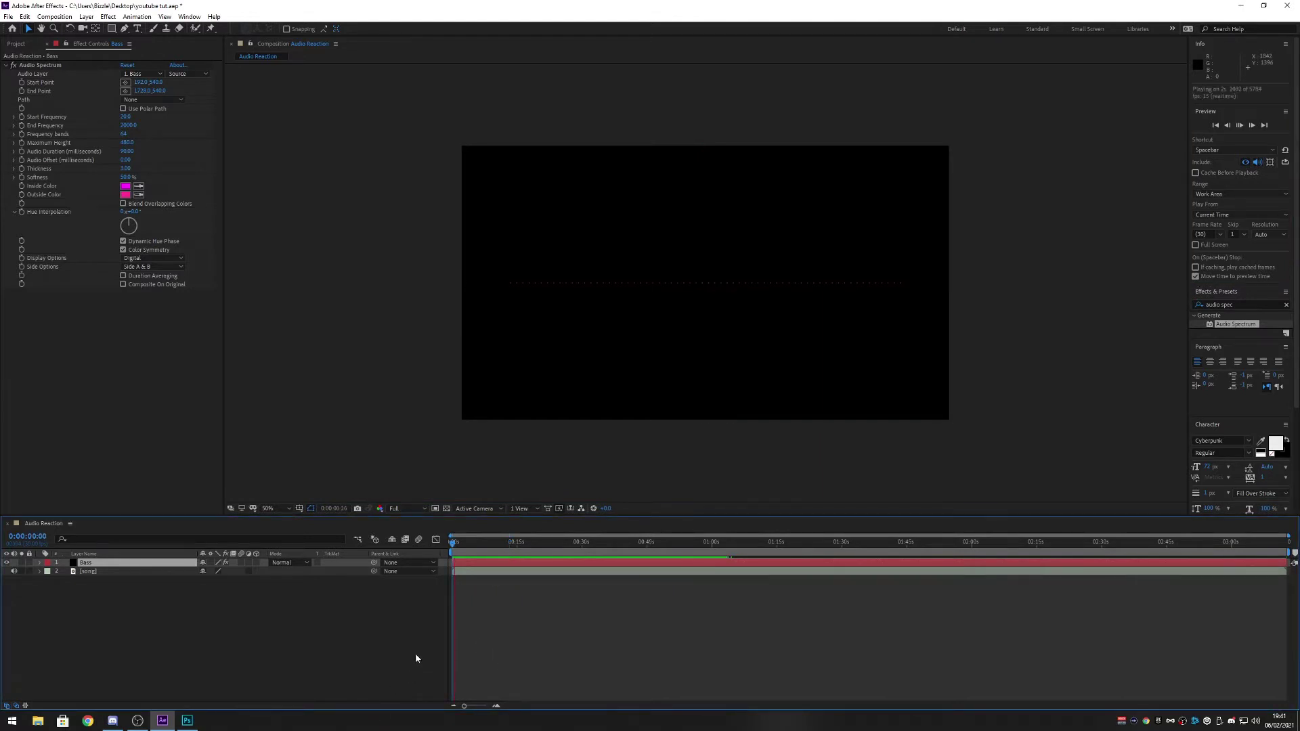
pyautogui.click(572, 543)
# - Set the Bass Audio Spectrum's Audio Layer to '2. song' and preview from the start
pyautogui.press('space')
pyautogui.click(154, 564)
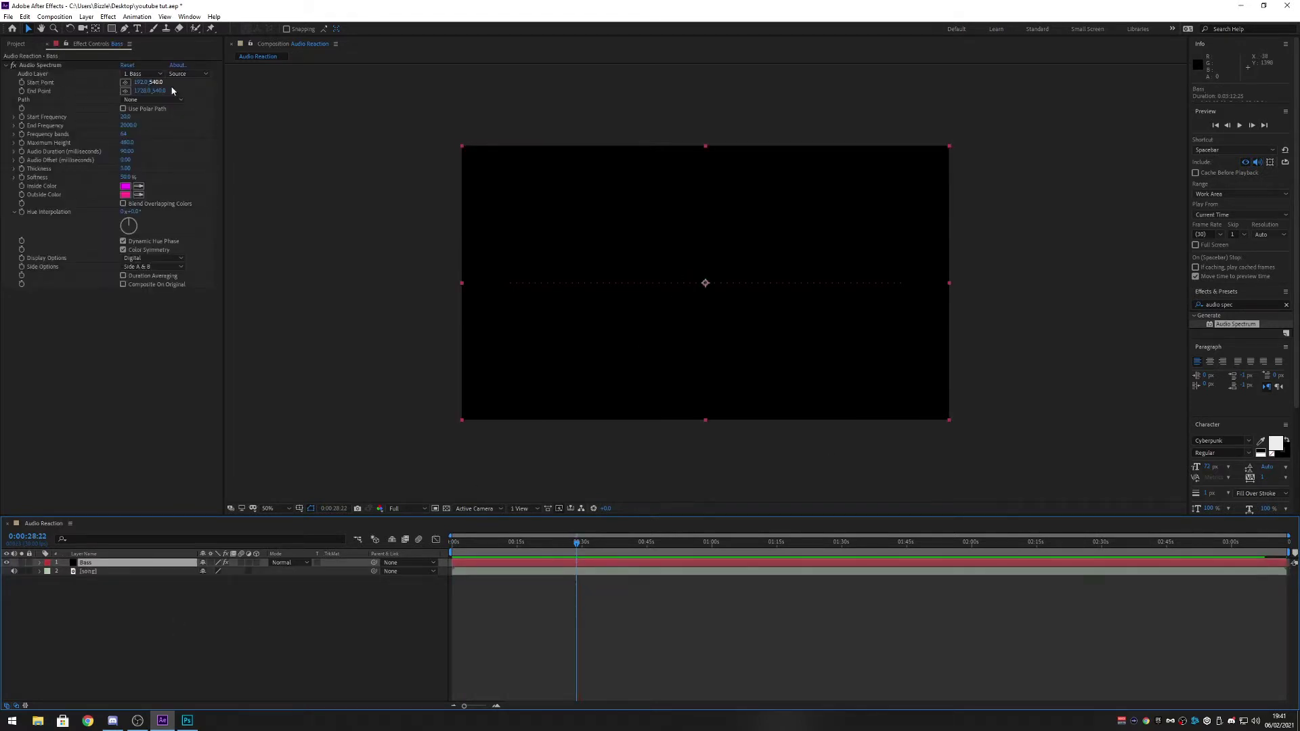
pyautogui.click(187, 720)
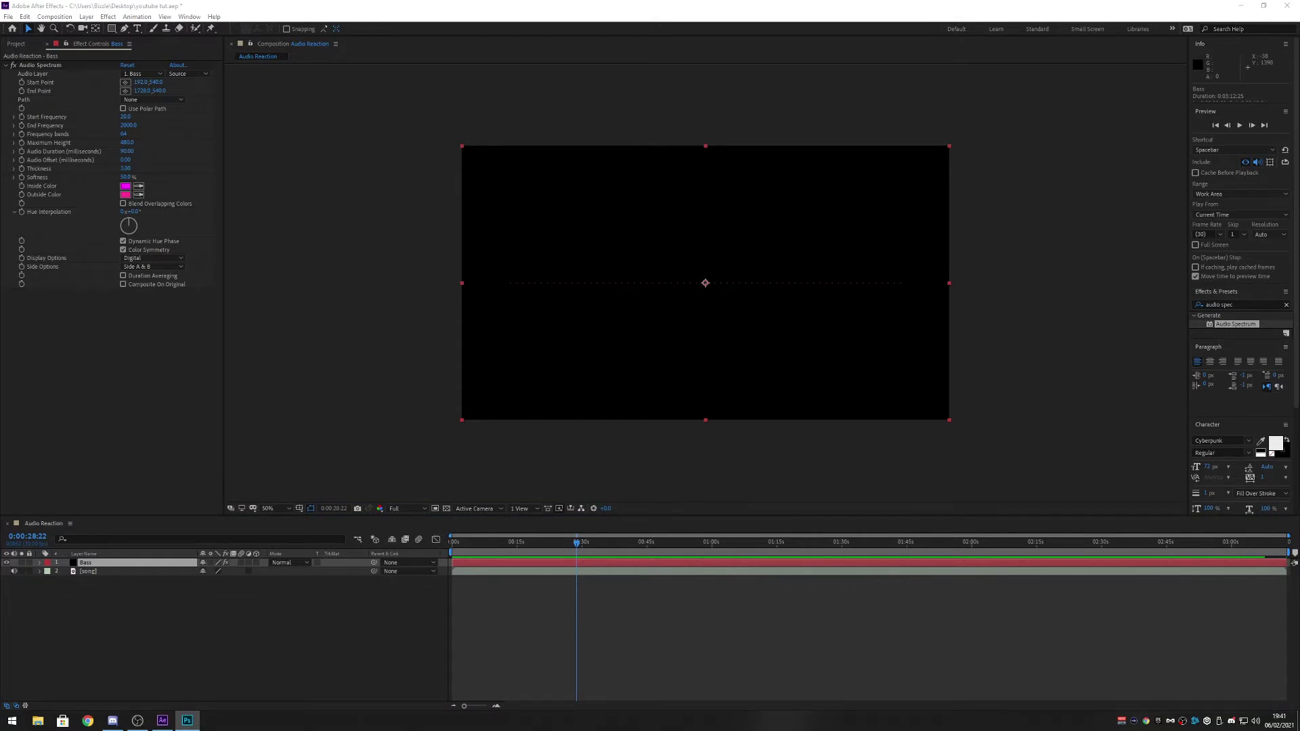
pyautogui.click(142, 73)
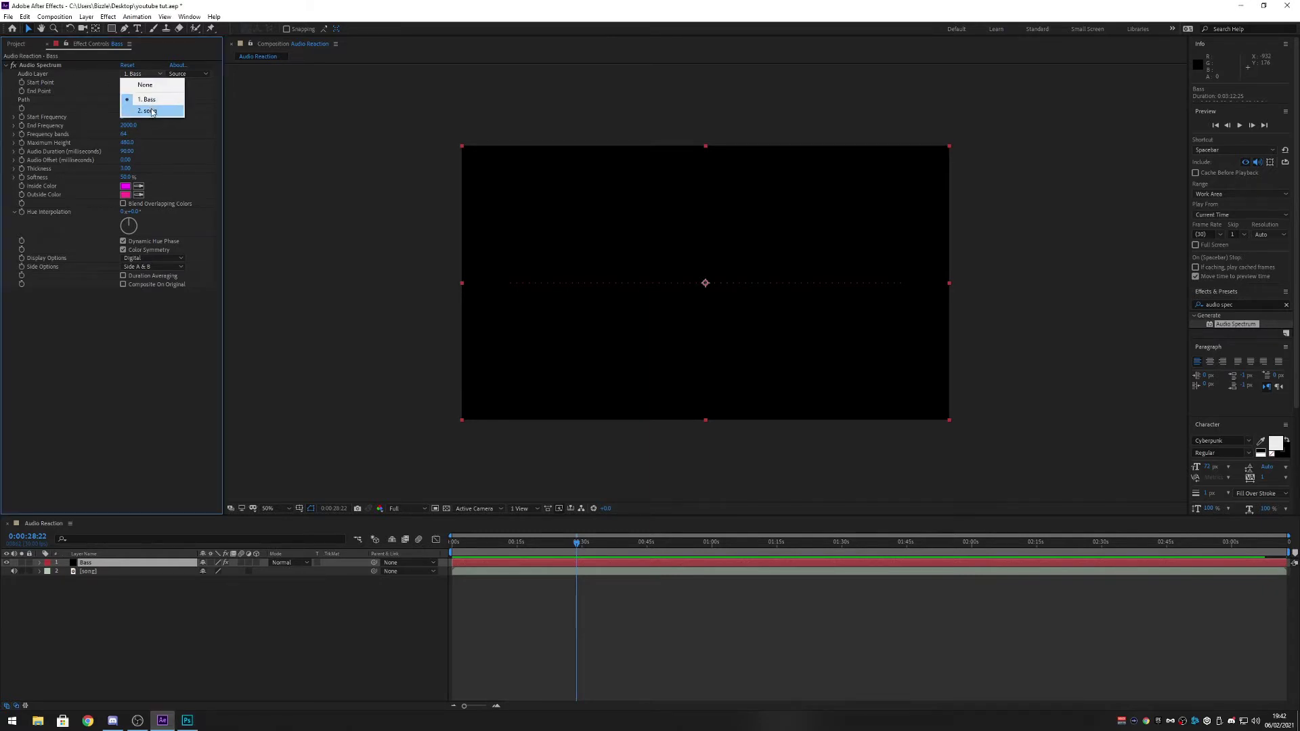
pyautogui.click(139, 107)
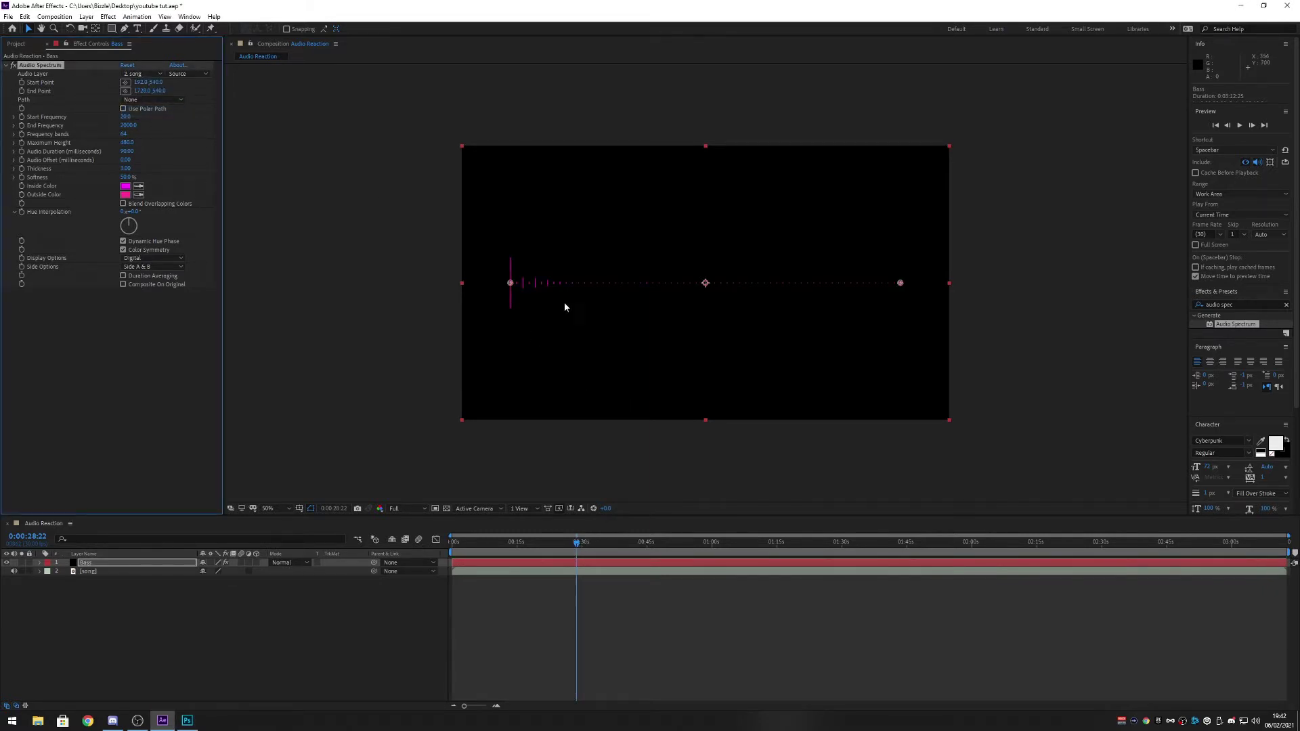
pyautogui.press('Home')
pyautogui.press('space')
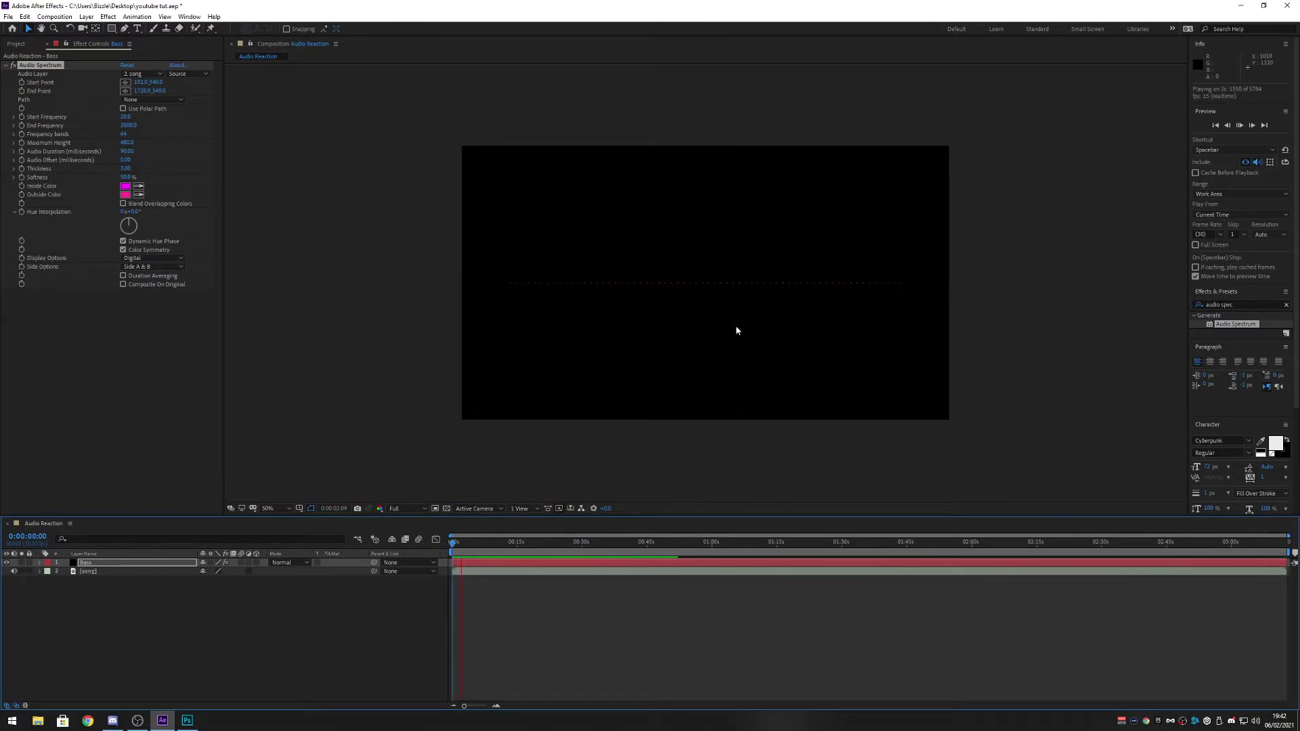
# - Play the preview from about 30 seconds, pause at 0:00:33:08, then select the song layer
pyautogui.click(586, 542)
pyautogui.press('space')
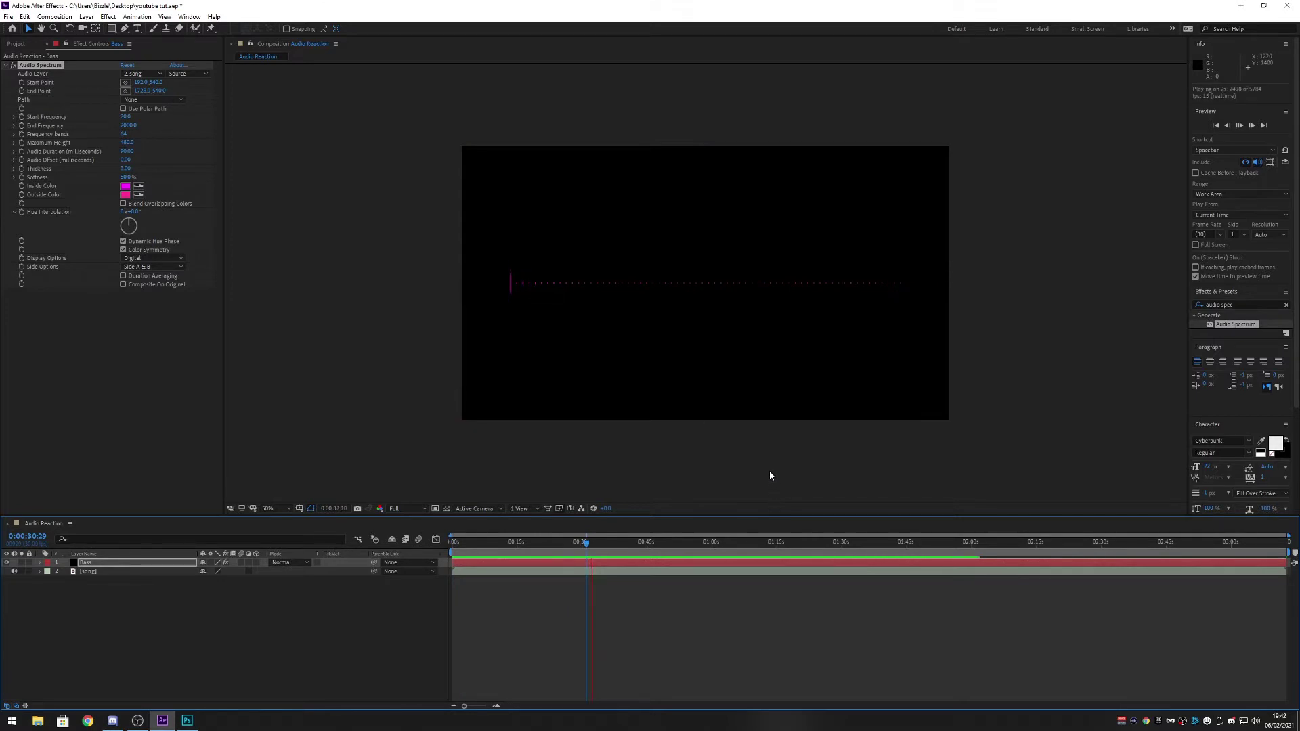
pyautogui.press('space')
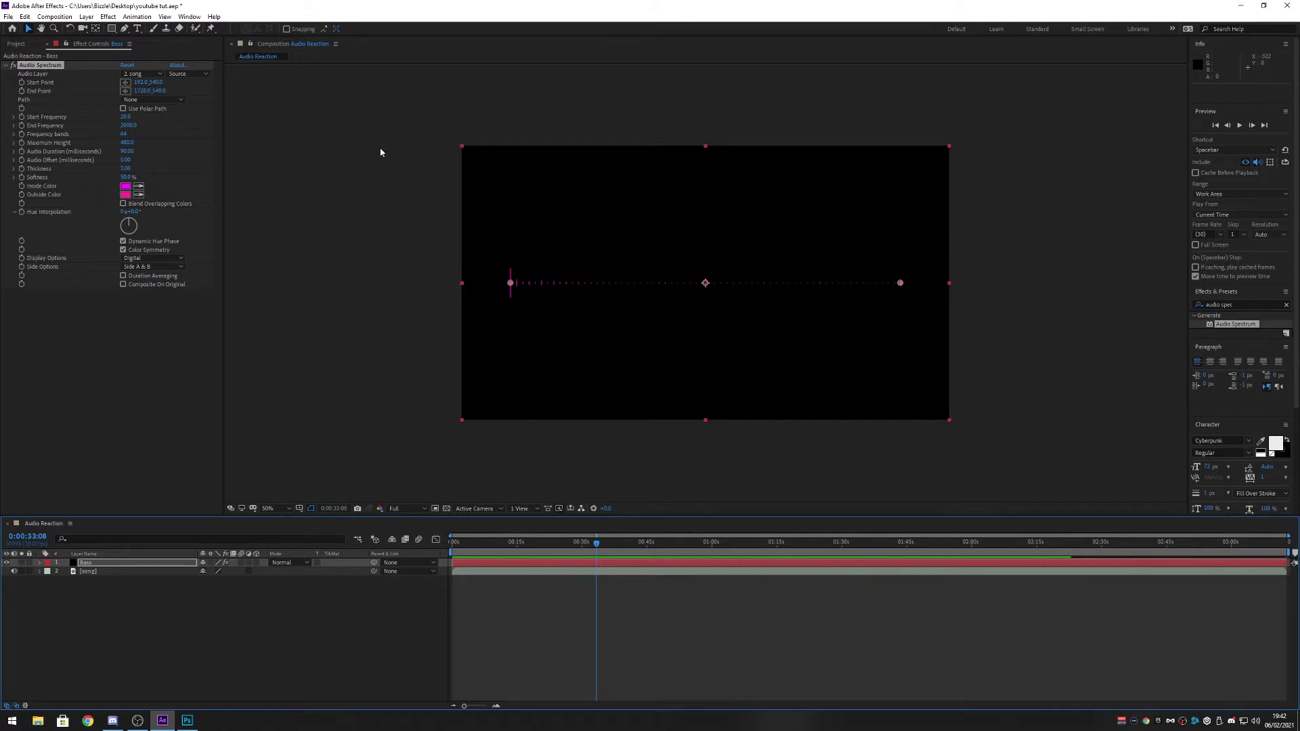
pyautogui.click(159, 336)
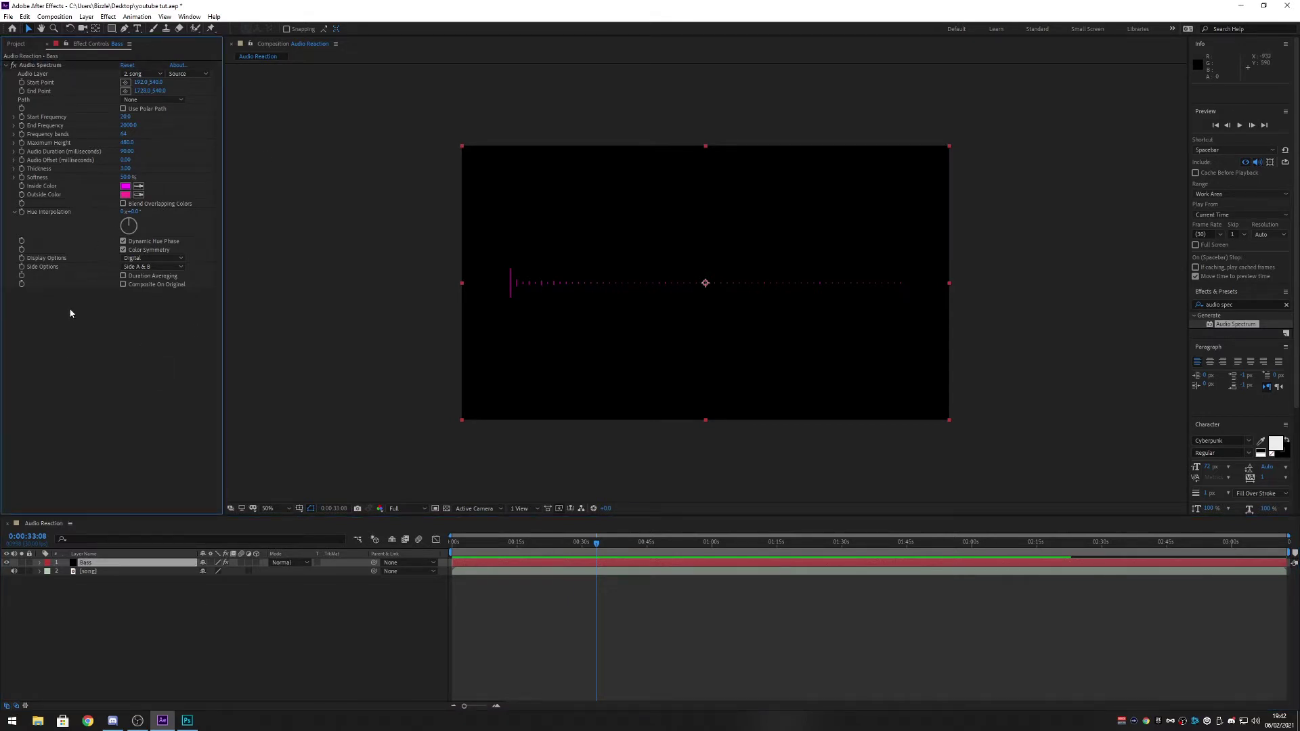
pyautogui.click(94, 563)
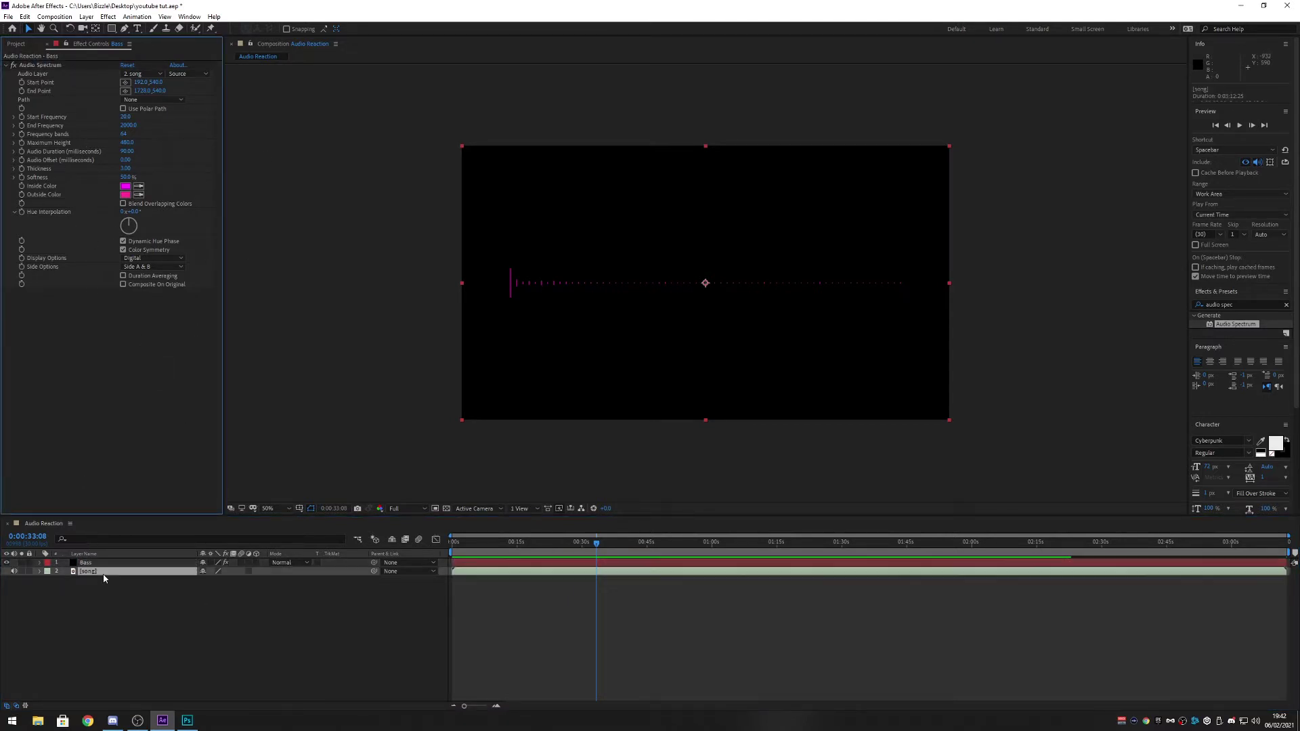
# - Search 'polar co' and apply Polar Coordinates to the Bass layer
pyautogui.click(1250, 303)
pyautogui.press('BackSpace')
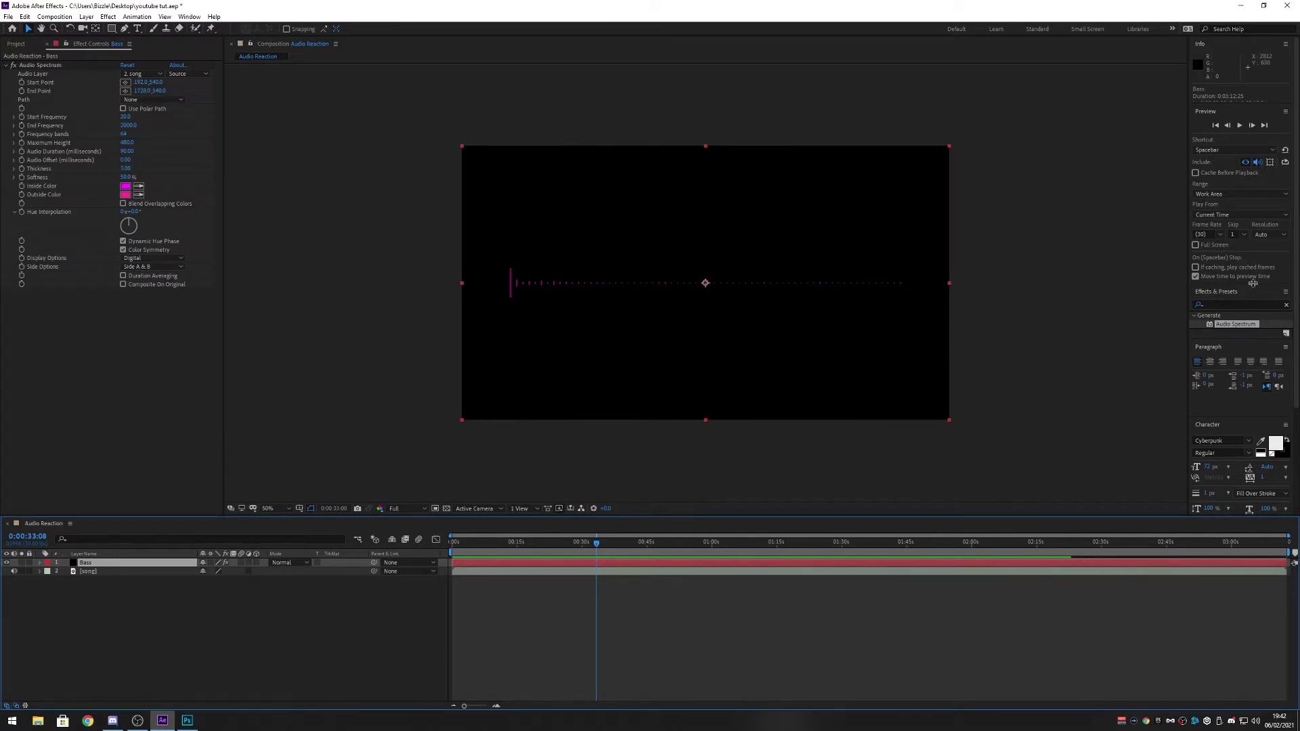
pyautogui.click(1235, 295)
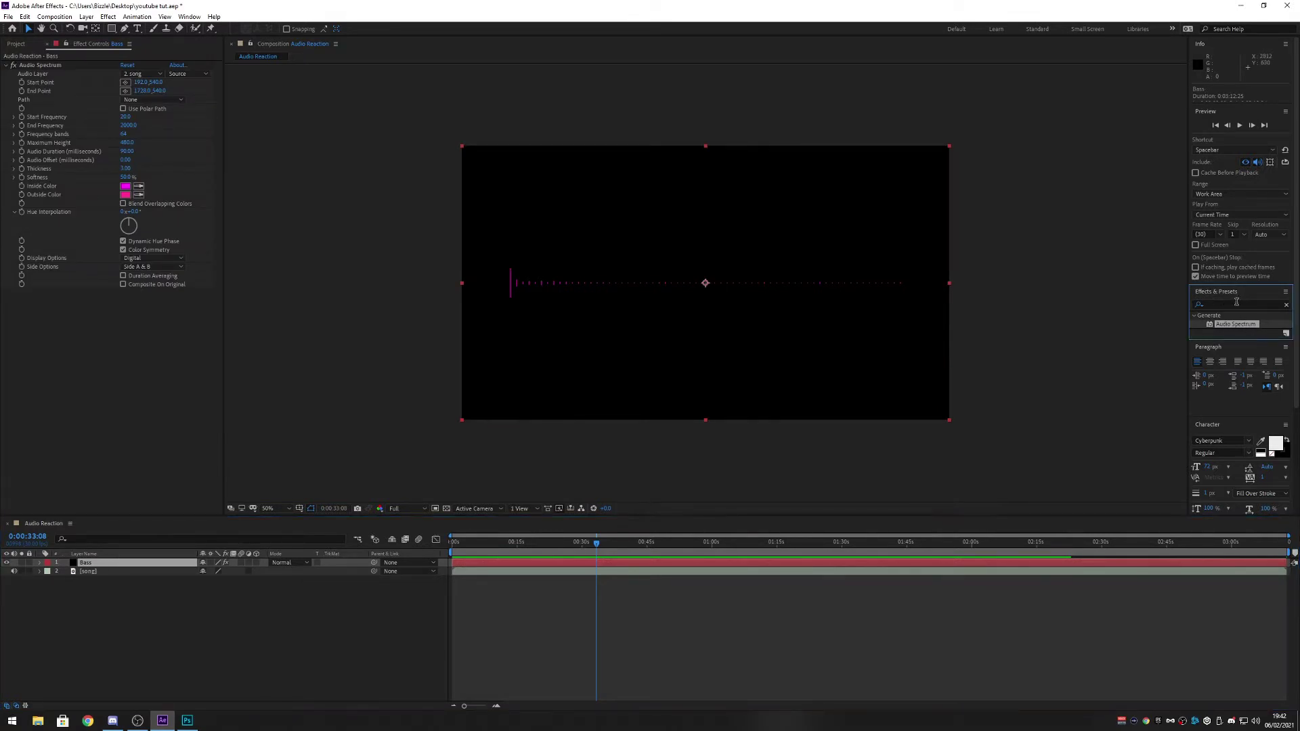
pyautogui.click(1285, 305)
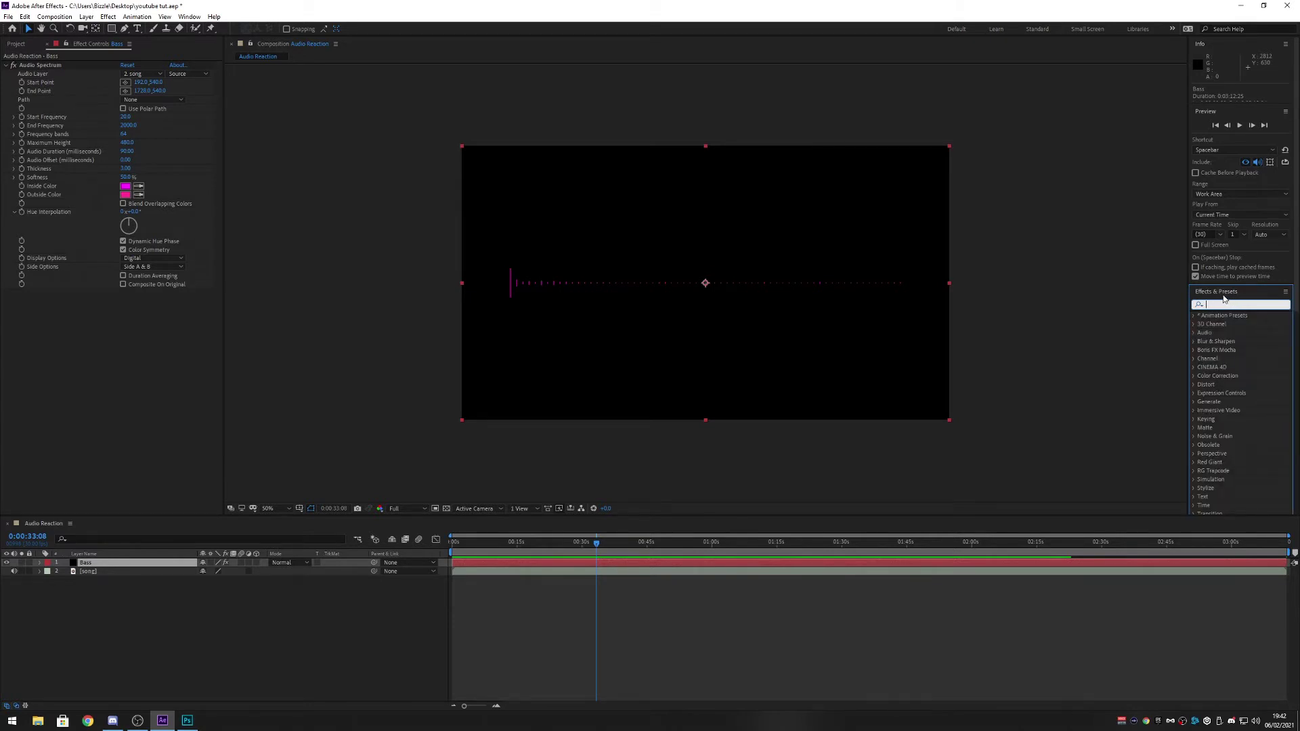
pyautogui.write('polar co')
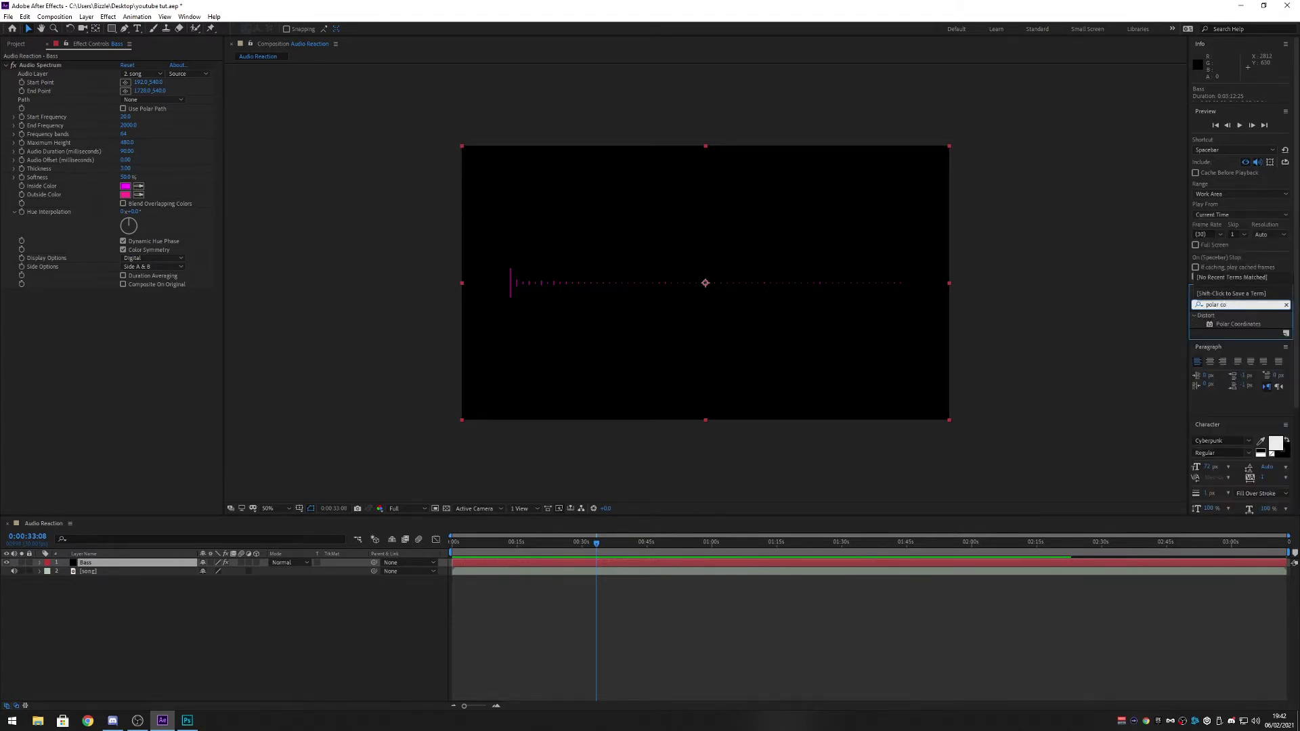
pyautogui.click(1222, 324)
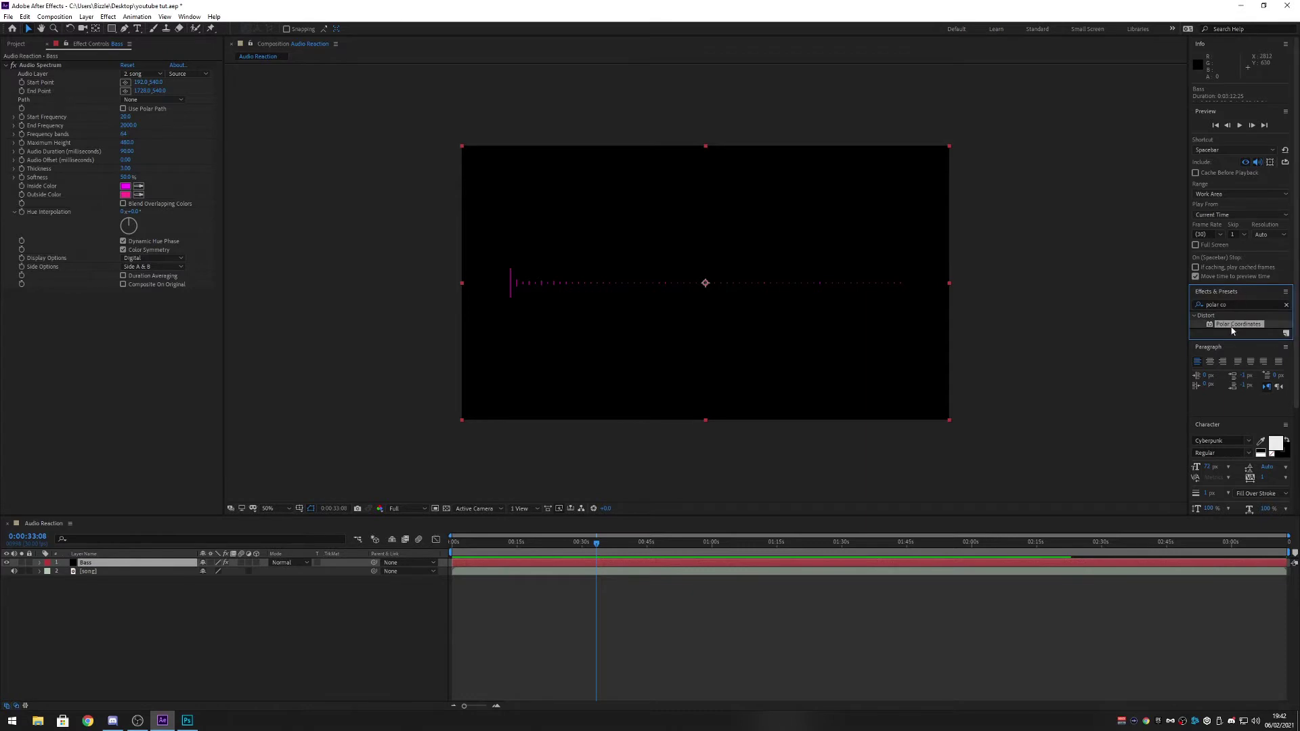
pyautogui.moveTo(1223, 317); pyautogui.dragTo(114, 571)
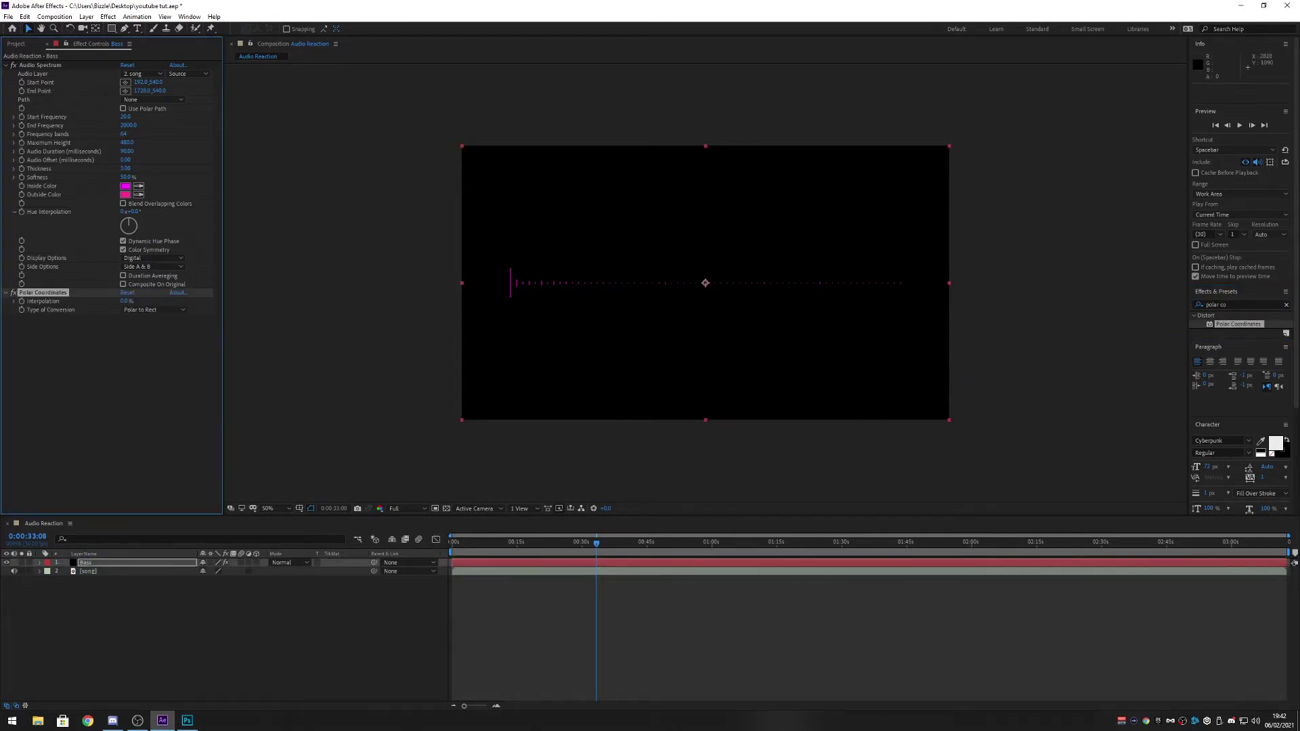
# - Apply the Mirror effect to Bass, then collapse the Polar Coordinates and Mirror settings
pyautogui.click(1287, 307)
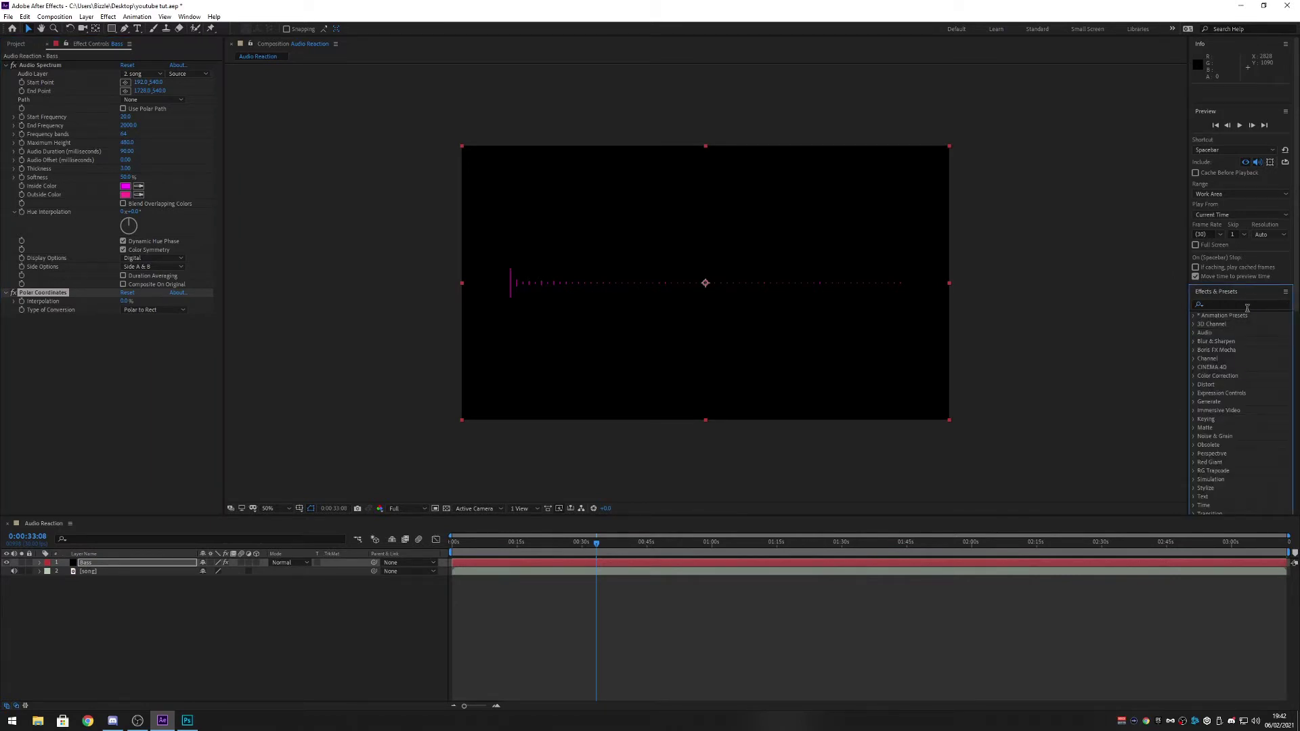
pyautogui.click(1226, 304)
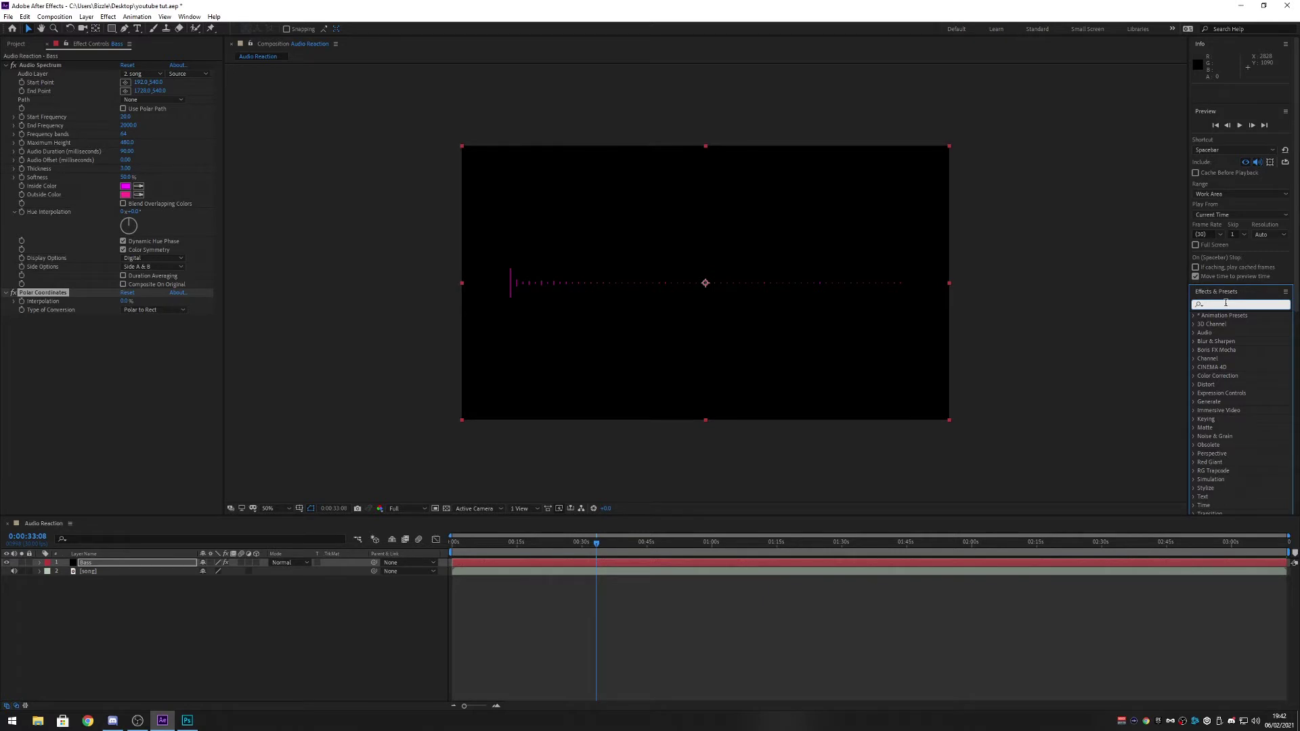
pyautogui.write('mirror')
pyautogui.moveTo(1223, 325); pyautogui.dragTo(92, 563)
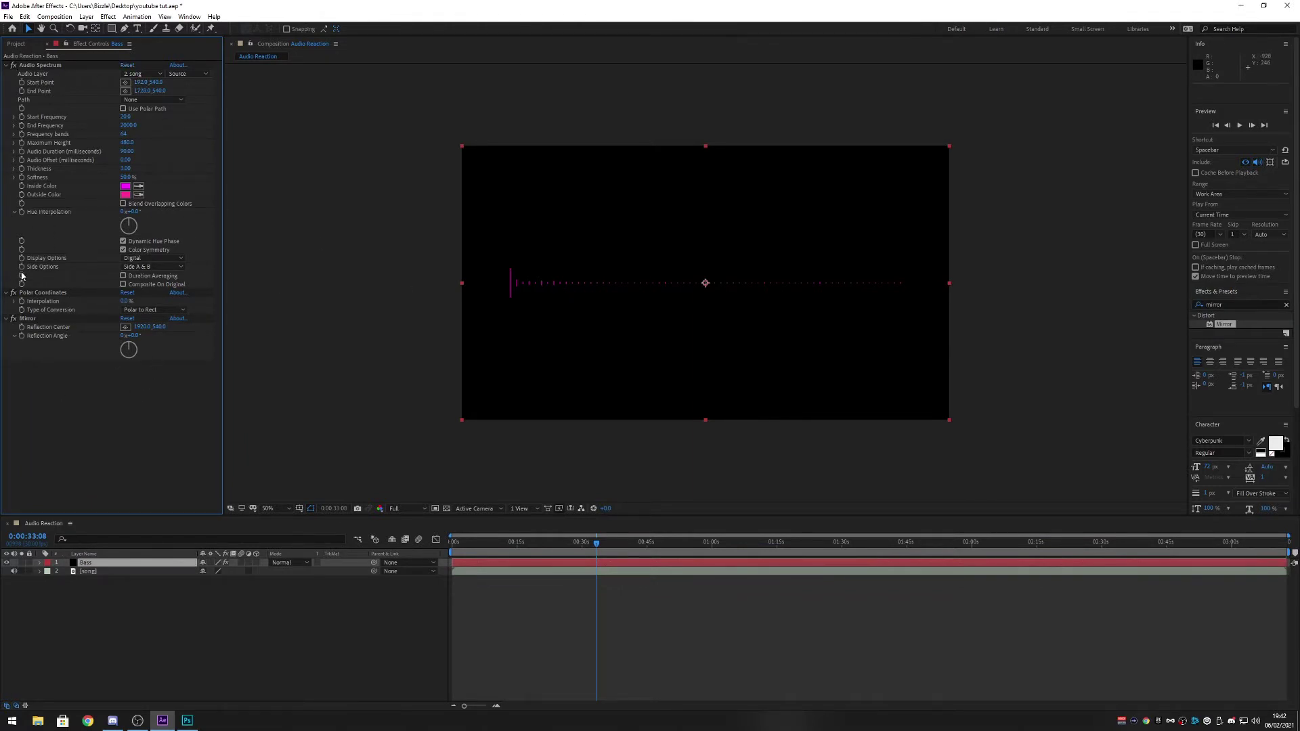
pyautogui.click(6, 292)
pyautogui.click(6, 301)
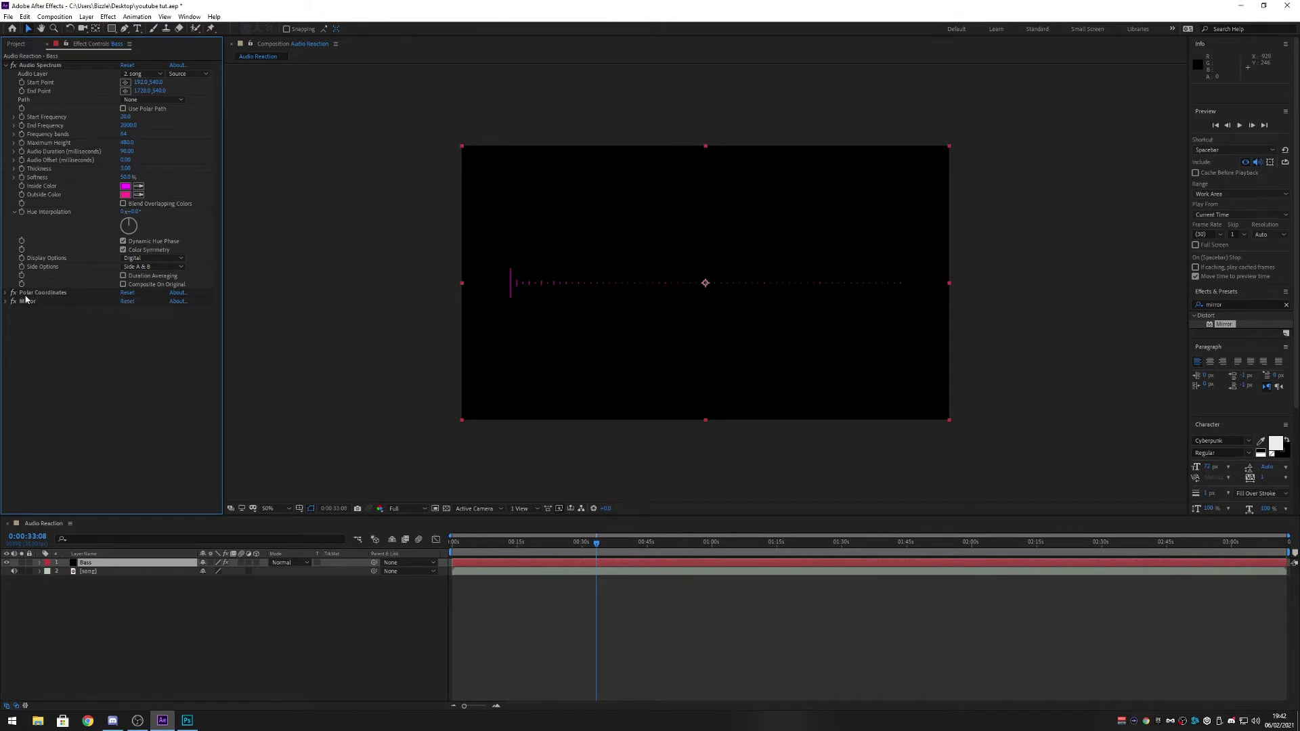
# - Set the Bass Audio Spectrum End Point X to 960, the comp centre
pyautogui.click(57, 66)
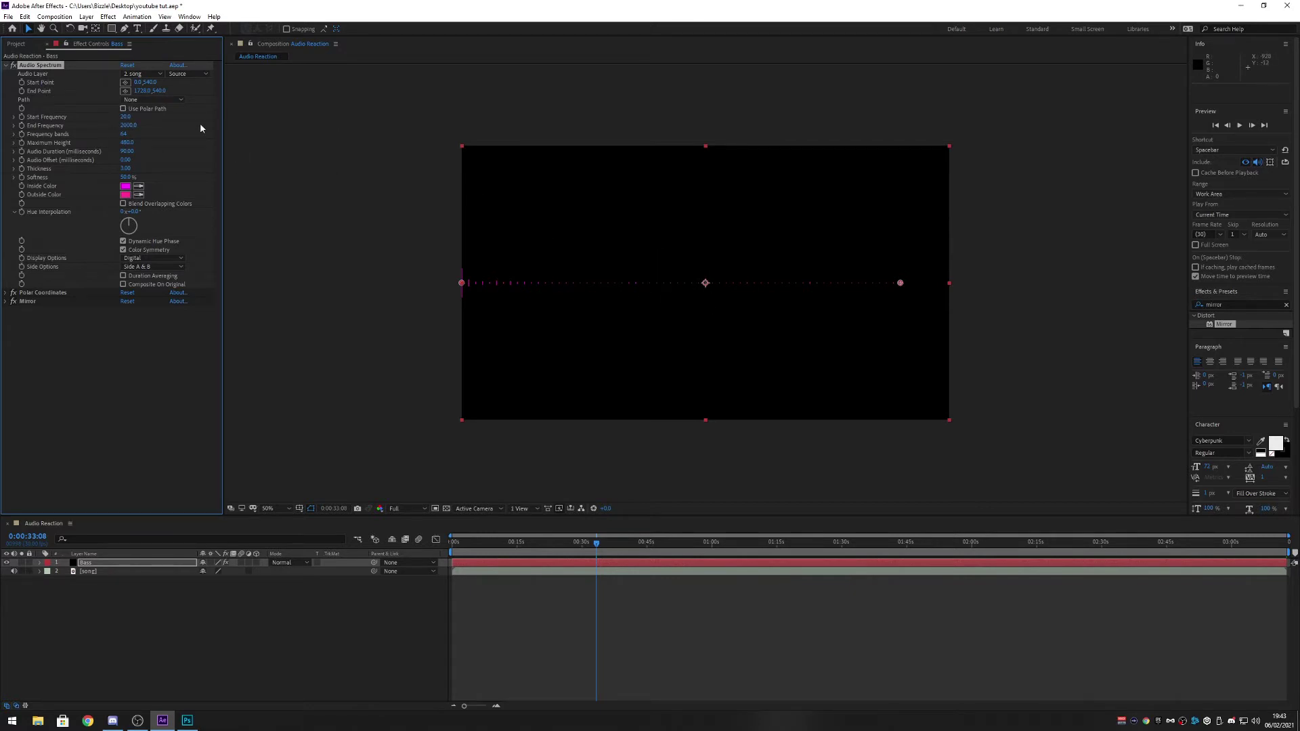
pyautogui.click(143, 91)
pyautogui.write('960')
pyautogui.press('Return')
pyautogui.moveTo(539, 548); pyautogui.dragTo(760, 548)
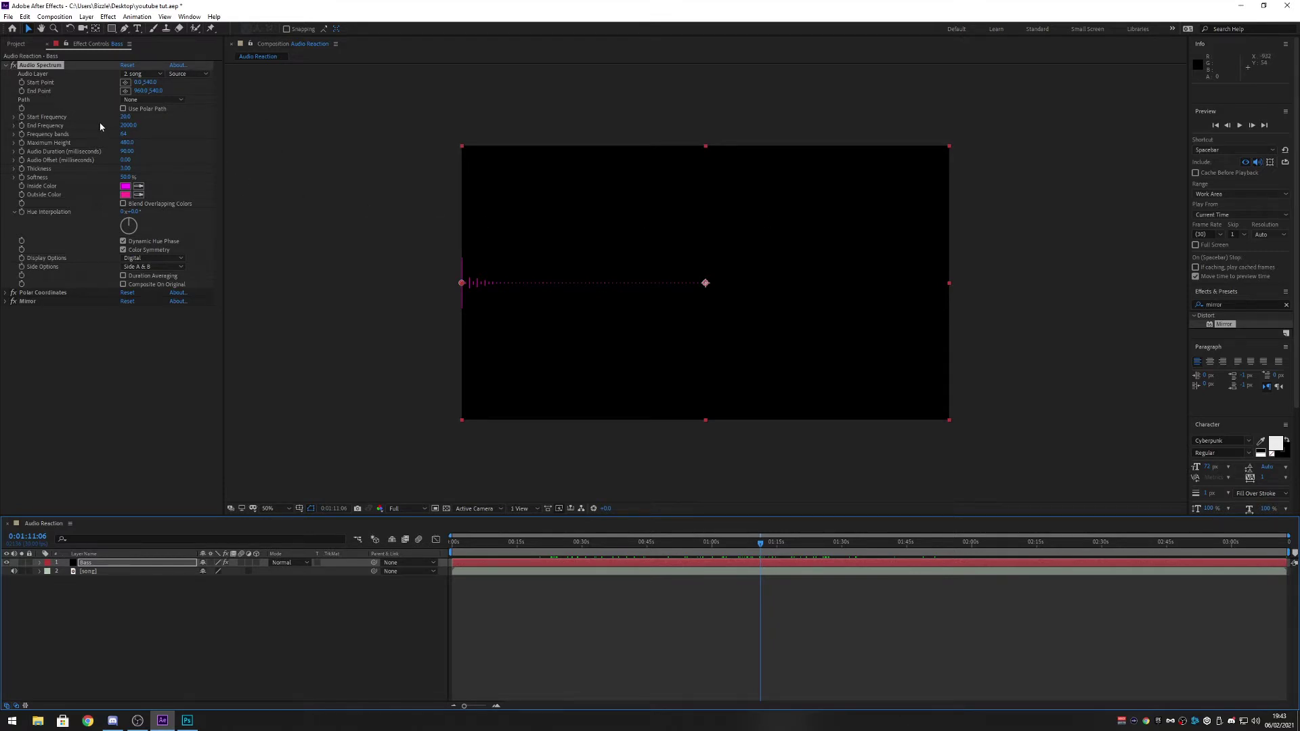
# - Set the Polar Coordinates Interpolation to 100%
pyautogui.click(5, 293)
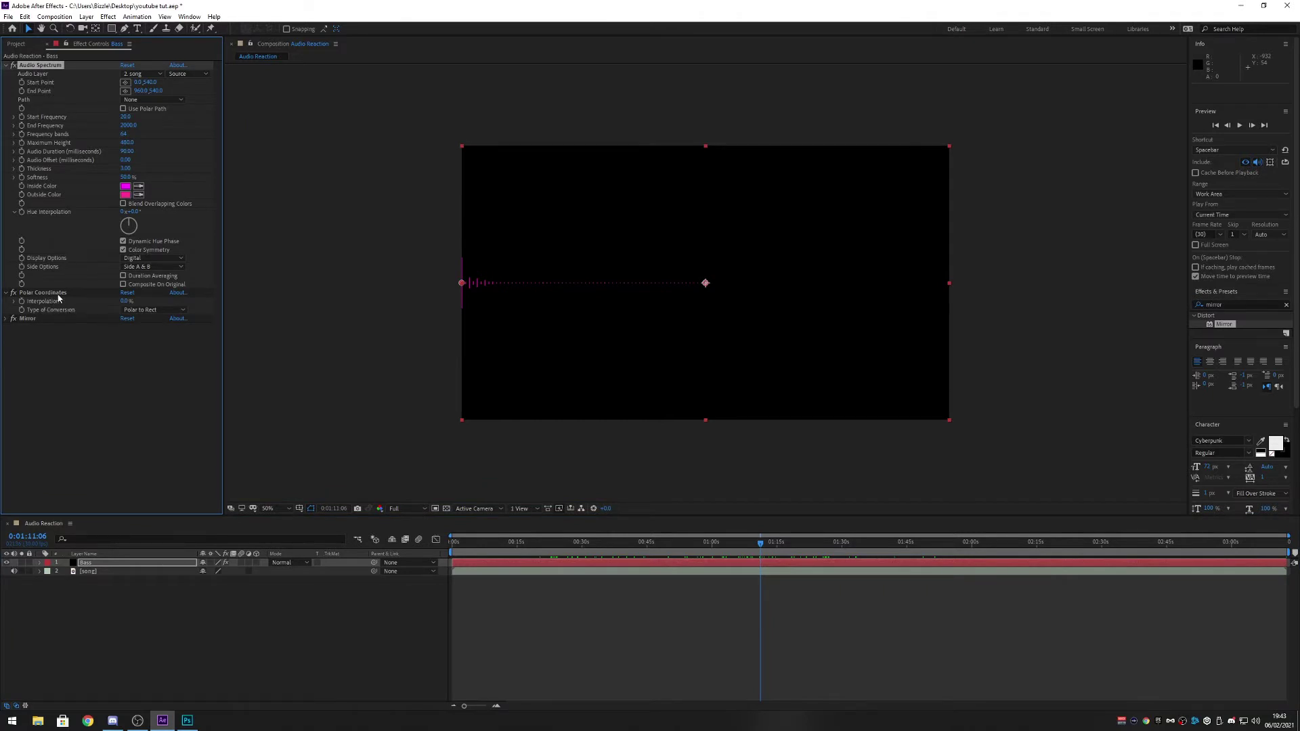
pyautogui.click(125, 302)
pyautogui.write('100')
pyautogui.press('Return')
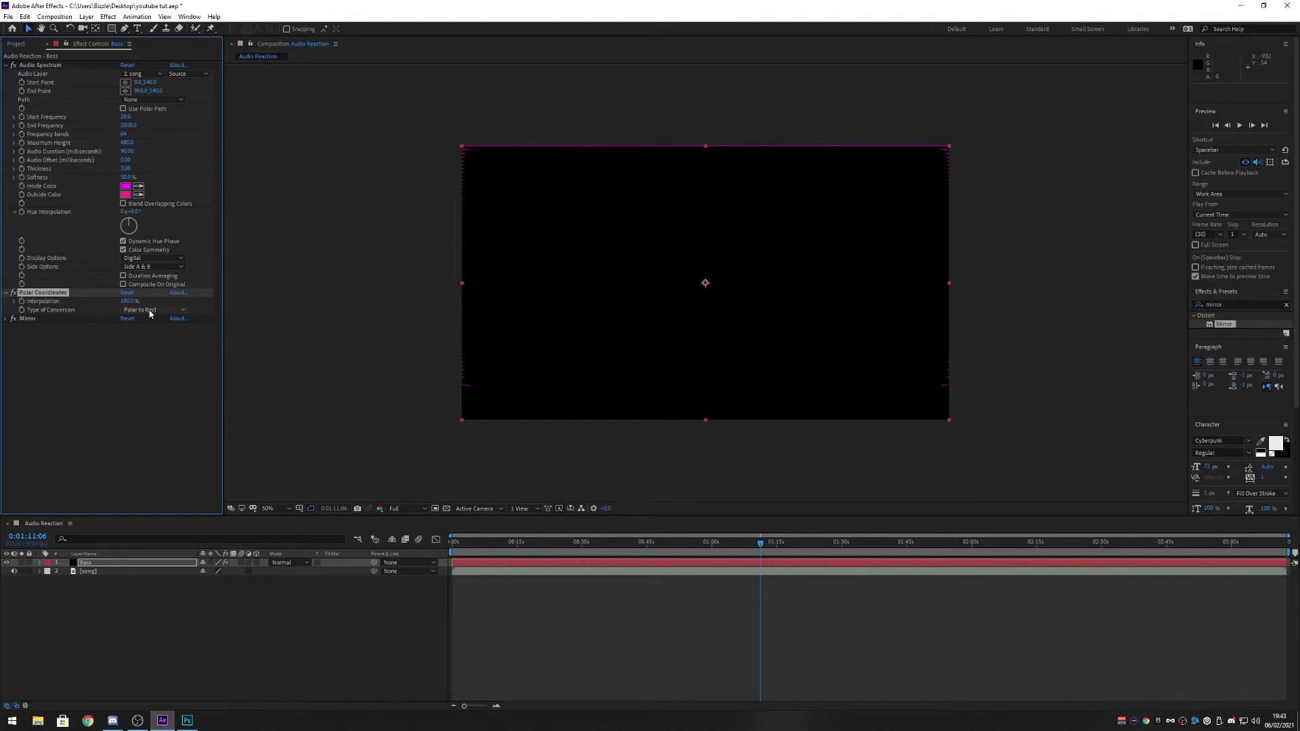
# - Set the Polar Coordinates Type of Conversion to Rect to Polar
pyautogui.click(161, 312)
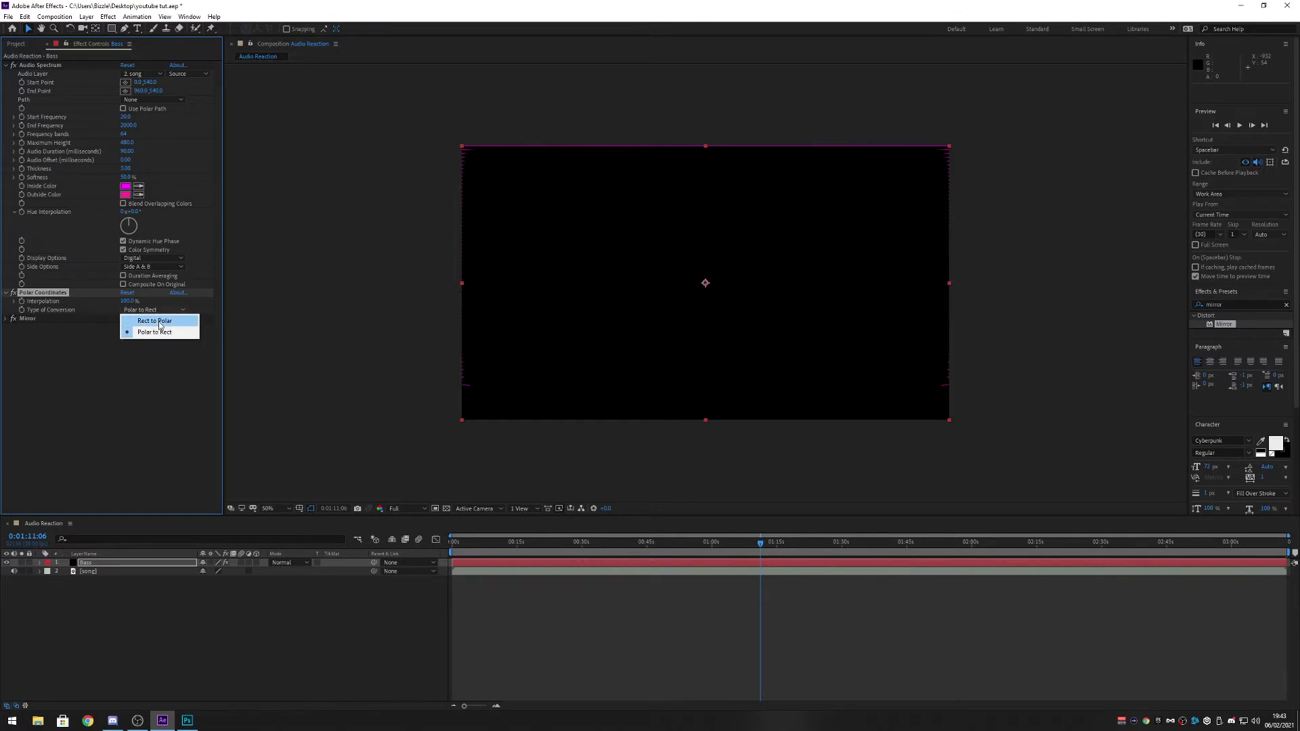
pyautogui.click(160, 324)
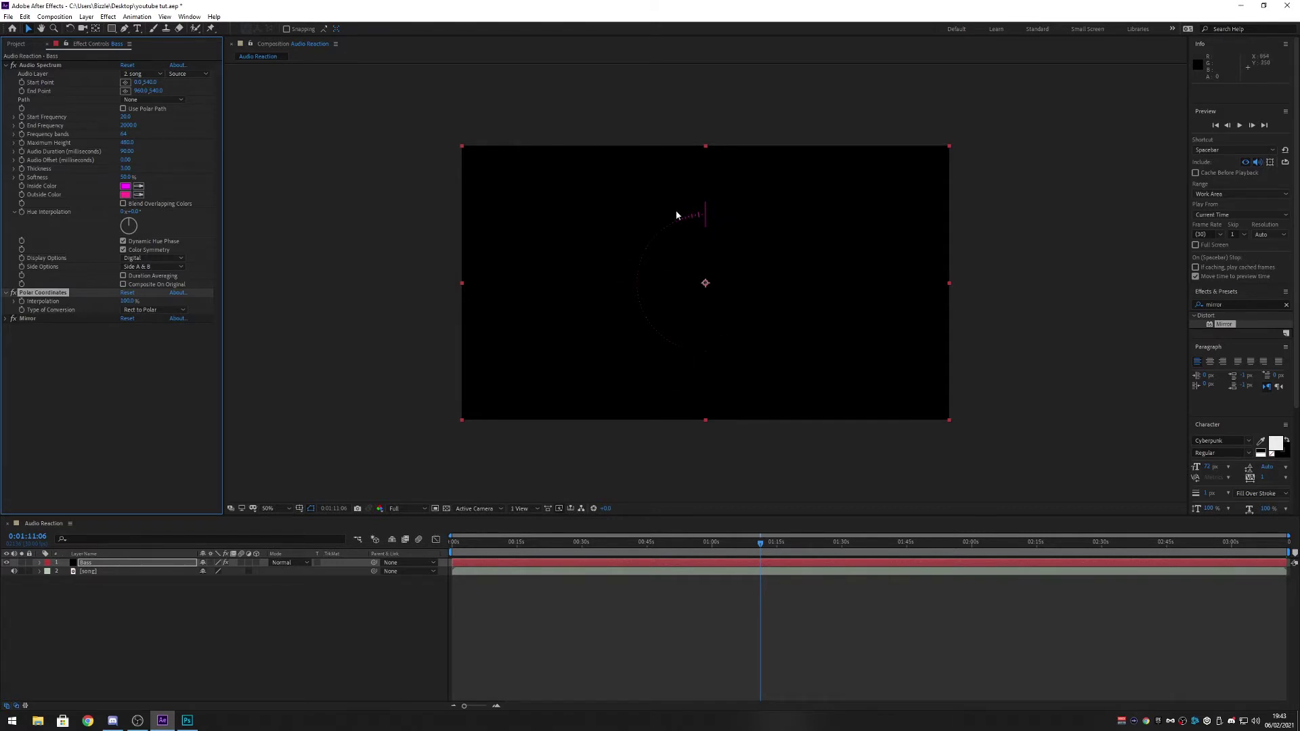
pyautogui.click(118, 332)
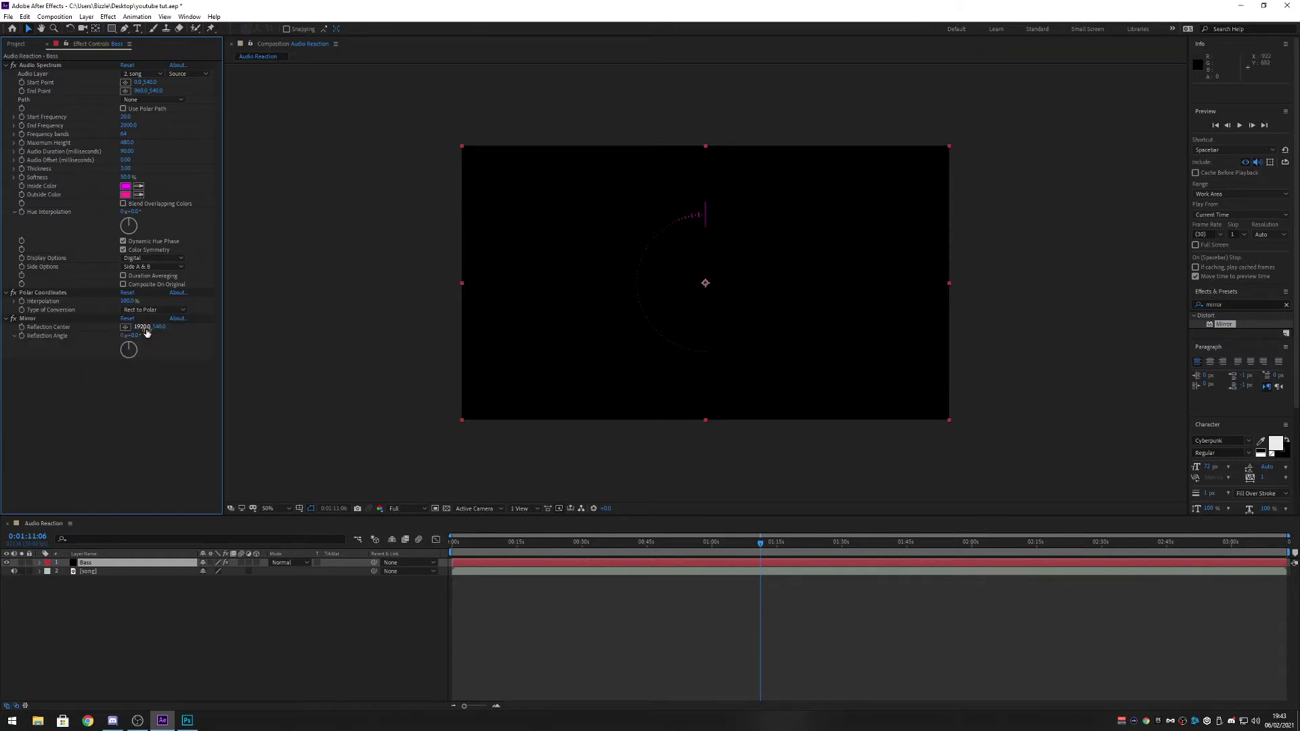
# - Set the Mirror Reflection Center X to 960, centring it at 960, 540
pyautogui.click(146, 327)
pyautogui.write('960')
pyautogui.press('Return')
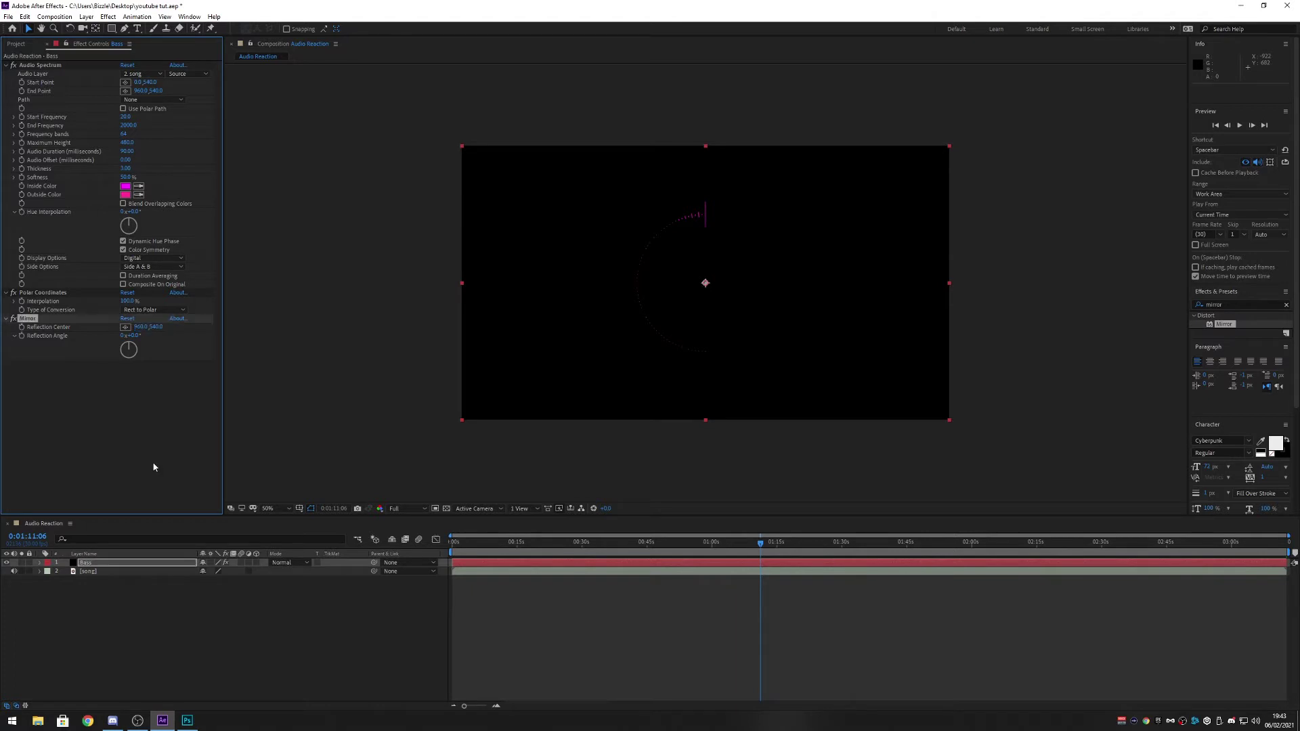
pyautogui.click(135, 463)
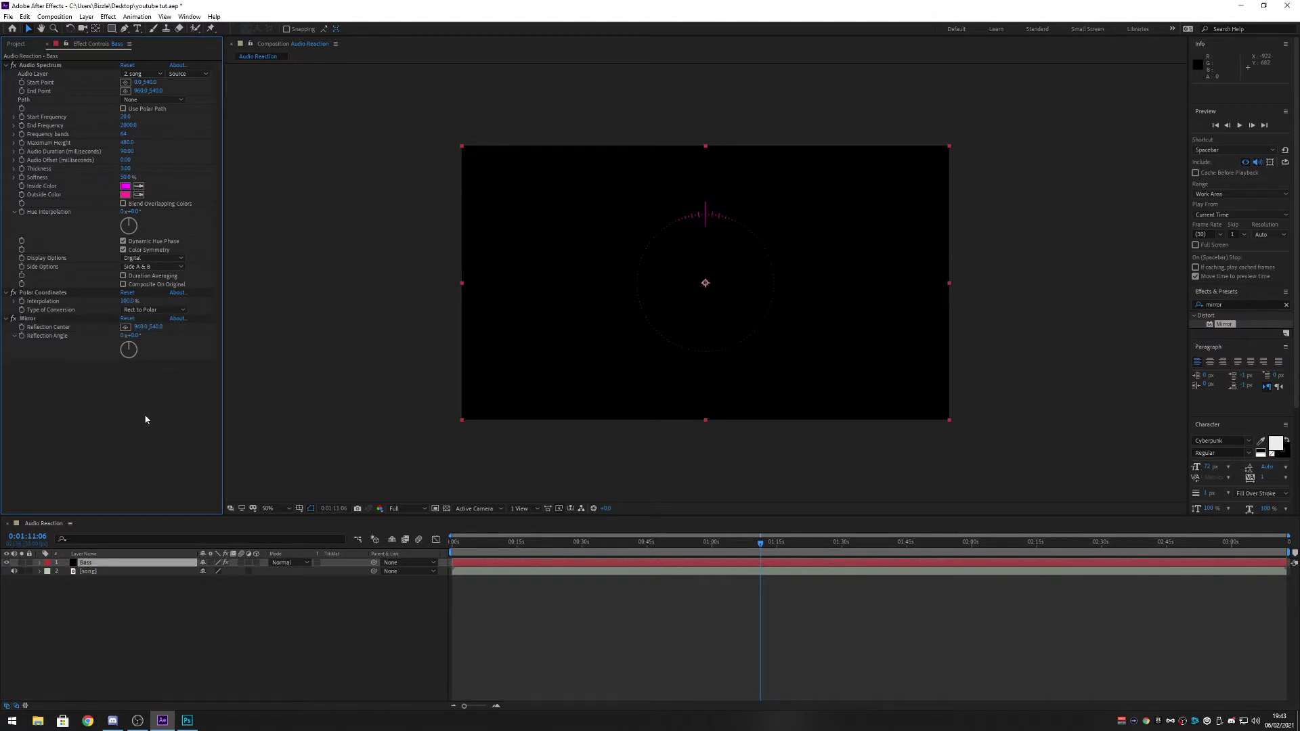
pyautogui.moveTo(740, 543)
pyautogui.mouseDown()
pyautogui.moveTo(509, 539)
pyautogui.moveTo(765, 542)
pyautogui.mouseUp()
# - Preview the circular spectrum at 100% zoom, then return to the song's start
pyautogui.press('space')
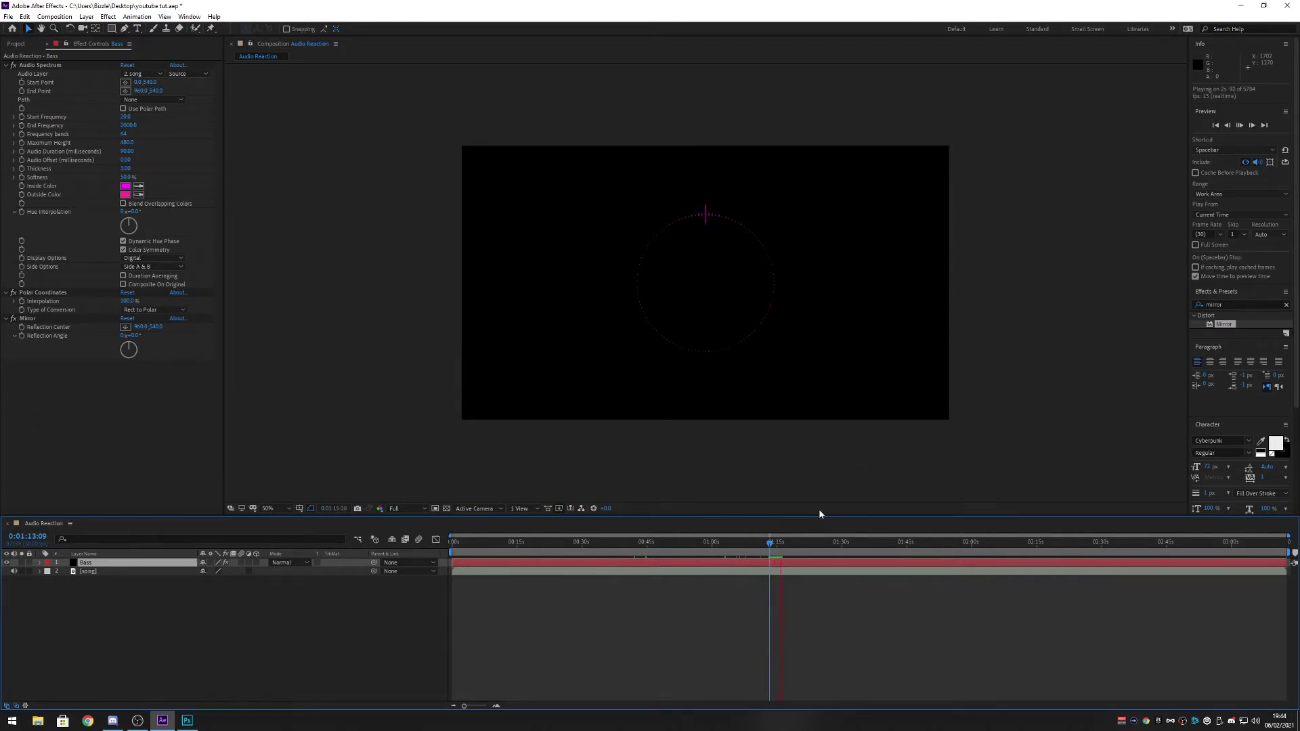
pyautogui.press('/')
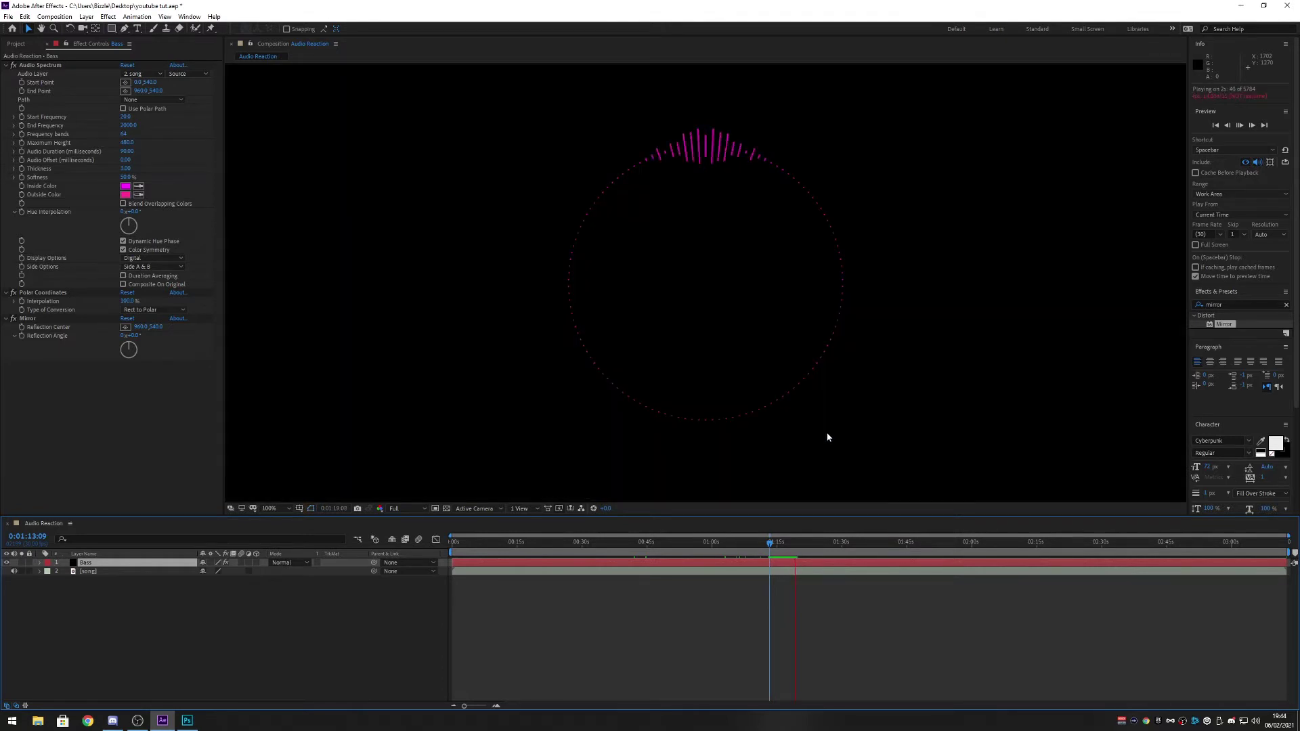
pyautogui.press('space')
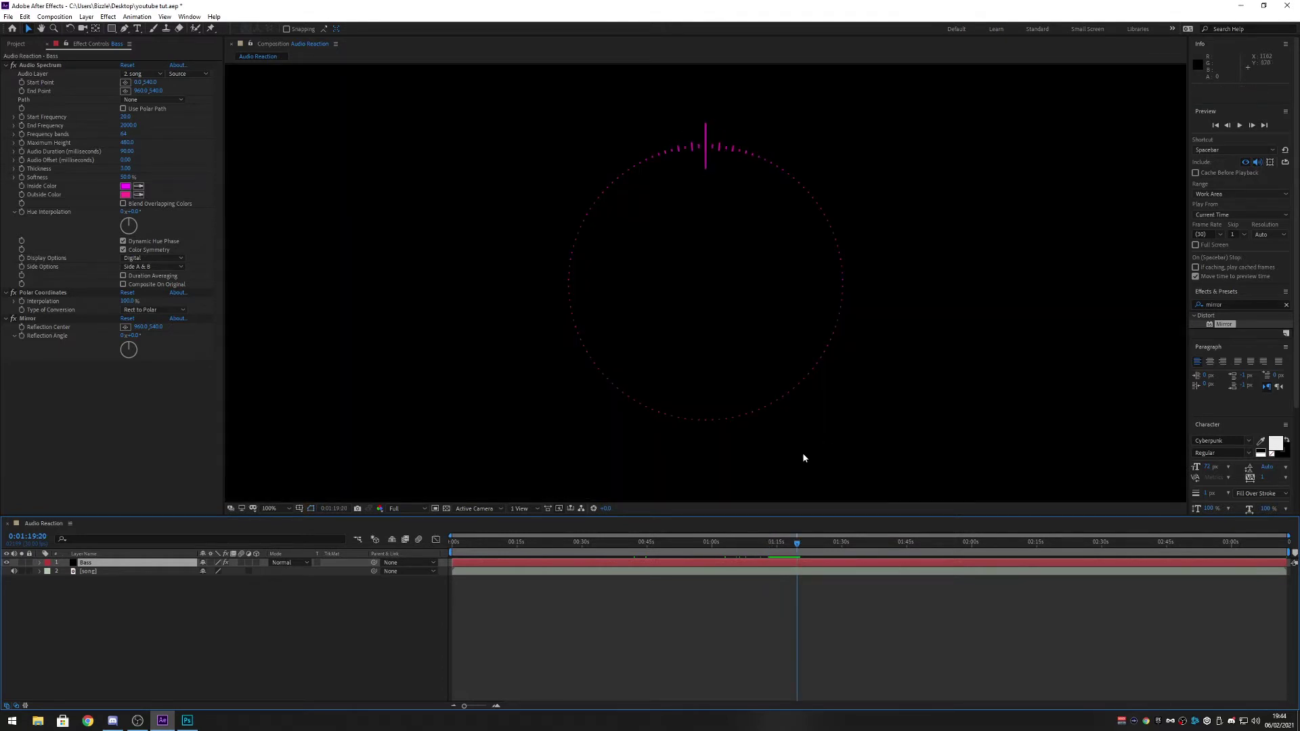
pyautogui.press('Home')
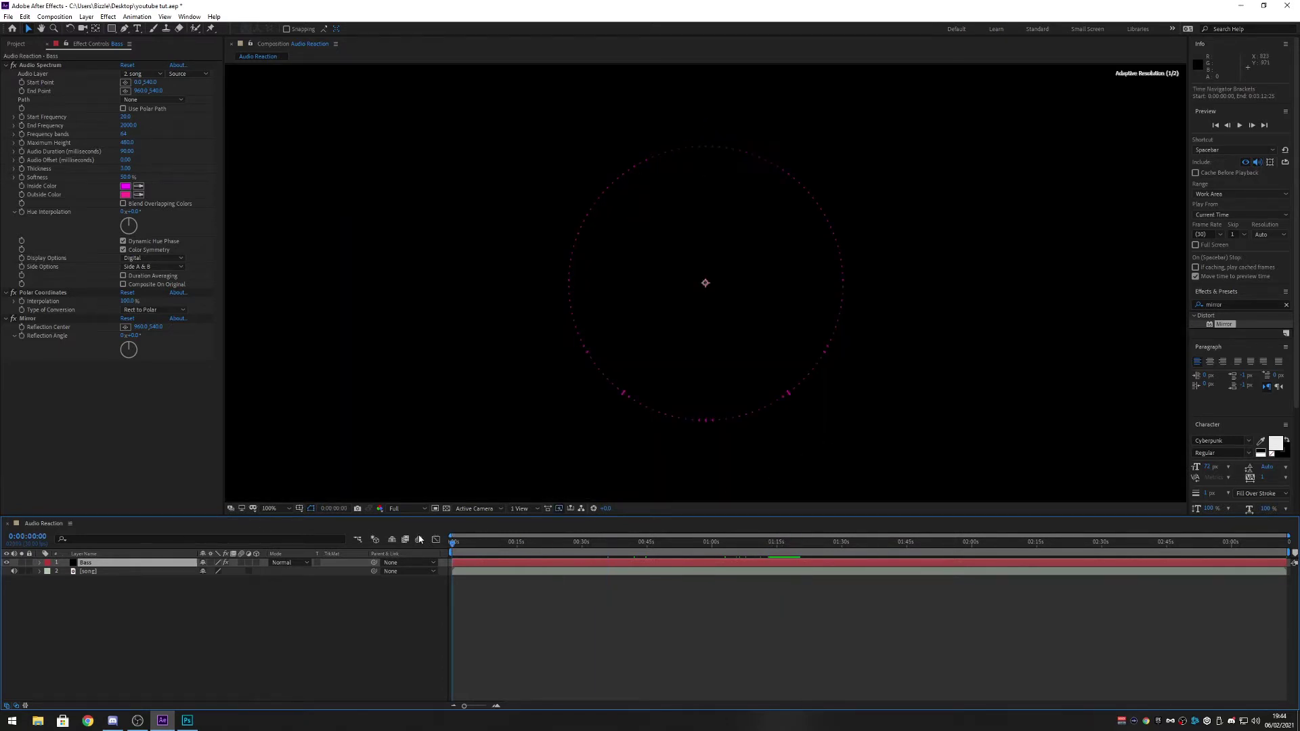
# - Collapse the Polar Coordinates and Mirror effect settings
pyautogui.click(24, 289)
pyautogui.click(6, 293)
pyautogui.click(6, 301)
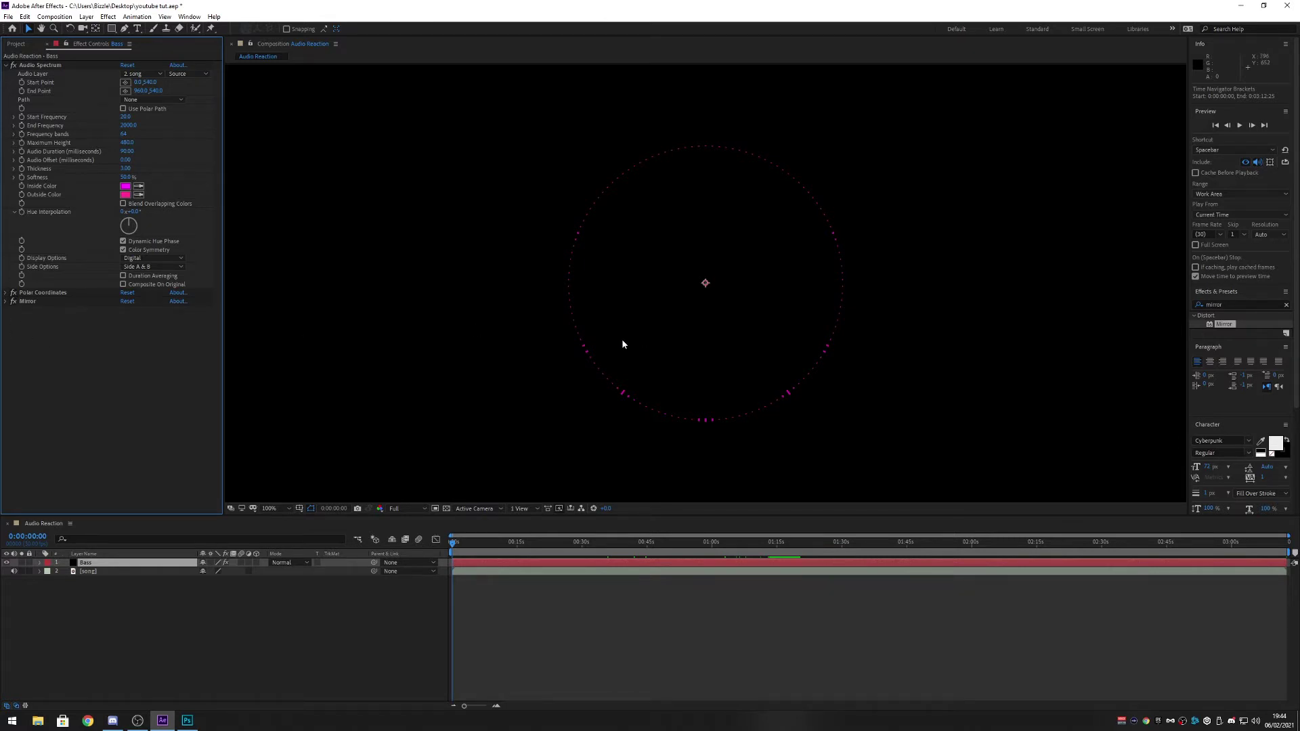
pyautogui.scroll(-2, 623, 345)
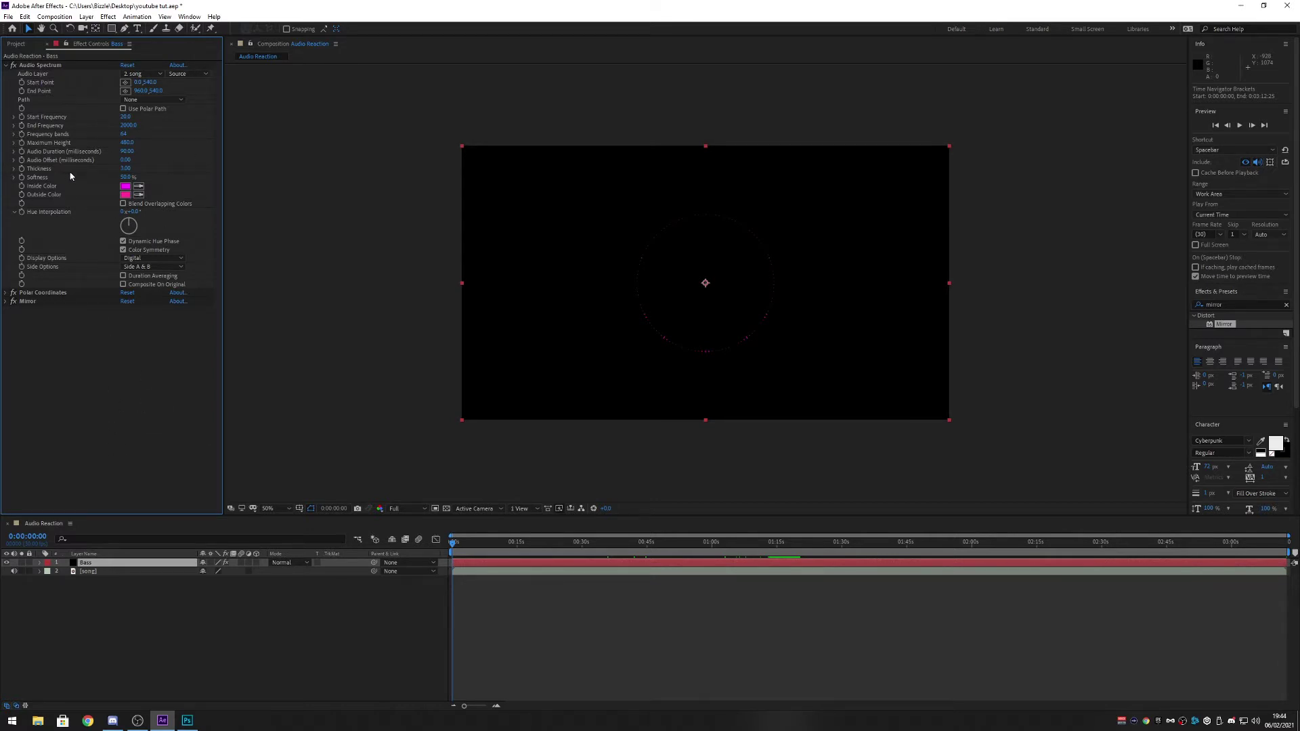
# - Give the Bass Audio Spectrum End Frequency 120, 1500 frequency bands and Maximum Height 1000, Audio Offset 0
pyautogui.click(126, 125)
pyautogui.hotkey('shift', 'Tab')
pyautogui.press('Tab')
pyautogui.write('120')
pyautogui.press('Return')
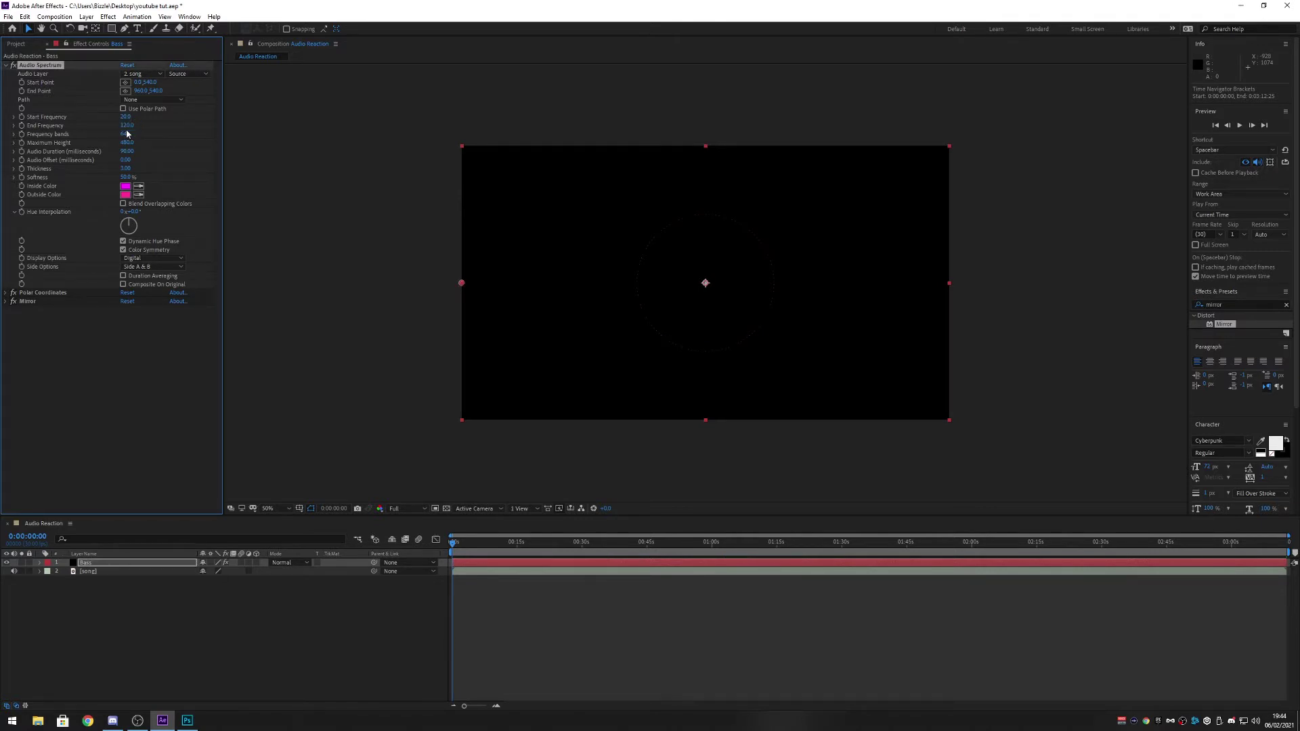
pyautogui.click(126, 134)
pyautogui.write('1500')
pyautogui.press('Return')
pyautogui.press('Tab')
pyautogui.write('1000.0')
pyautogui.press('Tab')
pyautogui.press('Tab')
pyautogui.press('Return')
# - Set the Bass spectrum Thickness to 2.5
pyautogui.click(126, 169)
pyautogui.write('5')
pyautogui.press('Return')
# - Make the inside and outside colours white and draw the spectrum on Side B only
pyautogui.click(126, 186)
pyautogui.click(197, 238)
pyautogui.click(154, 215)
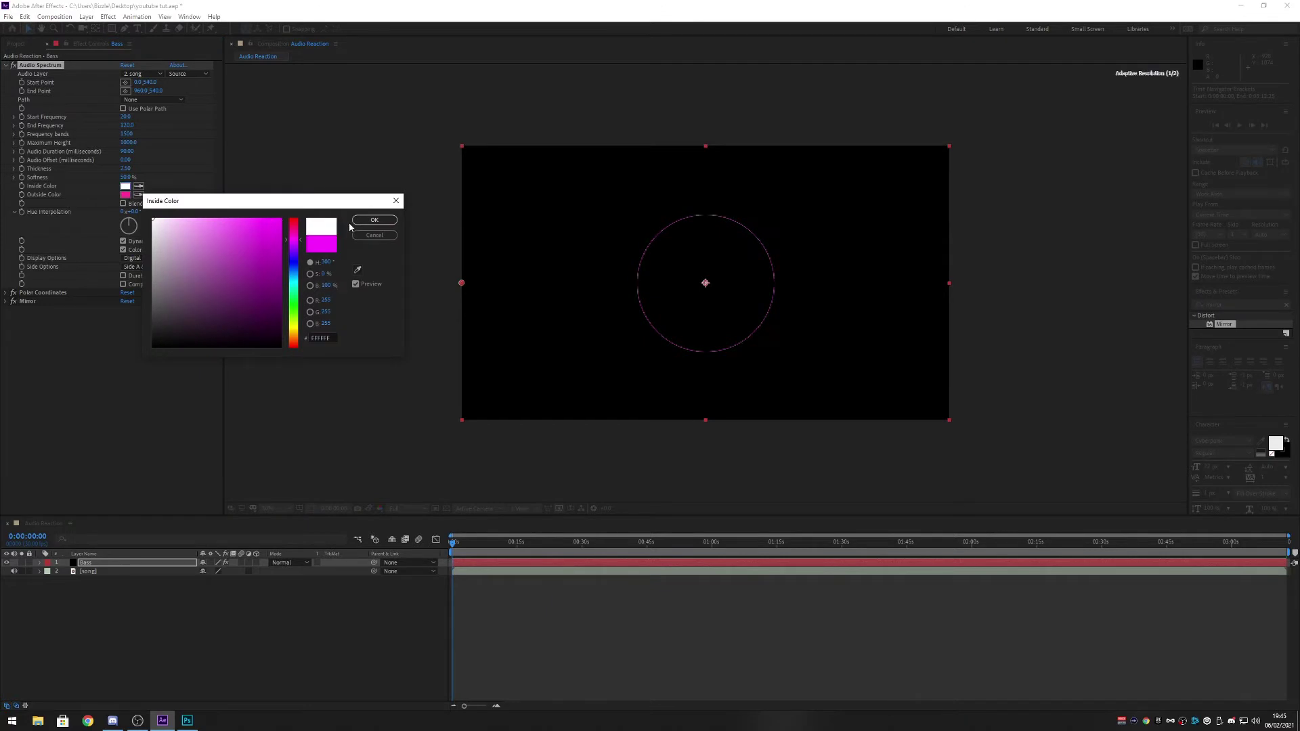
pyautogui.click(342, 201)
pyautogui.click(126, 195)
pyautogui.click(155, 216)
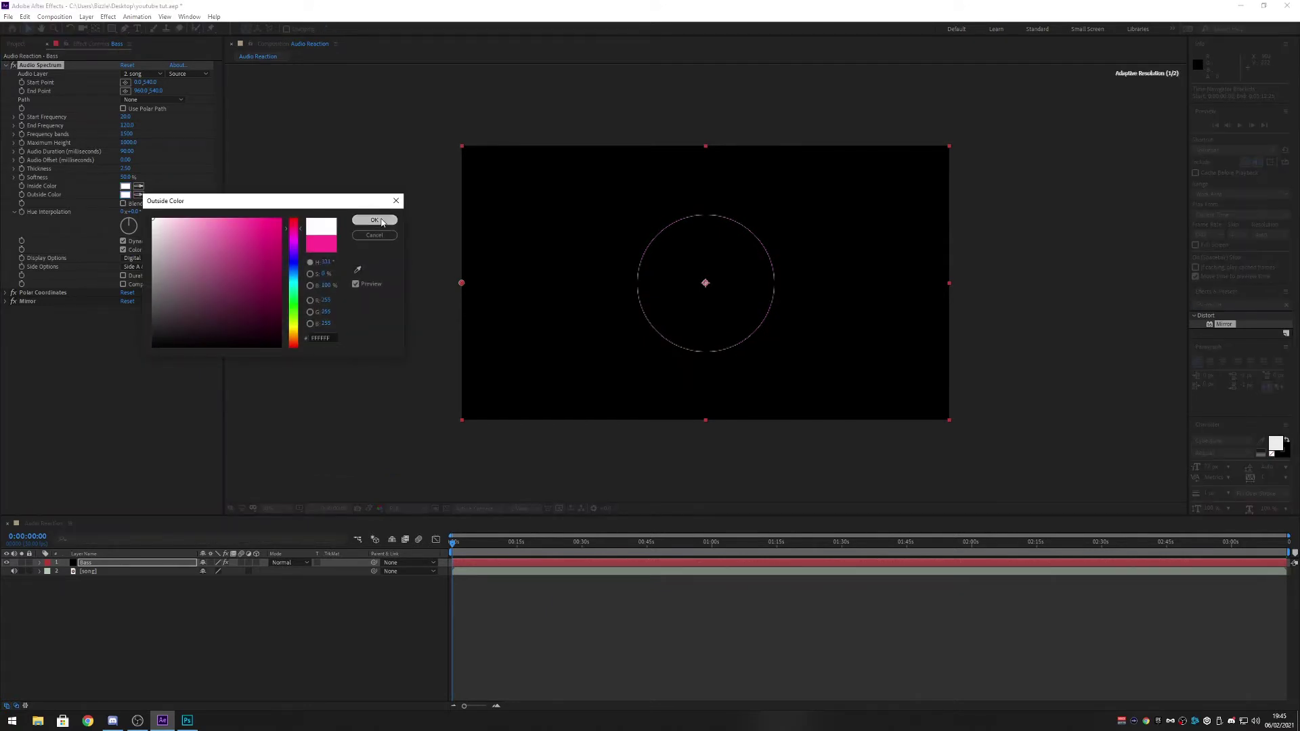
pyautogui.click(375, 221)
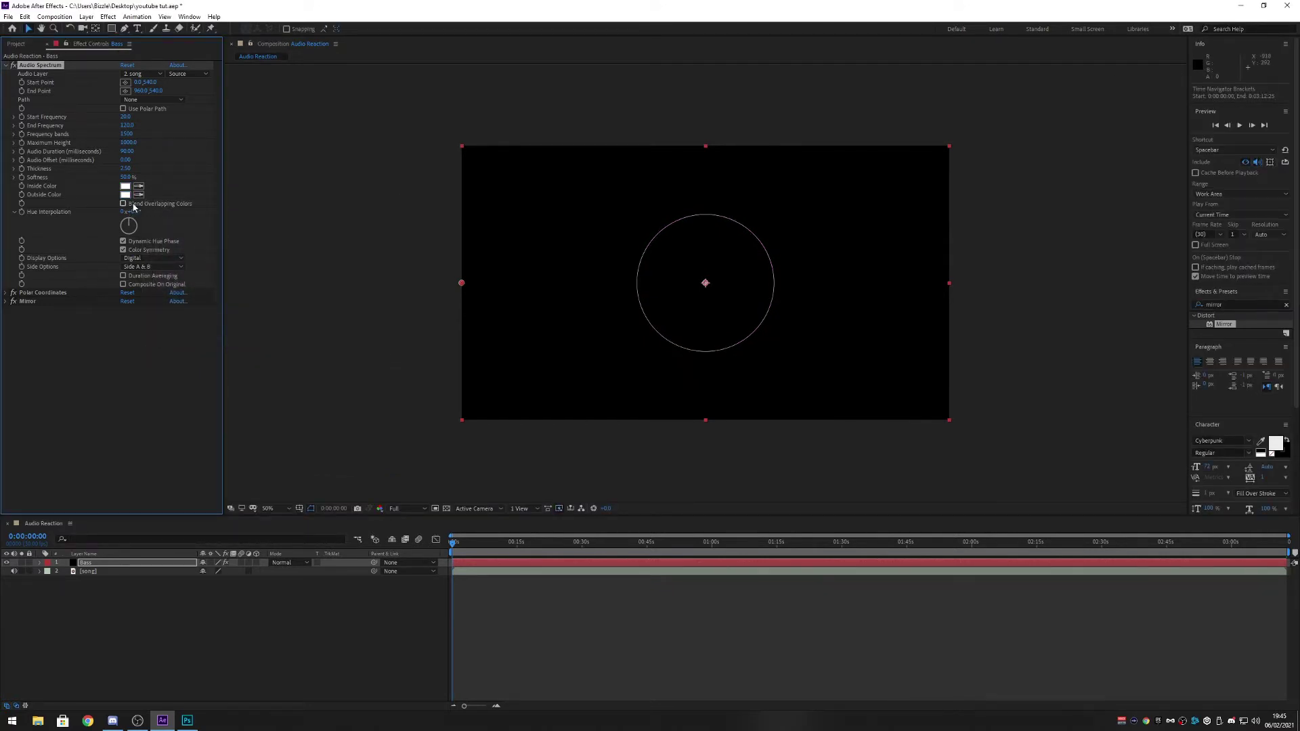
pyautogui.click(155, 267)
pyautogui.click(161, 280)
# - Preview the white Bass visualizer
pyautogui.press('space')
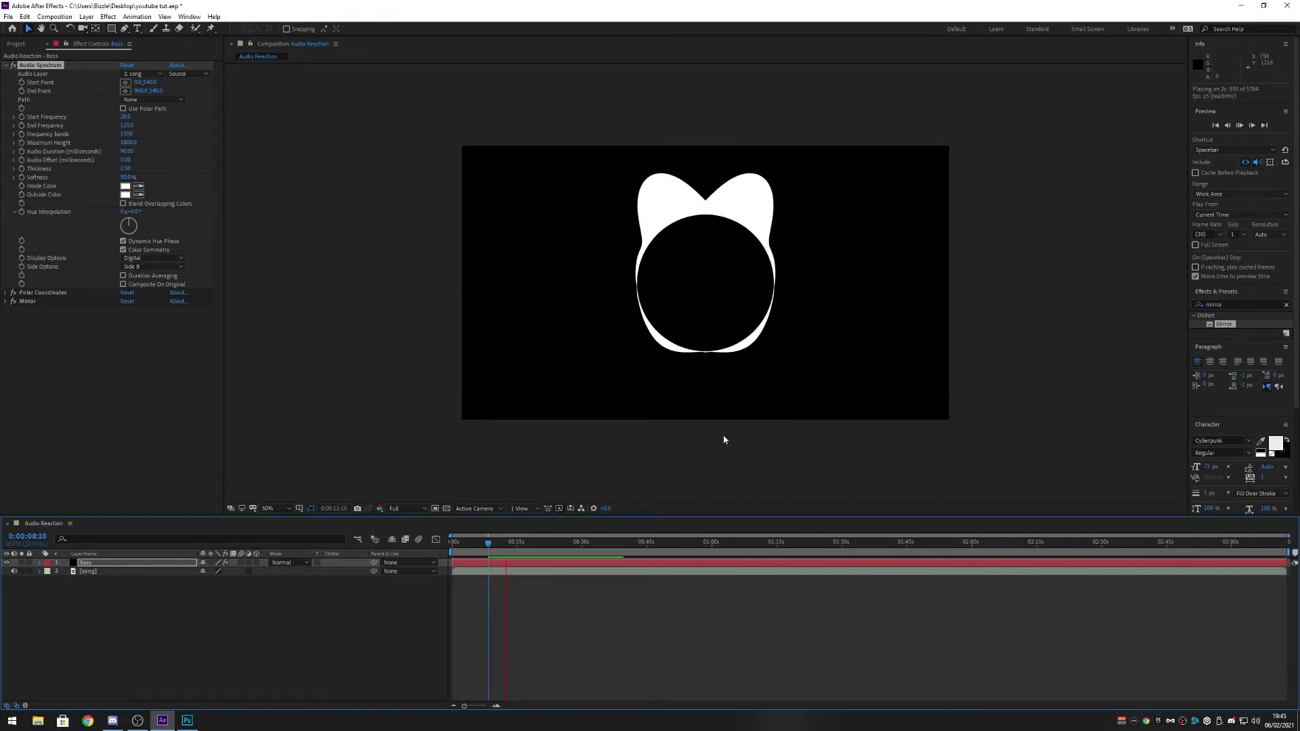
pyautogui.press('space')
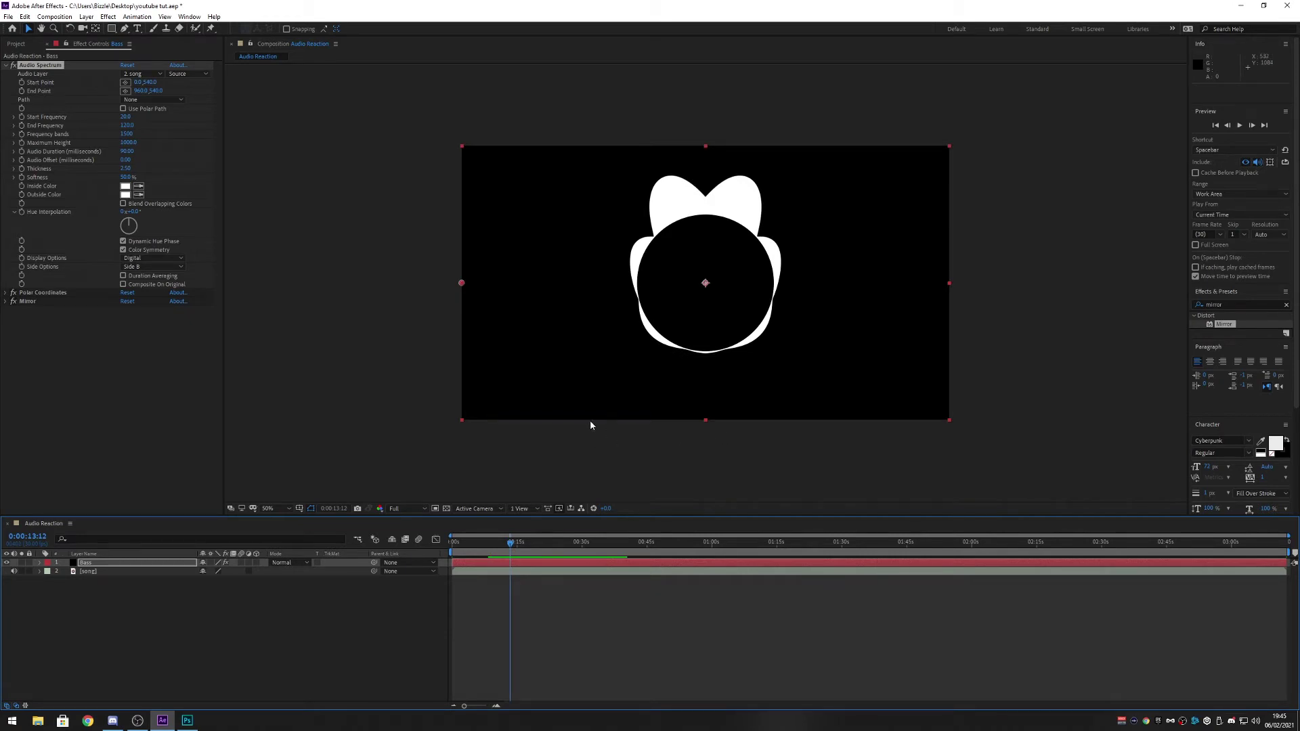
pyautogui.click(163, 358)
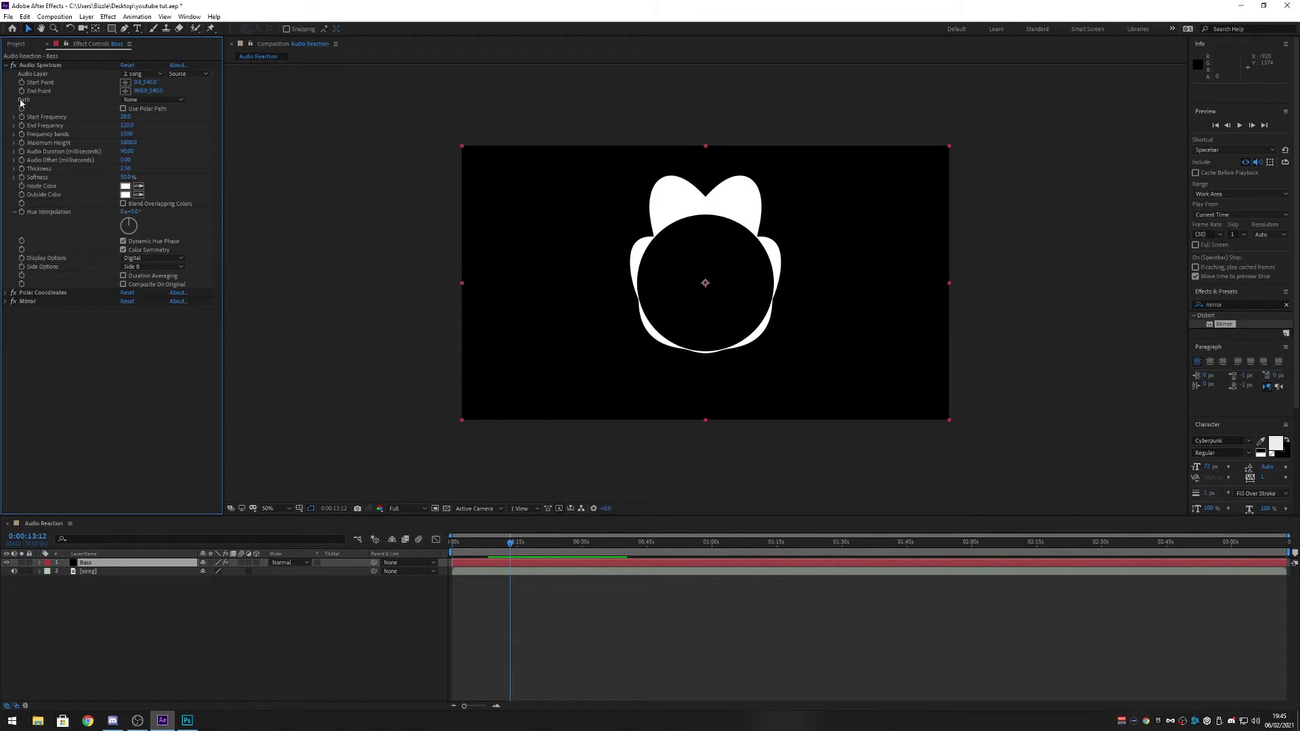
# - Duplicate the Bass layer as Bass 2 and open it in its own Layer panel
pyautogui.click(100, 565)
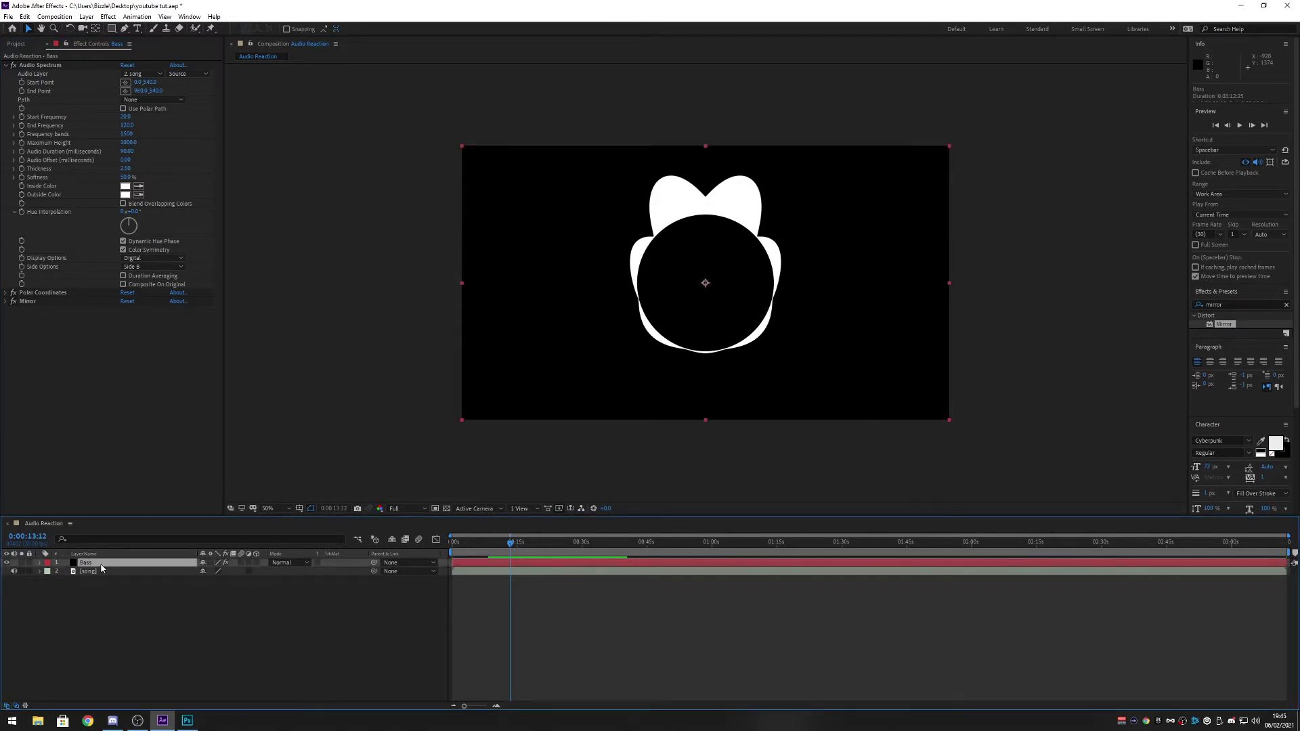
pyautogui.hotkey('ctrl', 'd')
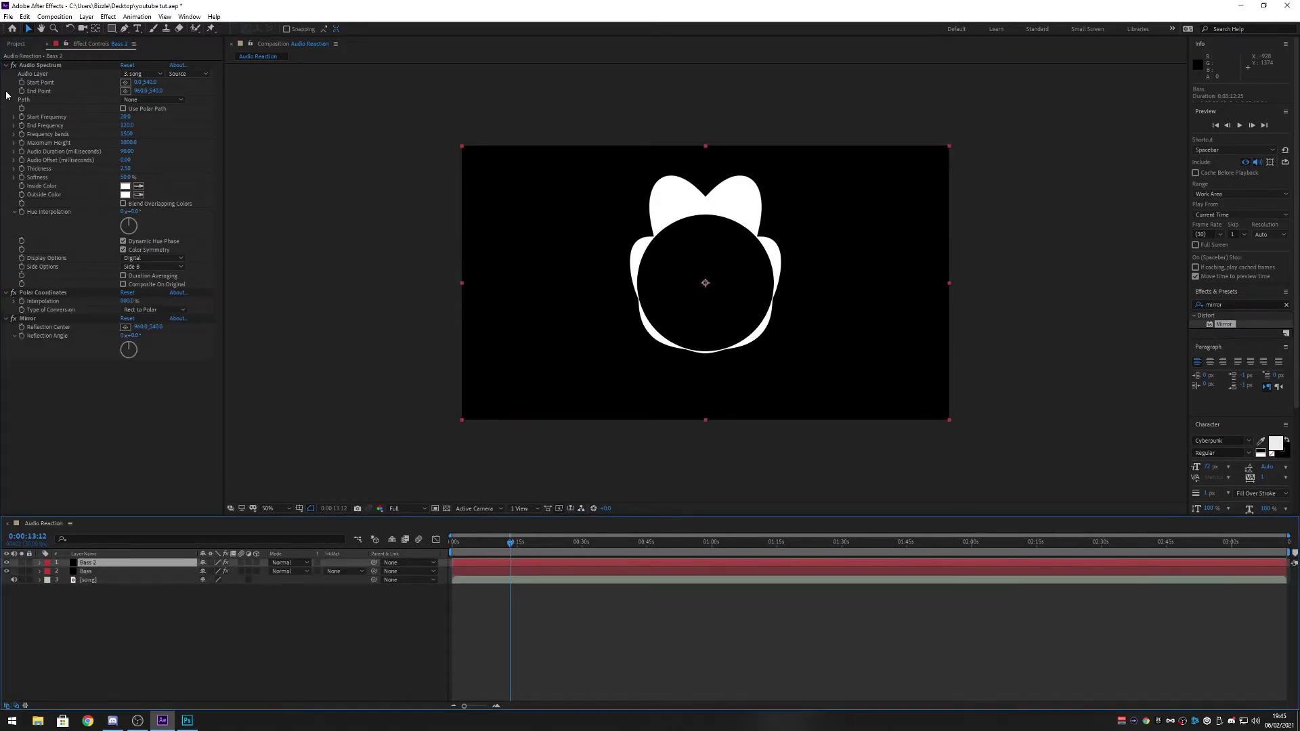
pyautogui.doubleClick(87, 562)
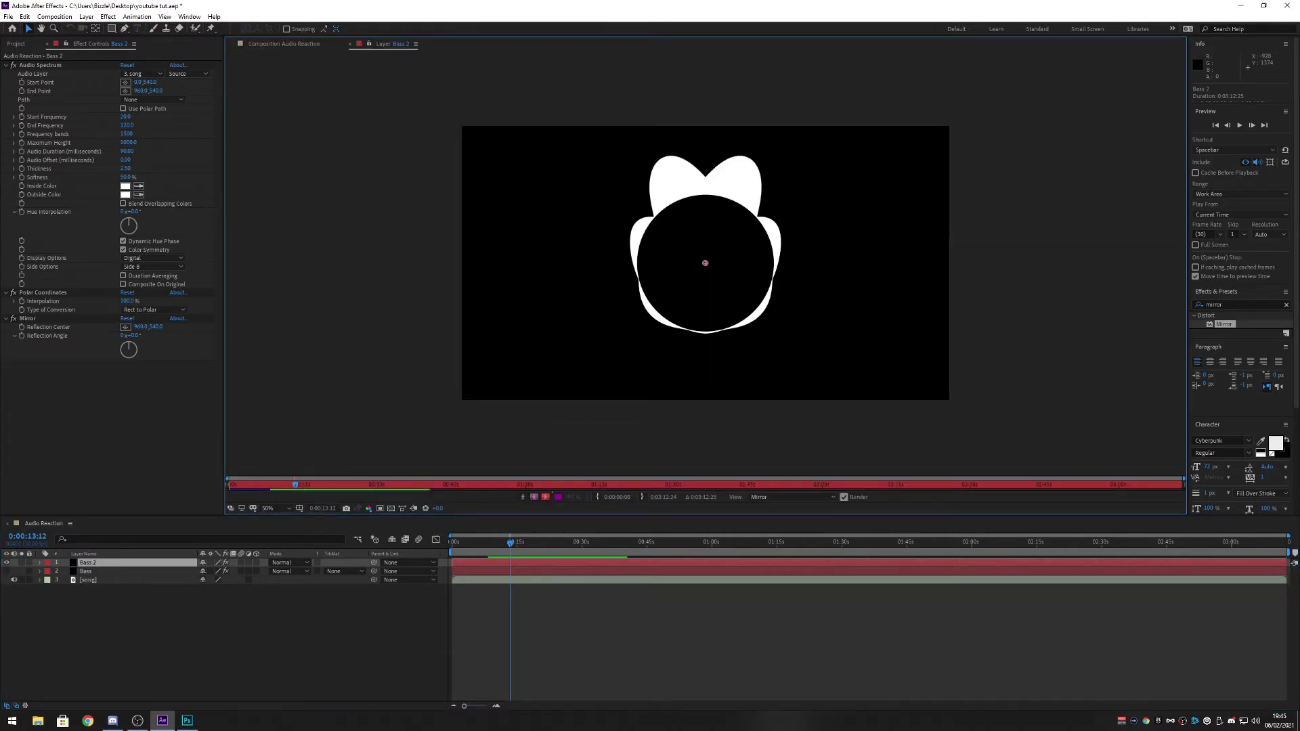
pyautogui.hotkey('alt', 'Tab')
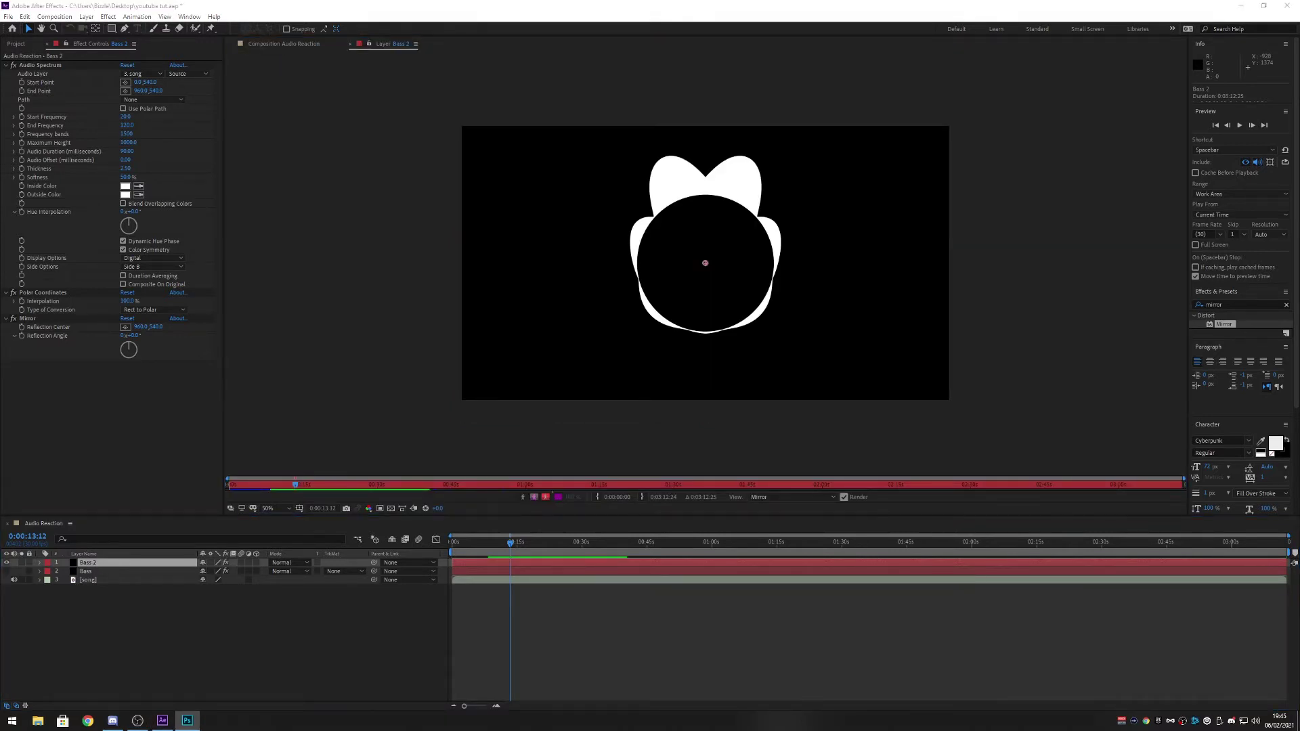
# - Rename the Bass 2 layer to Mids
pyautogui.rightClick(108, 563)
pyautogui.click(142, 557)
pyautogui.write('Mids')
pyautogui.press('Return')
pyautogui.click(153, 648)
pyautogui.click(98, 562)
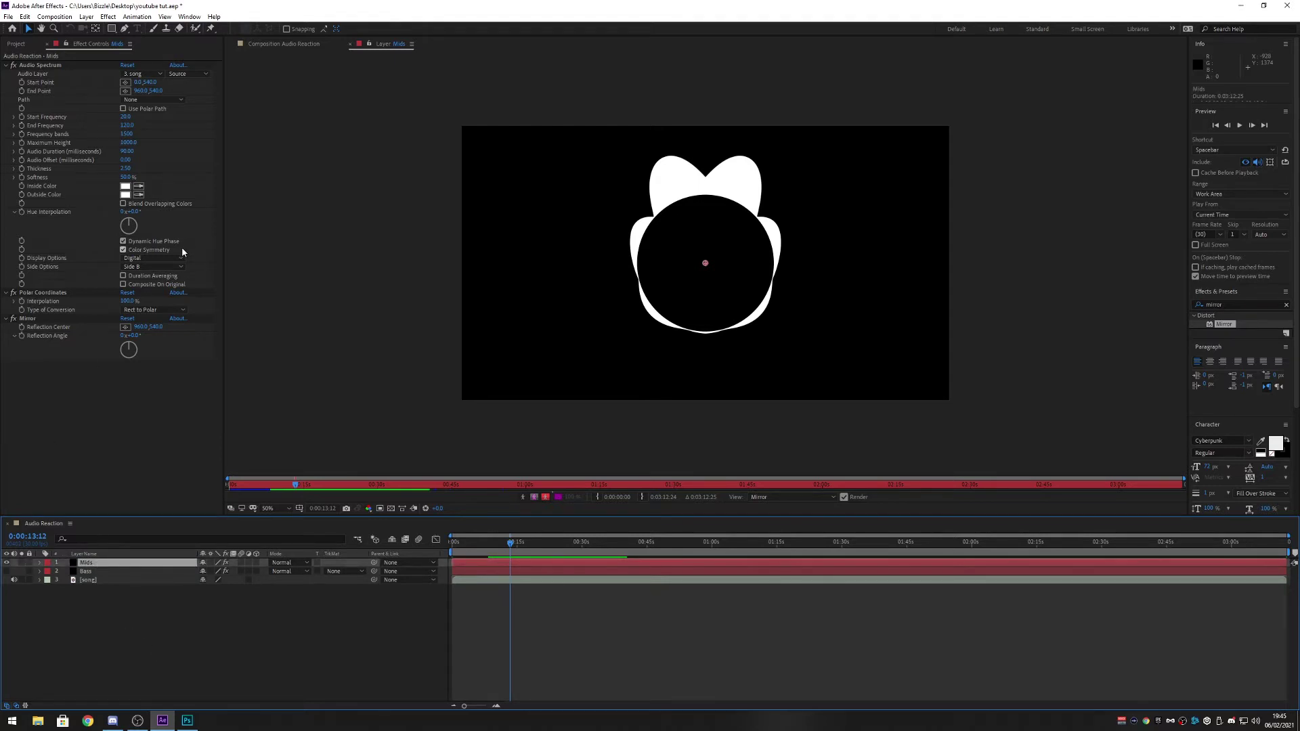
# - Reset the Mids spectrum Inside Color to white (ffffff)
pyautogui.click(139, 187)
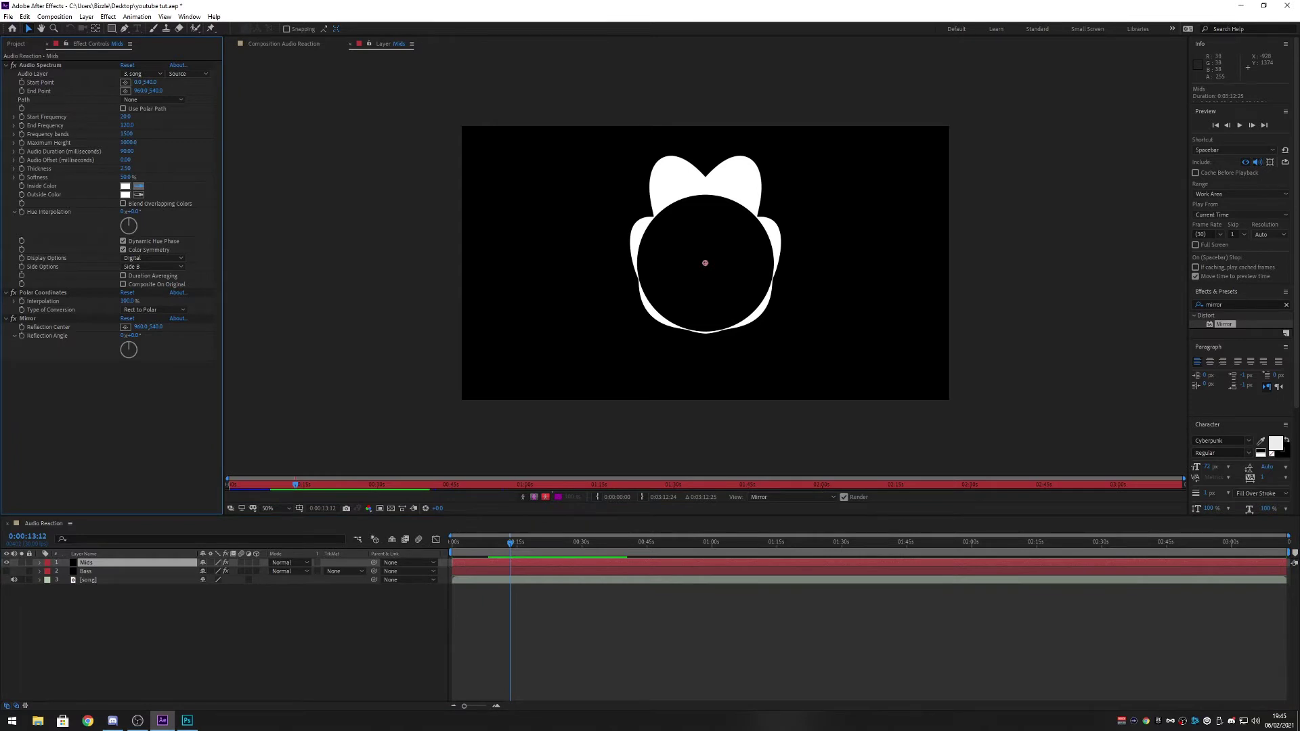
pyautogui.click(139, 192)
pyautogui.click(138, 187)
pyautogui.click(141, 184)
pyautogui.click(140, 188)
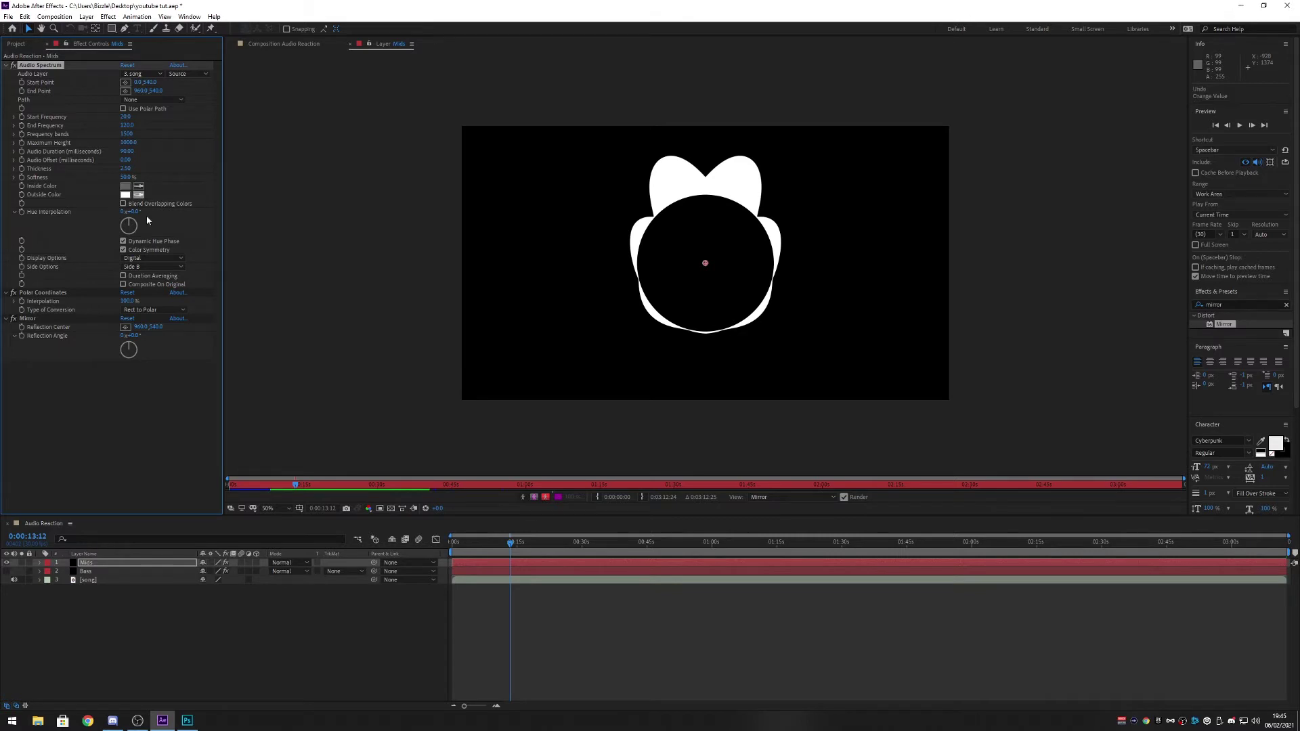
pyautogui.click(125, 186)
pyautogui.write('ffffff')
pyautogui.click(374, 220)
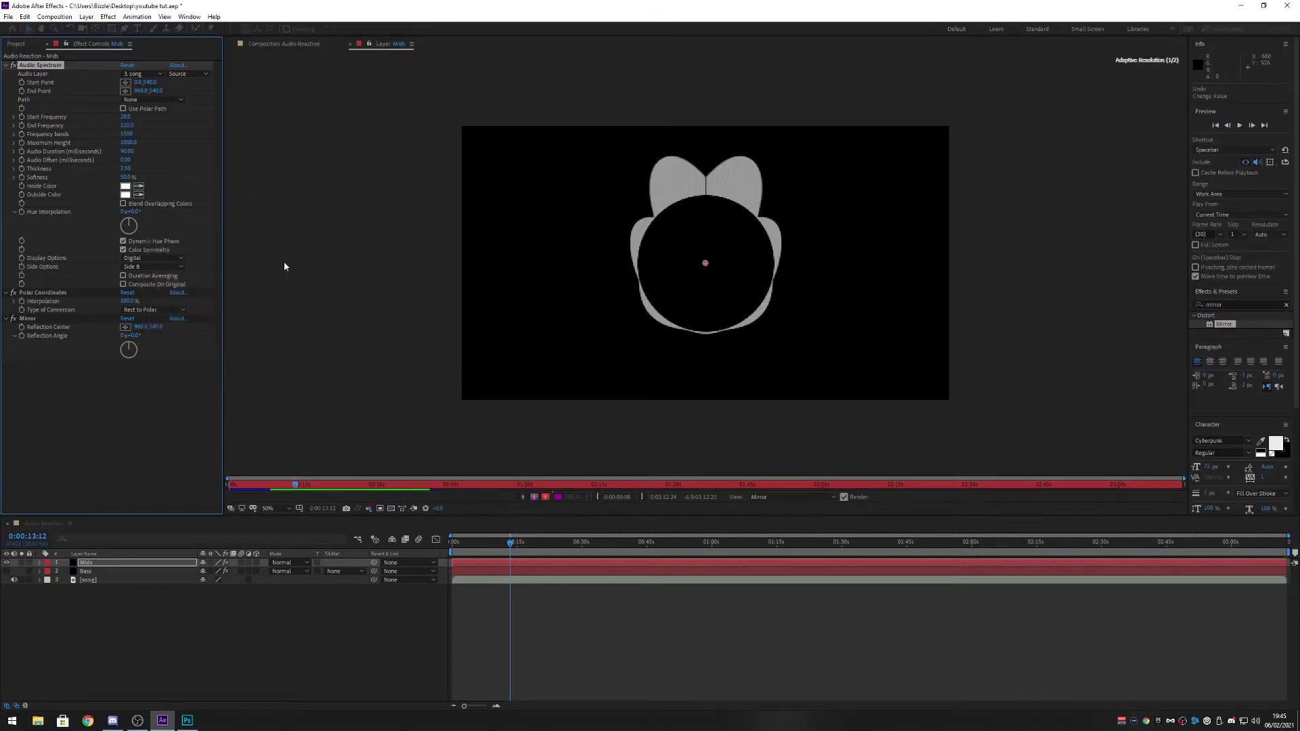
pyautogui.click(123, 336)
pyautogui.click(138, 370)
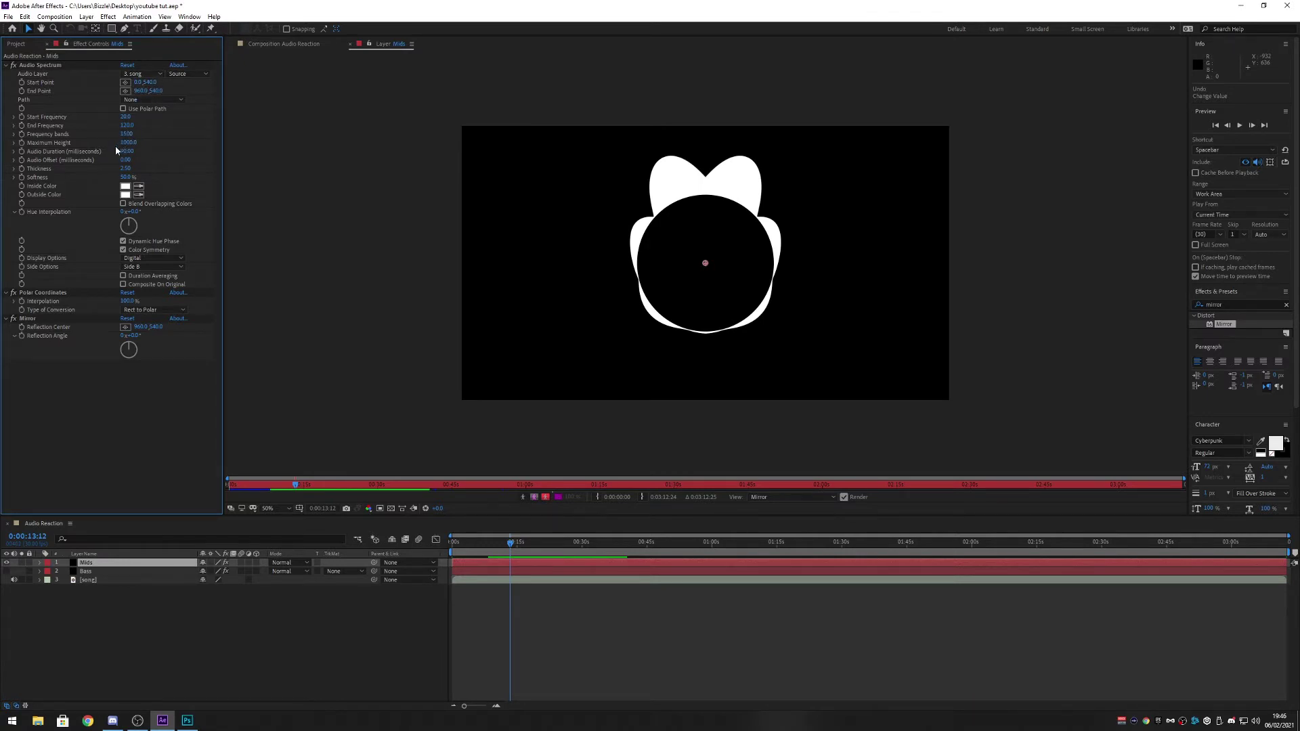
# - Set the Mids spectrum to Start Frequency 1000, End Frequency 1500 and 200 frequency bands
pyautogui.click(126, 116)
pyautogui.write('1000')
pyautogui.press('Return')
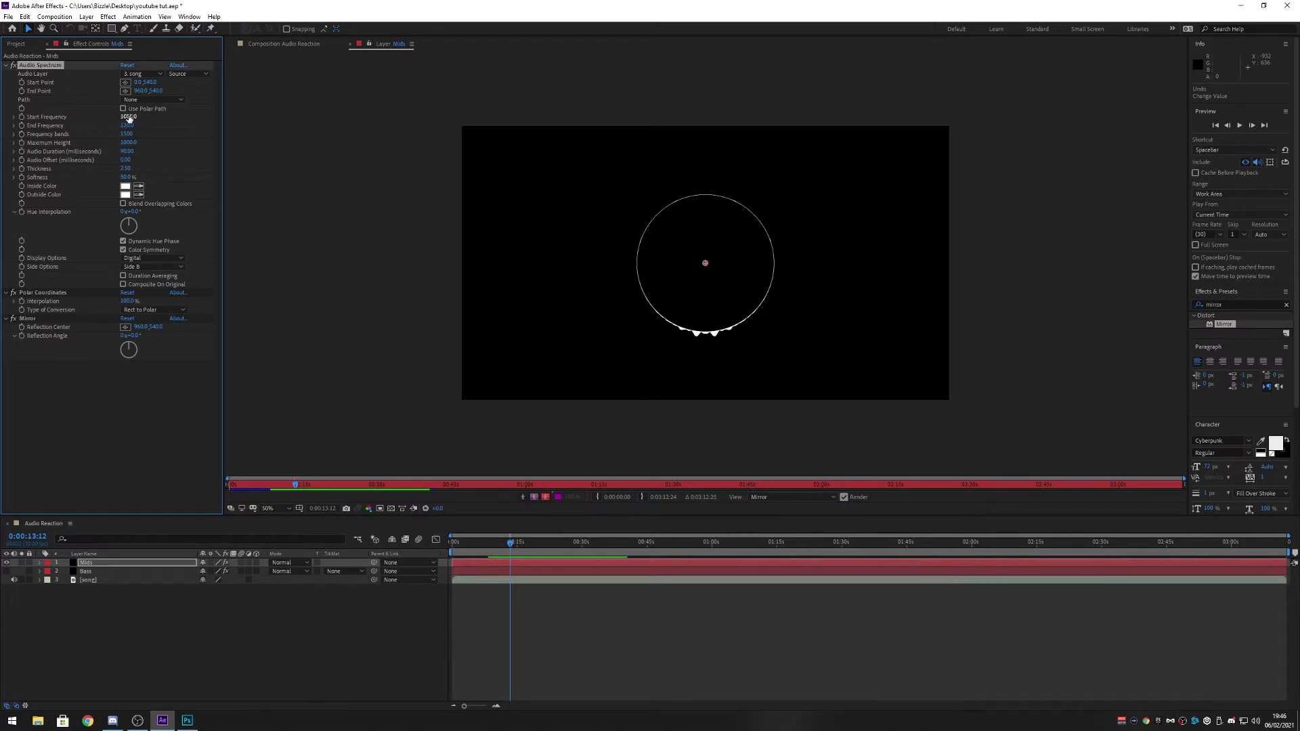
pyautogui.click(129, 126)
pyautogui.write('150')
pyautogui.press('Return')
pyautogui.click(126, 135)
pyautogui.click(126, 134)
pyautogui.write('200')
pyautogui.press('Return')
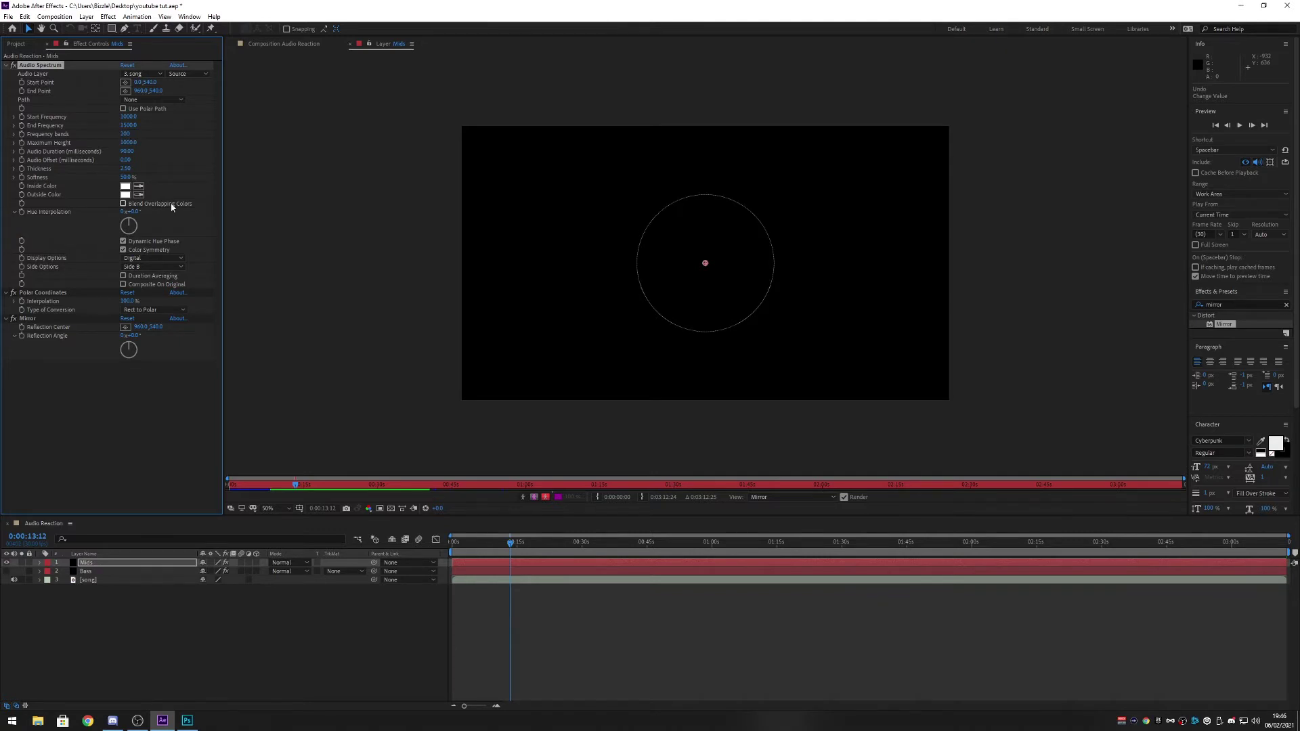
# - Thin the bars to Thickness 1.5 and check the ring later in the song at 100%
pyautogui.click(134, 144)
pyautogui.click(126, 169)
pyautogui.write('1.5')
pyautogui.press('Return')
pyautogui.moveTo(510, 545); pyautogui.dragTo(623, 546)
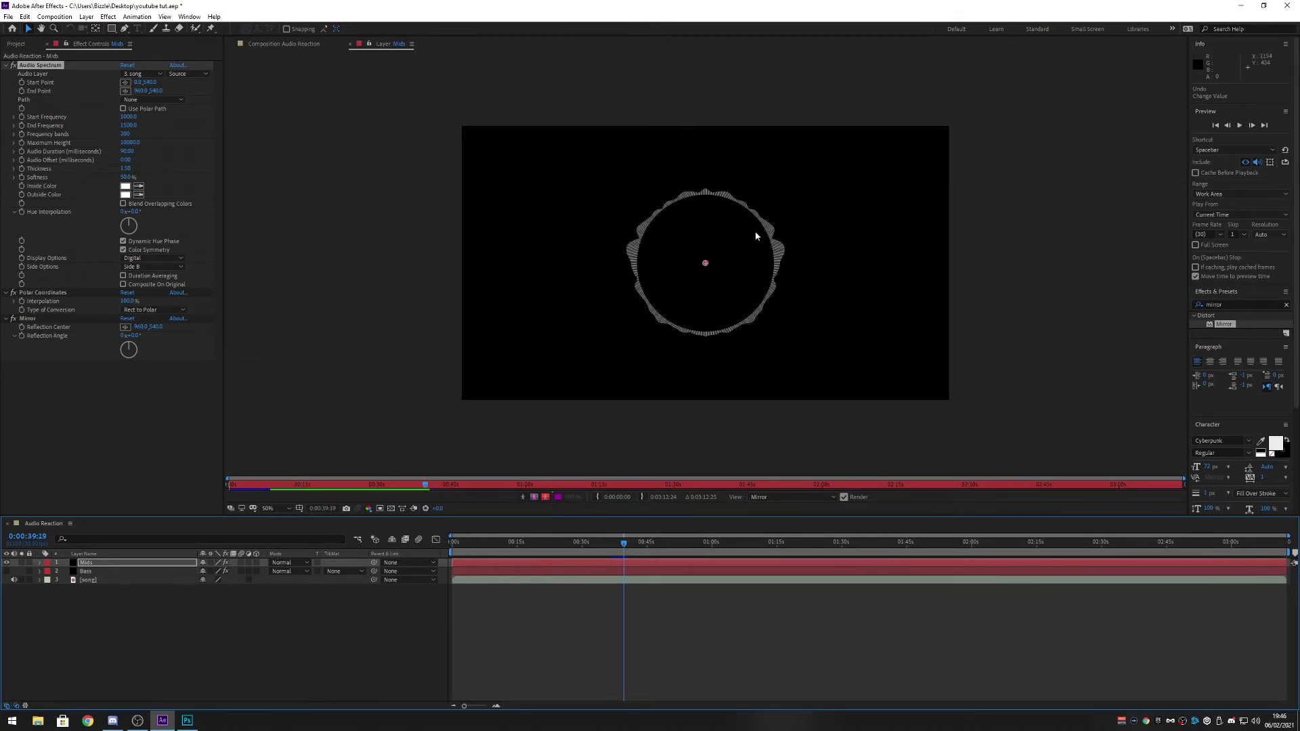
pyautogui.press('.')
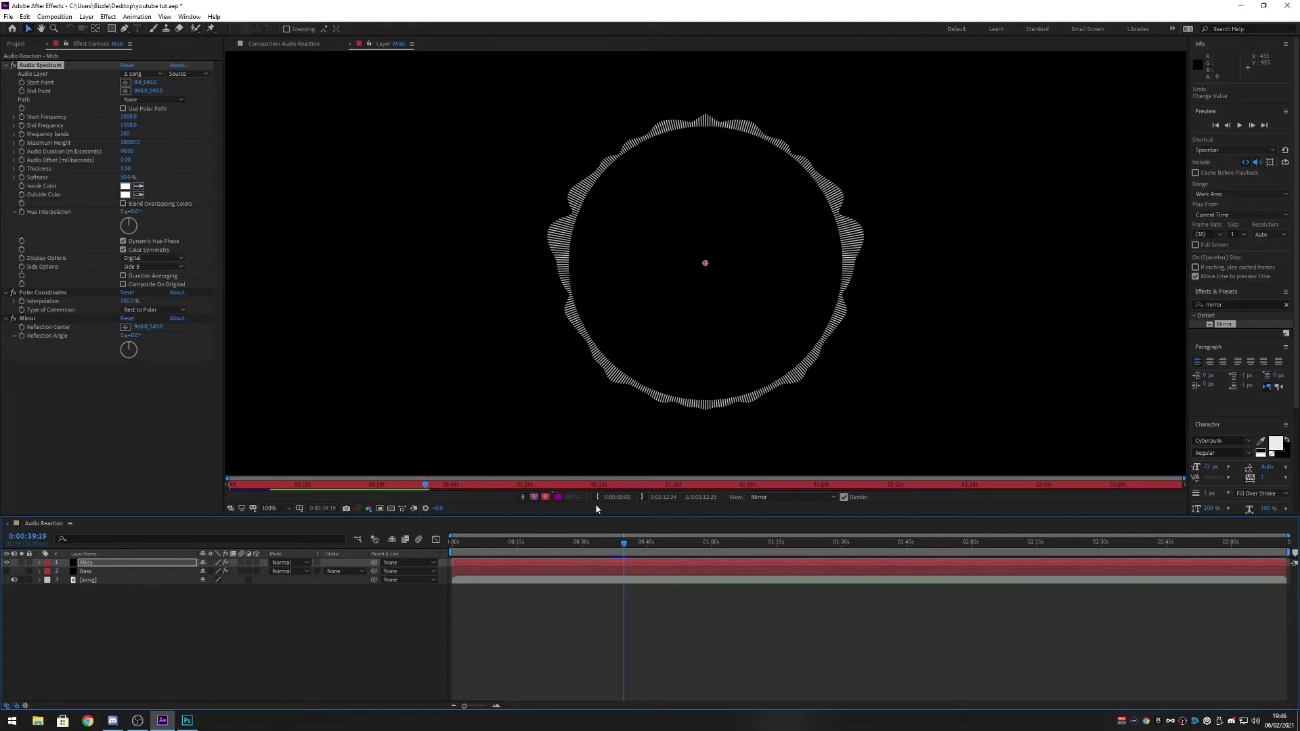
# - Show the Audio Reaction composition at 100% and start choosing a red-orange Inside Color
pyautogui.click(274, 44)
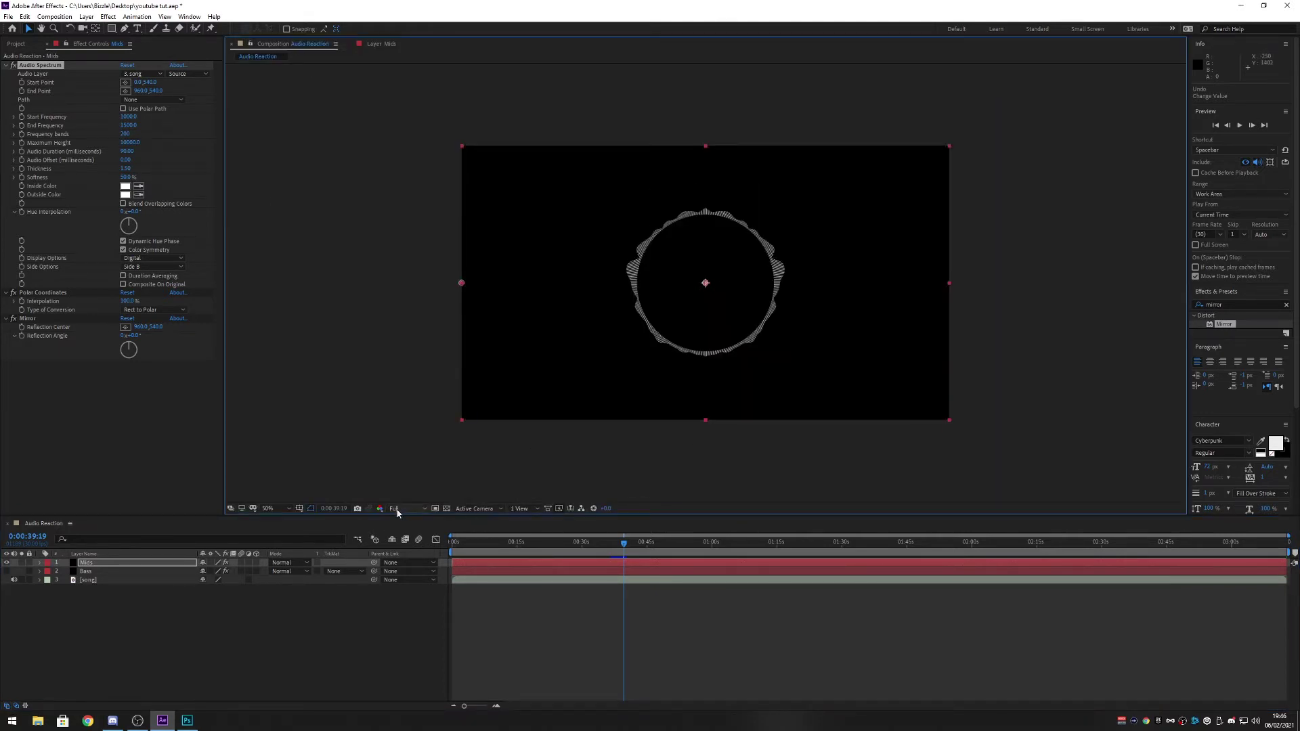
pyautogui.press('/')
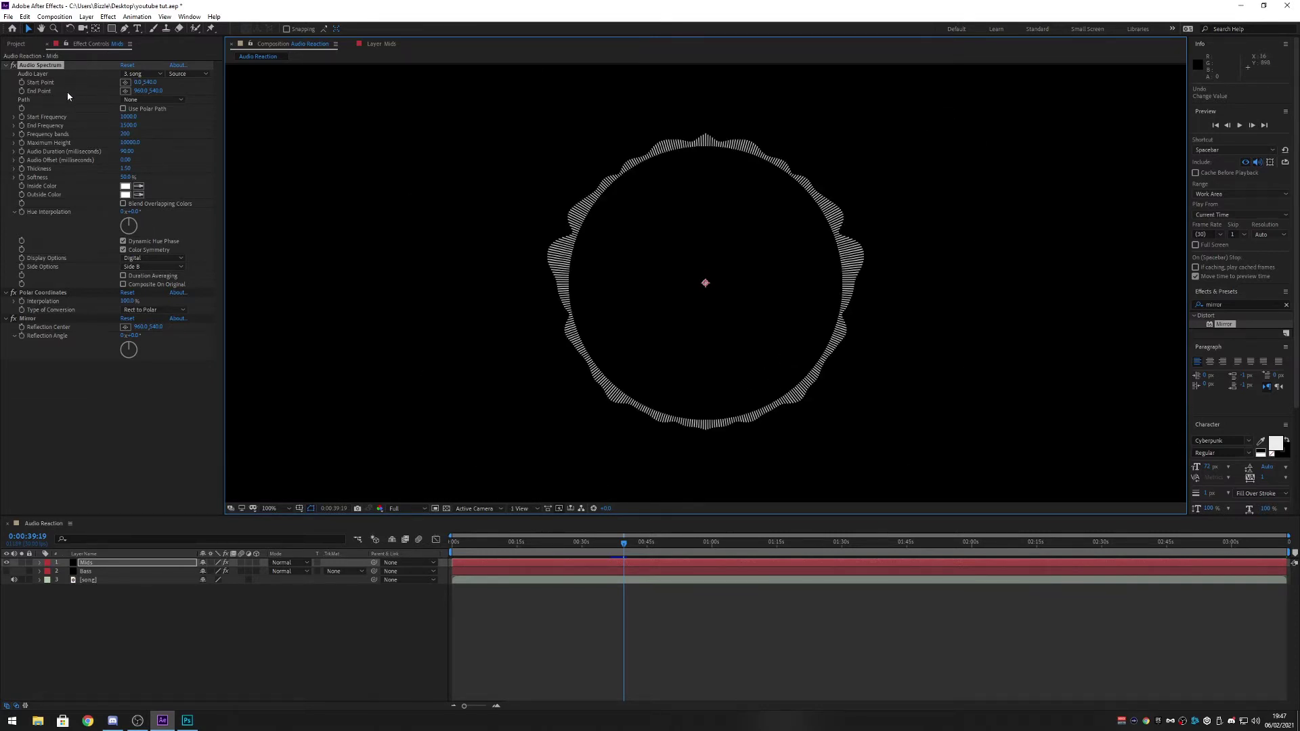
pyautogui.click(126, 189)
pyautogui.moveTo(296, 342); pyautogui.dragTo(296, 340)
pyautogui.click(281, 232)
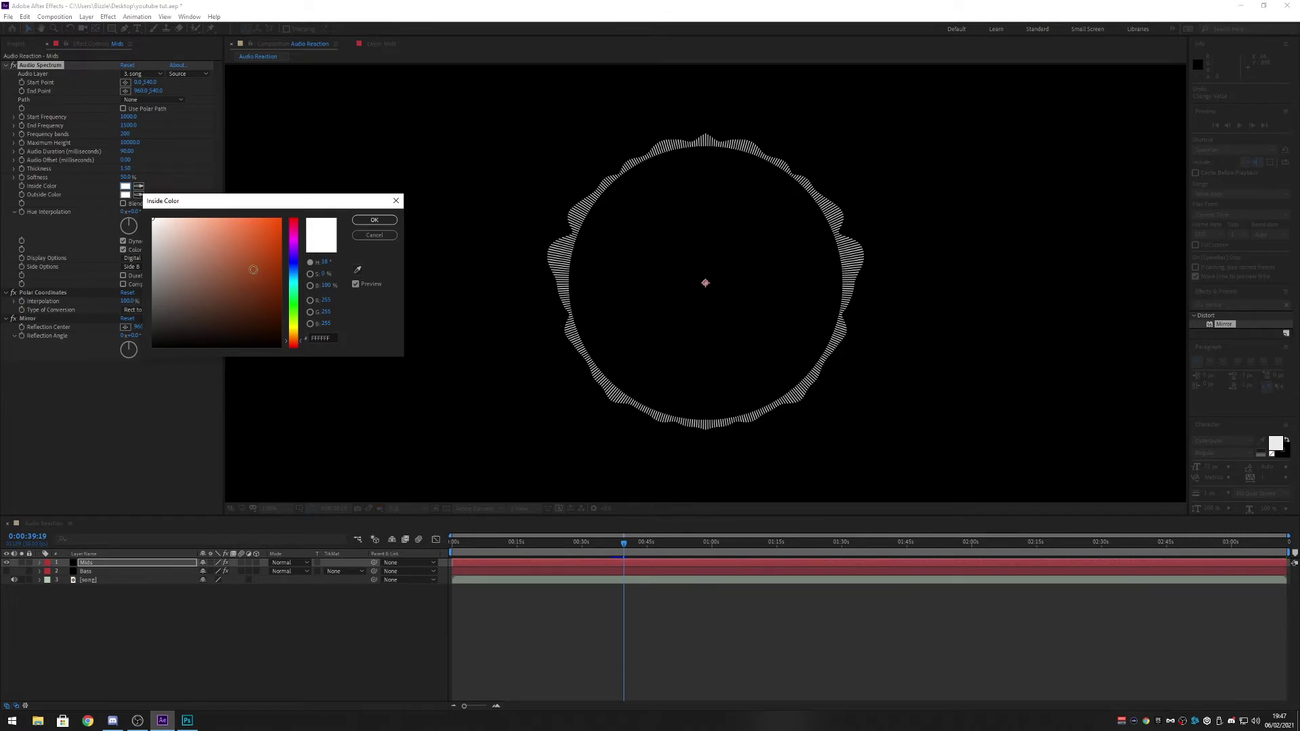
# - Set the Inside Color to orange and the Outside Color to a matching redder orange
pyautogui.moveTo(294, 332); pyautogui.dragTo(294, 338)
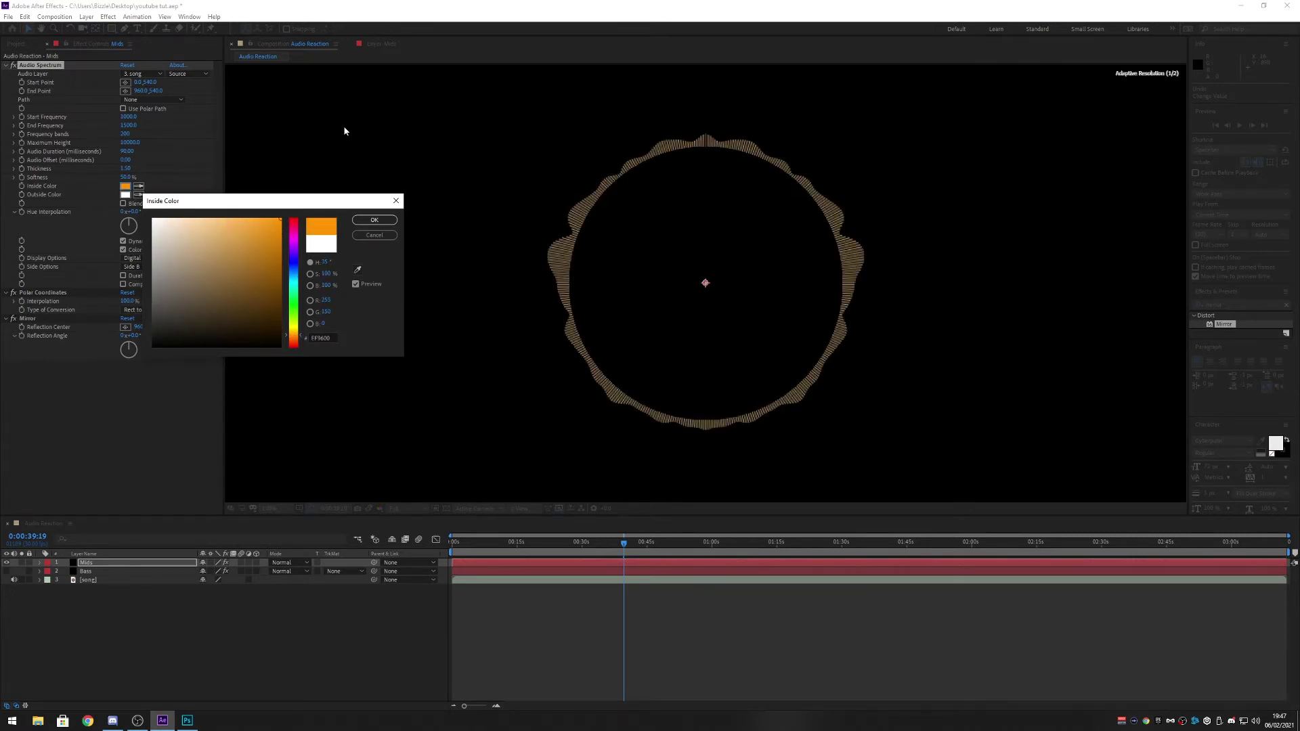
pyautogui.click(374, 220)
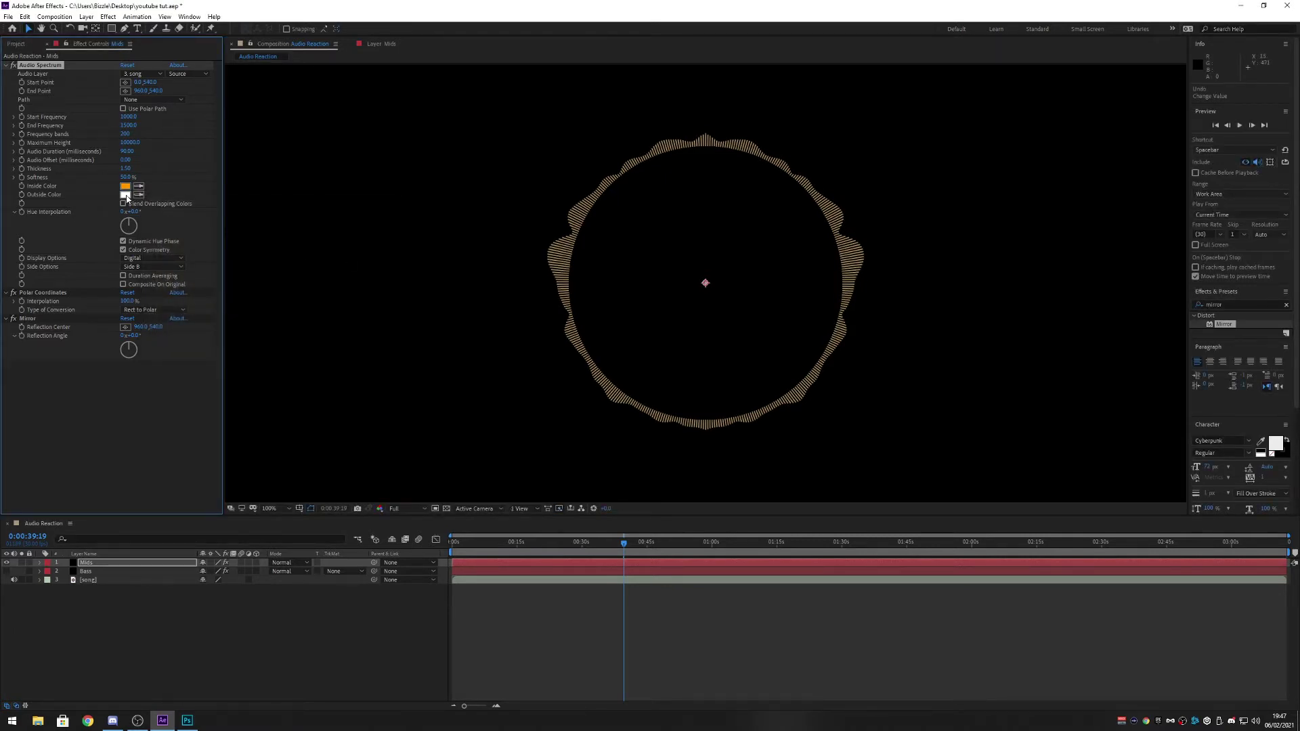
pyautogui.click(125, 195)
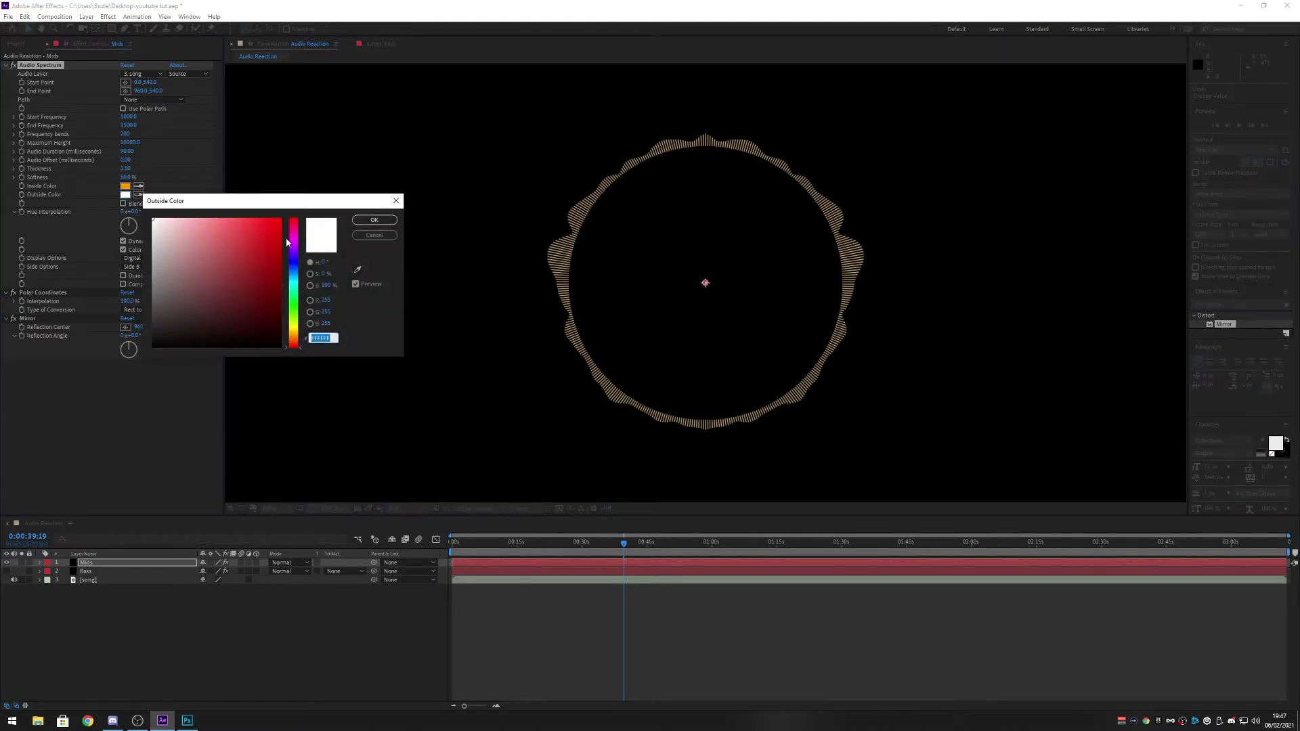
pyautogui.click(357, 271)
pyautogui.click(125, 186)
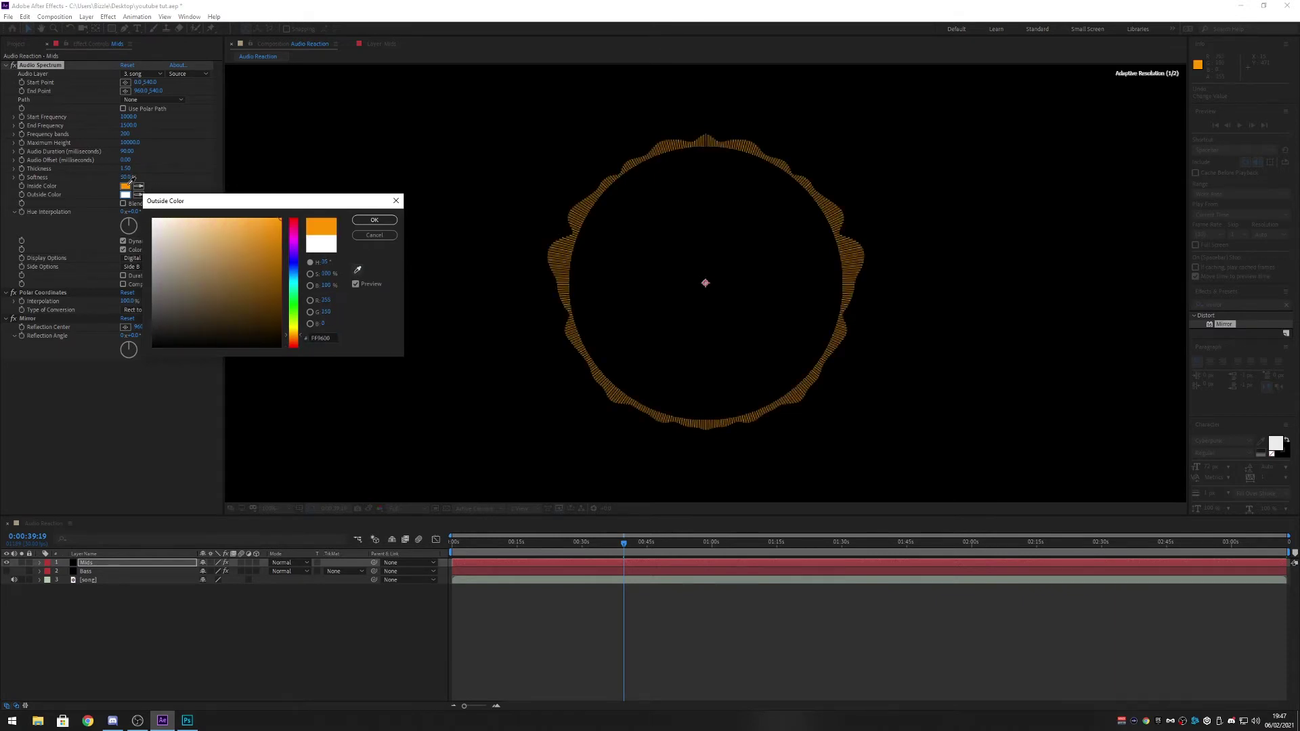
pyautogui.click(293, 339)
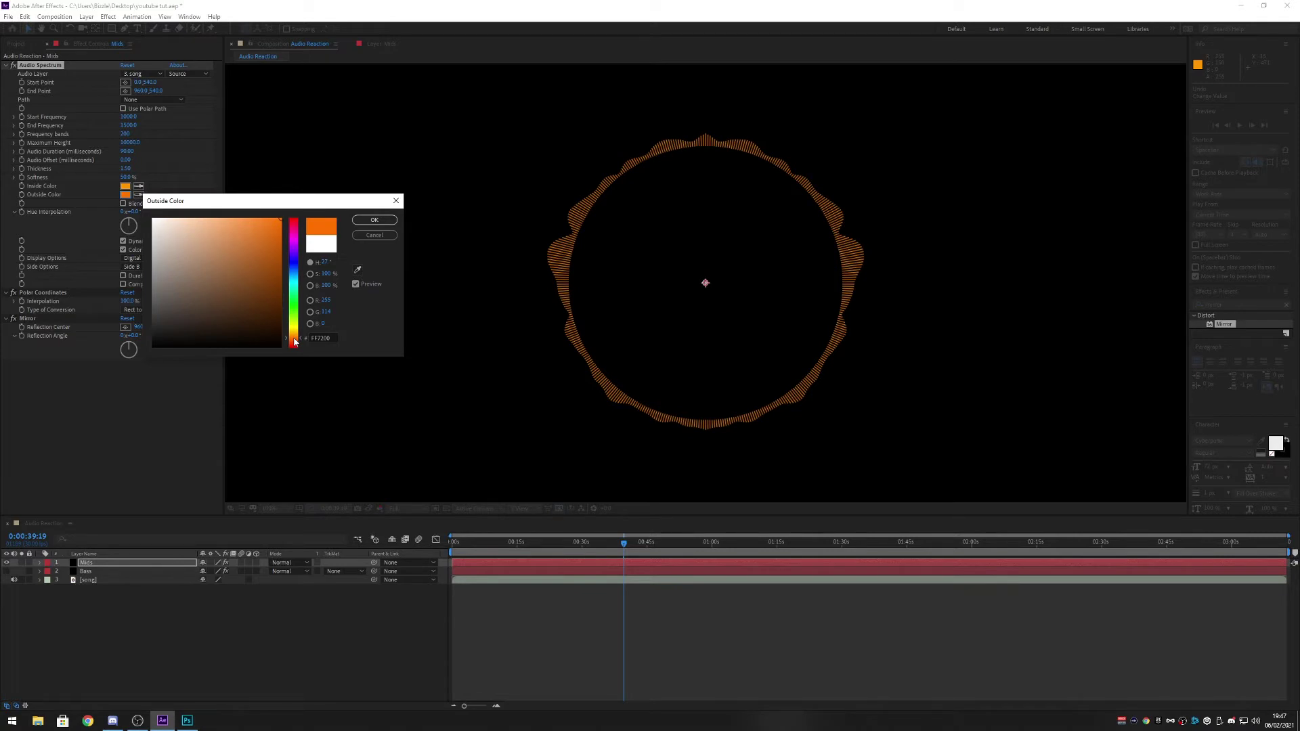
pyautogui.click(376, 220)
pyautogui.click(139, 194)
pyautogui.click(127, 185)
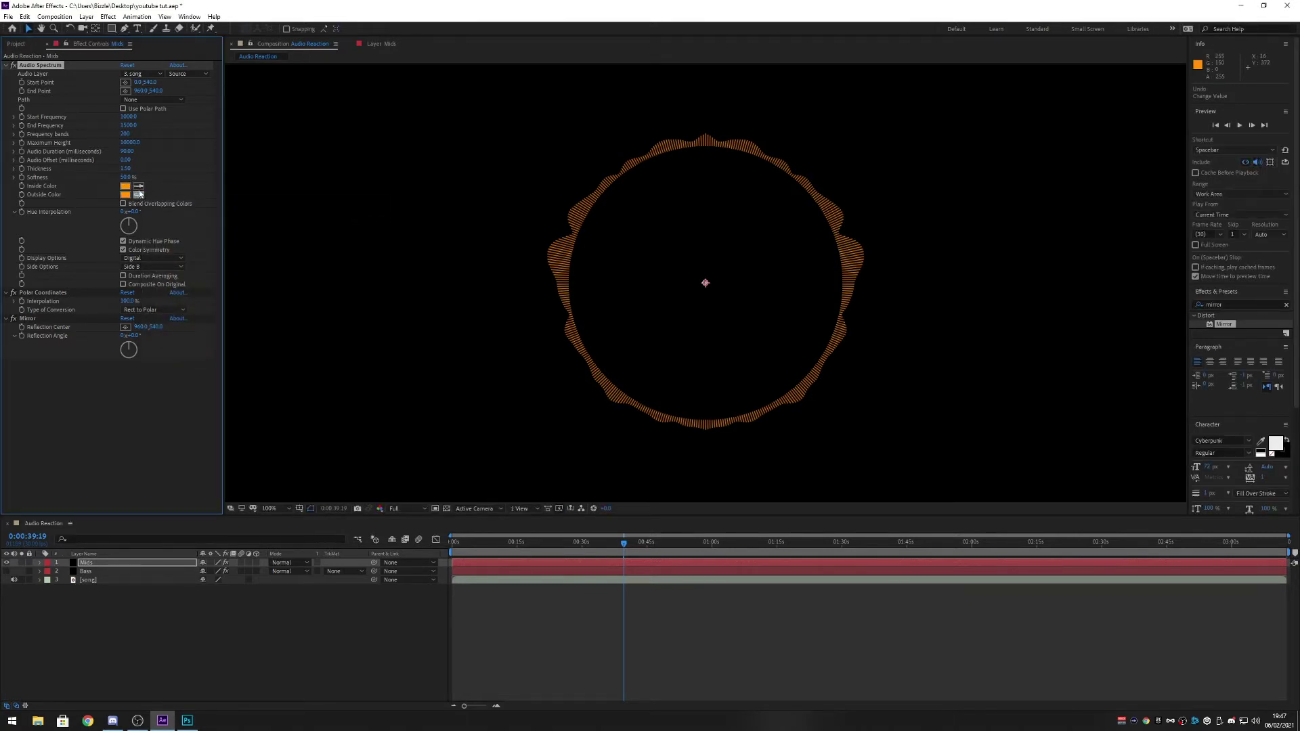
# - Deepen the Inside Color to FF6600 orange and reselect the Mids layer
pyautogui.click(126, 185)
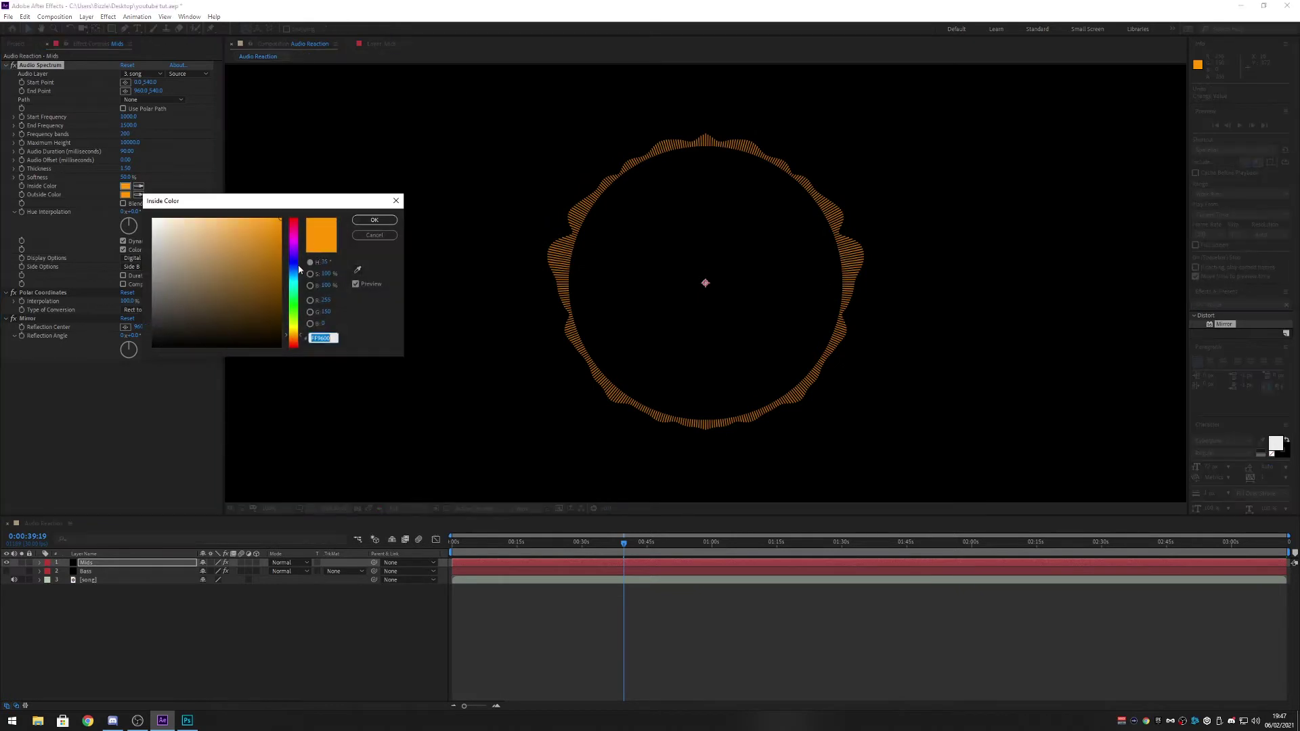
pyautogui.click(293, 343)
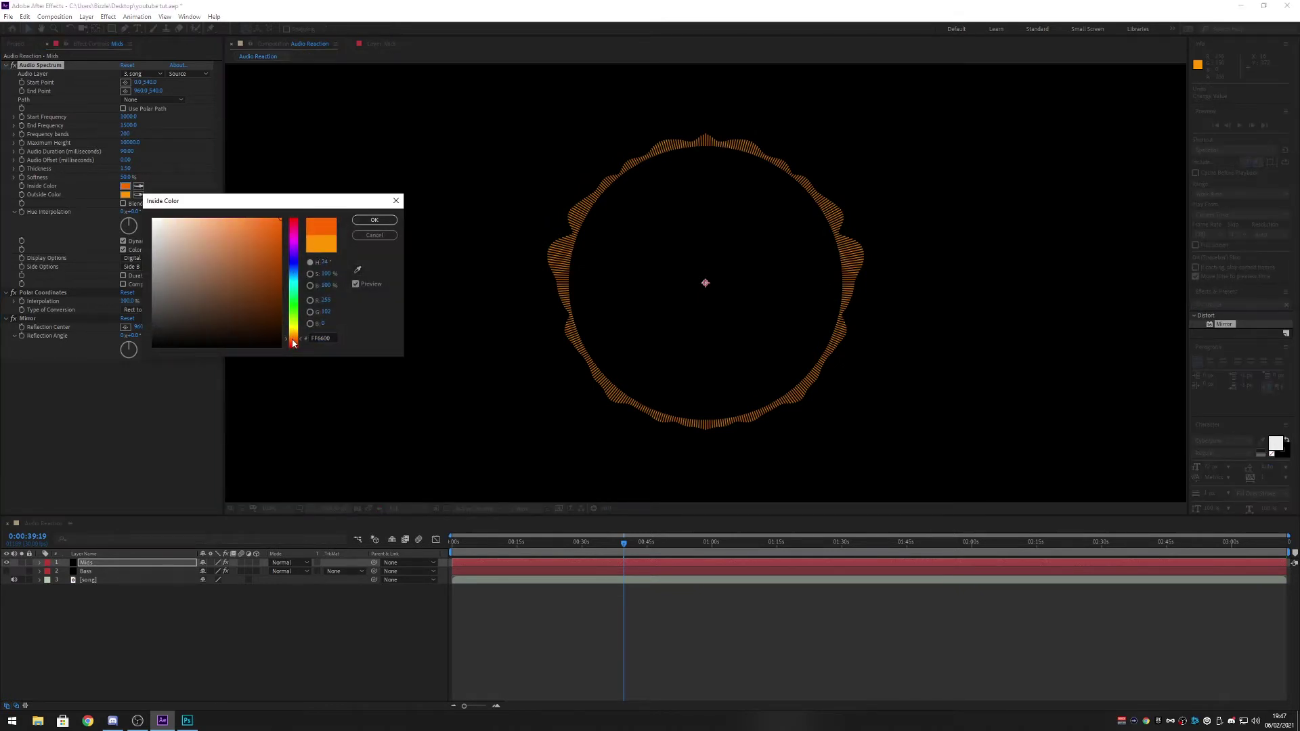
pyautogui.click(374, 220)
pyautogui.press(',')
pyautogui.press(',')
pyautogui.press('.')
pyautogui.press('.')
pyautogui.click(165, 421)
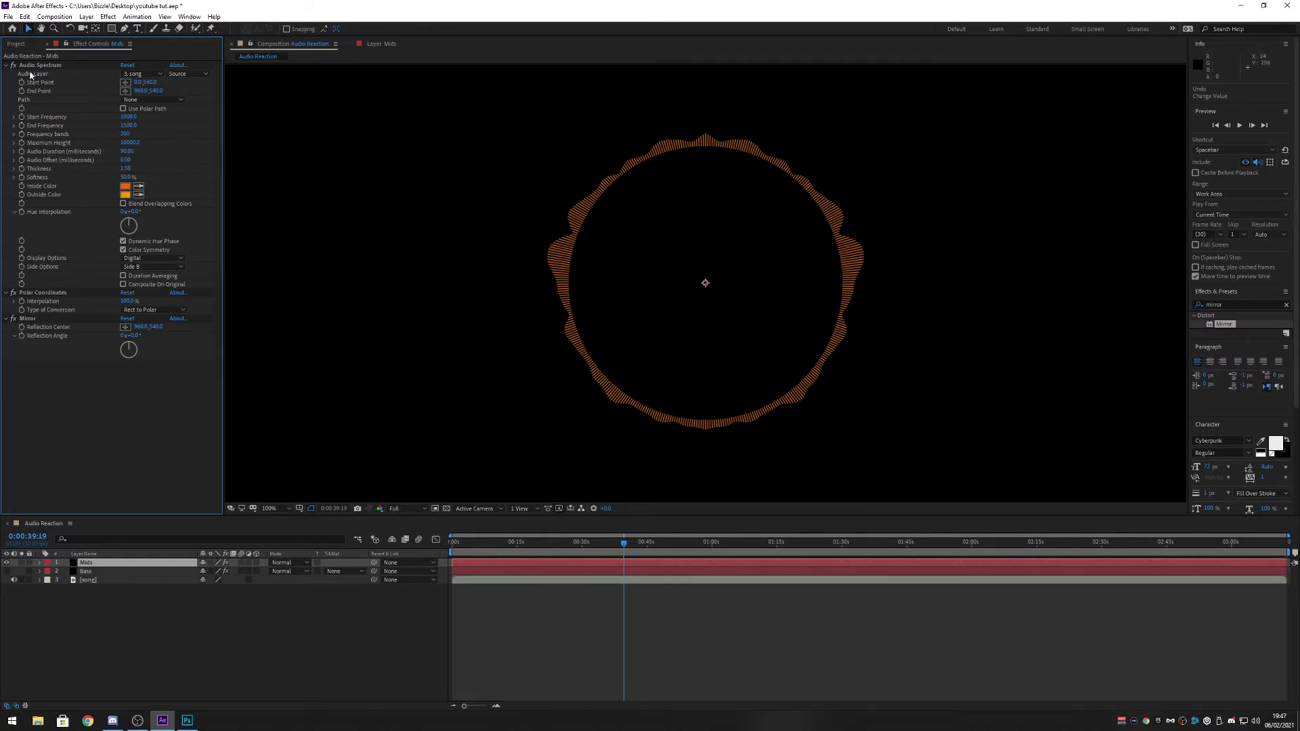
# - Turn the Bass layer's visibility back on and drag it above Mids in the timeline
pyautogui.click(5, 65)
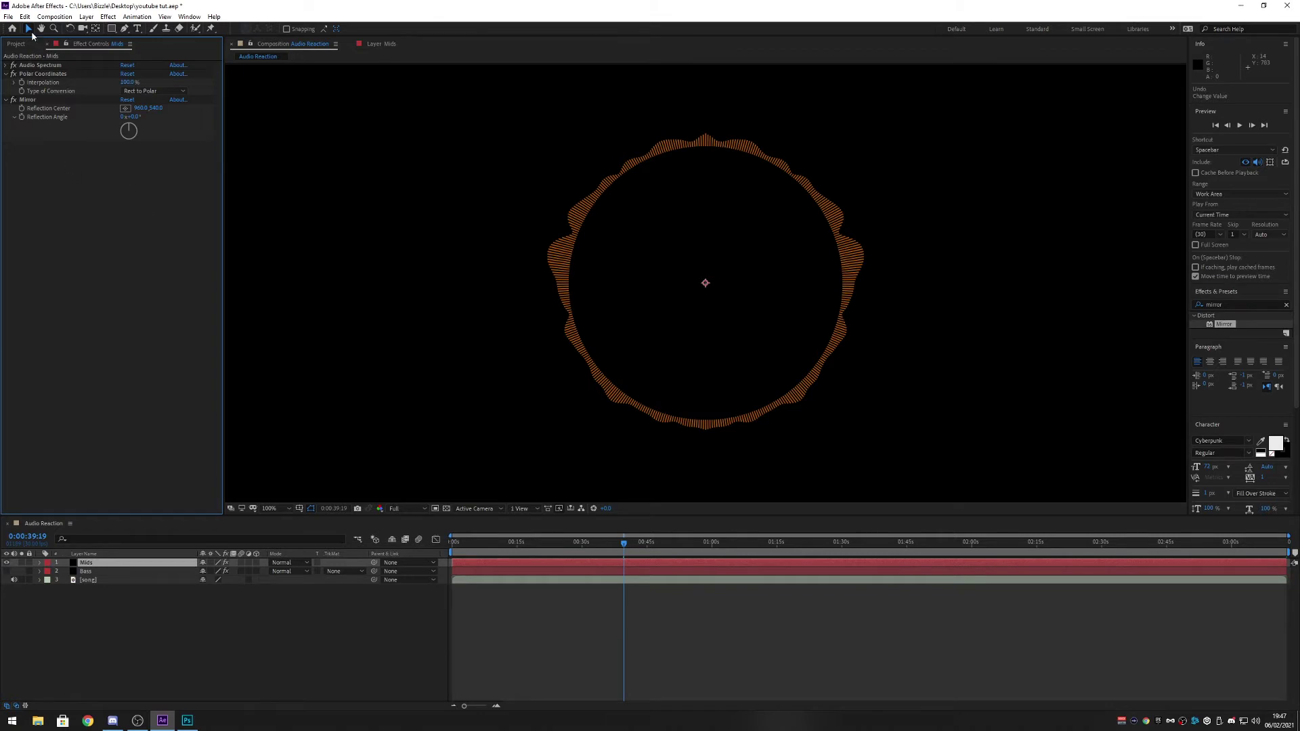
pyautogui.click(6, 65)
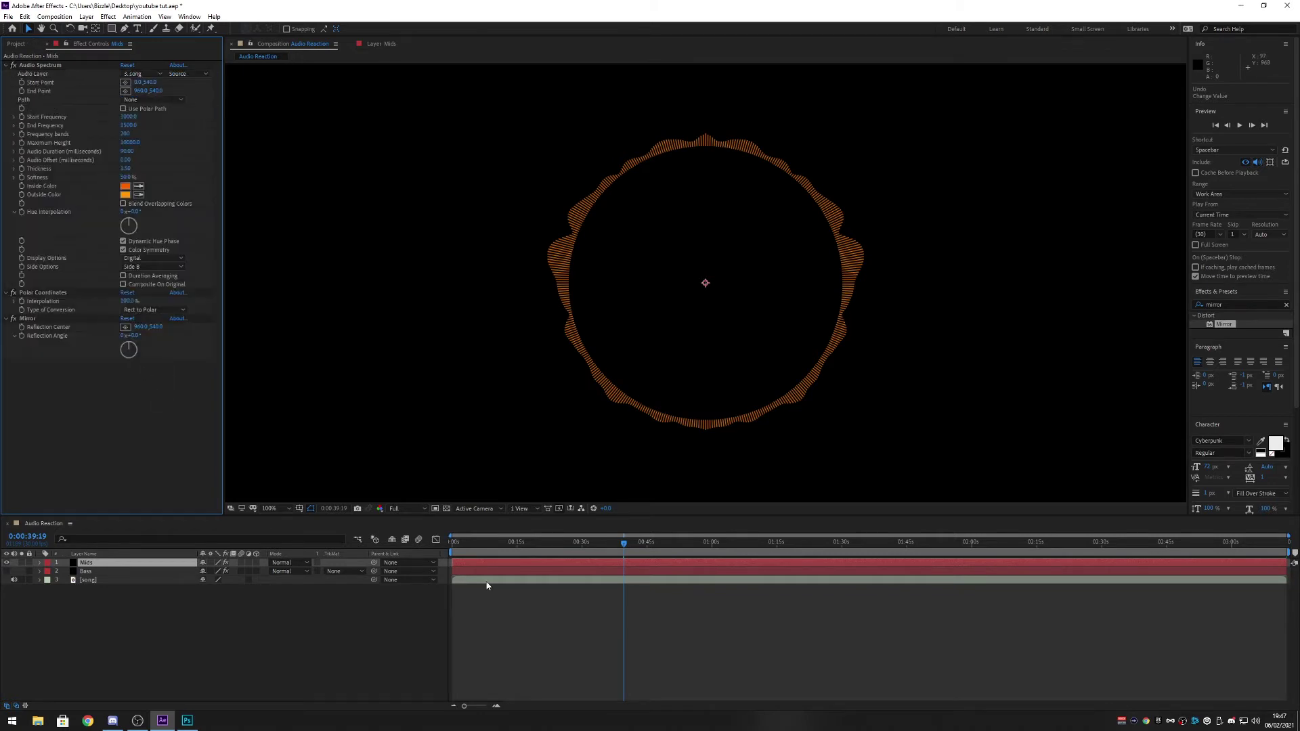
pyautogui.click(7, 572)
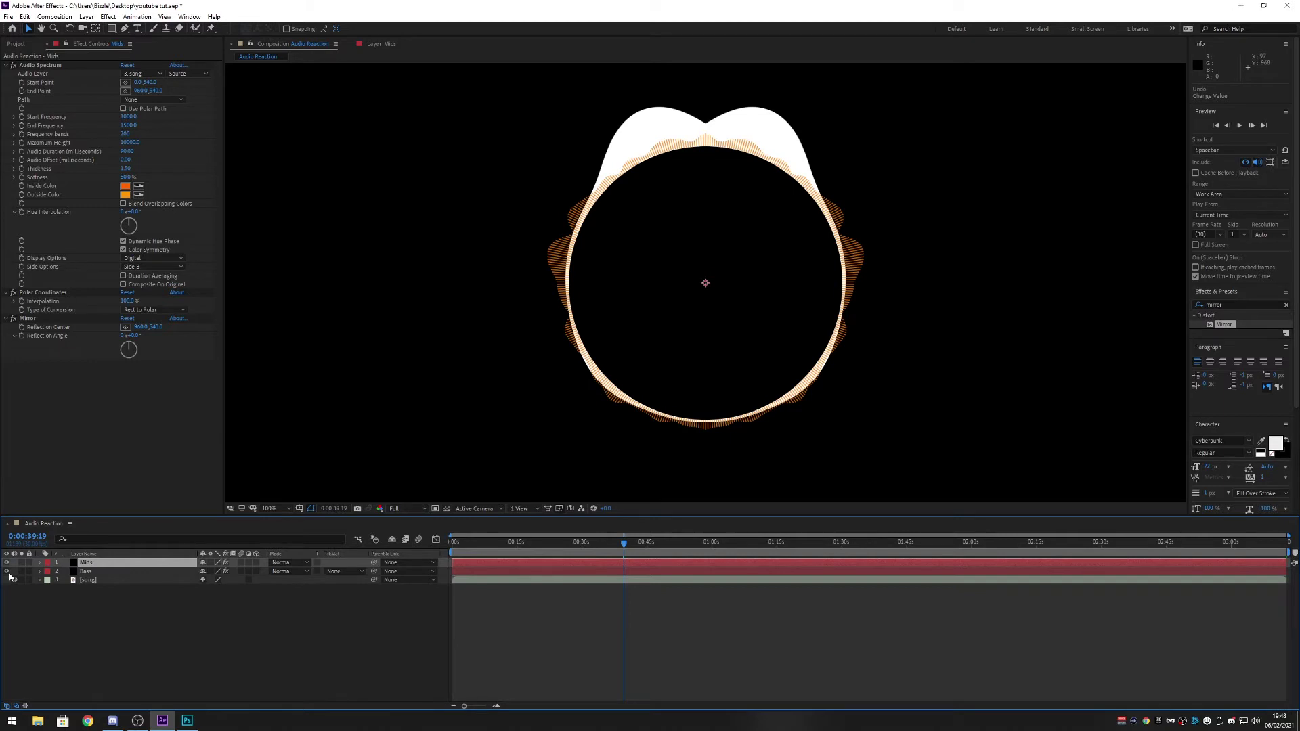
pyautogui.moveTo(87, 572); pyautogui.dragTo(105, 561)
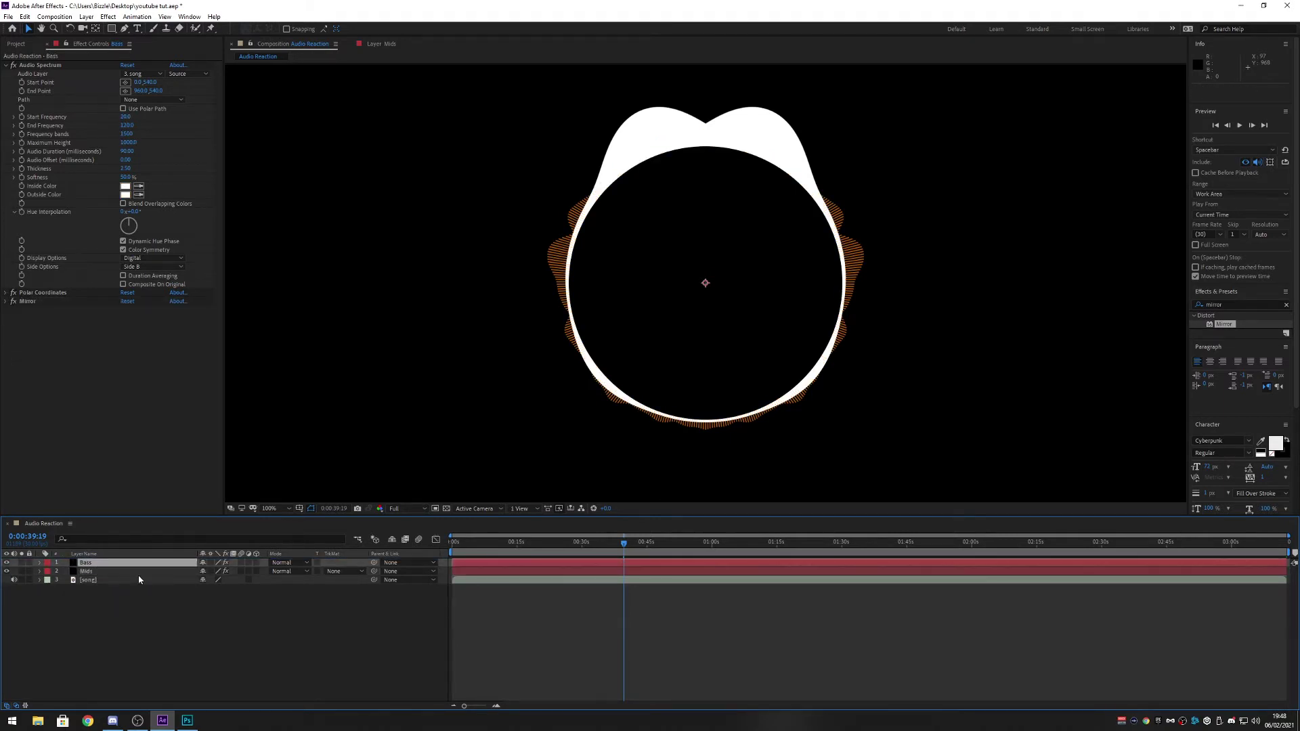
pyautogui.click(98, 610)
pyautogui.click(97, 572)
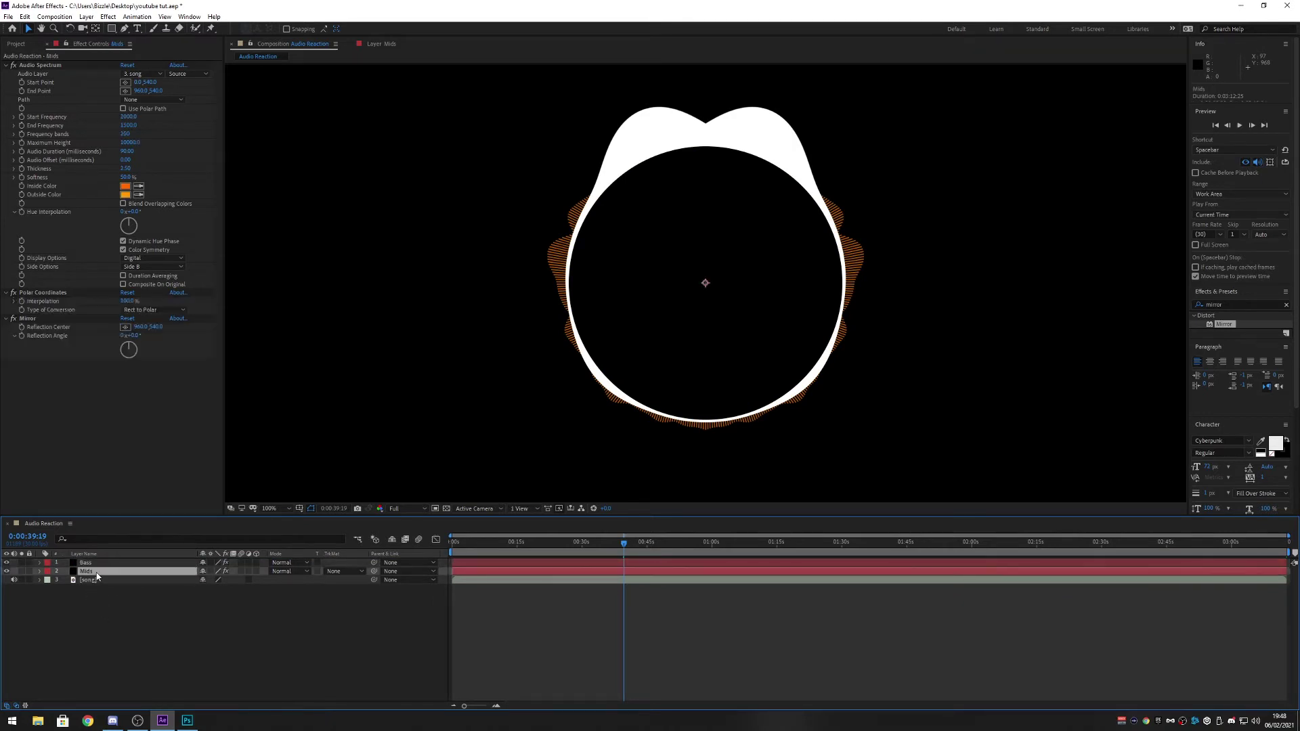
# - Duplicate the Mids layer with Ctrl+D and hide the Bass and original Mids layers
pyautogui.hotkey('ctrl', 'd')
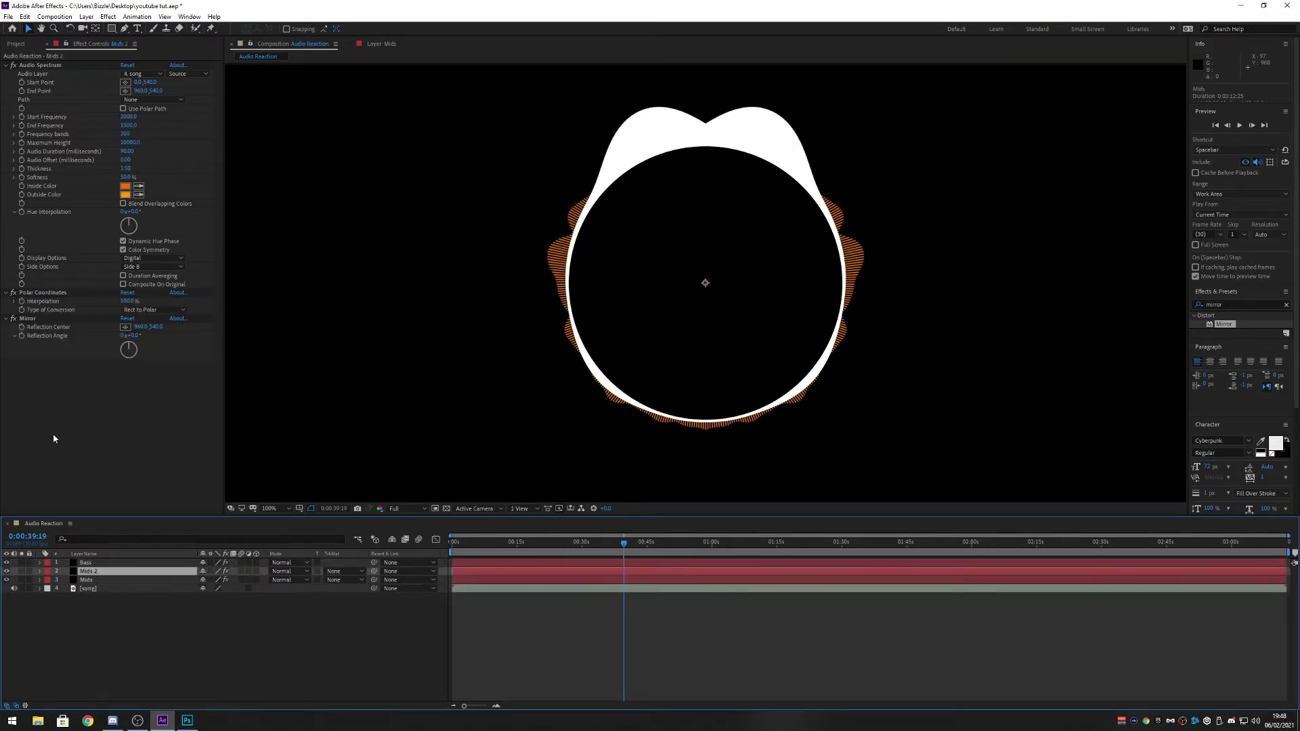
pyautogui.press('Return')
pyautogui.click(6, 562)
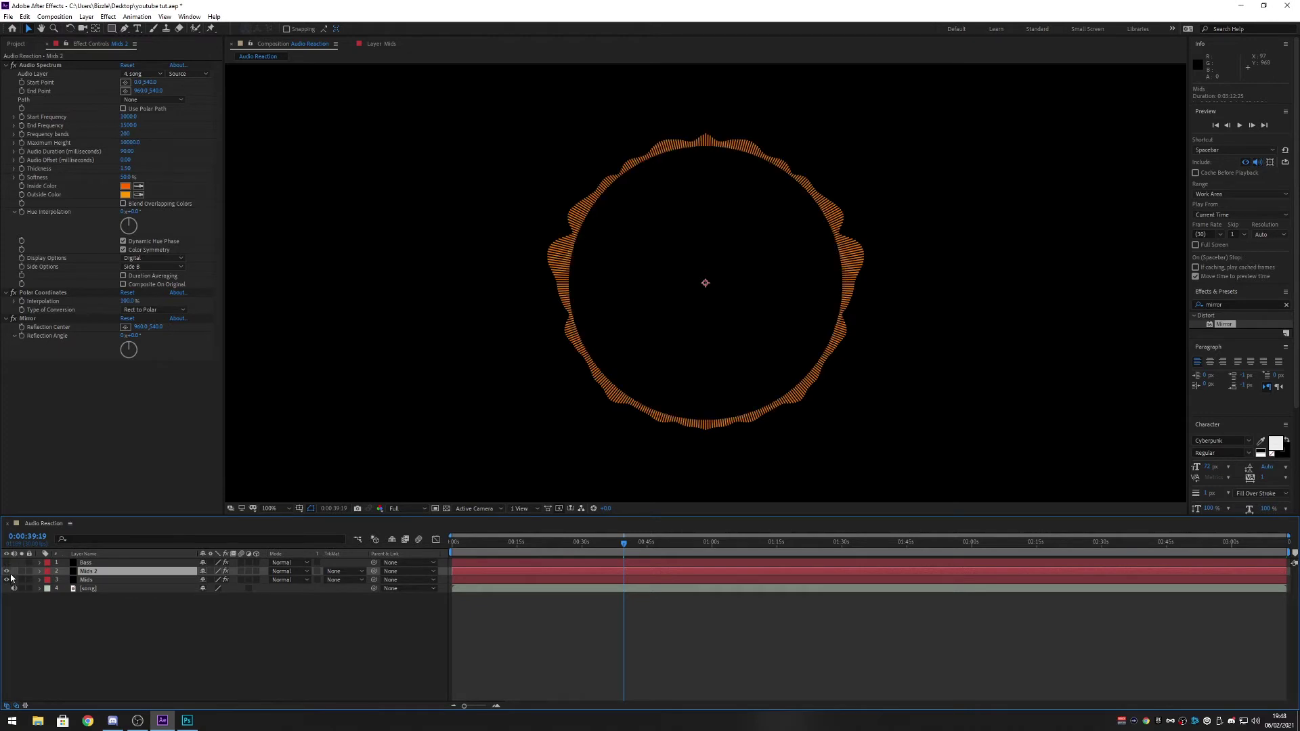
pyautogui.click(7, 580)
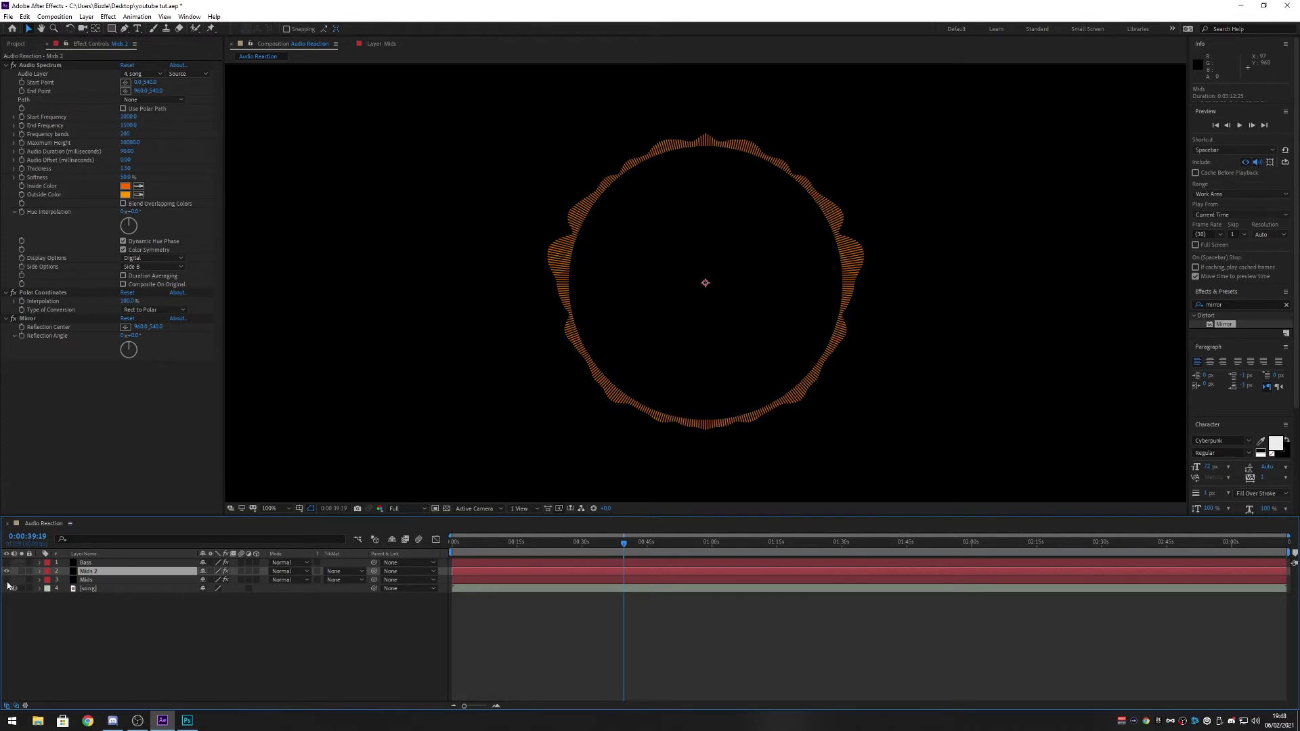
# - Rename the Mids 2 copy to 'Dots'
pyautogui.rightClick(93, 575)
pyautogui.click(129, 560)
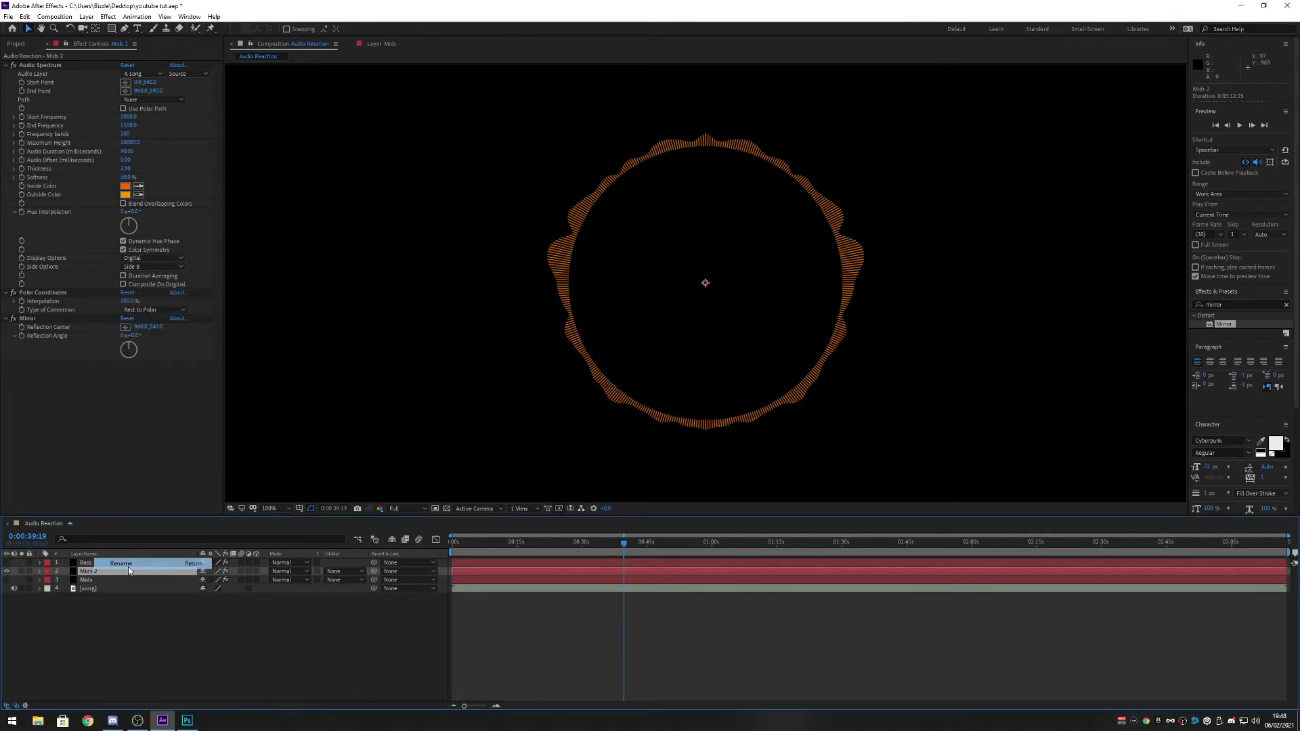
pyautogui.write('Dots')
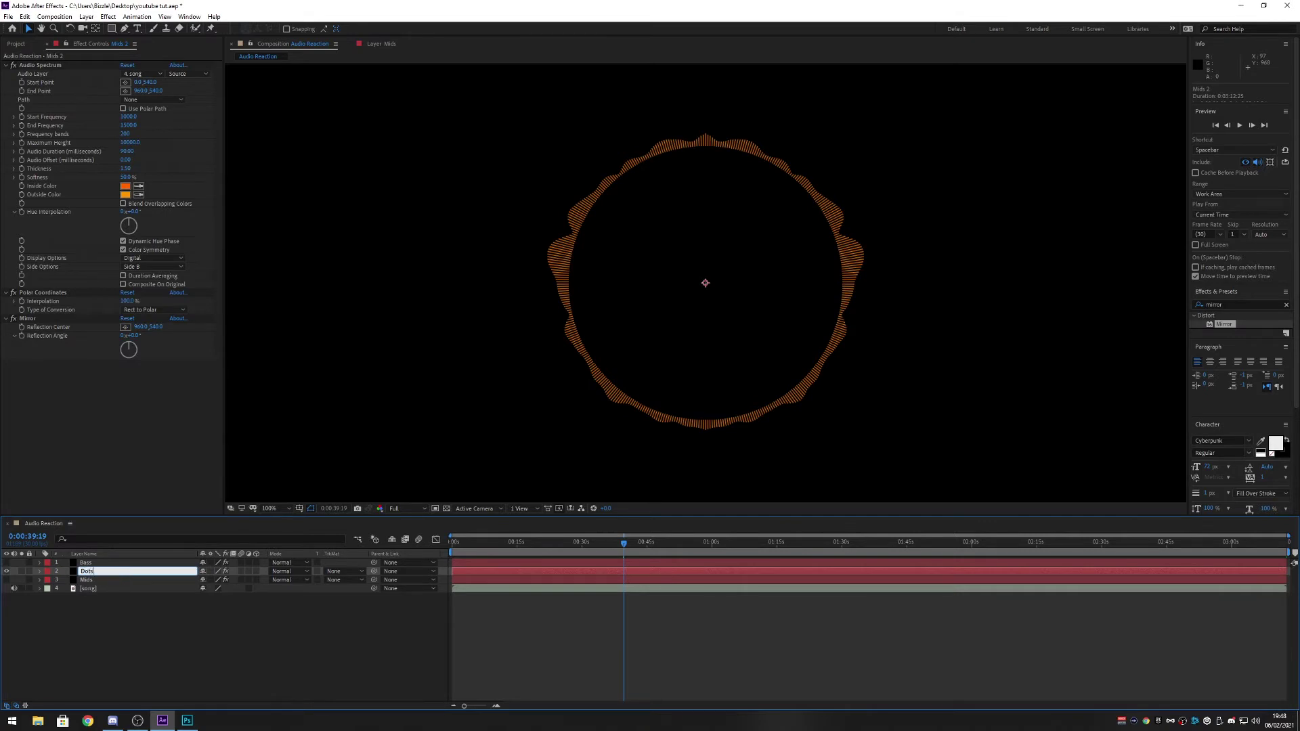
pyautogui.press('Return')
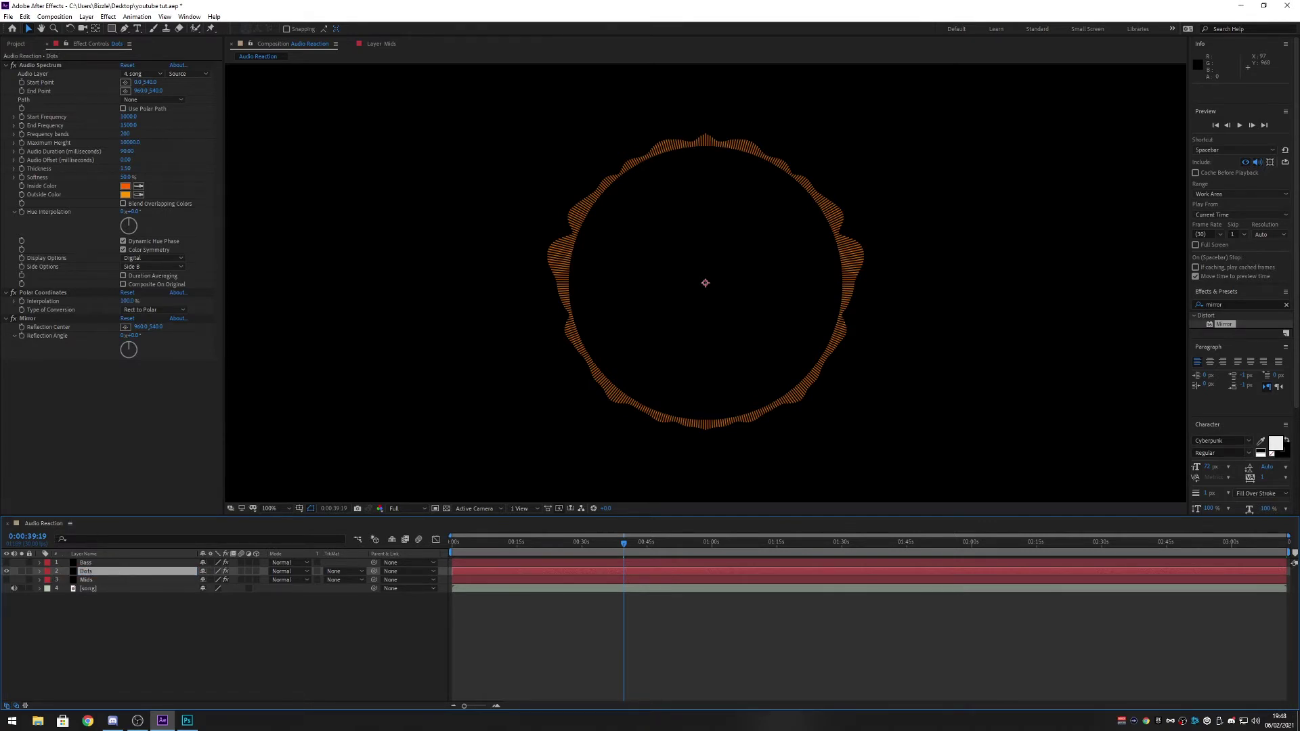
pyautogui.hotkey('alt', 'Tab')
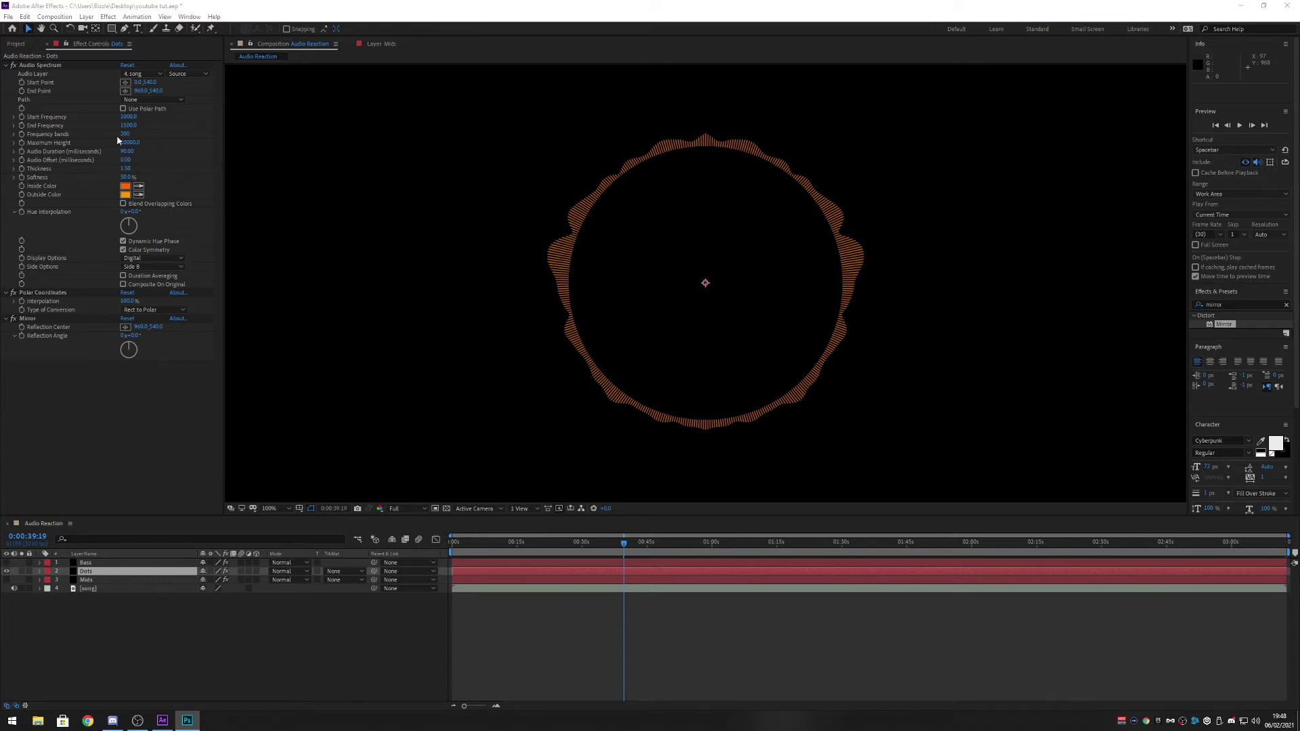
# - Set the Dots spectrum's Start Frequency to 1100 and End Frequency to 1400
pyautogui.click(130, 117)
pyautogui.write('11')
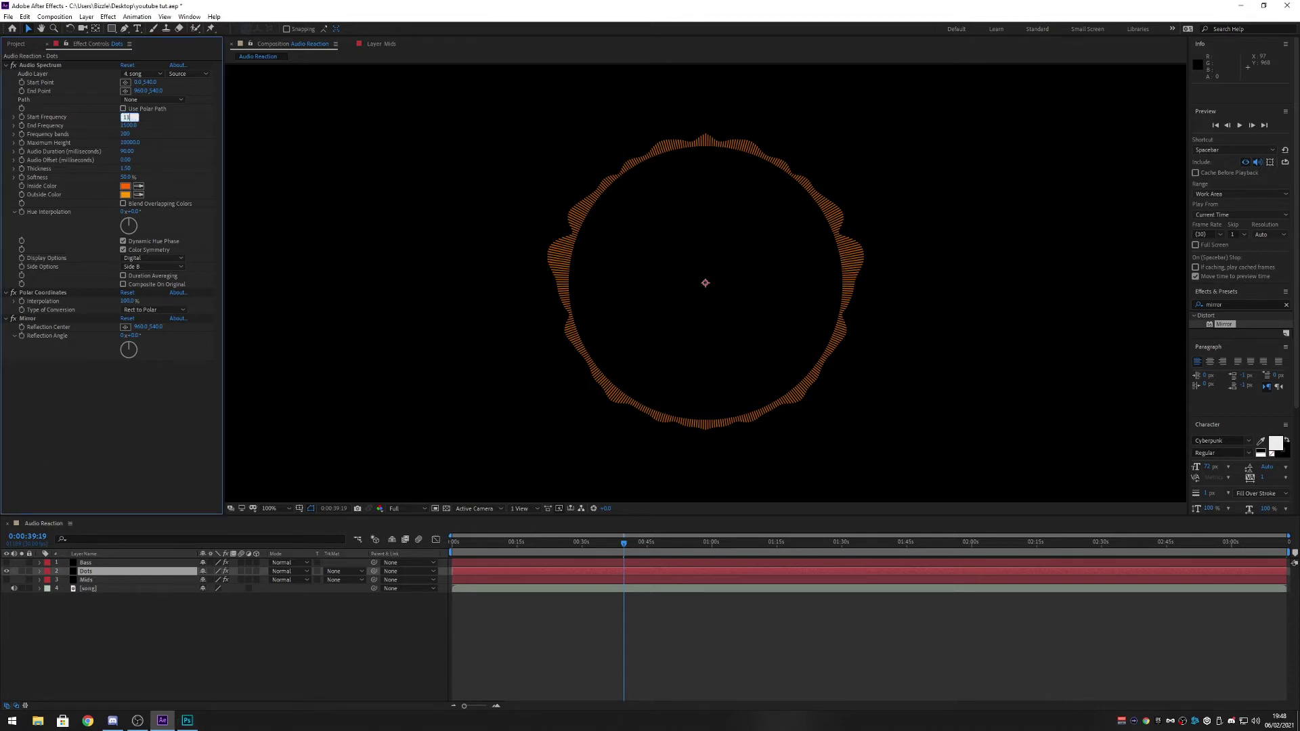
pyautogui.press('Return')
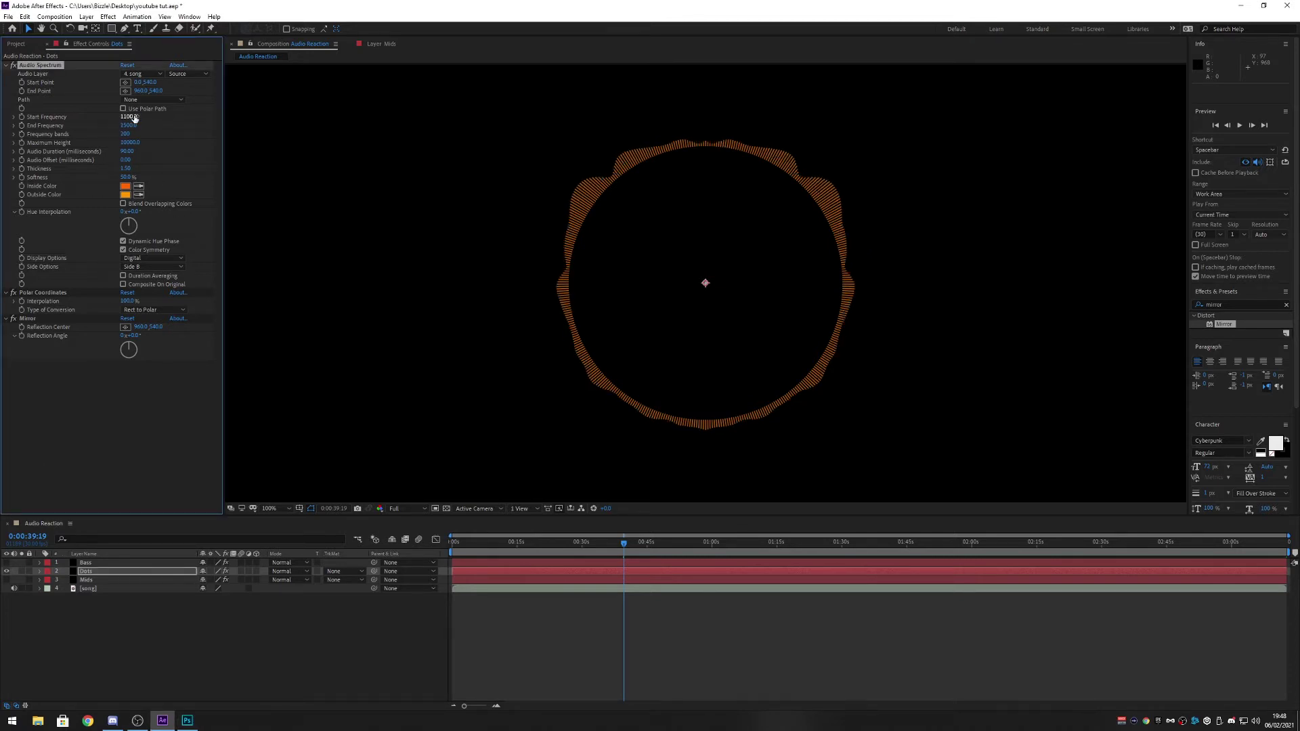
pyautogui.click(129, 125)
pyautogui.write('1400')
pyautogui.press('Return')
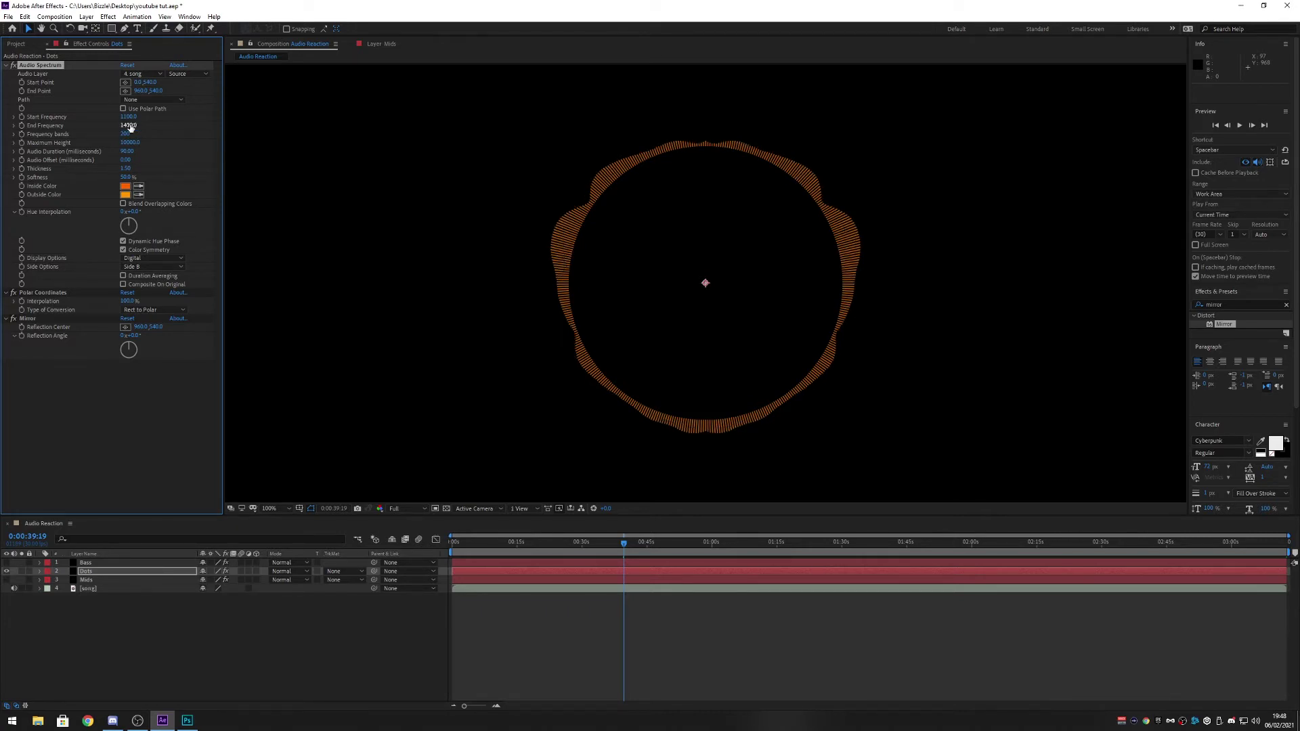
# - Give the Dots spectrum 1500 frequency bands and a Maximum Height of 15000
pyautogui.click(127, 134)
pyautogui.write('1000')
pyautogui.press('Return')
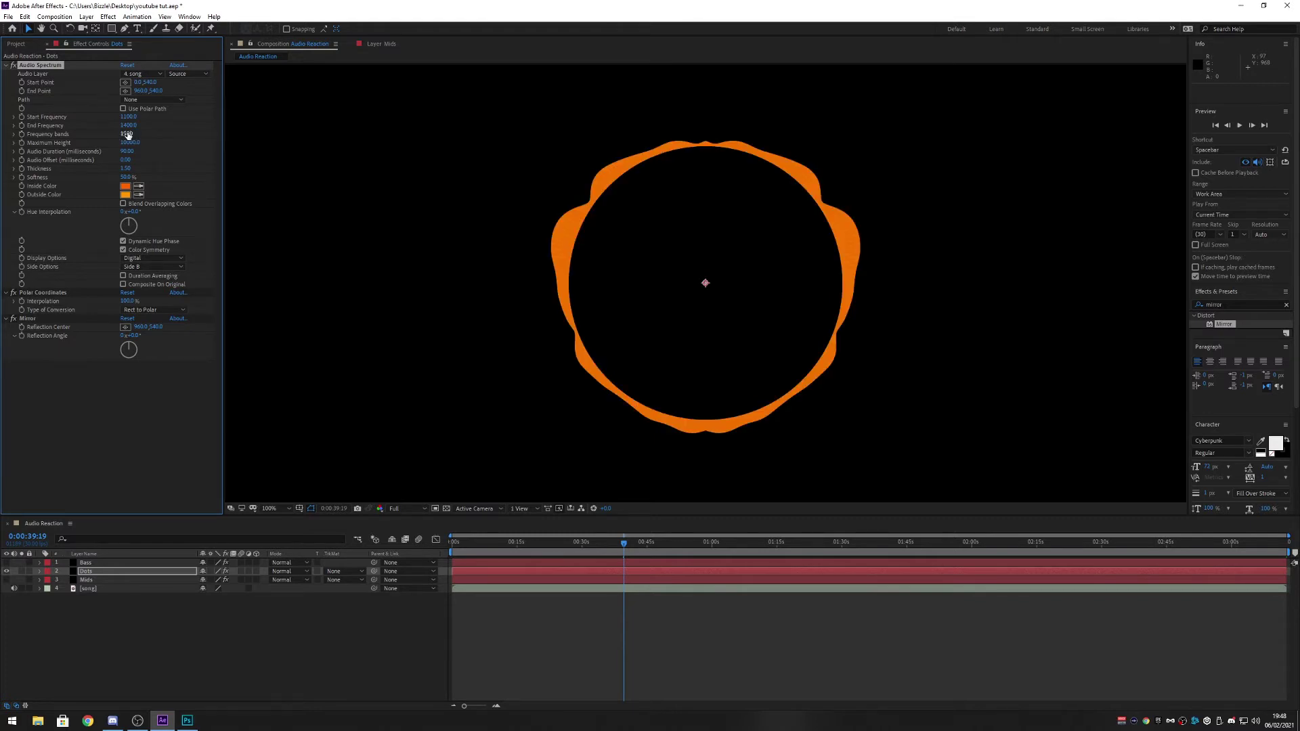
pyautogui.write('1500')
pyautogui.click(128, 143)
pyautogui.doubleClick(128, 144)
pyautogui.write('15000')
pyautogui.press('Return')
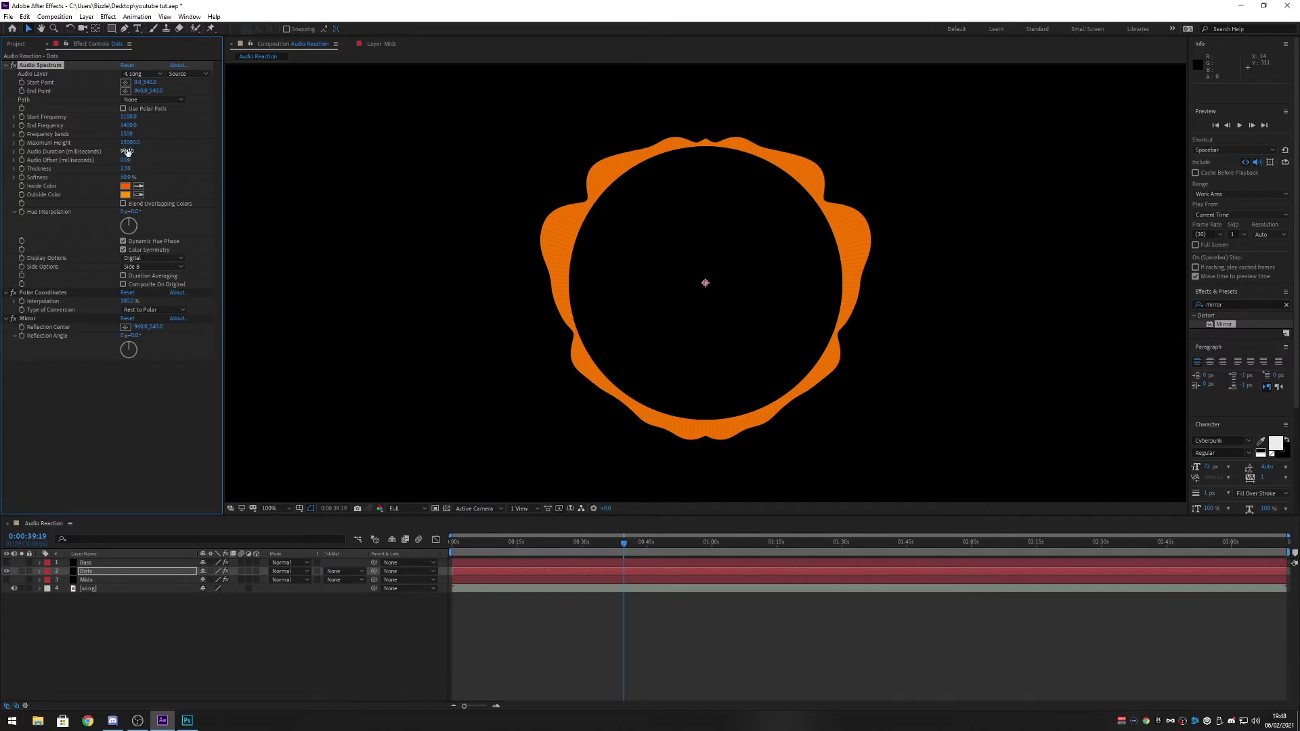
# - Change the Dots spectrum's Inside Color and Outside Color from orange to red FF0000
pyautogui.click(126, 186)
pyautogui.moveTo(293, 338); pyautogui.dragTo(293, 218)
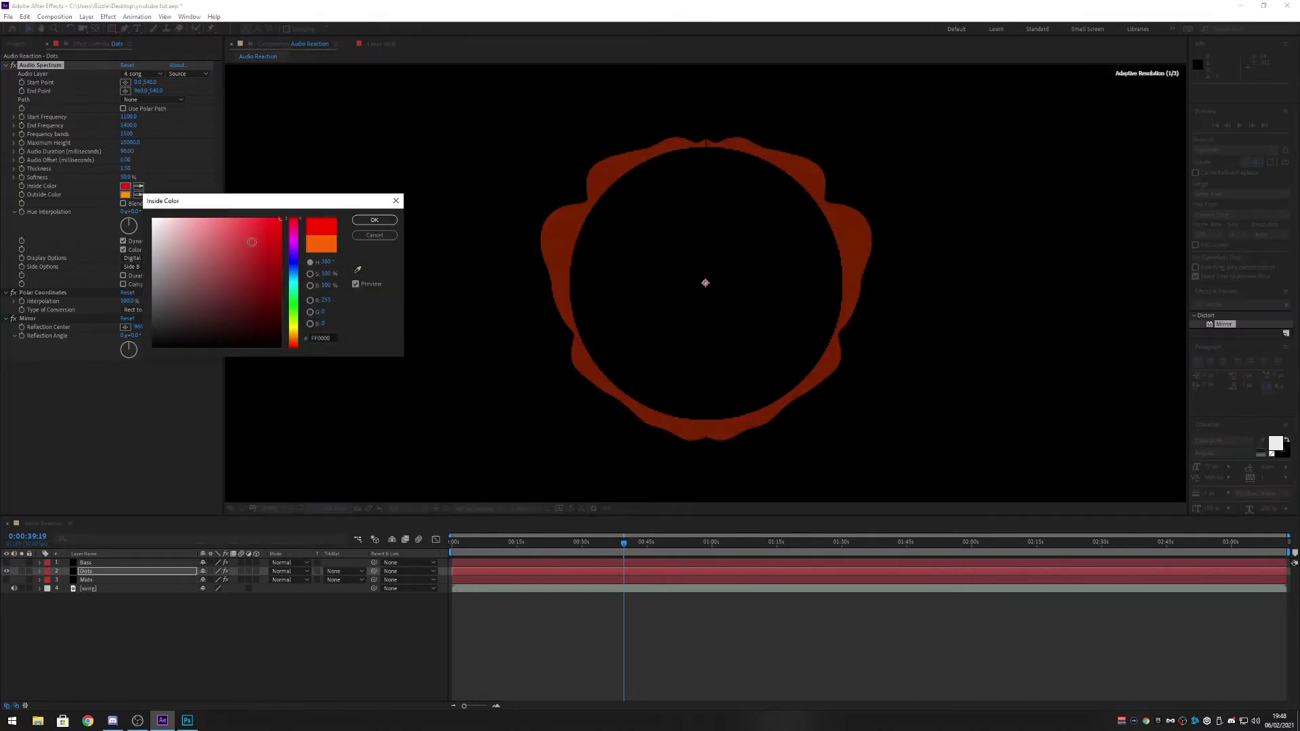
pyautogui.click(374, 220)
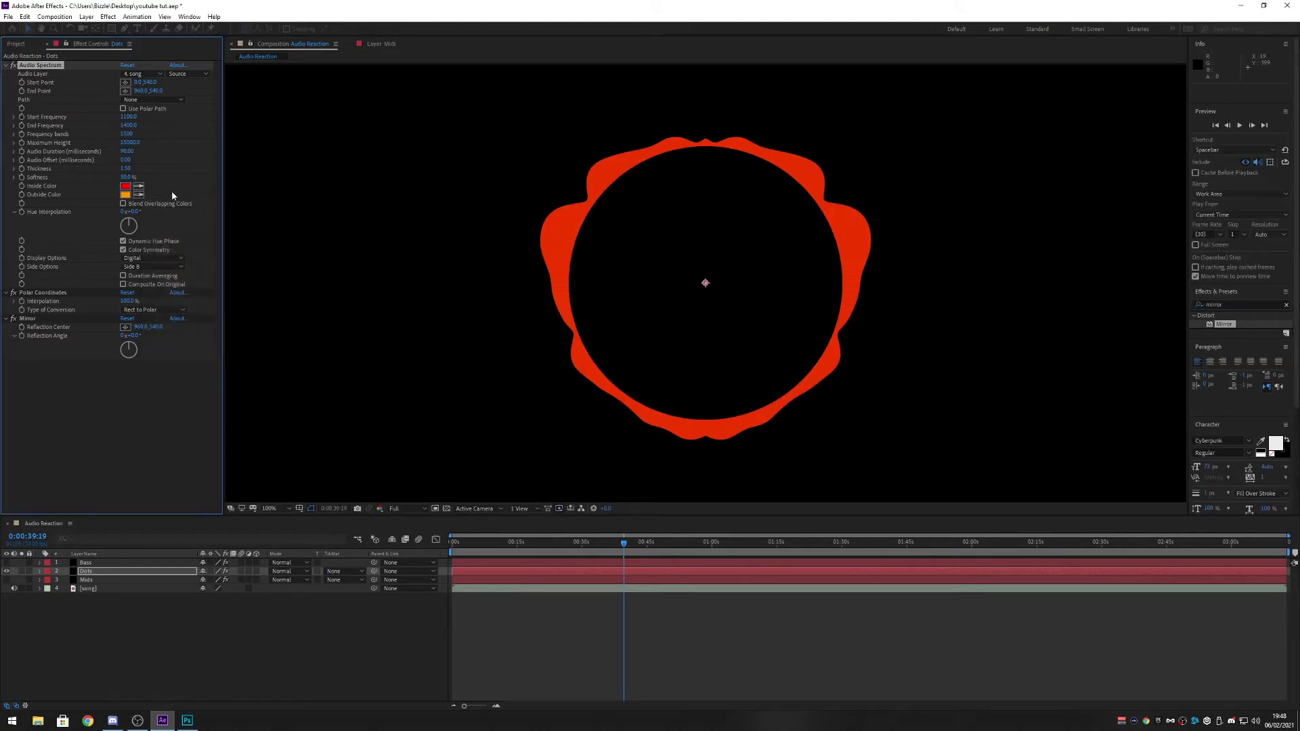
pyautogui.click(125, 195)
pyautogui.moveTo(294, 248); pyautogui.dragTo(293, 218)
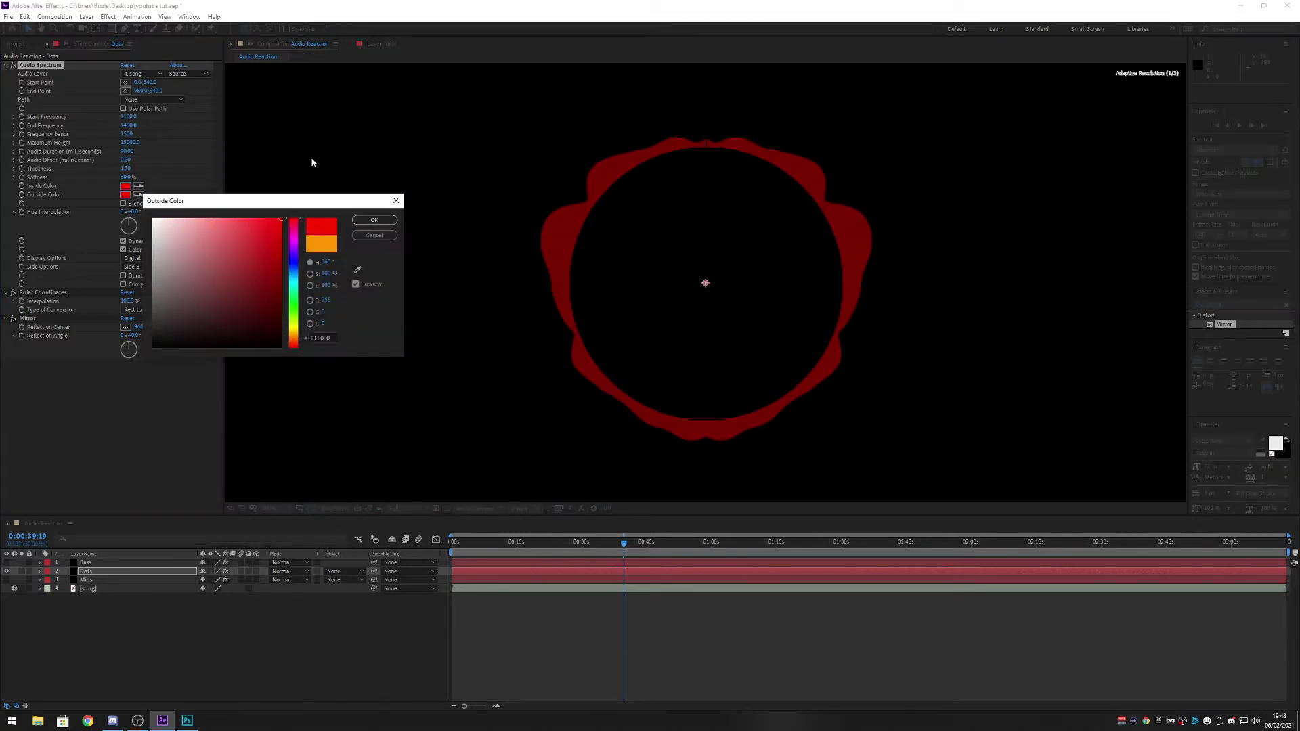
pyautogui.click(374, 221)
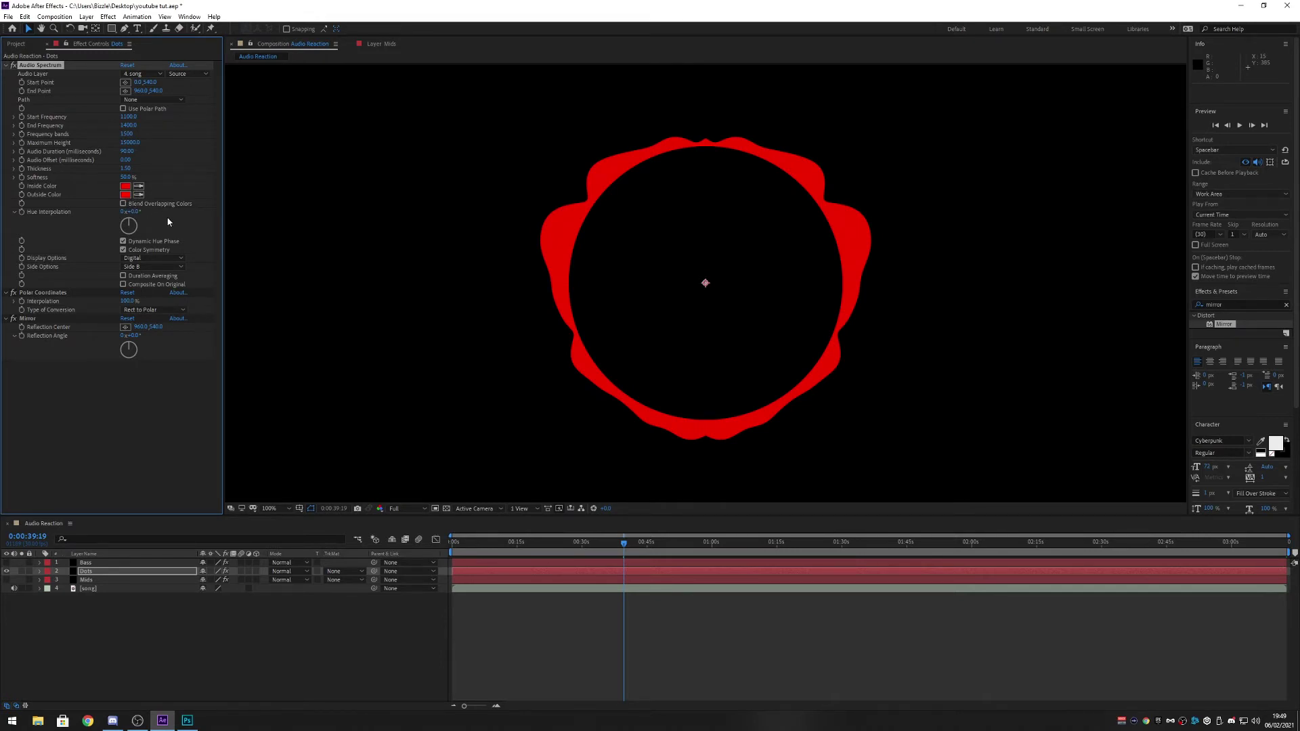
# - Set the Dots Display Options to Analog dots, collapse Polar Coordinates and Mirror, and re-show Mids
pyautogui.click(160, 257)
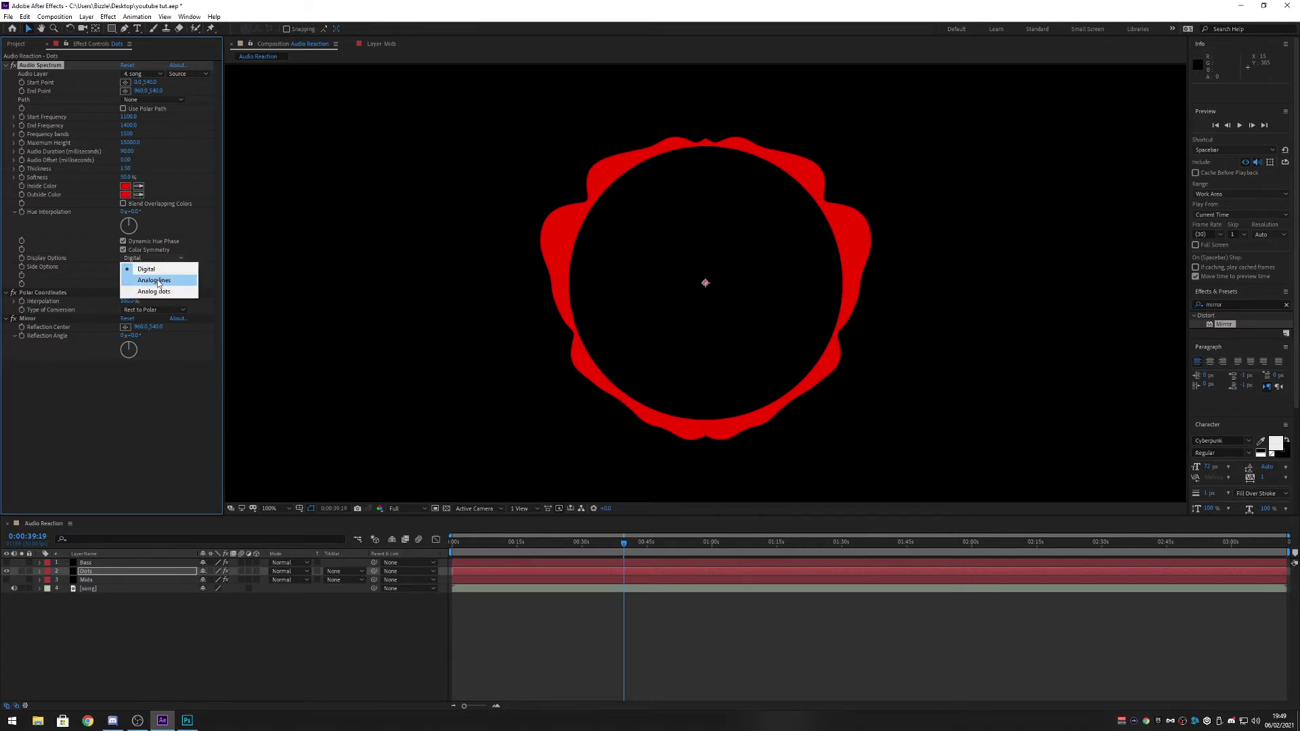
pyautogui.click(165, 292)
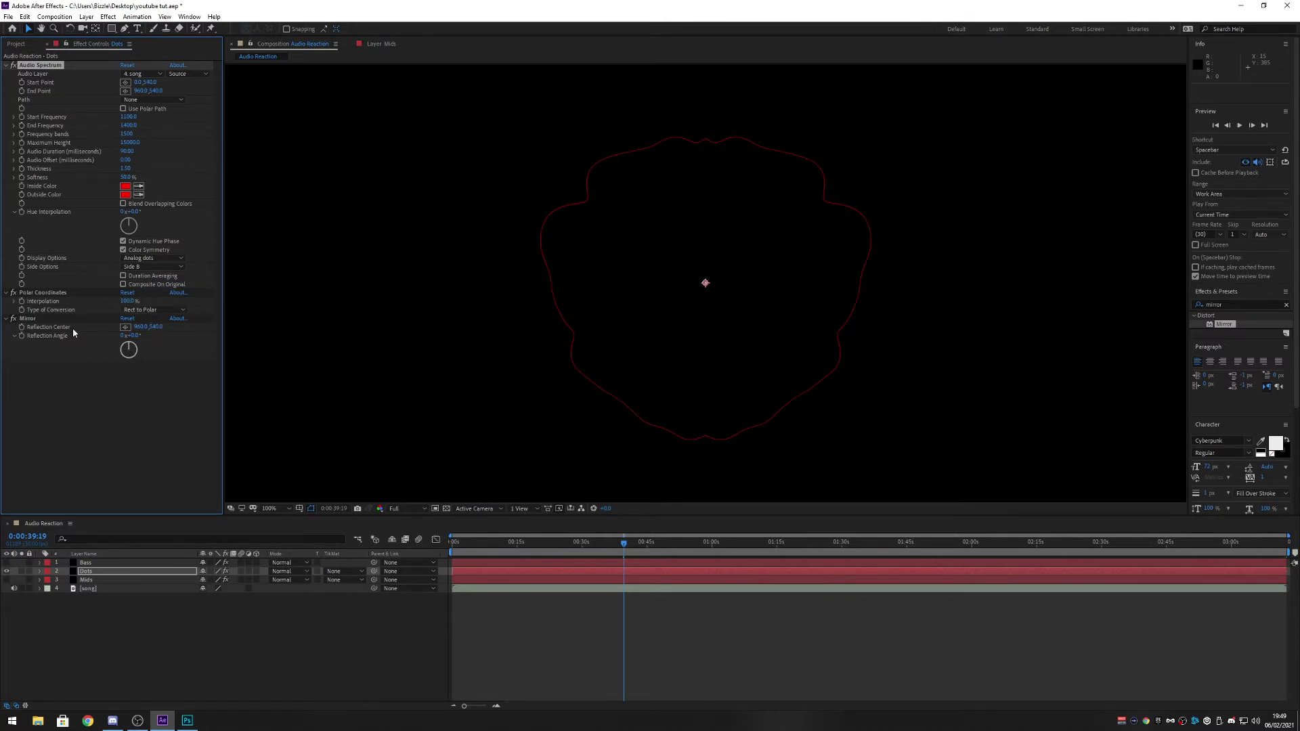
pyautogui.click(8, 292)
pyautogui.click(10, 301)
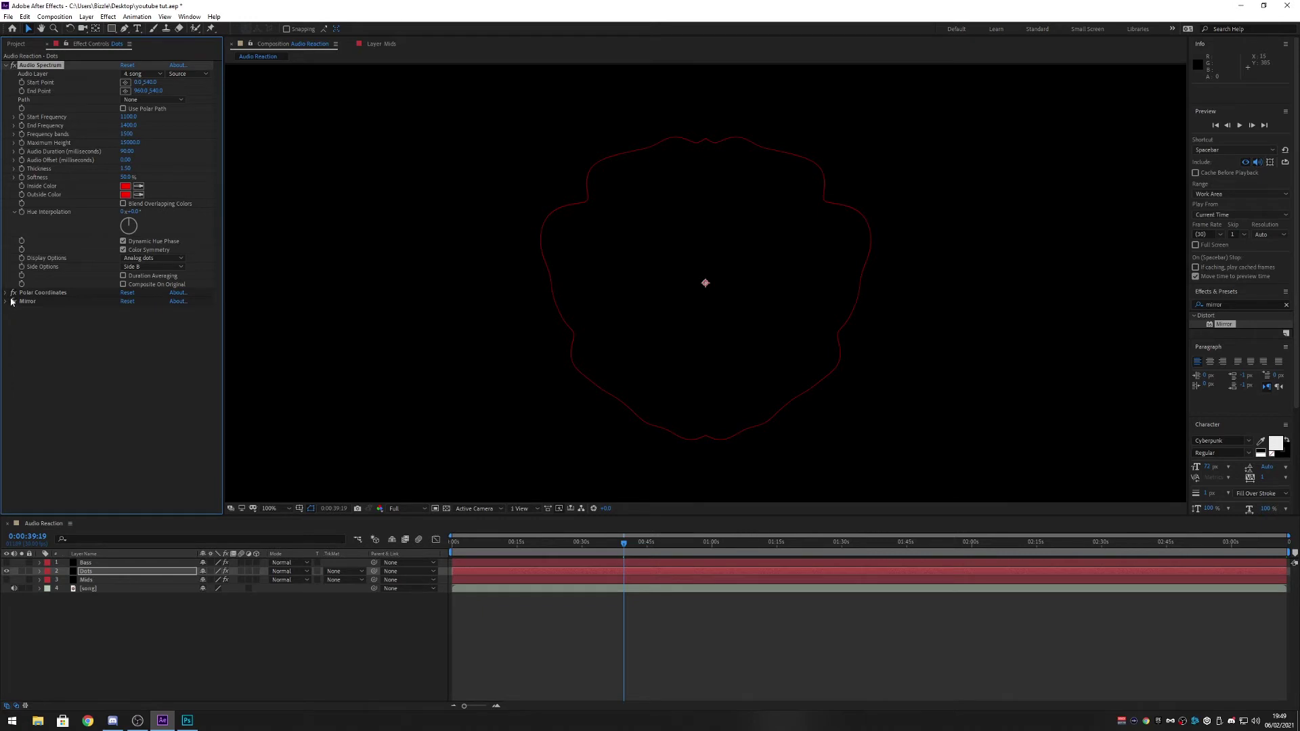
pyautogui.click(8, 580)
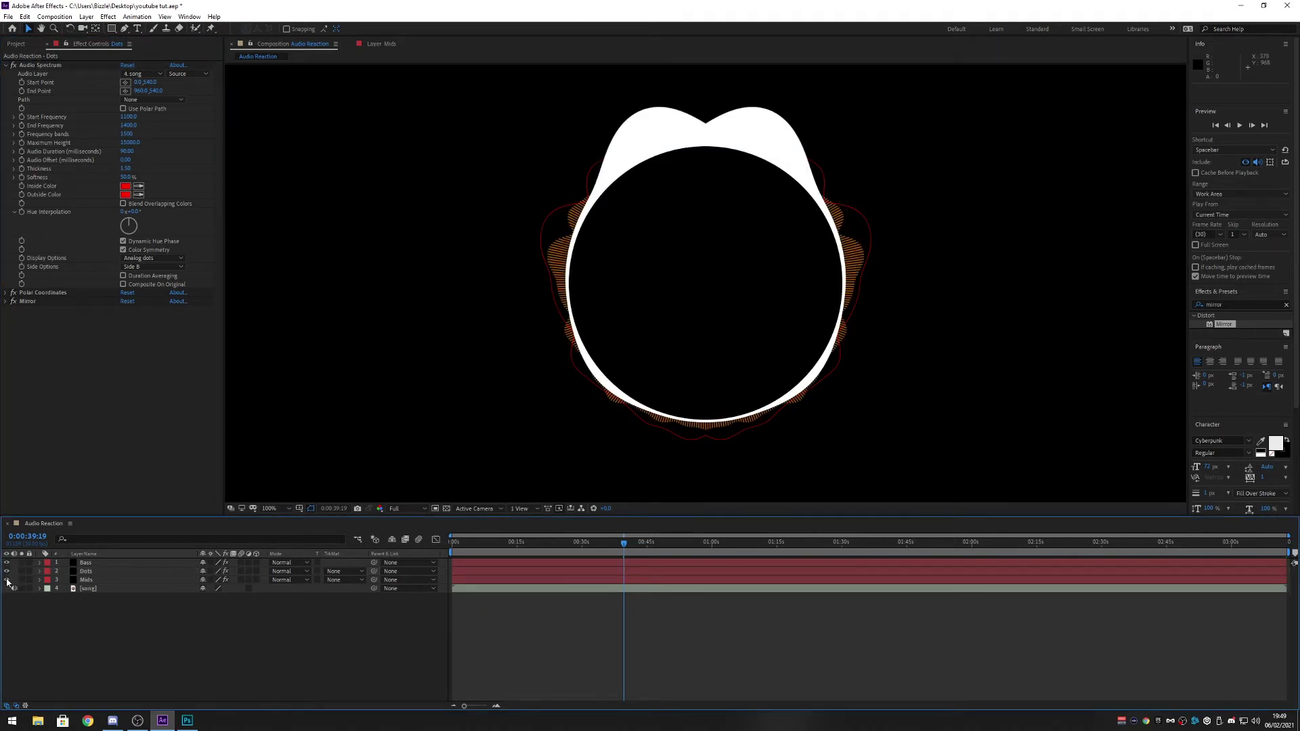
# - Drag Dots beneath Mids and scrub to 0:26:22 to check the layered spectrum
pyautogui.moveTo(93, 573); pyautogui.dragTo(98, 588)
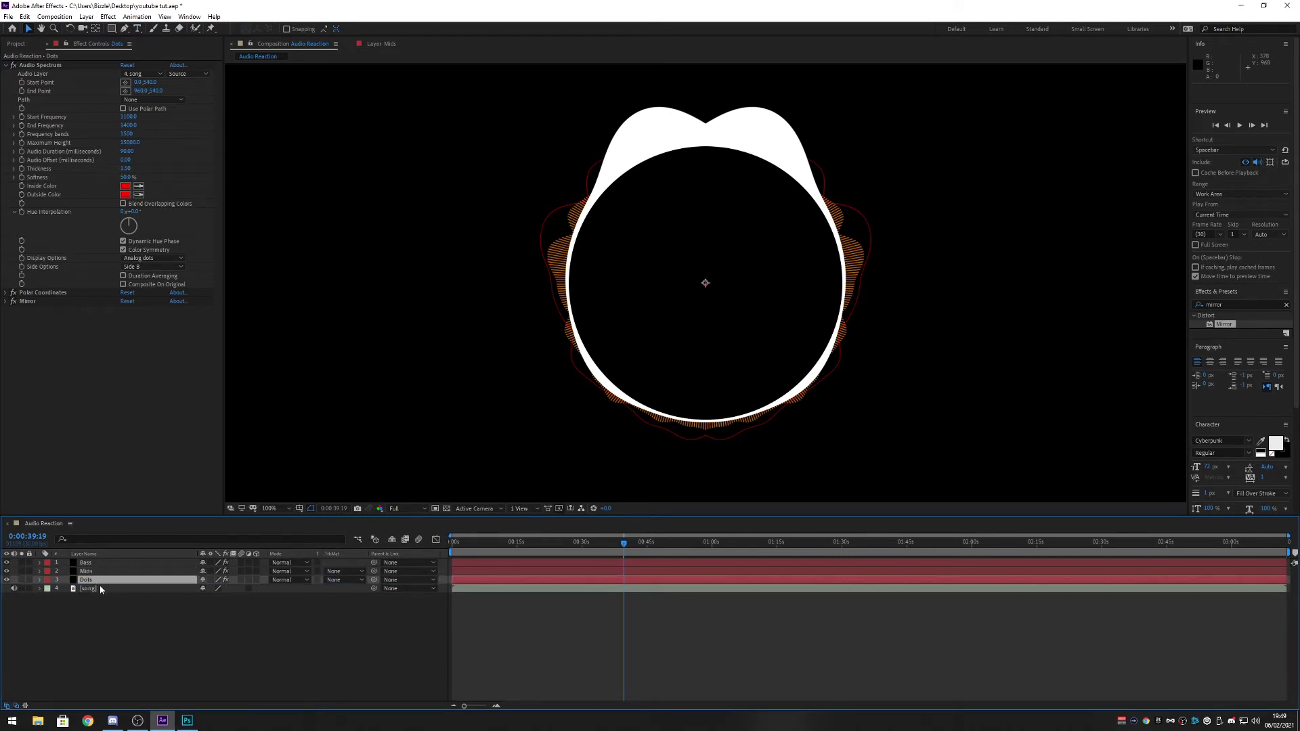
pyautogui.moveTo(536, 546); pyautogui.dragTo(700, 545)
pyautogui.moveTo(609, 545); pyautogui.dragTo(568, 547)
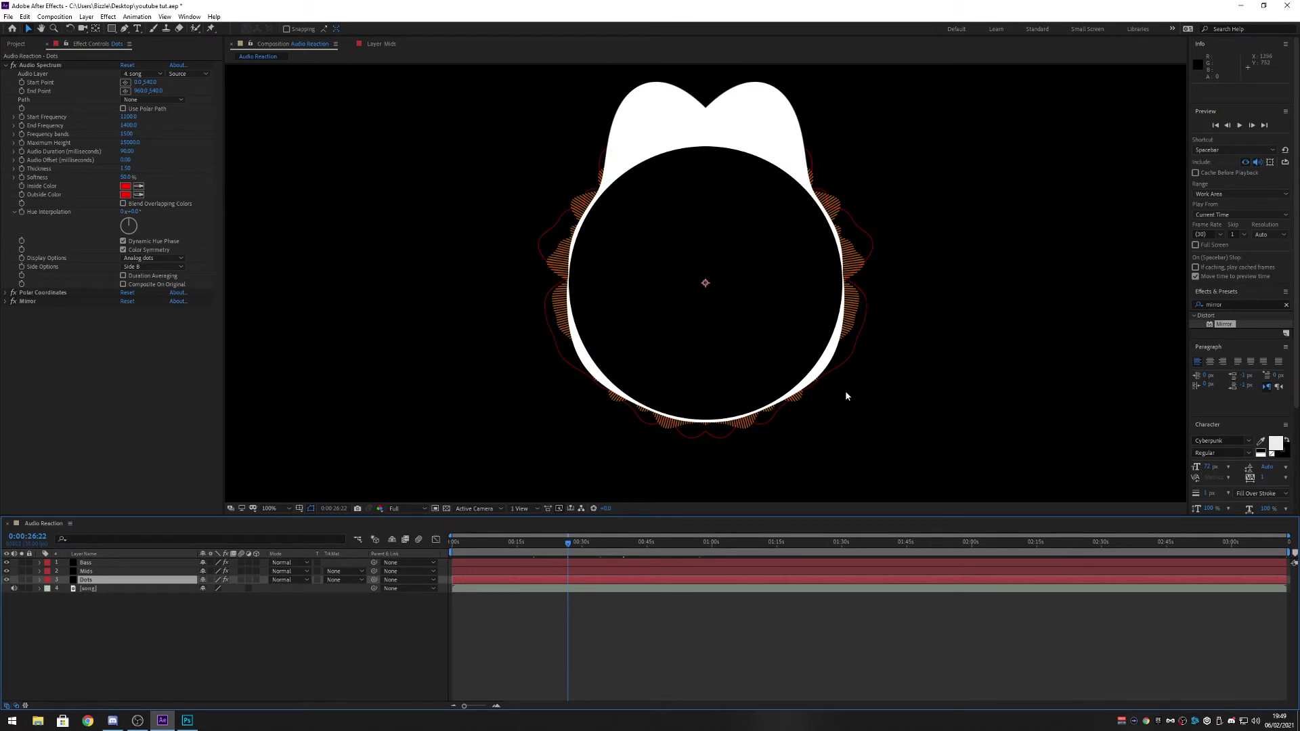
pyautogui.press(',')
pyautogui.press(',')
pyautogui.click(106, 656)
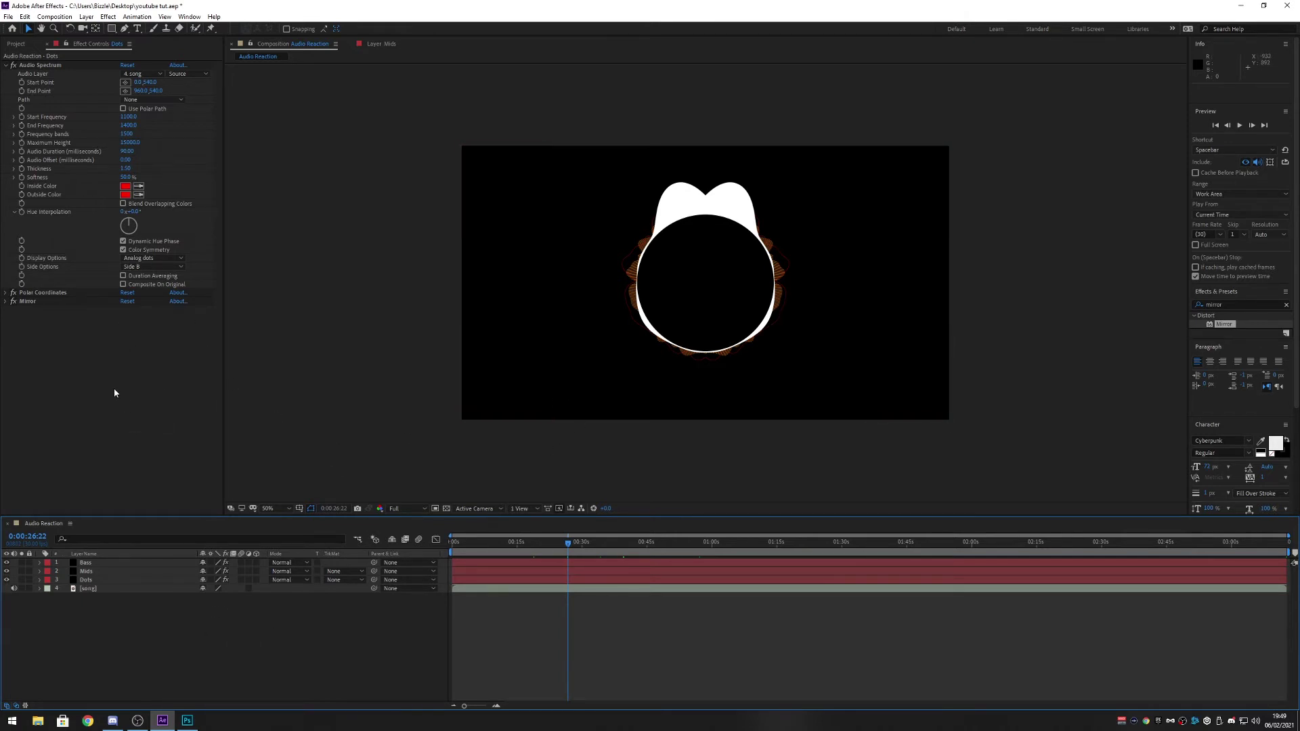
pyautogui.press('/')
pyautogui.press(',')
pyautogui.click(15, 44)
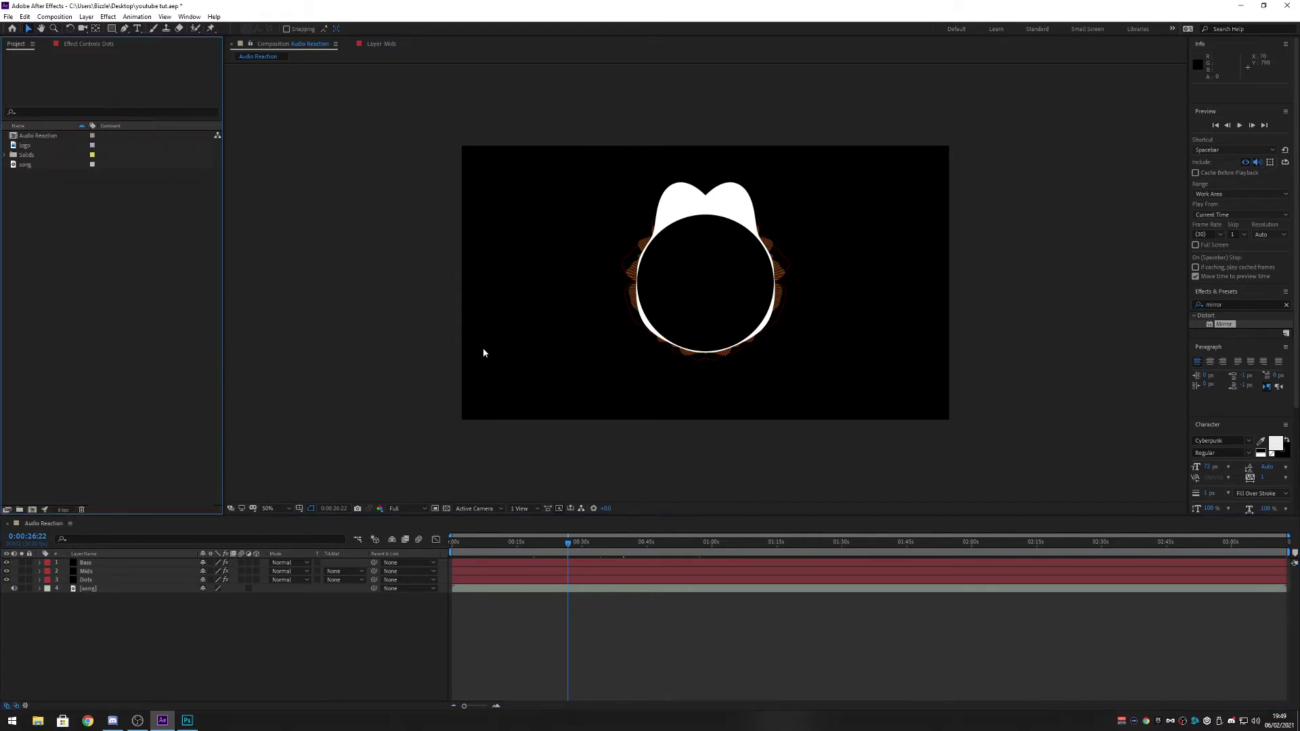
# - Add the logo footage as a layer, shrink it, and move it to the top of the stack
pyautogui.moveTo(28, 146); pyautogui.dragTo(412, 610)
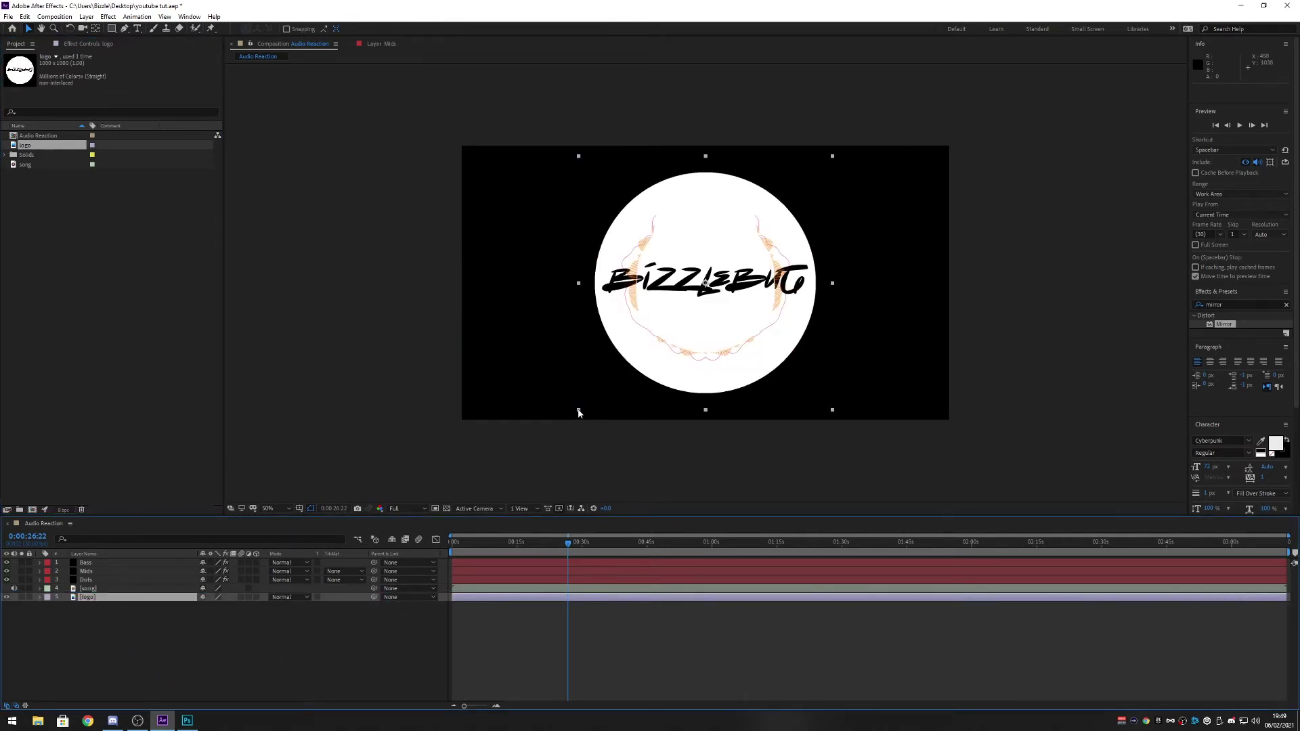
pyautogui.moveTo(579, 412); pyautogui.dragTo(626, 394)
pyautogui.press('/')
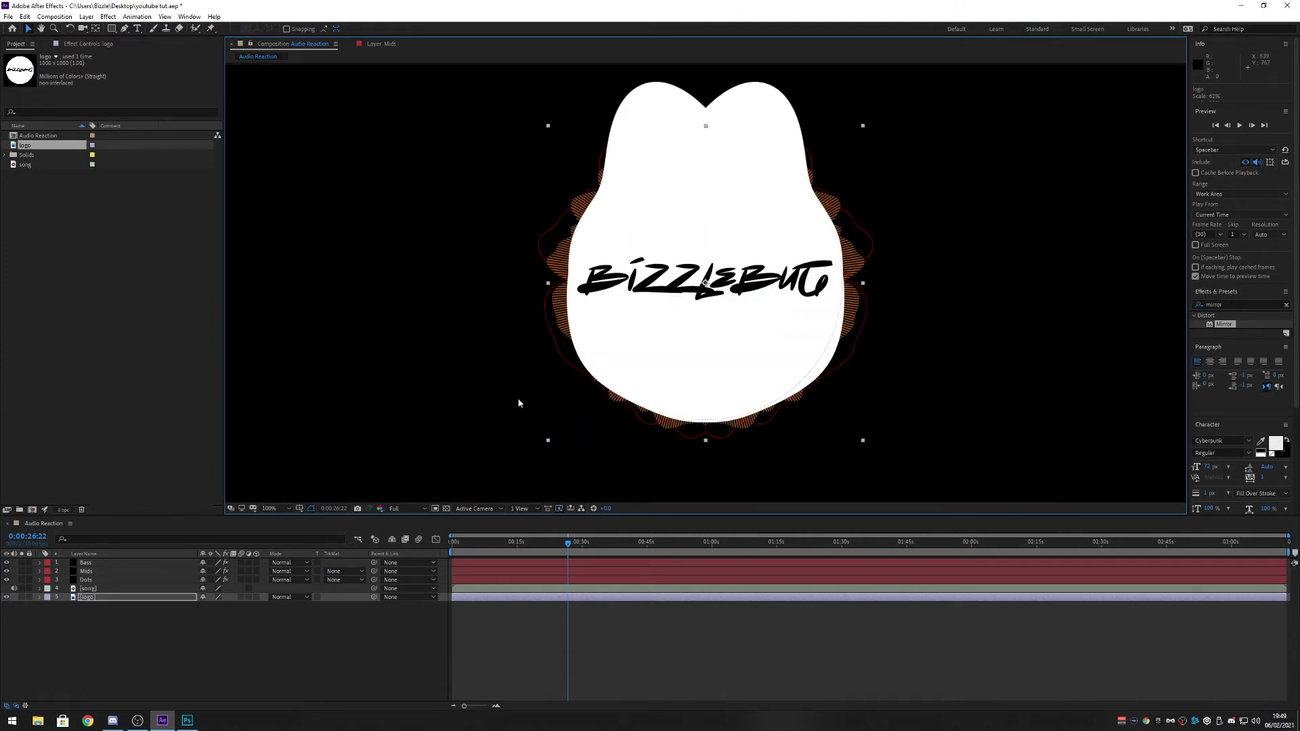
pyautogui.click(161, 410)
pyautogui.moveTo(117, 597); pyautogui.dragTo(116, 559)
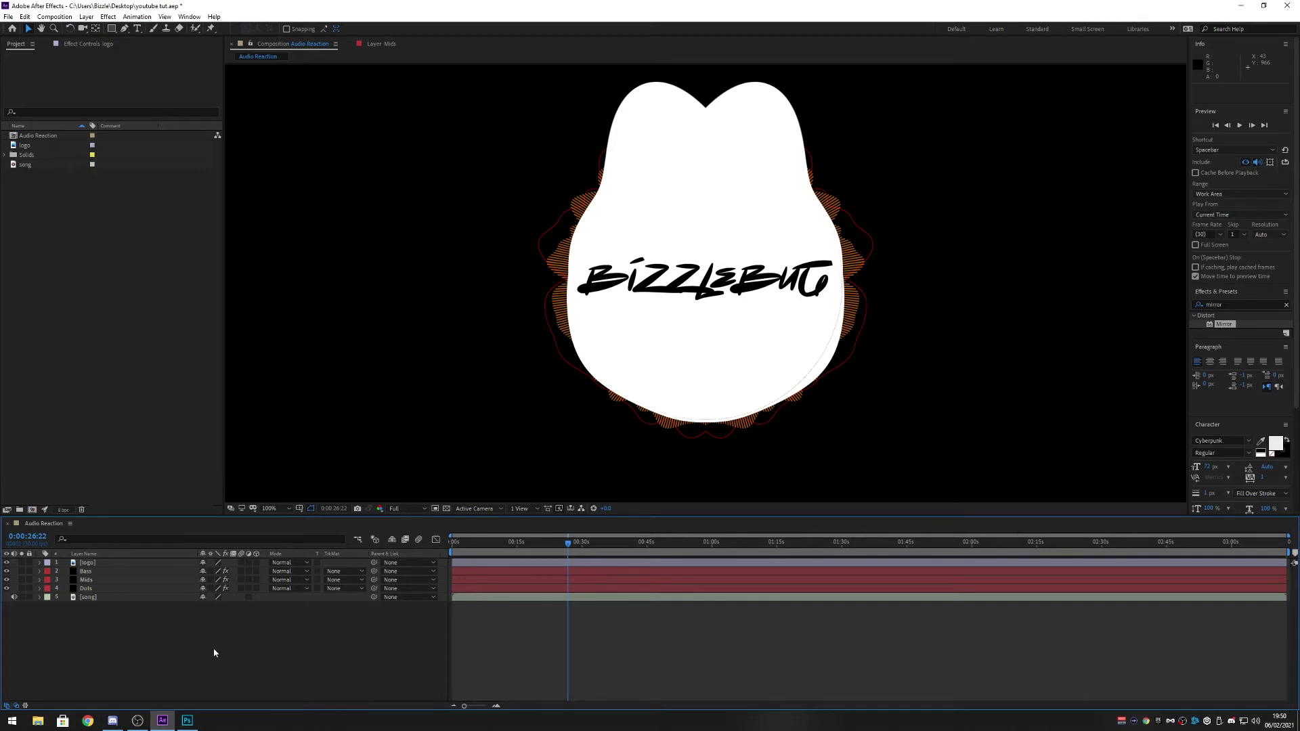
# - Scale the logo to about 62% and scrub to preview it reacting to the audio
pyautogui.moveTo(550, 544); pyautogui.dragTo(509, 547)
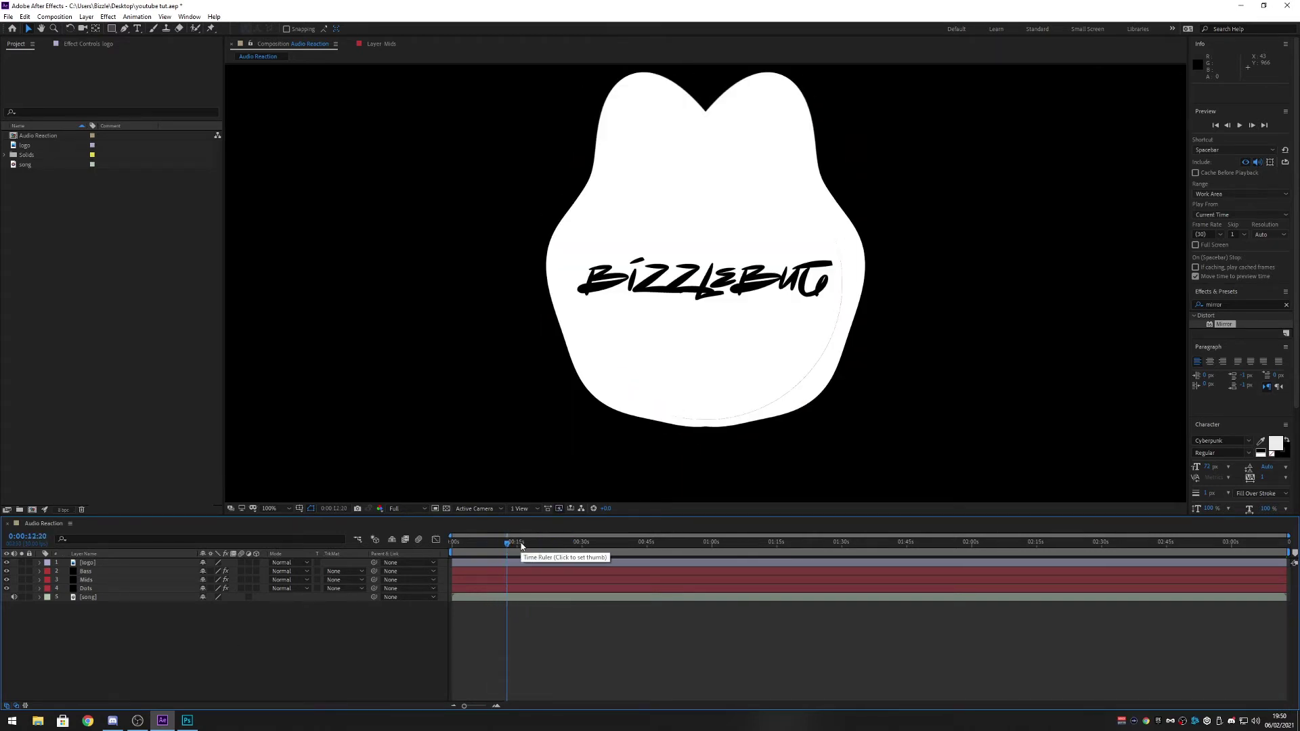
pyautogui.click(673, 368)
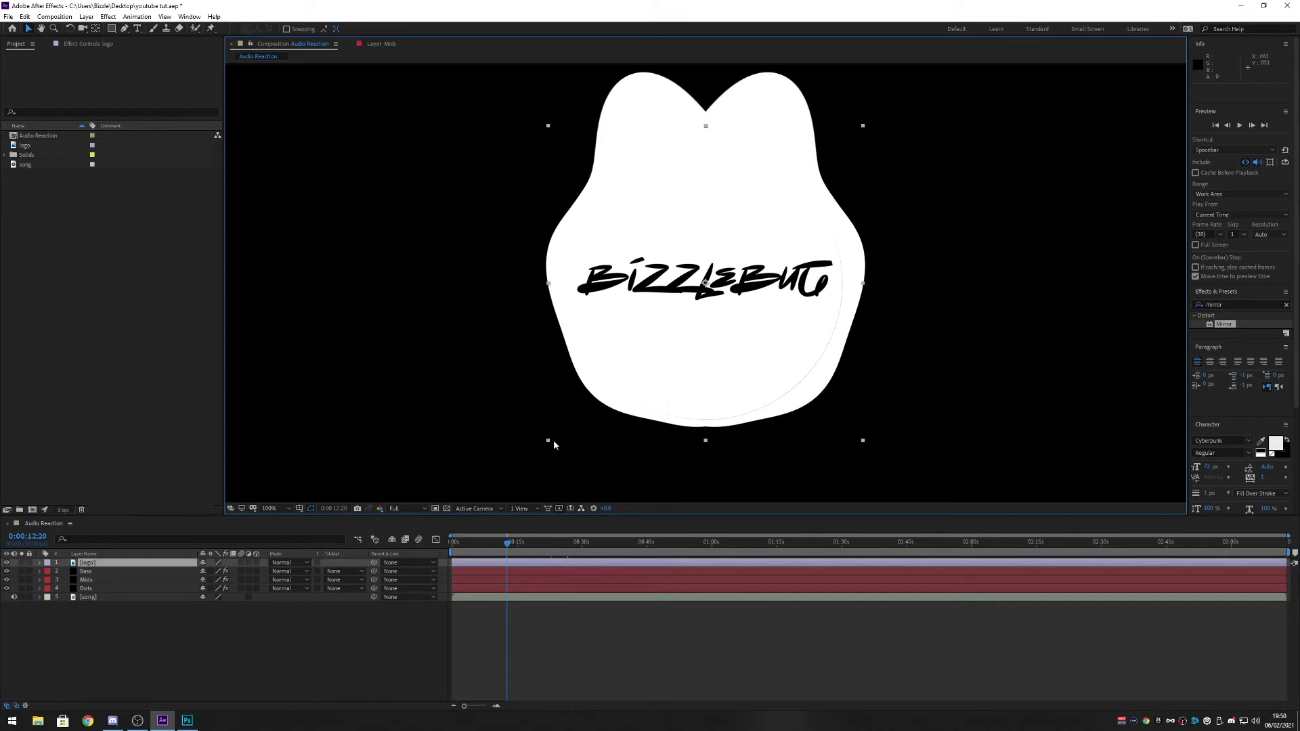
pyautogui.moveTo(548, 443); pyautogui.dragTo(547, 442)
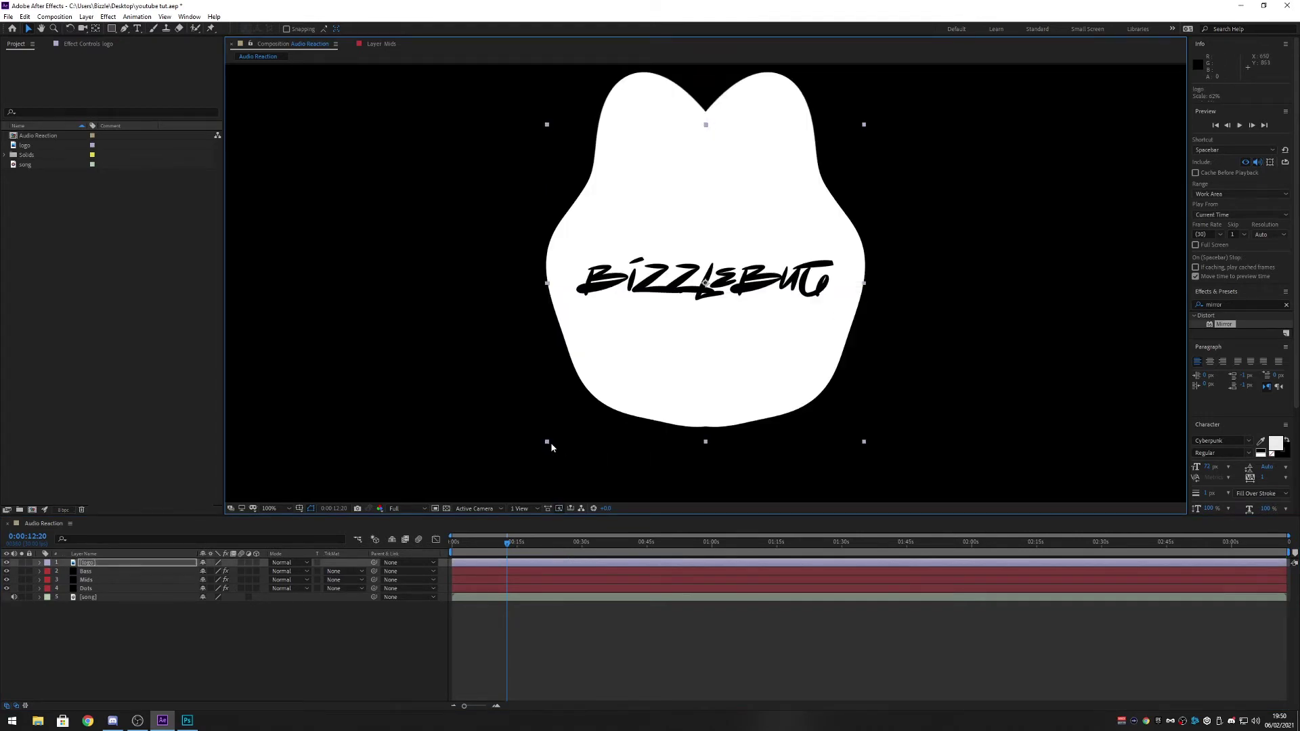
pyautogui.click(401, 623)
pyautogui.moveTo(569, 546); pyautogui.dragTo(653, 546)
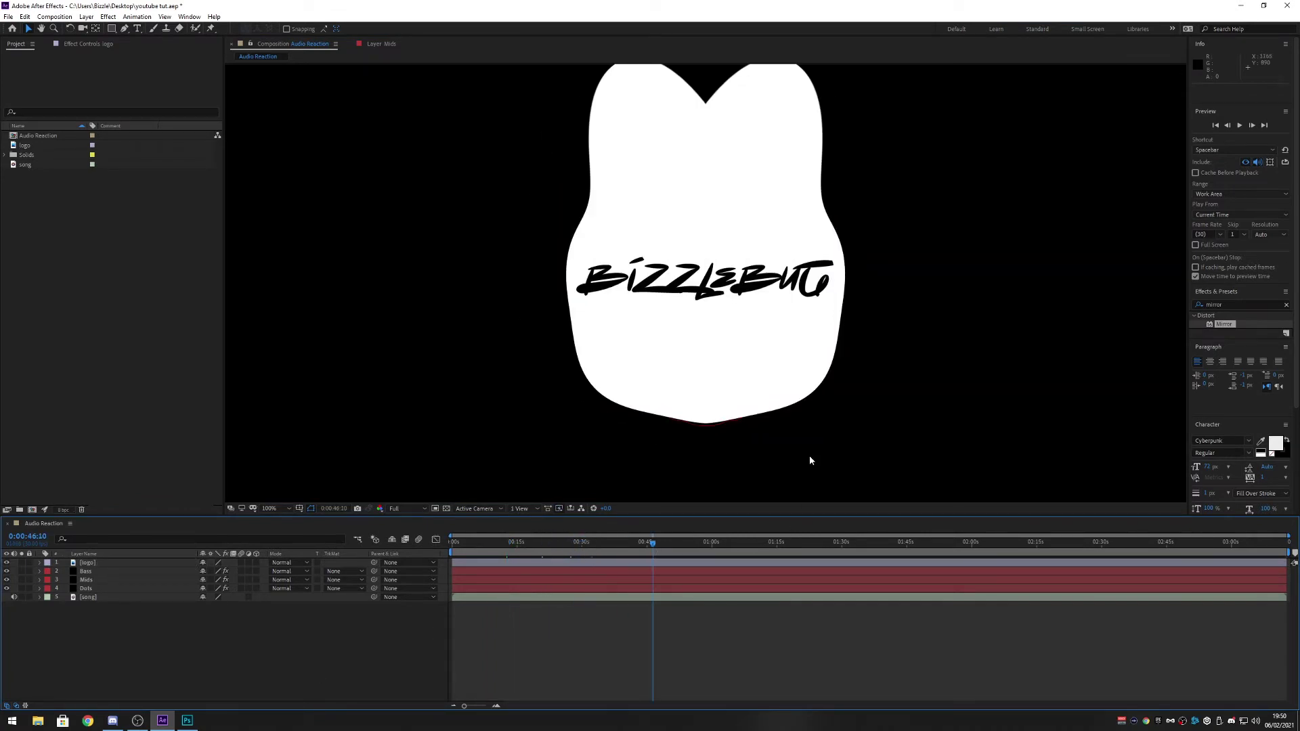
pyautogui.press(',')
pyautogui.press(',')
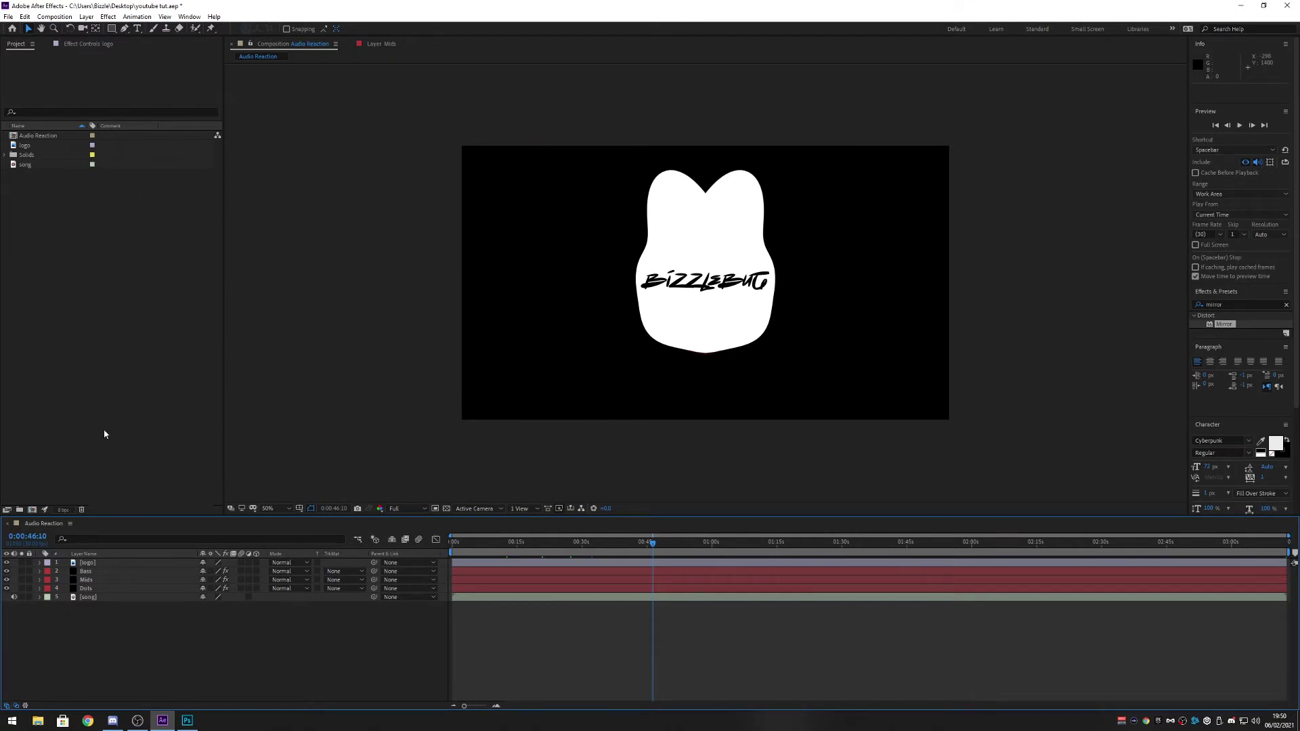
# - Create a new black solid named 'BG' and reposition it in the layer stack
pyautogui.rightClick(128, 642)
pyautogui.moveTo(200, 532)
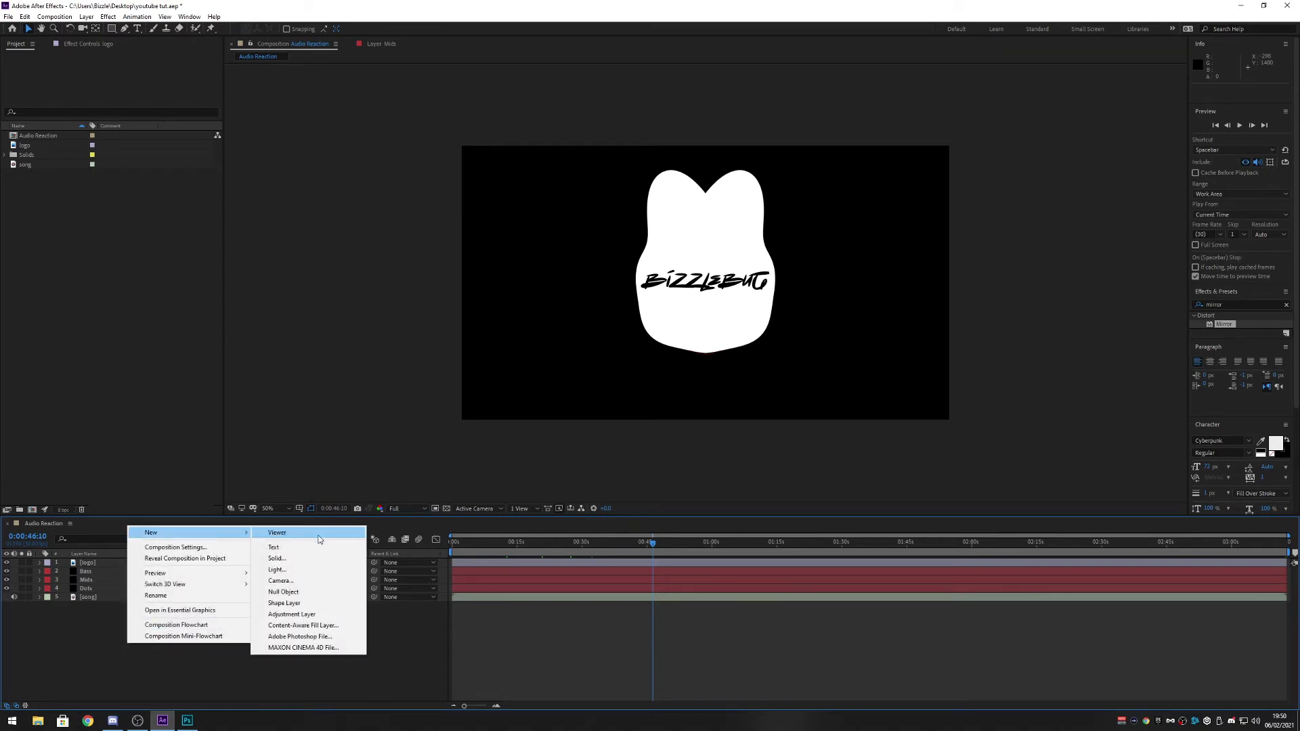
pyautogui.click(295, 558)
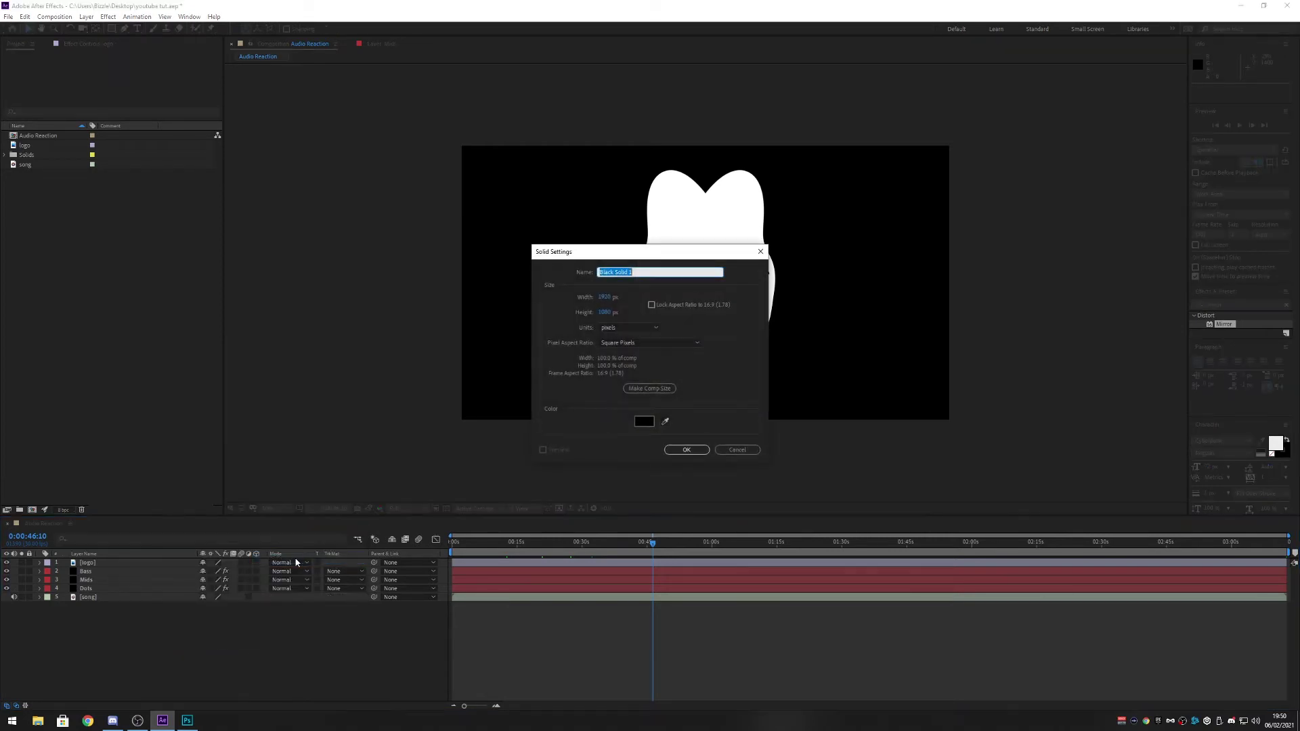
pyautogui.write('BG')
pyautogui.press('Return')
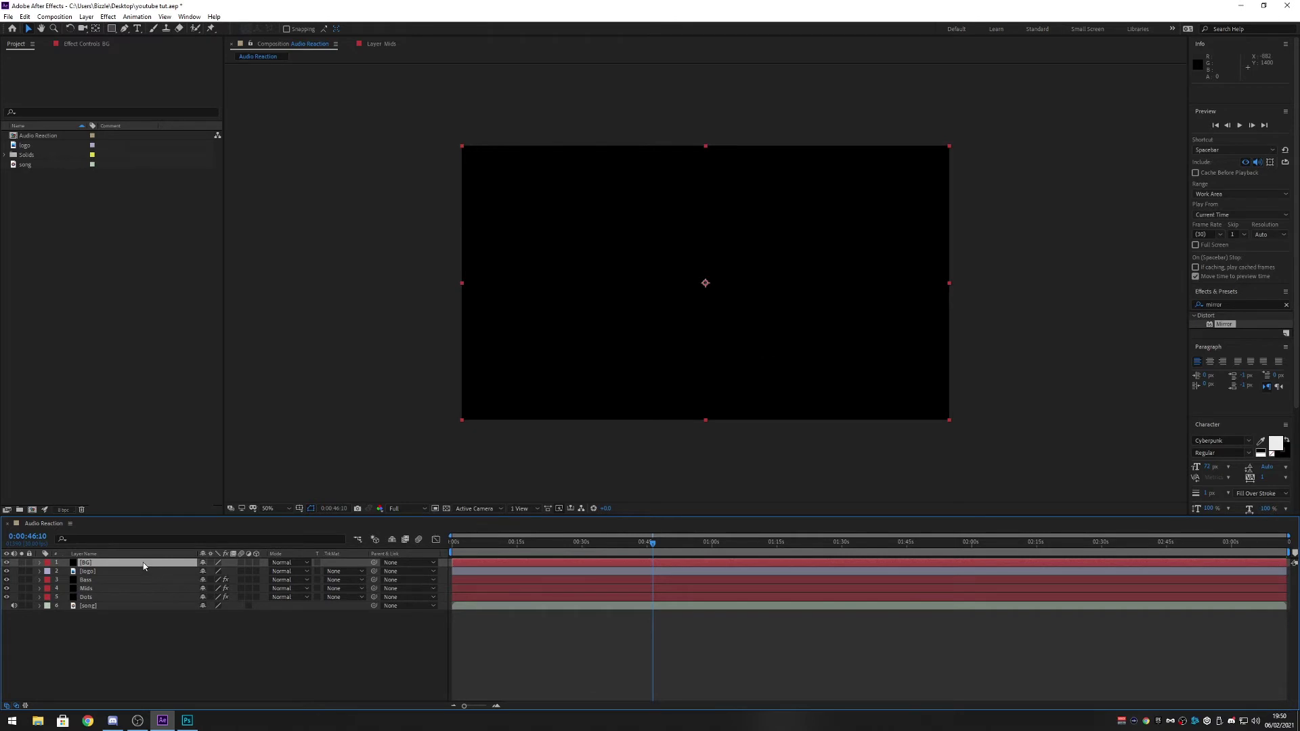
pyautogui.moveTo(140, 561)
pyautogui.mouseDown()
pyautogui.moveTo(138, 609)
pyautogui.moveTo(139, 575)
pyautogui.mouseUp()
pyautogui.click(1245, 304)
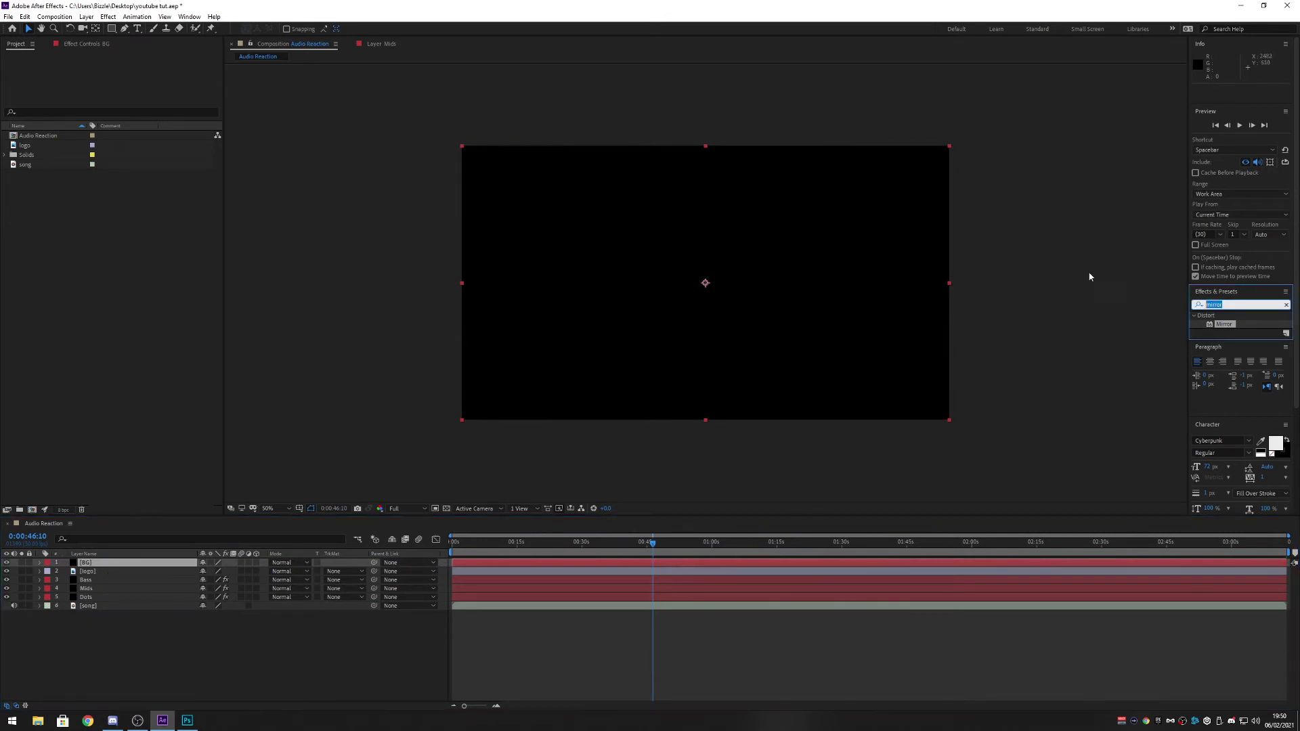
# - Apply Gradient Ramp to the BG layer and set its Ramp Shape to Radial Ramp
pyautogui.write('ramp')
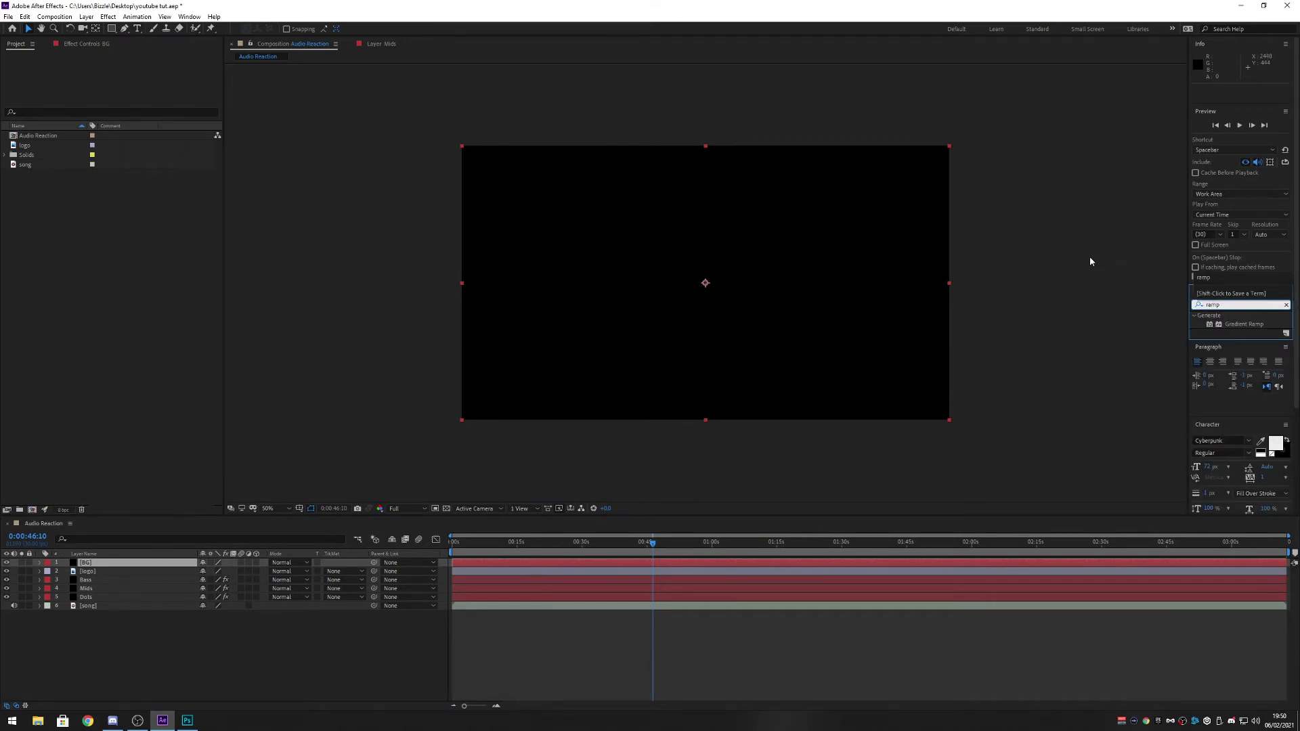
pyautogui.moveTo(1244, 323); pyautogui.dragTo(133, 563)
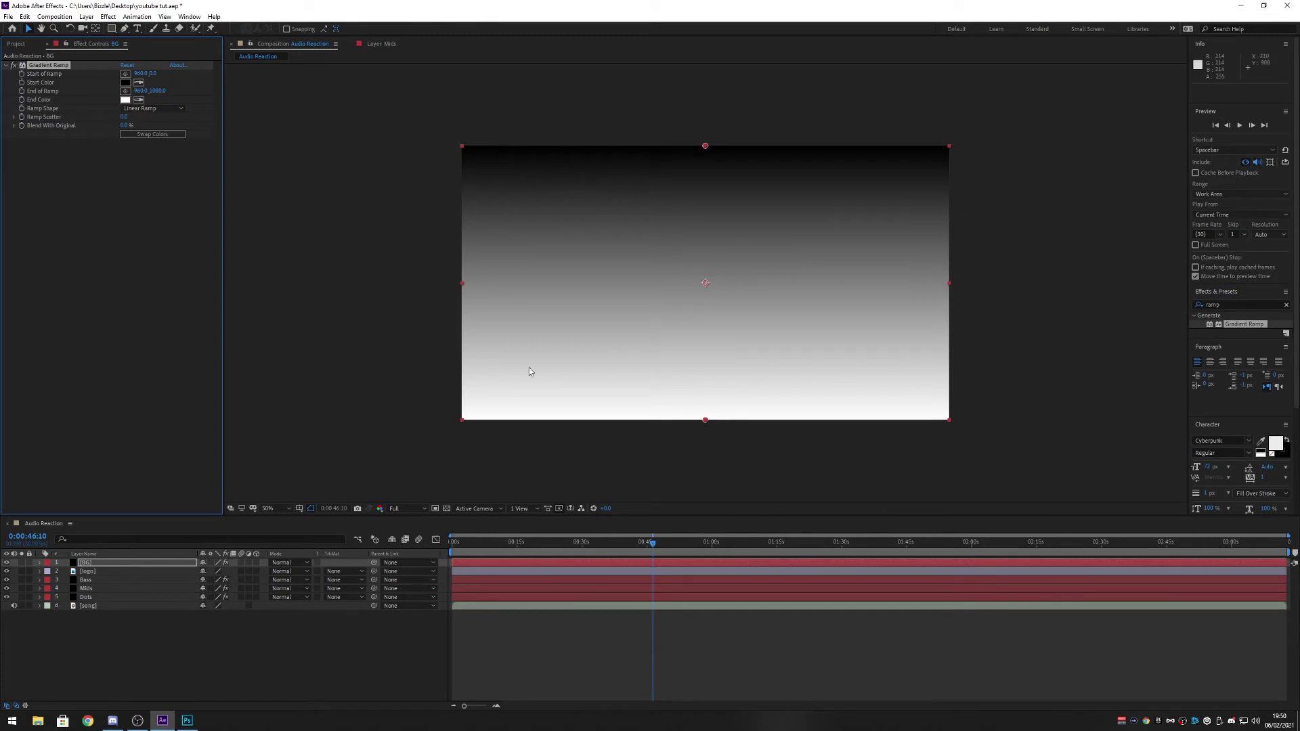
pyautogui.hotkey('alt', 'Tab')
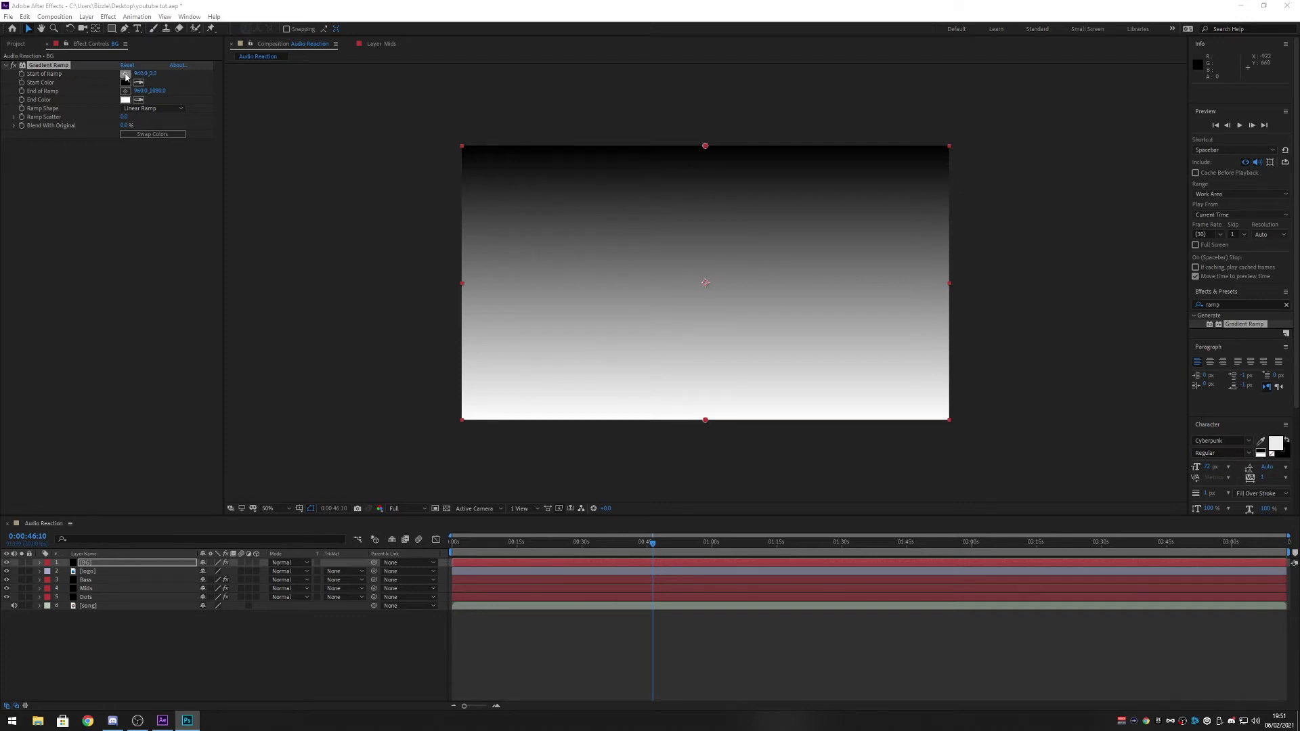
pyautogui.click(159, 109)
pyautogui.click(156, 130)
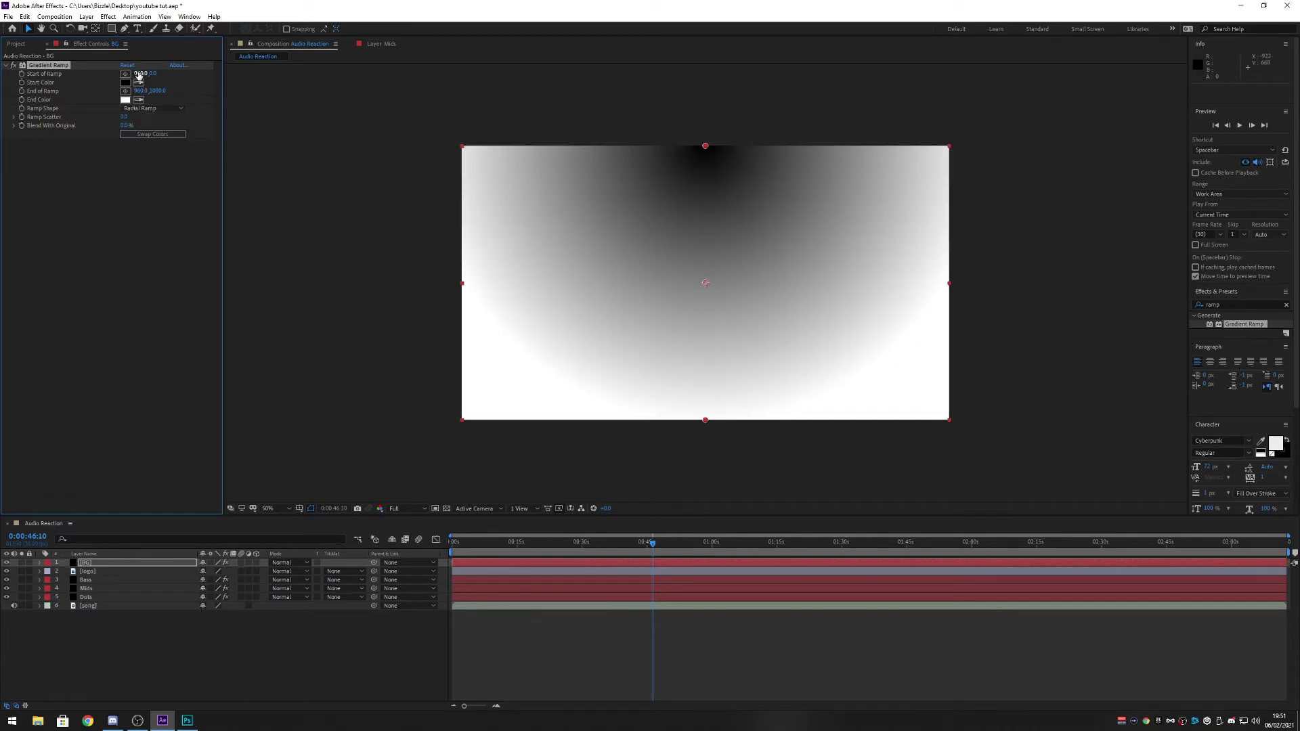
# - Set the ramp's Start Y to 535 and its End of Ramp to X 1080, Y 1100
pyautogui.click(153, 74)
pyautogui.write('535')
pyautogui.press('Return')
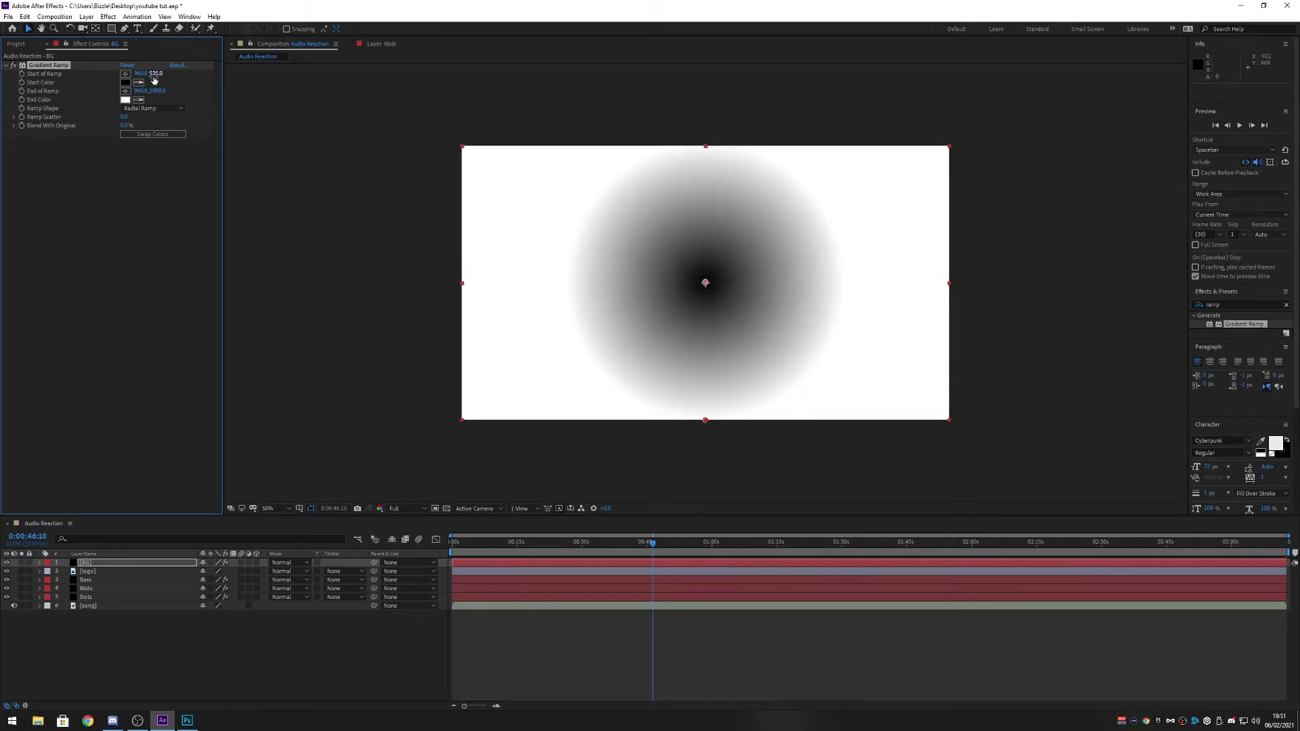
pyautogui.click(142, 91)
pyautogui.click(143, 90)
pyautogui.write('10')
pyautogui.write('80')
pyautogui.press('Return')
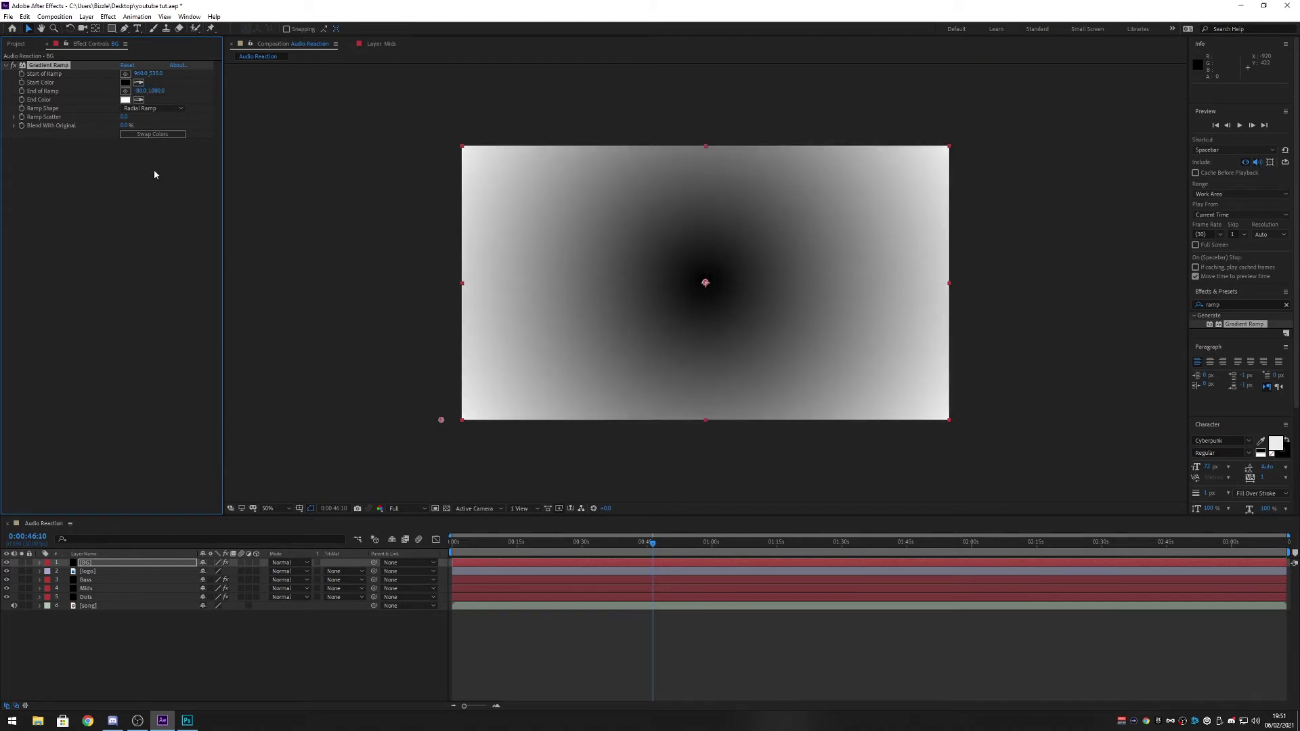
pyautogui.click(160, 92)
pyautogui.press('Return')
# - Set the Gradient Ramp start colour to a dark brown
pyautogui.click(126, 82)
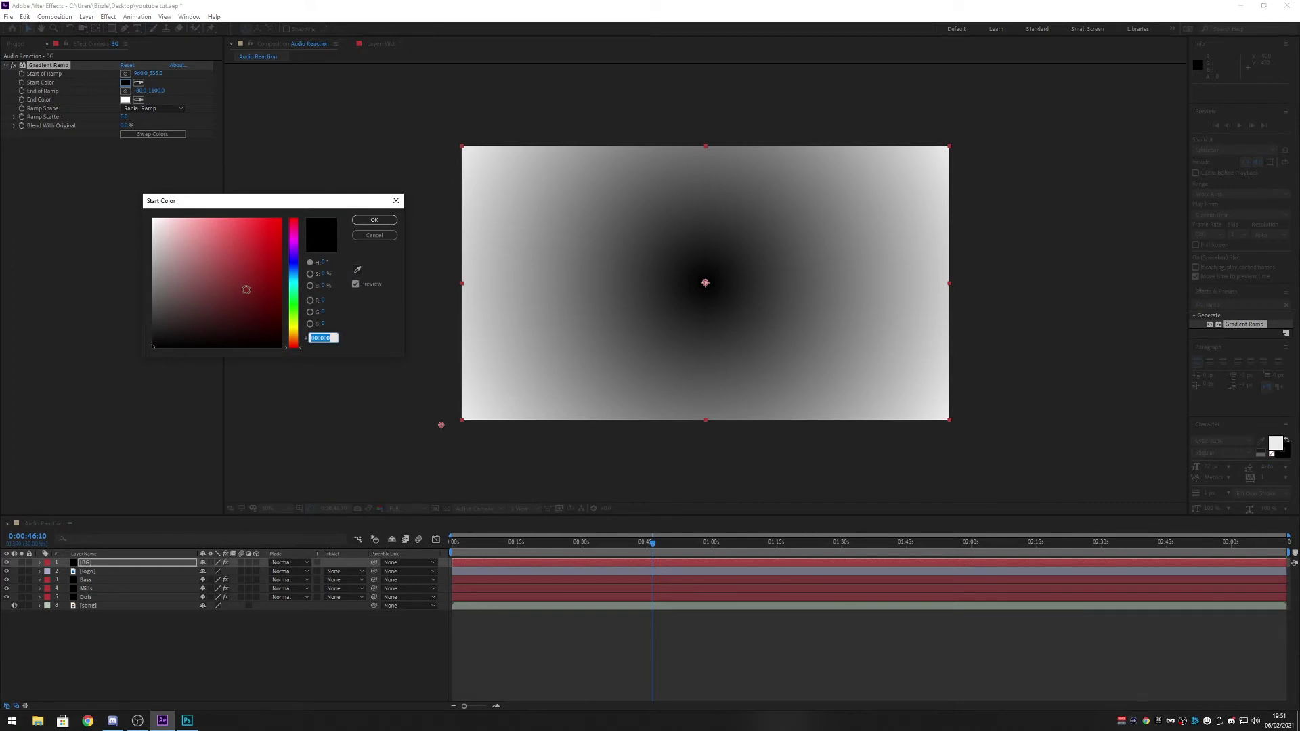
pyautogui.click(357, 269)
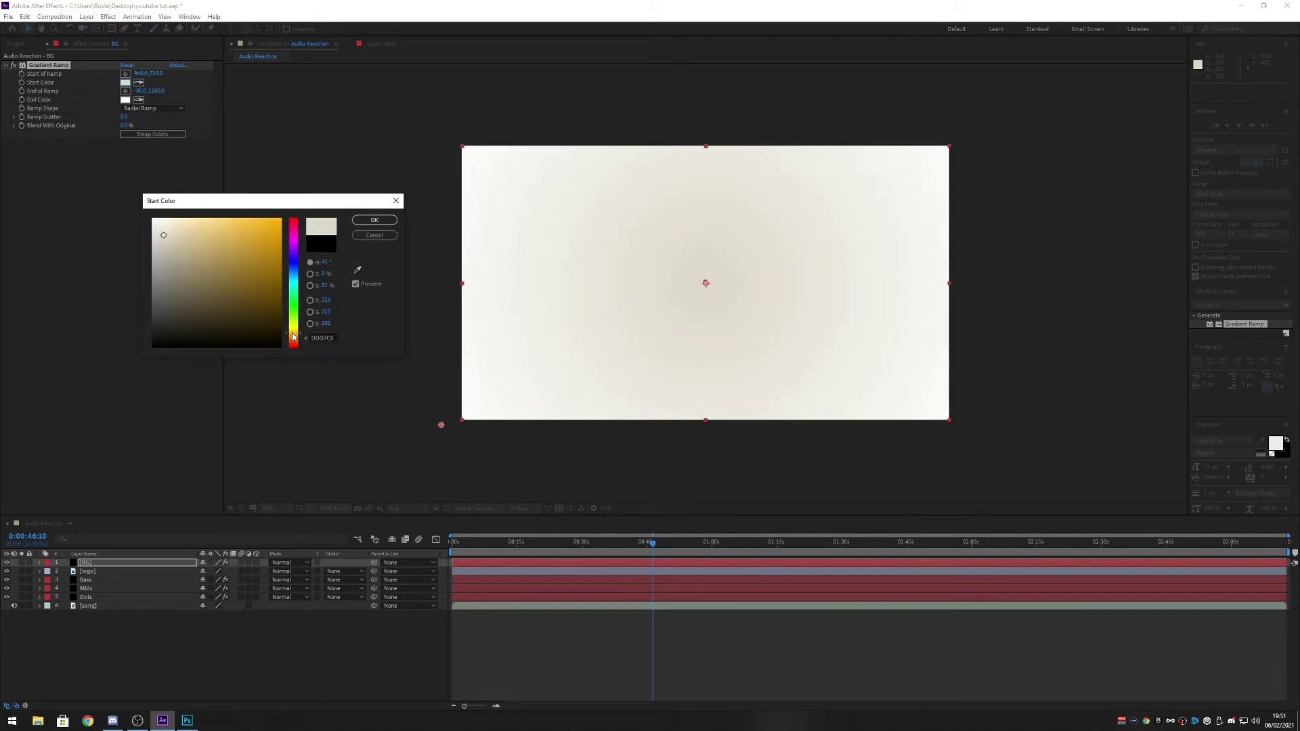
pyautogui.click(272, 264)
pyautogui.click(281, 263)
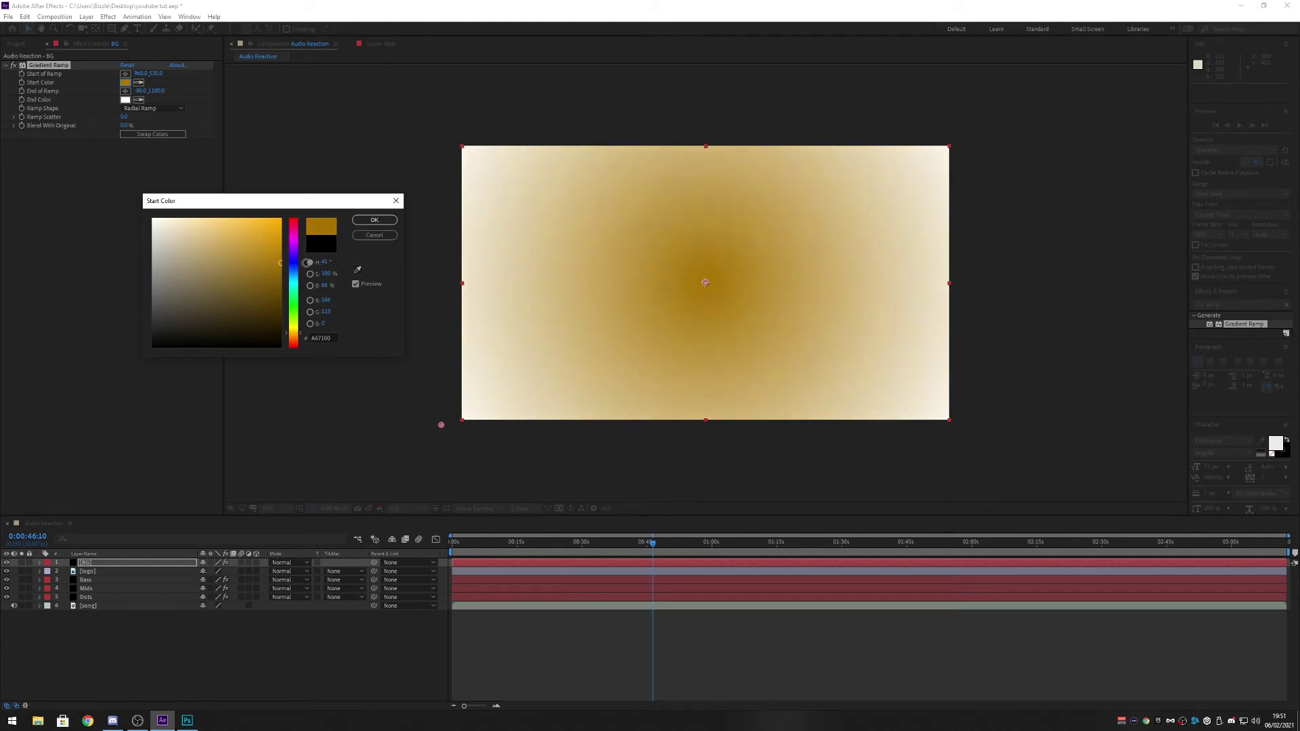
pyautogui.click(290, 340)
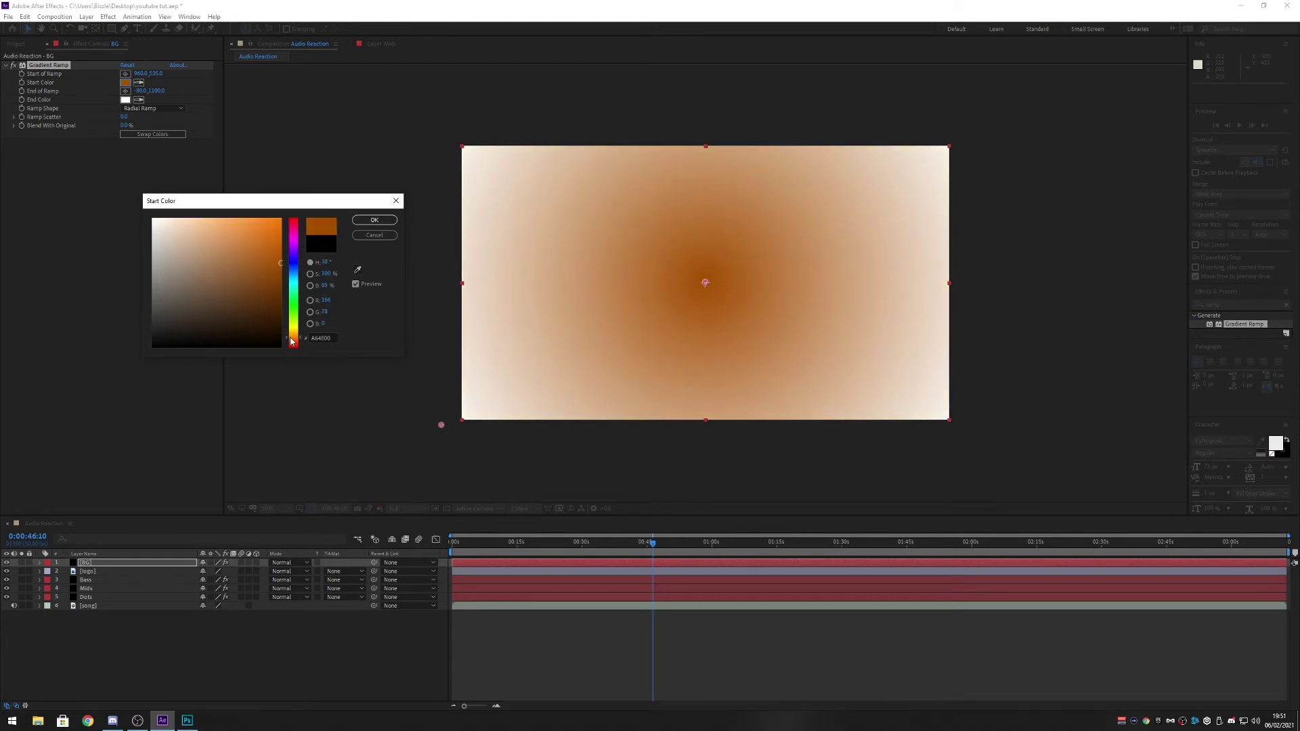
pyautogui.moveTo(293, 340); pyautogui.dragTo(294, 343)
pyautogui.moveTo(262, 257); pyautogui.dragTo(287, 280)
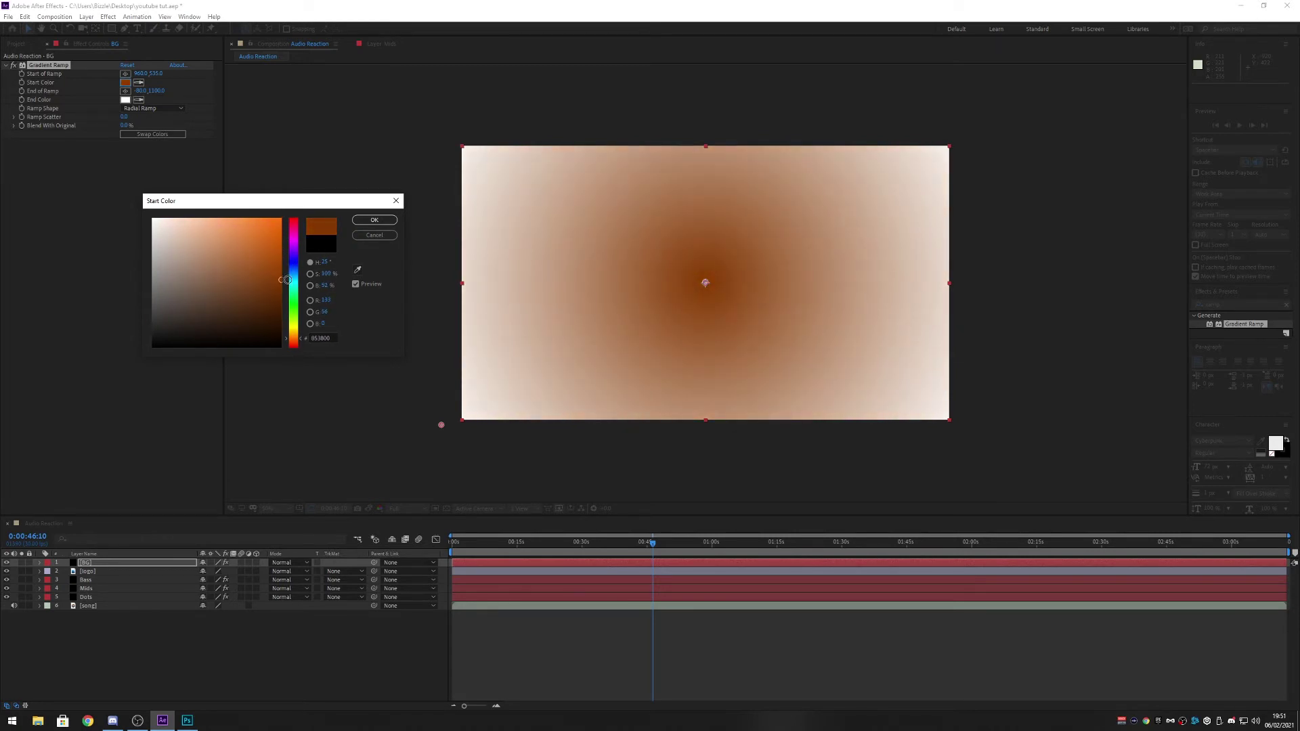
pyautogui.click(374, 220)
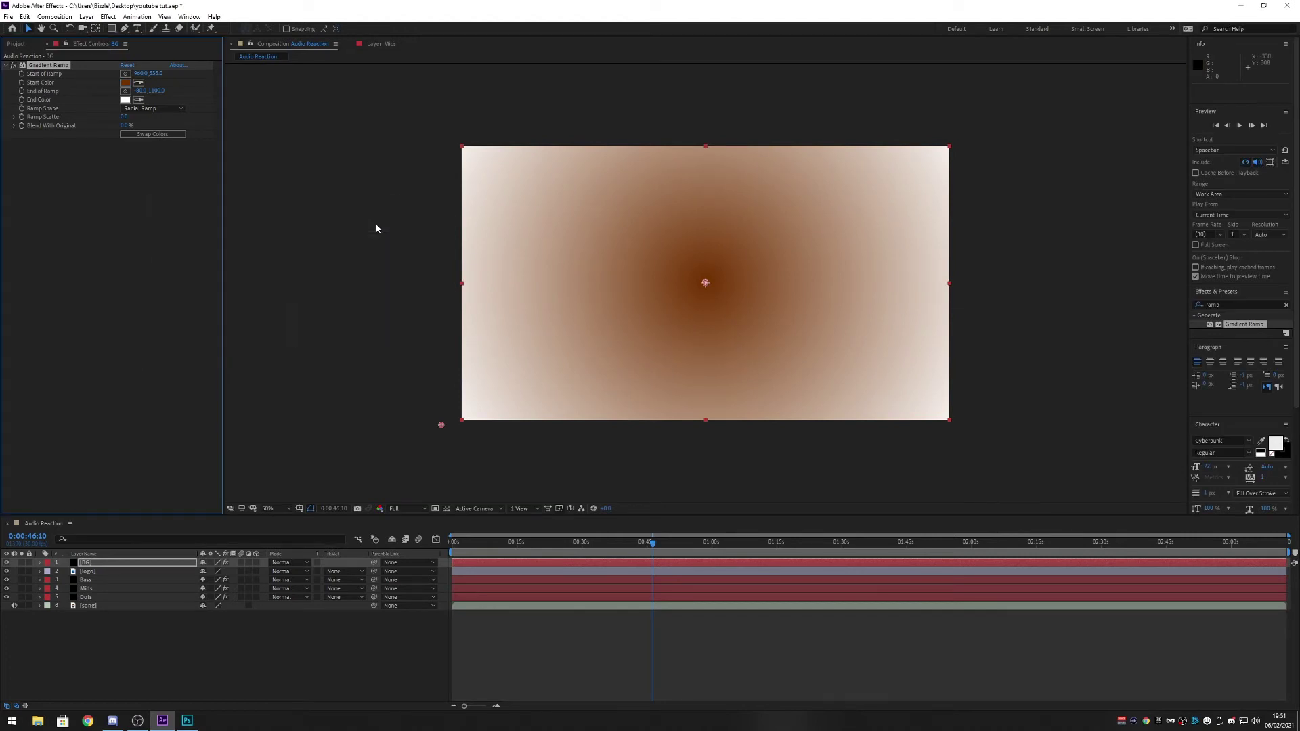
# - Make the gradient's end colour black and darken the start colour further
pyautogui.click(126, 100)
pyautogui.moveTo(201, 257); pyautogui.dragTo(151, 372)
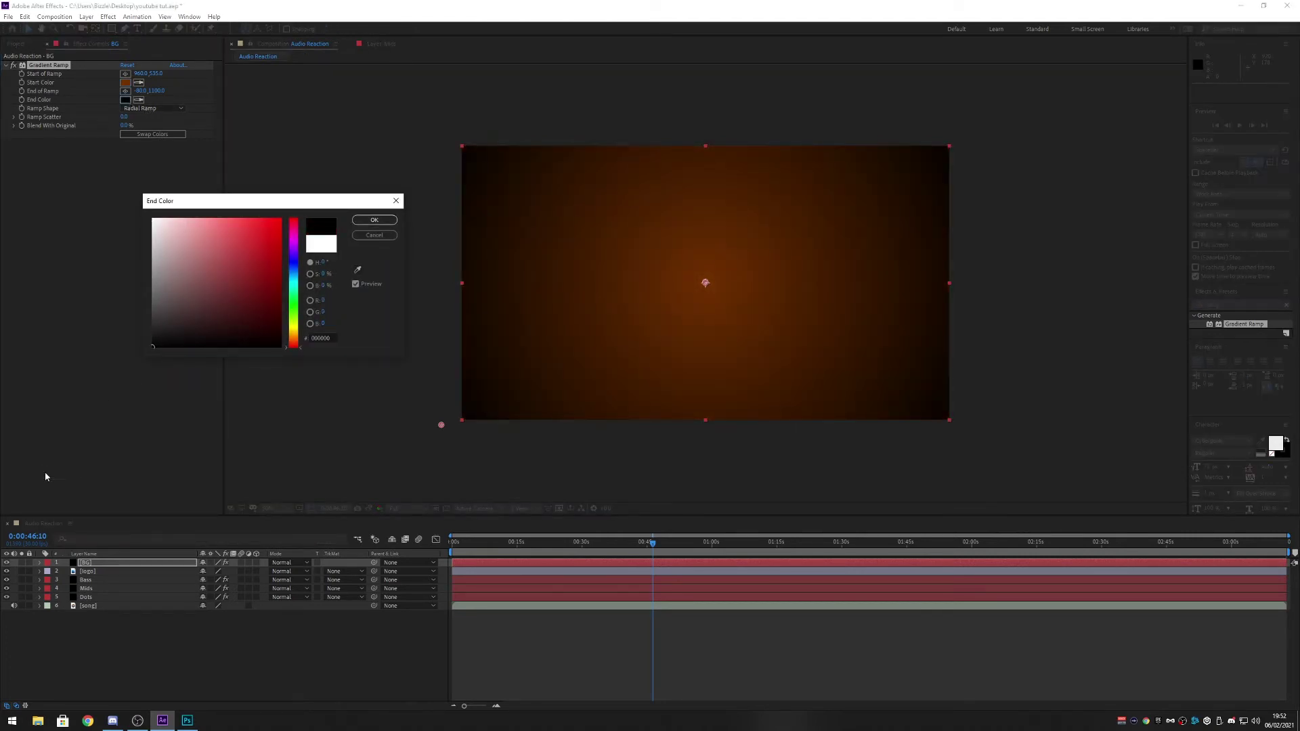
pyautogui.click(373, 222)
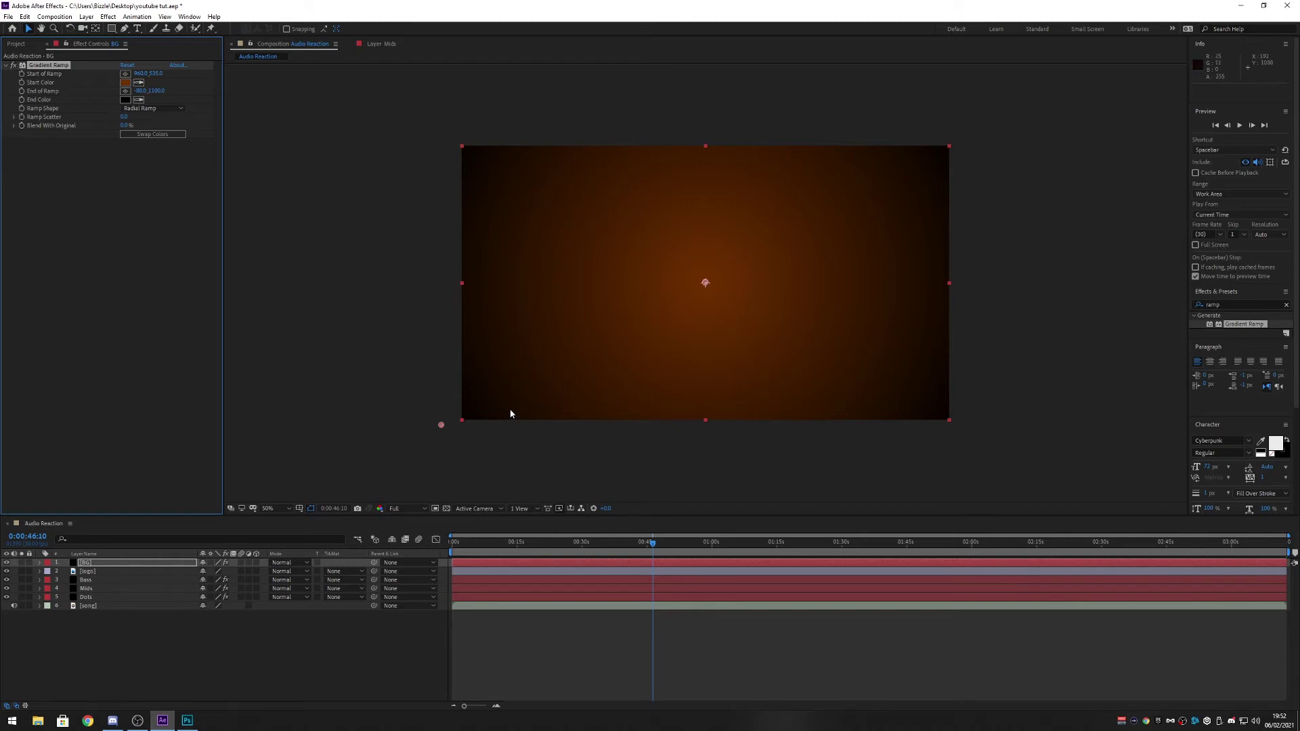
pyautogui.click(126, 82)
pyautogui.moveTo(284, 298); pyautogui.dragTo(284, 312)
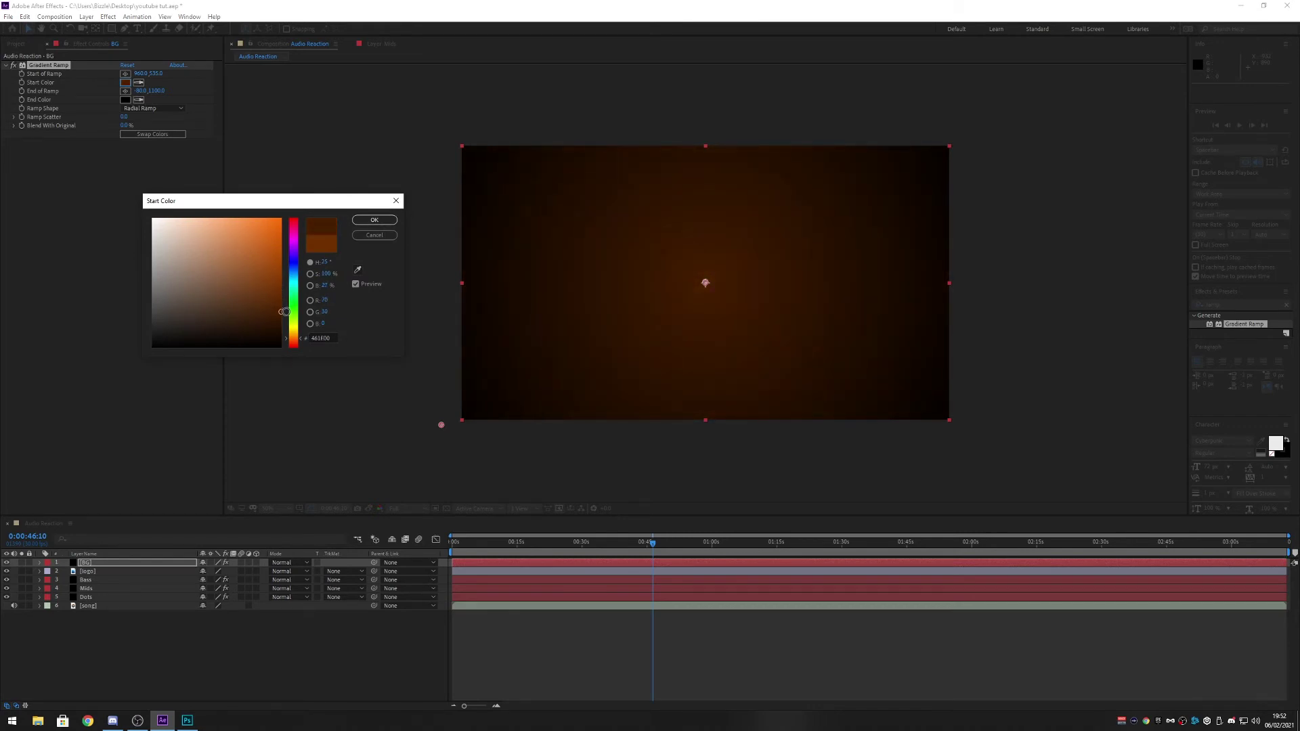
pyautogui.click(374, 220)
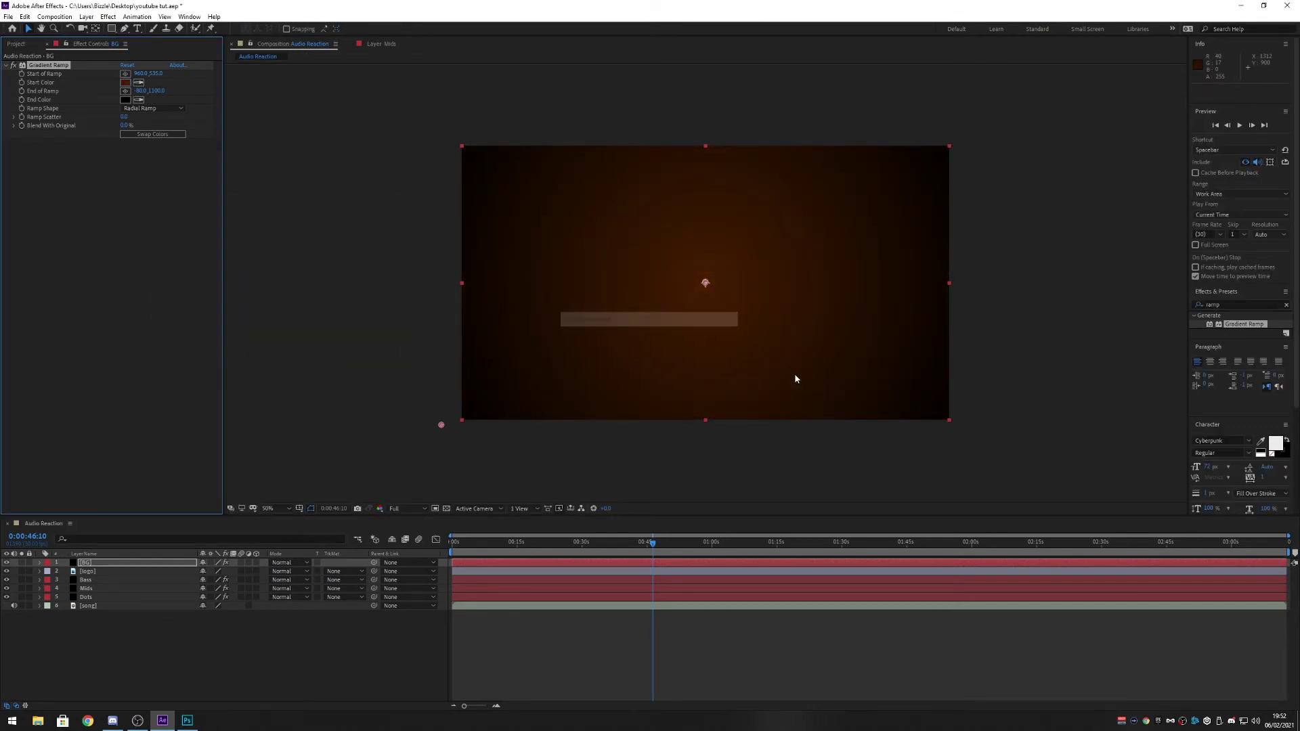
# - Move the BG layer to the bottom of the layer stack
pyautogui.scroll(-2, 796, 379)
pyautogui.scroll(4, 796, 379)
pyautogui.scroll(-2, 796, 378)
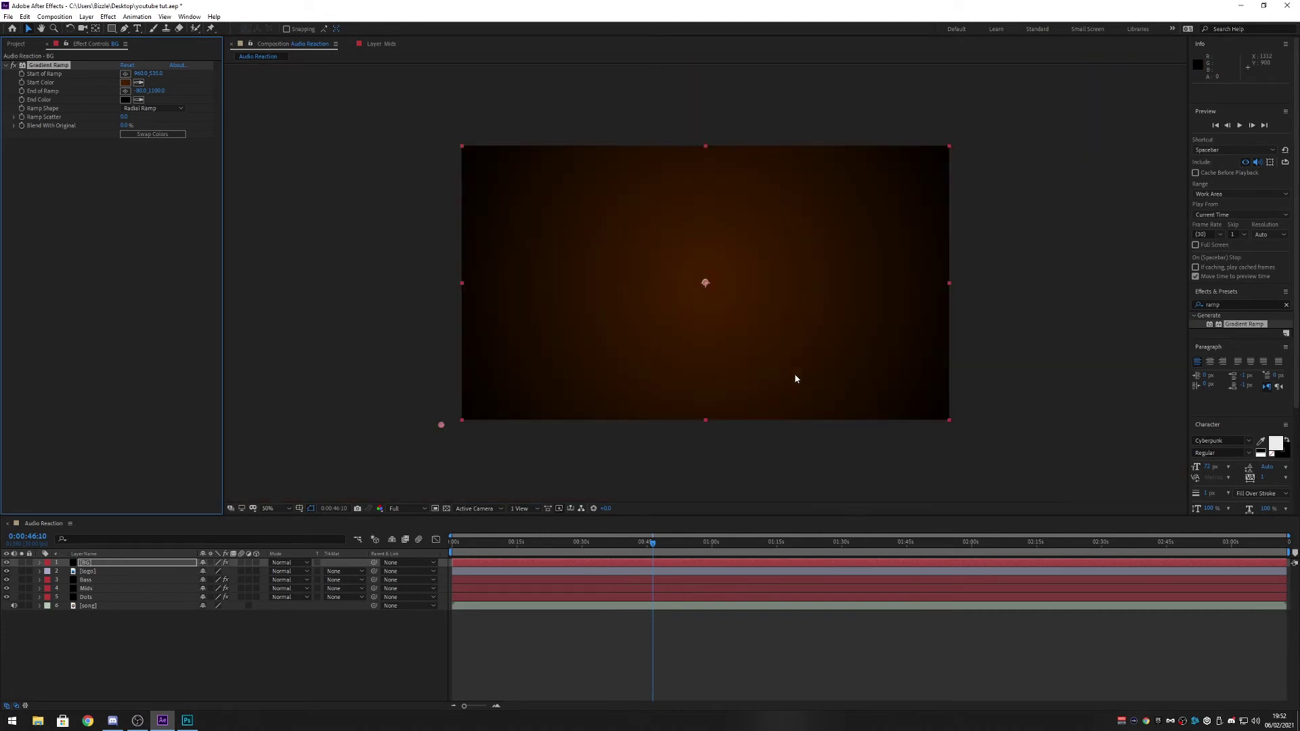
pyautogui.click(122, 588)
pyautogui.click(91, 565)
pyautogui.moveTo(91, 564); pyautogui.dragTo(95, 611)
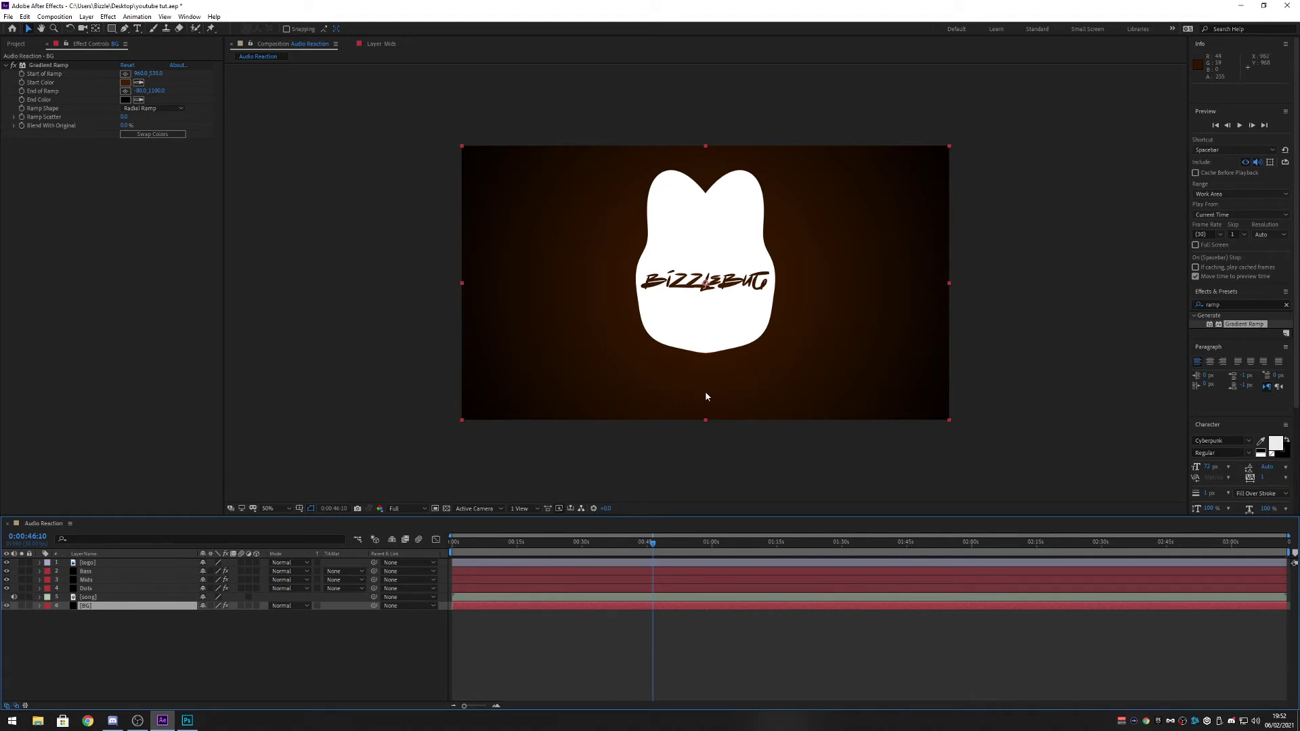
# - Brighten the gradient's start colour and shift its hue toward red
pyautogui.press('.')
pyautogui.press('.')
pyautogui.press(',')
pyautogui.press(',')
pyautogui.click(221, 675)
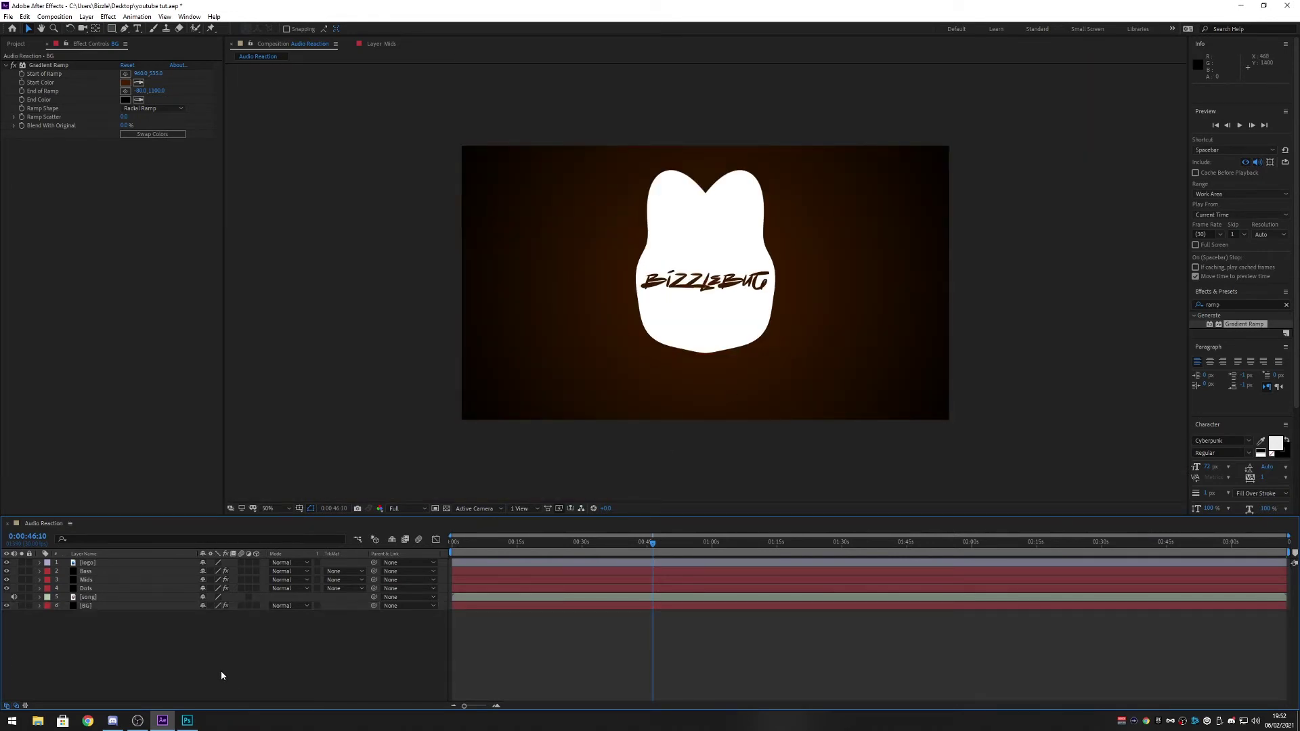
pyautogui.click(125, 82)
pyautogui.click(280, 297)
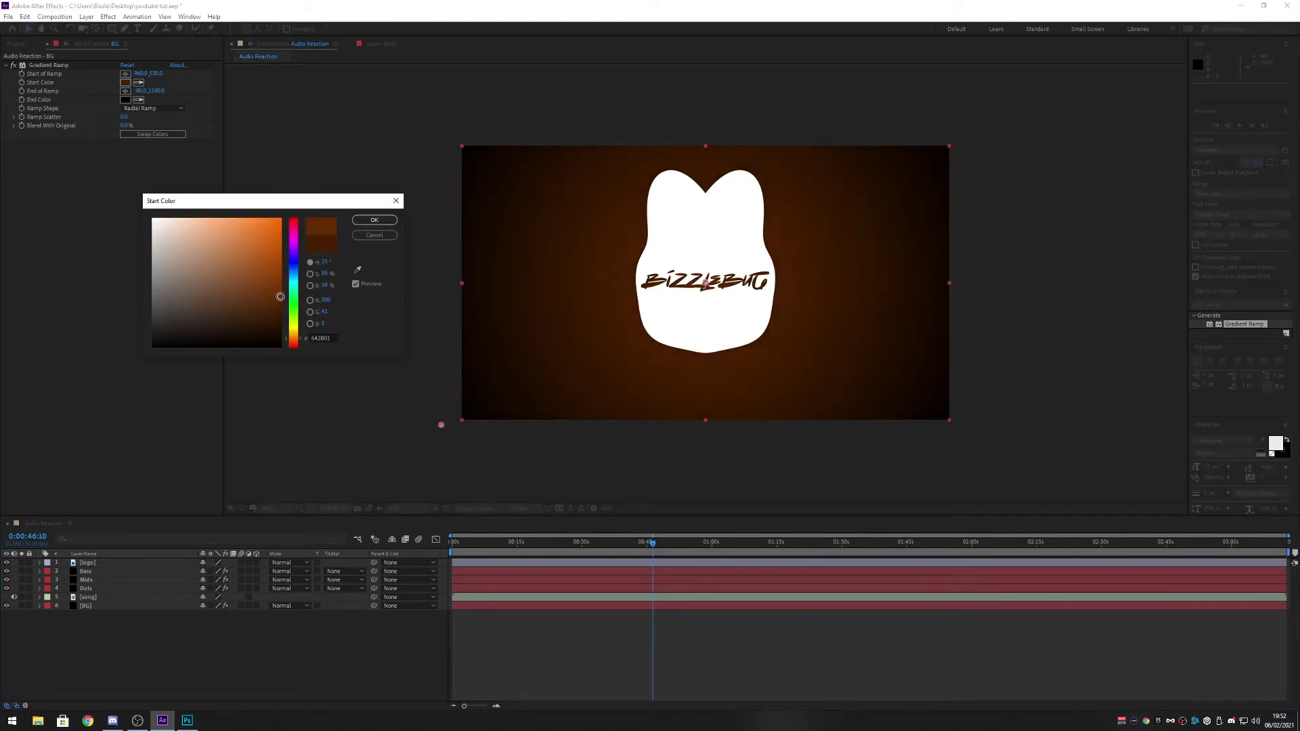
pyautogui.moveTo(281, 296)
pyautogui.mouseDown()
pyautogui.moveTo(291, 189)
pyautogui.moveTo(291, 266)
pyautogui.mouseUp()
pyautogui.moveTo(295, 329); pyautogui.dragTo(295, 344)
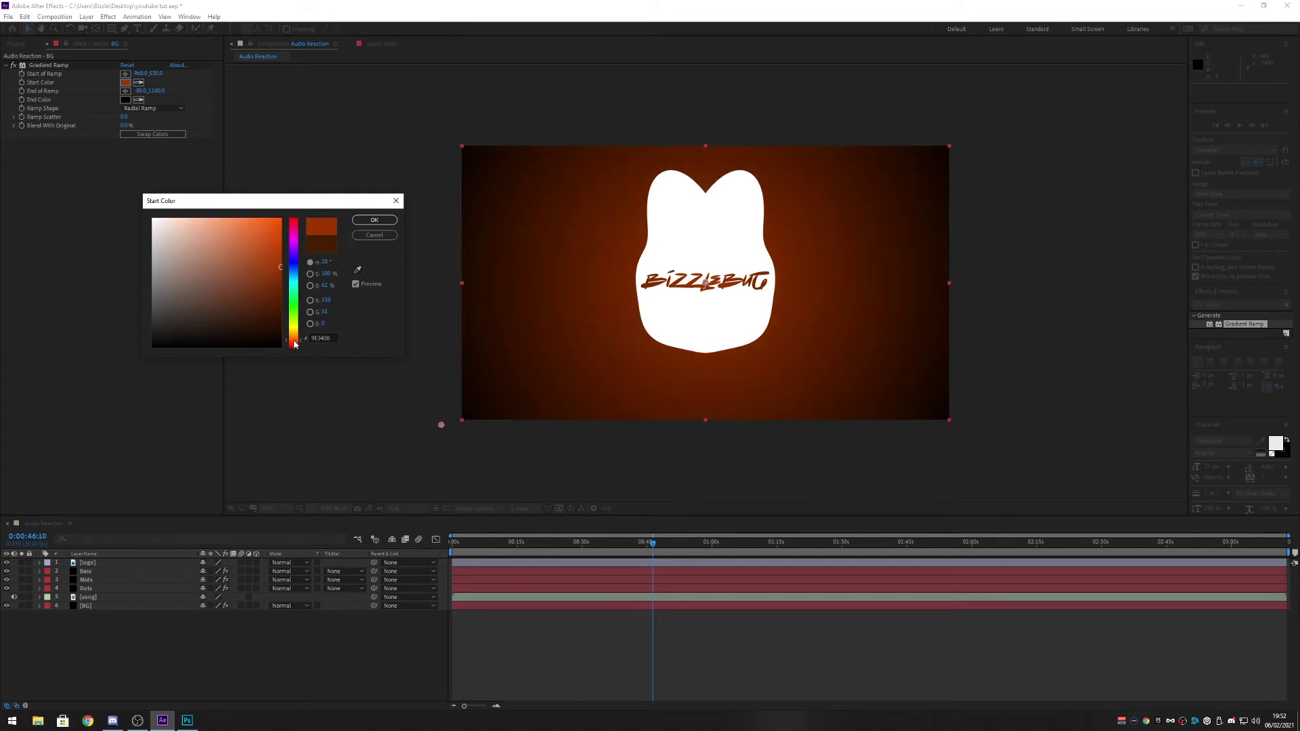
pyautogui.moveTo(280, 268)
pyautogui.mouseDown()
pyautogui.moveTo(287, 259)
pyautogui.moveTo(284, 342)
pyautogui.moveTo(296, 229)
pyautogui.moveTo(296, 289)
pyautogui.mouseUp()
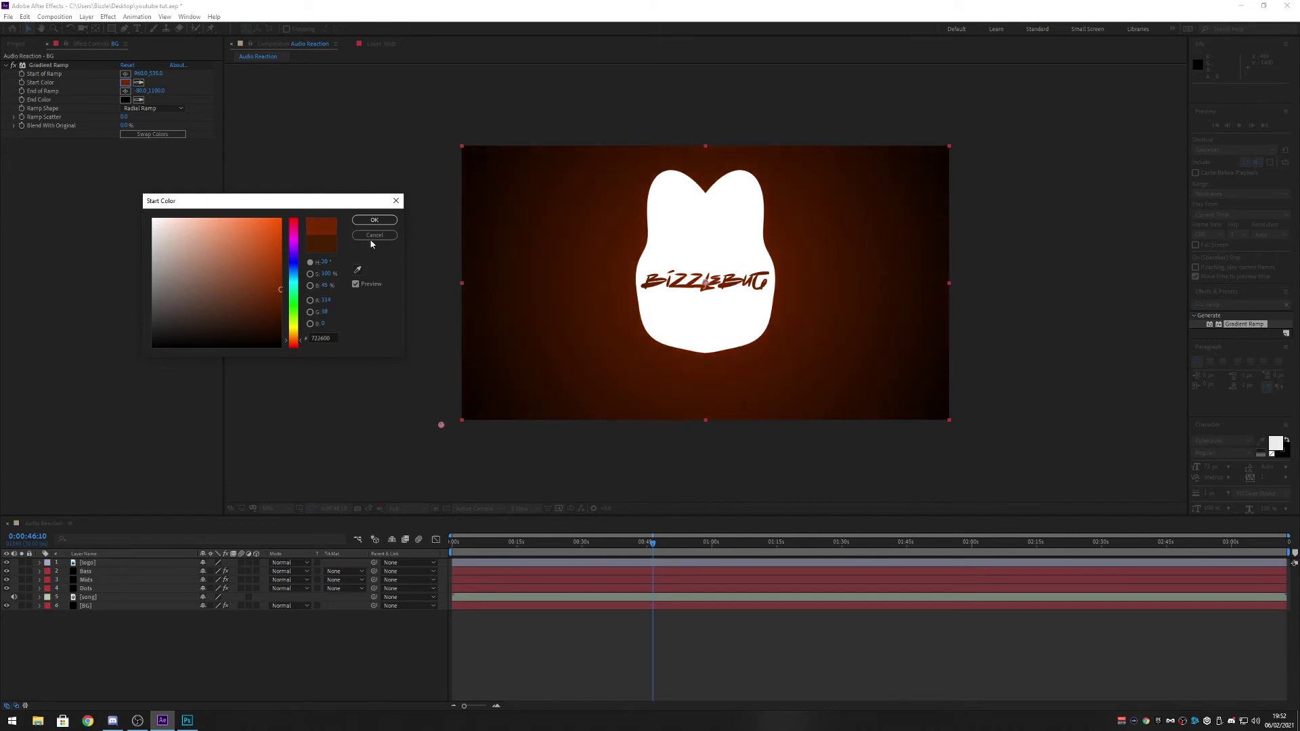
# - Try red, orange and yellow hues, then settle on deep red-orange C43300
pyautogui.click(277, 281)
pyautogui.click(281, 277)
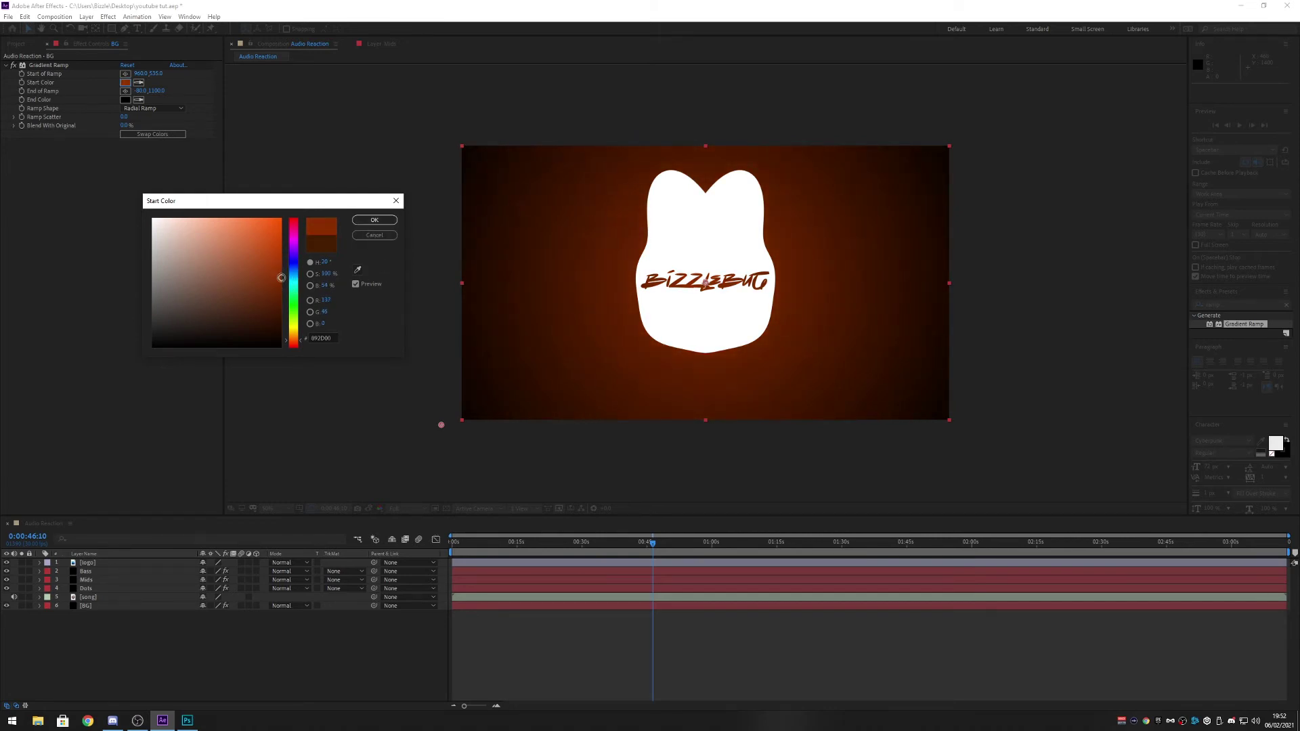
pyautogui.click(283, 310)
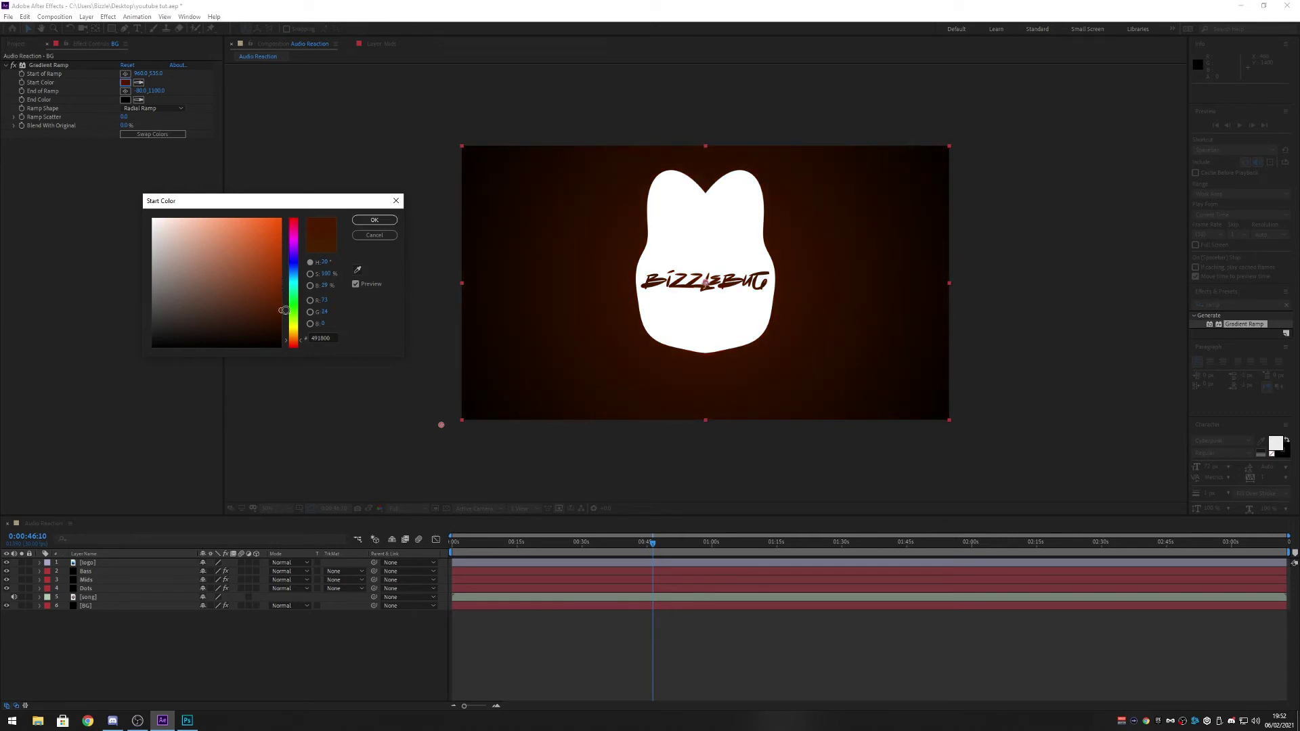
pyautogui.moveTo(288, 343)
pyautogui.mouseDown()
pyautogui.moveTo(289, 329)
pyautogui.moveTo(289, 356)
pyautogui.moveTo(287, 338)
pyautogui.mouseUp()
pyautogui.moveTo(280, 311); pyautogui.dragTo(331, 200)
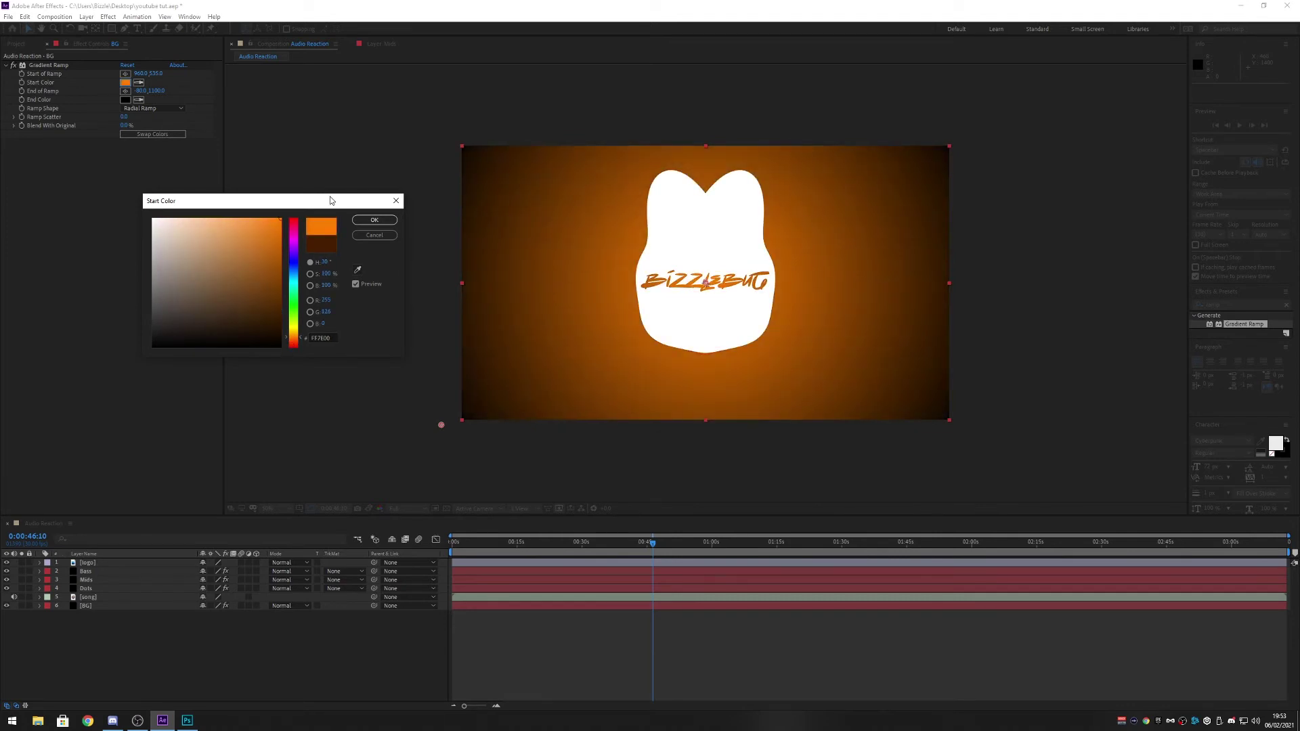
pyautogui.moveTo(288, 341); pyautogui.dragTo(277, 388)
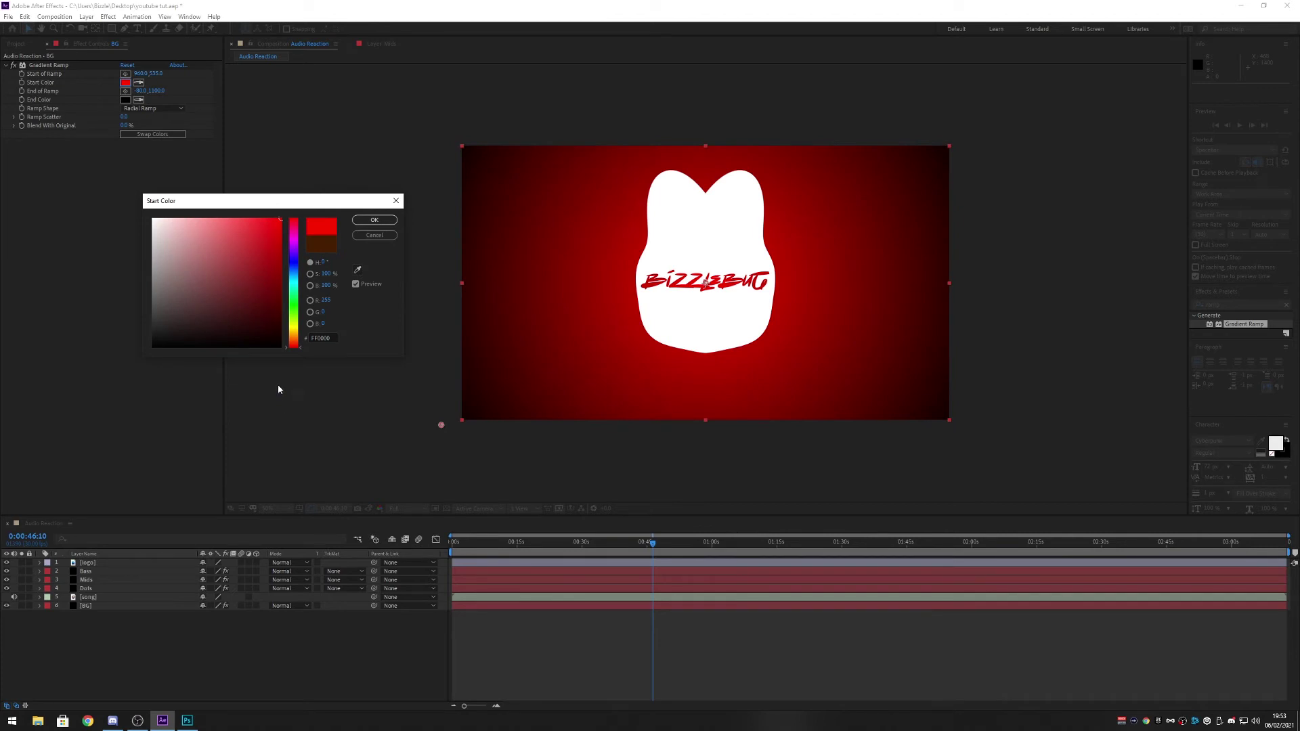
pyautogui.moveTo(277, 289); pyautogui.dragTo(296, 346)
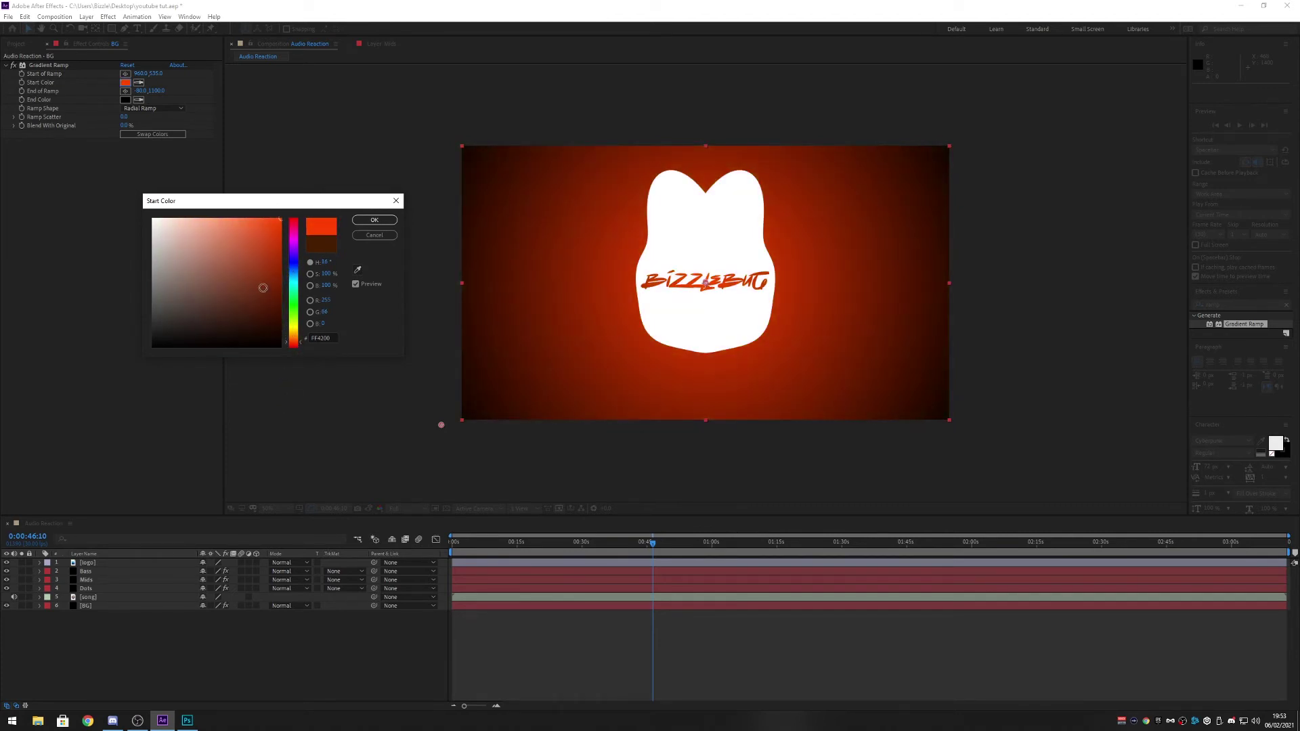
pyautogui.moveTo(262, 288); pyautogui.dragTo(294, 249)
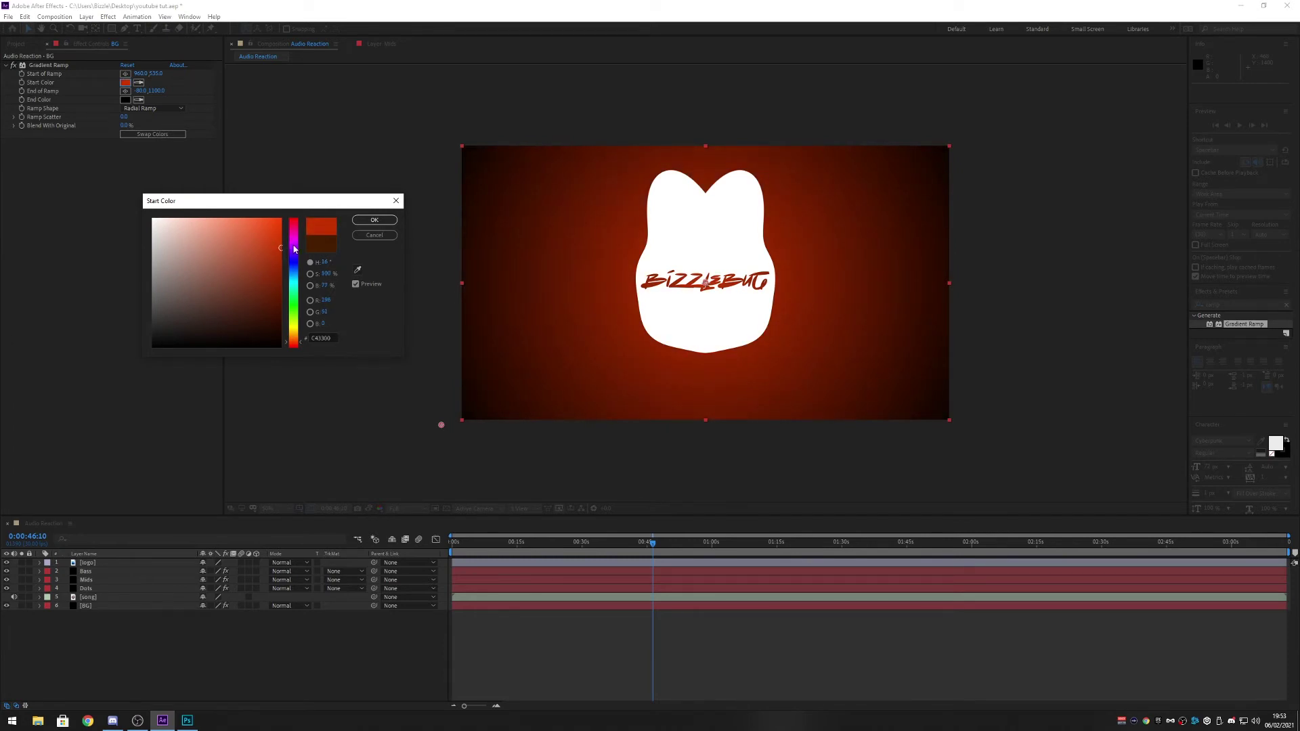
pyautogui.click(374, 220)
# - Drag the ramp's end point past the lower-left corner, scrub the timeline, and view at 100%
pyautogui.moveTo(442, 428); pyautogui.dragTo(471, 416)
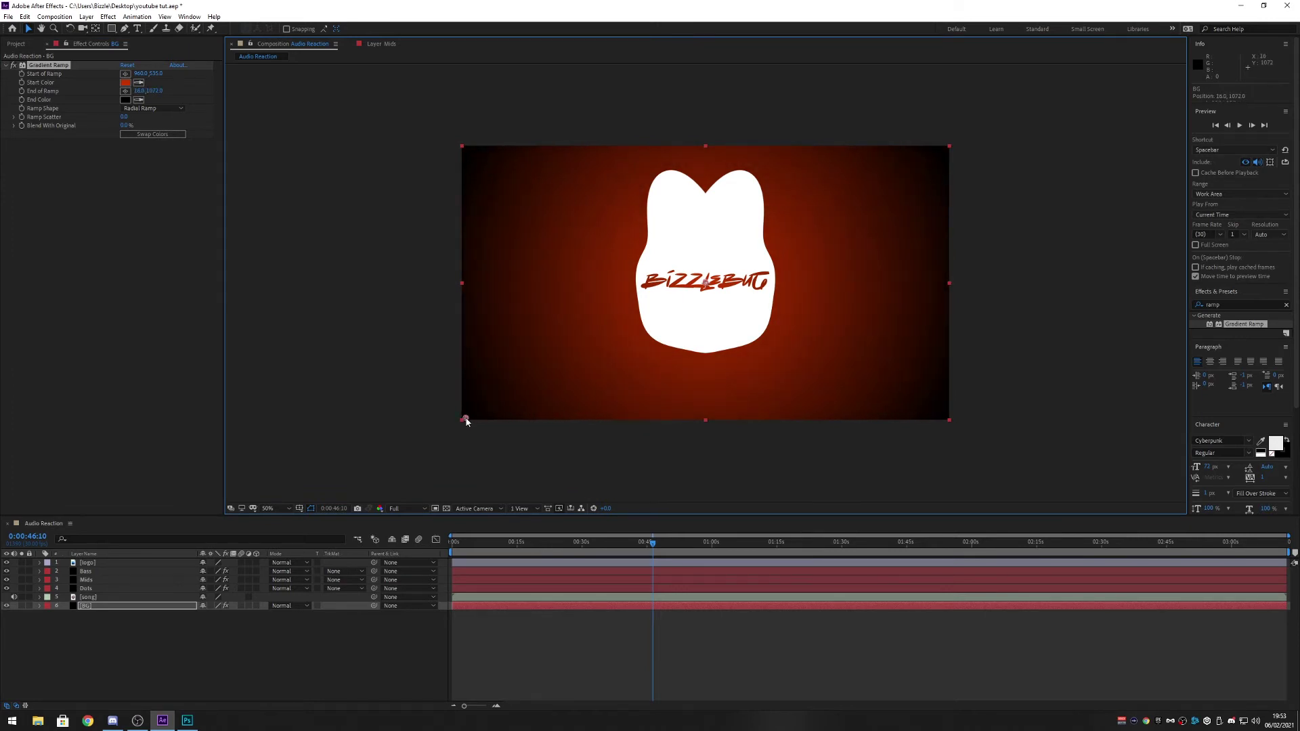
pyautogui.moveTo(489, 407); pyautogui.dragTo(429, 452)
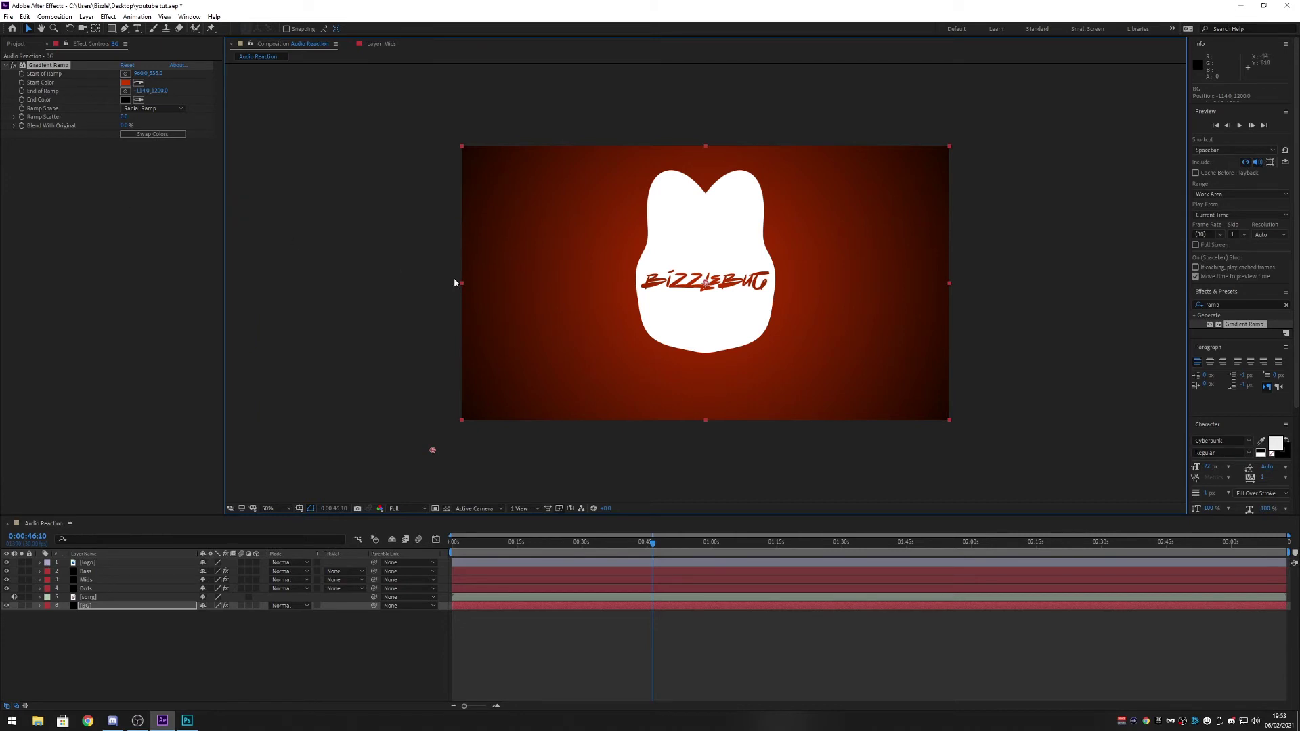
pyautogui.click(550, 543)
pyautogui.moveTo(550, 543); pyautogui.dragTo(449, 544)
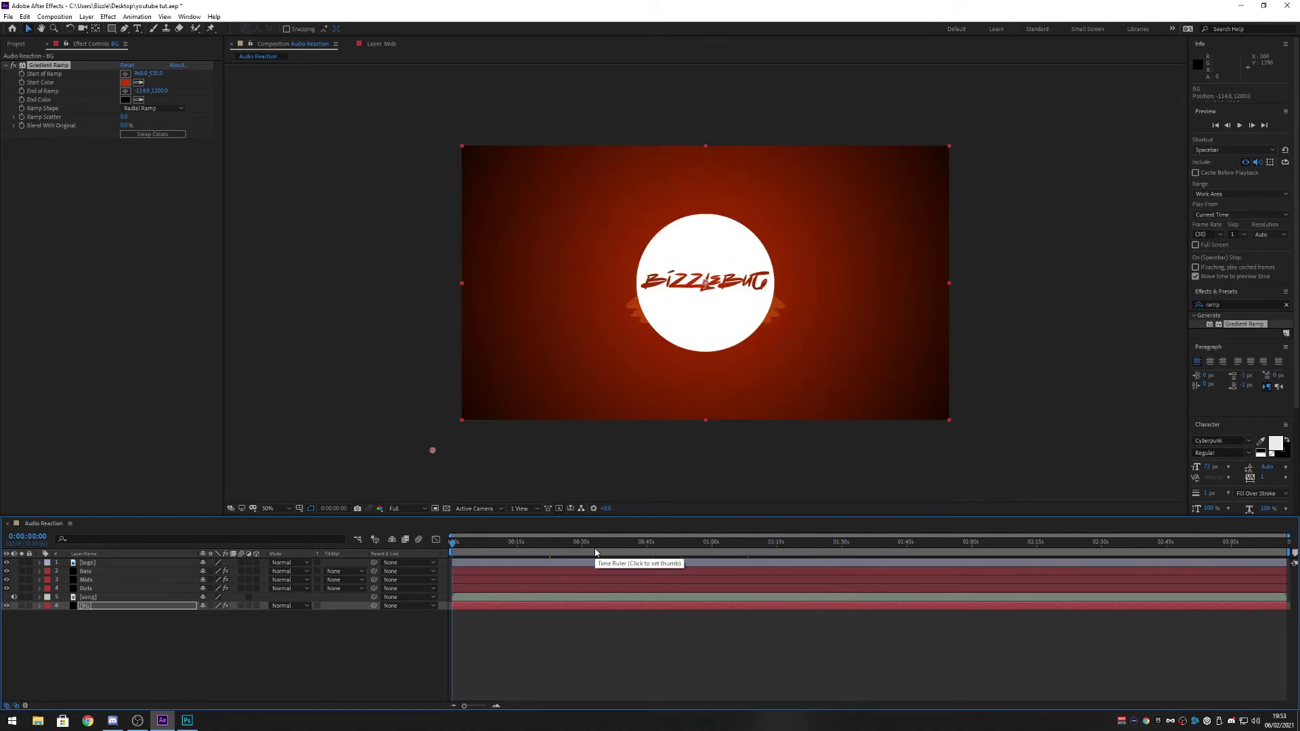
pyautogui.press('/')
pyautogui.press(',')
pyautogui.press('.')
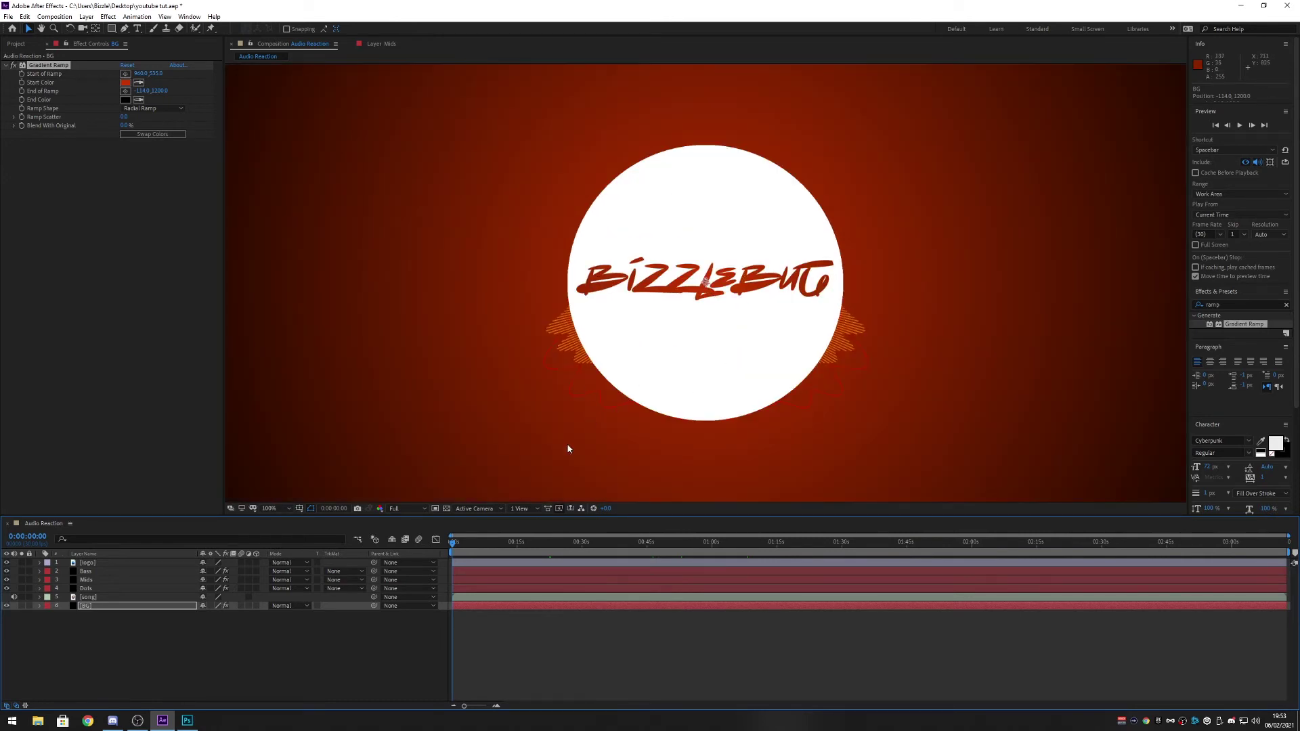
# - Enter 651A00 as the gradient's start colour and zoom back to 50%
pyautogui.click(126, 82)
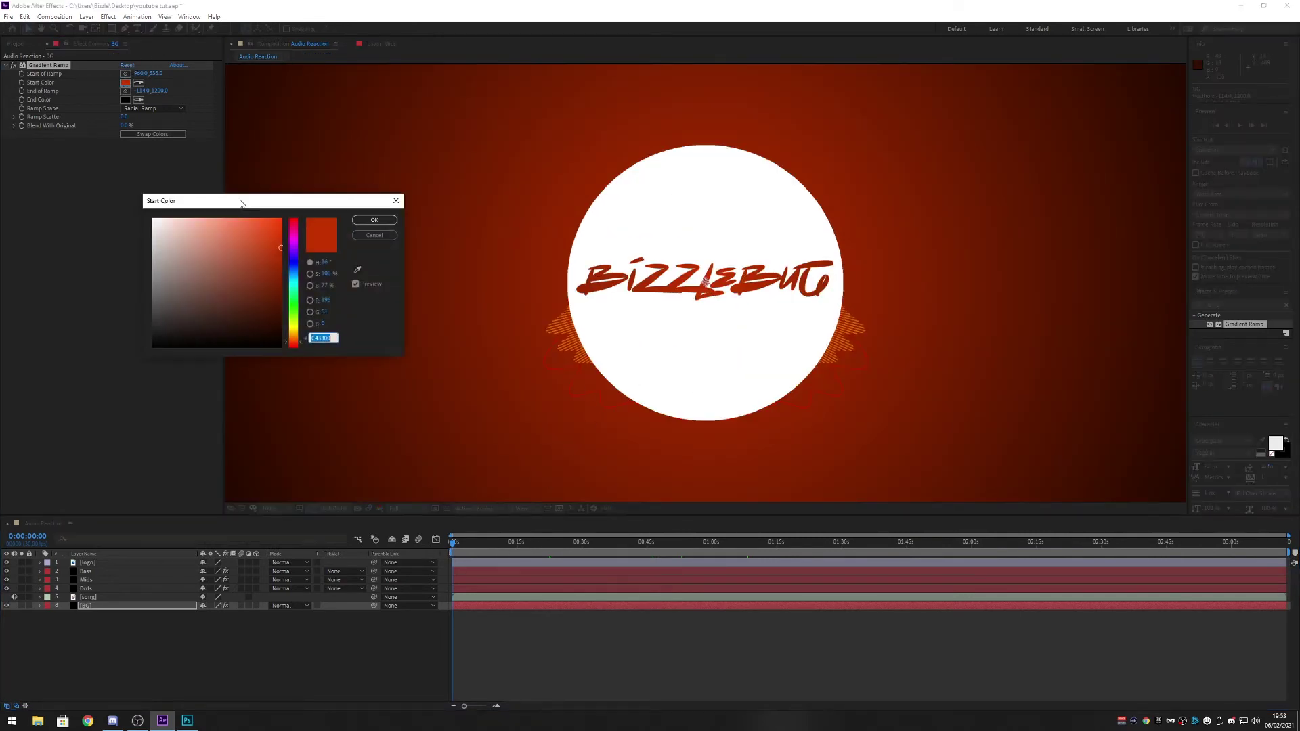
pyautogui.write('651A00')
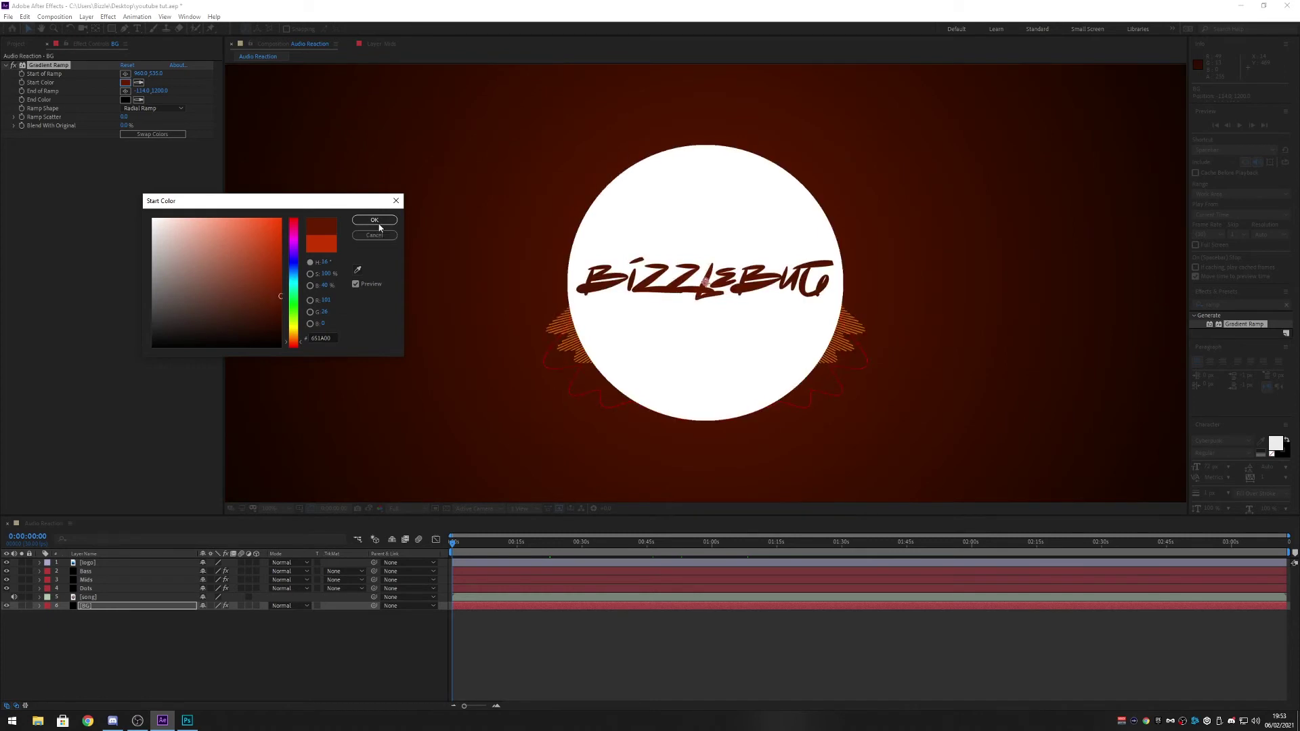
pyautogui.click(374, 220)
pyautogui.scroll(-2, 766, 401)
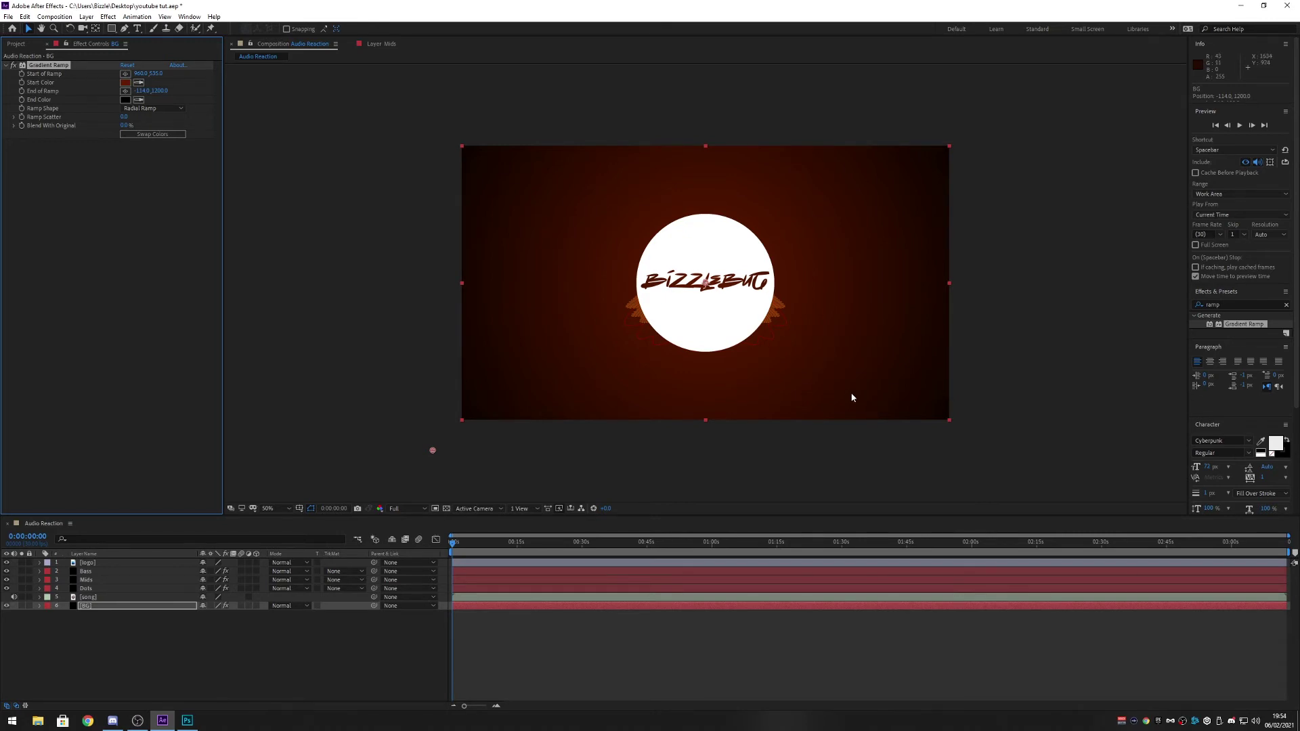
# - Preview the audio reaction from the start at Third resolution
pyautogui.moveTo(458, 549)
pyautogui.mouseDown()
pyautogui.moveTo(668, 547)
pyautogui.moveTo(433, 547)
pyautogui.mouseUp()
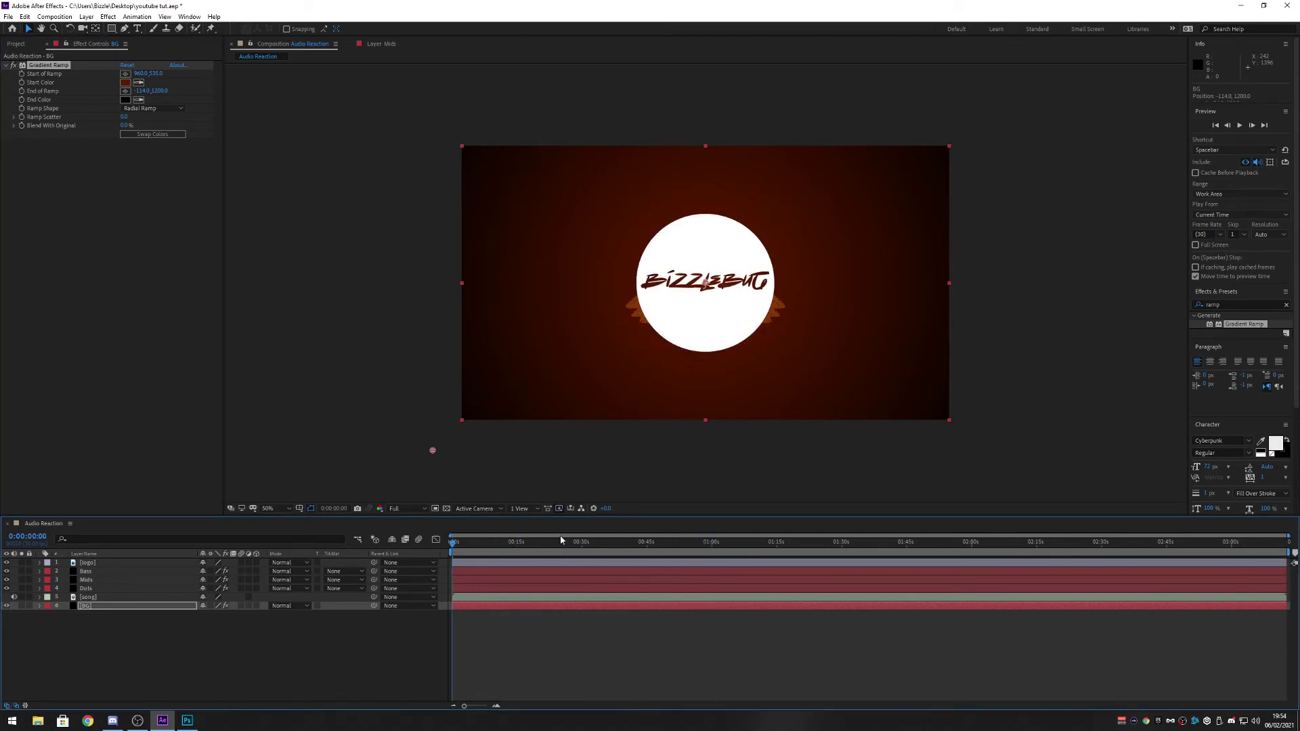
pyautogui.click(406, 509)
pyautogui.click(412, 554)
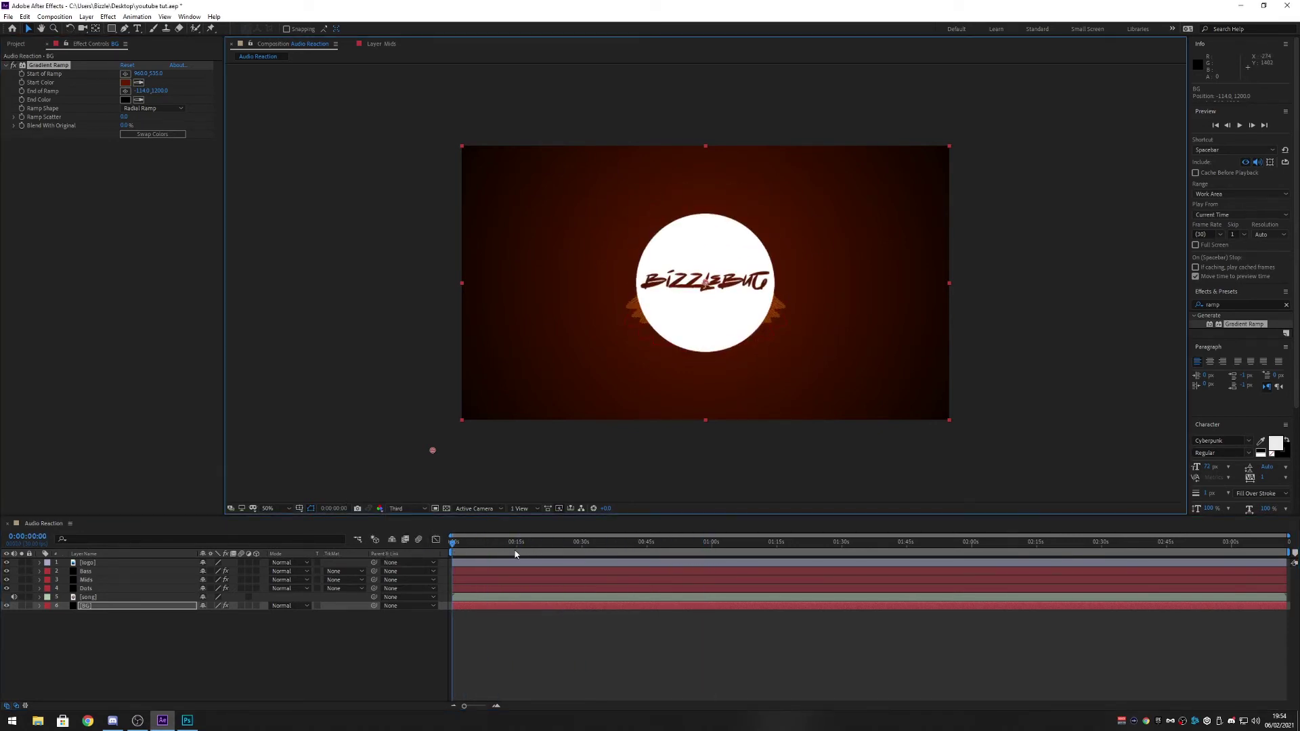
pyautogui.press('space')
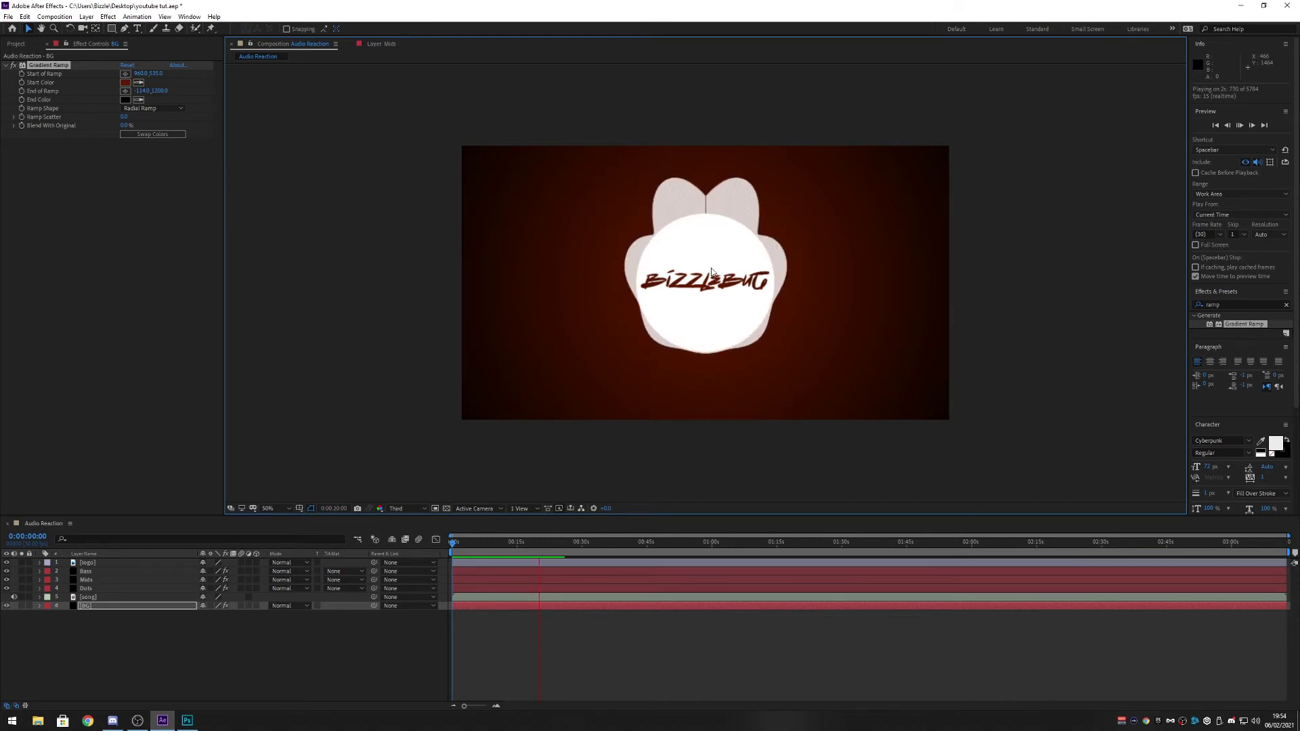
pyautogui.press('space')
# - Switch the viewer to Full resolution, enable Cache Before Playback, and play
pyautogui.click(403, 509)
pyautogui.click(402, 533)
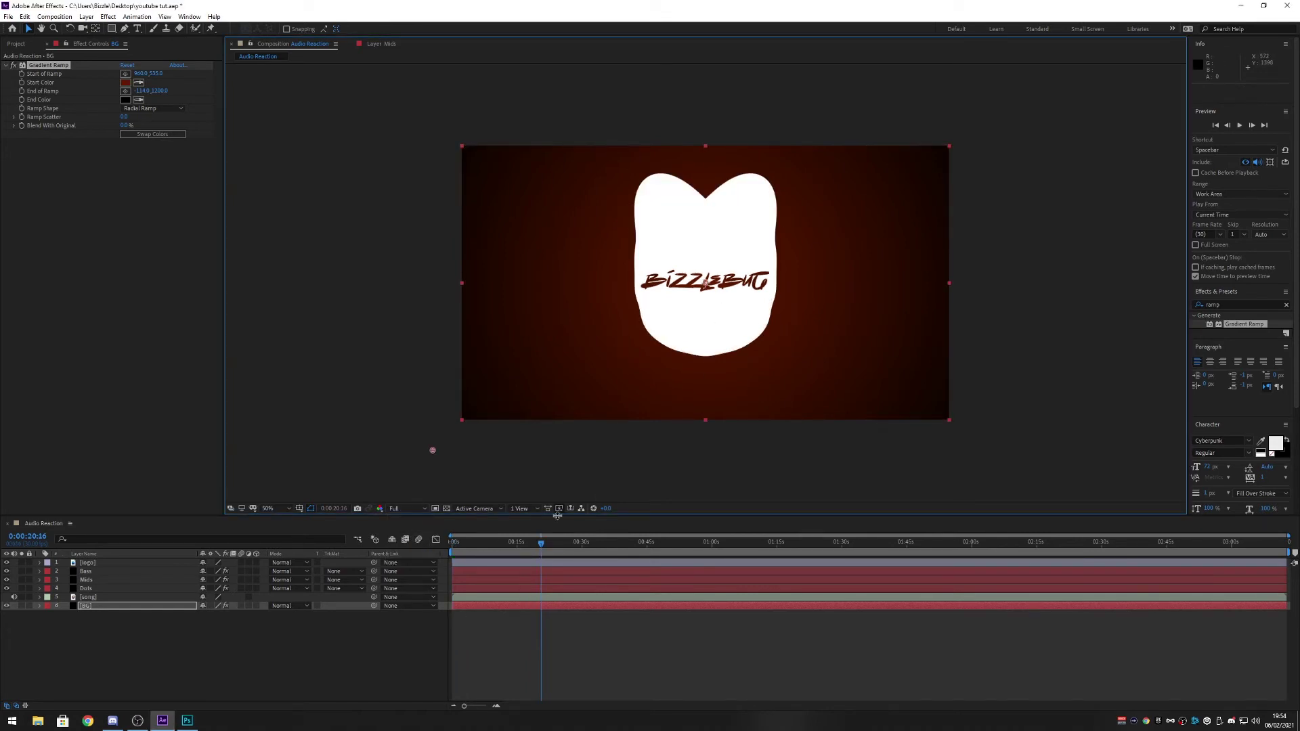
pyautogui.click(1217, 172)
pyautogui.press('space')
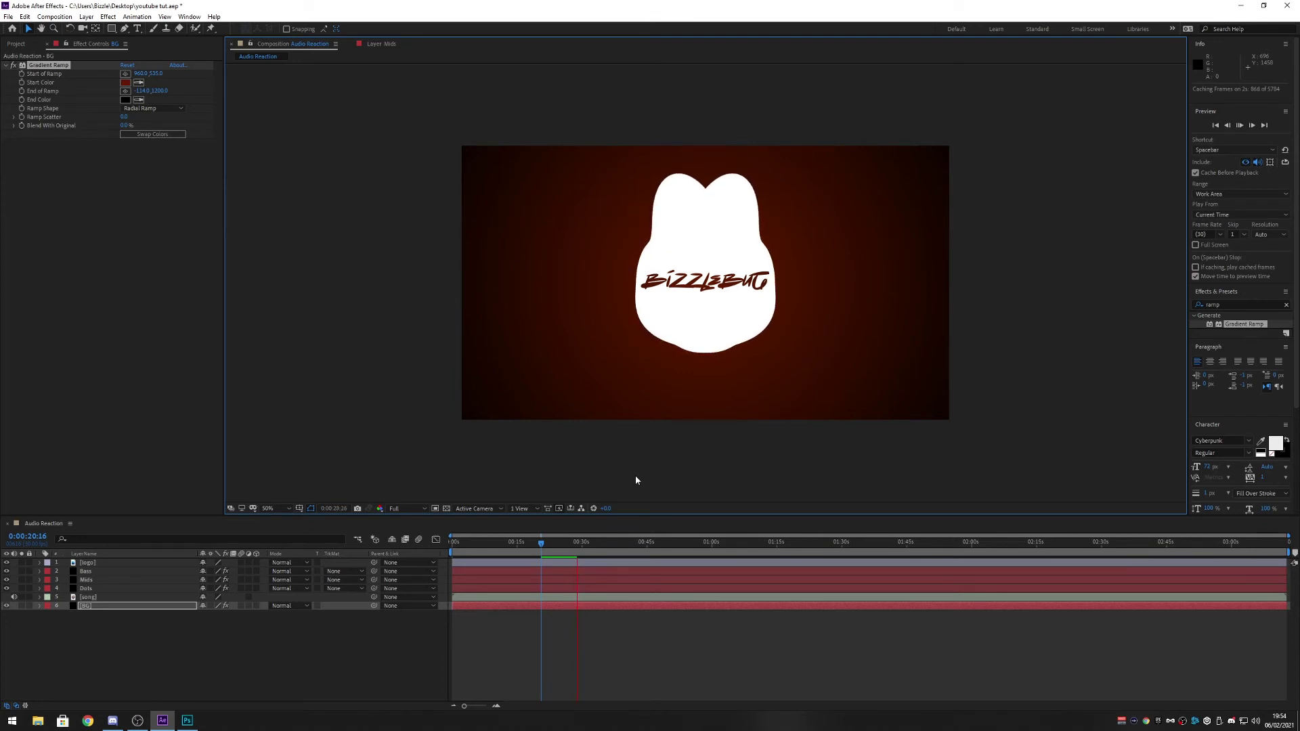
# - Replay the audio reaction from about 0:00:20 at 100% and then 50% zoom
pyautogui.press('space')
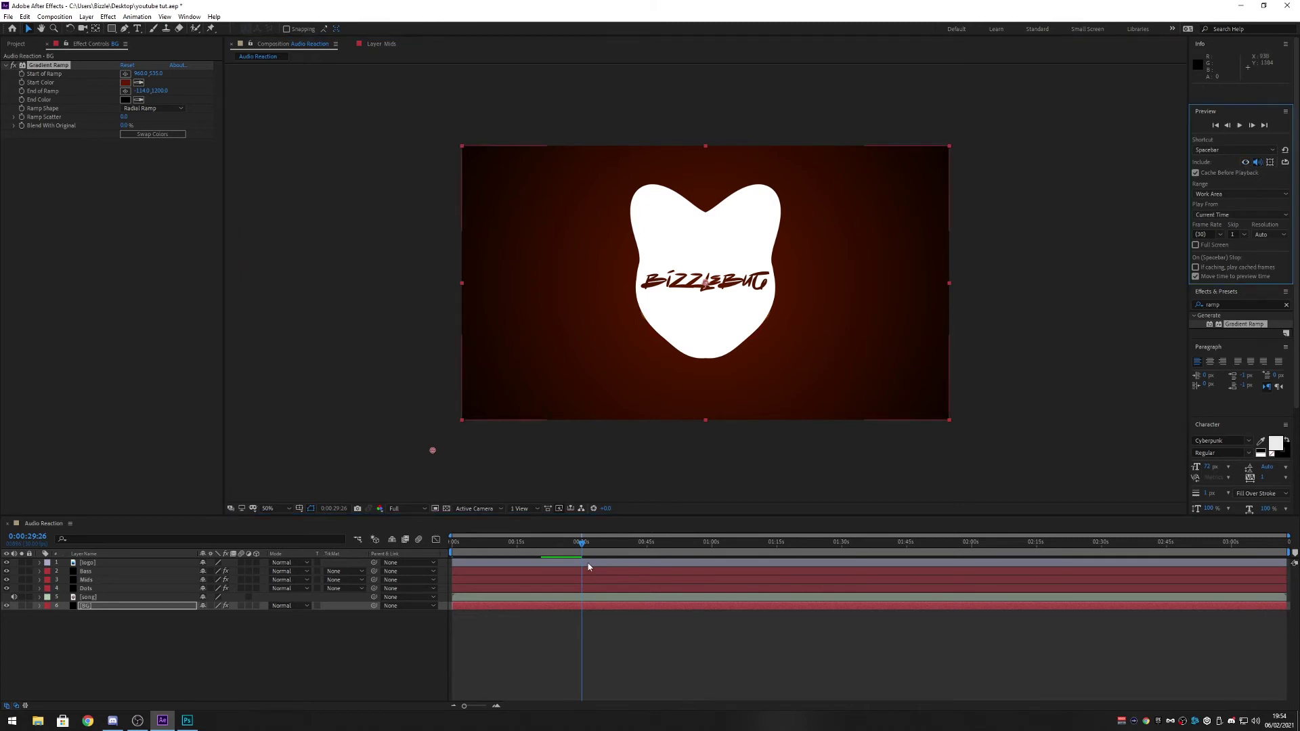
pyautogui.moveTo(582, 543); pyautogui.dragTo(542, 550)
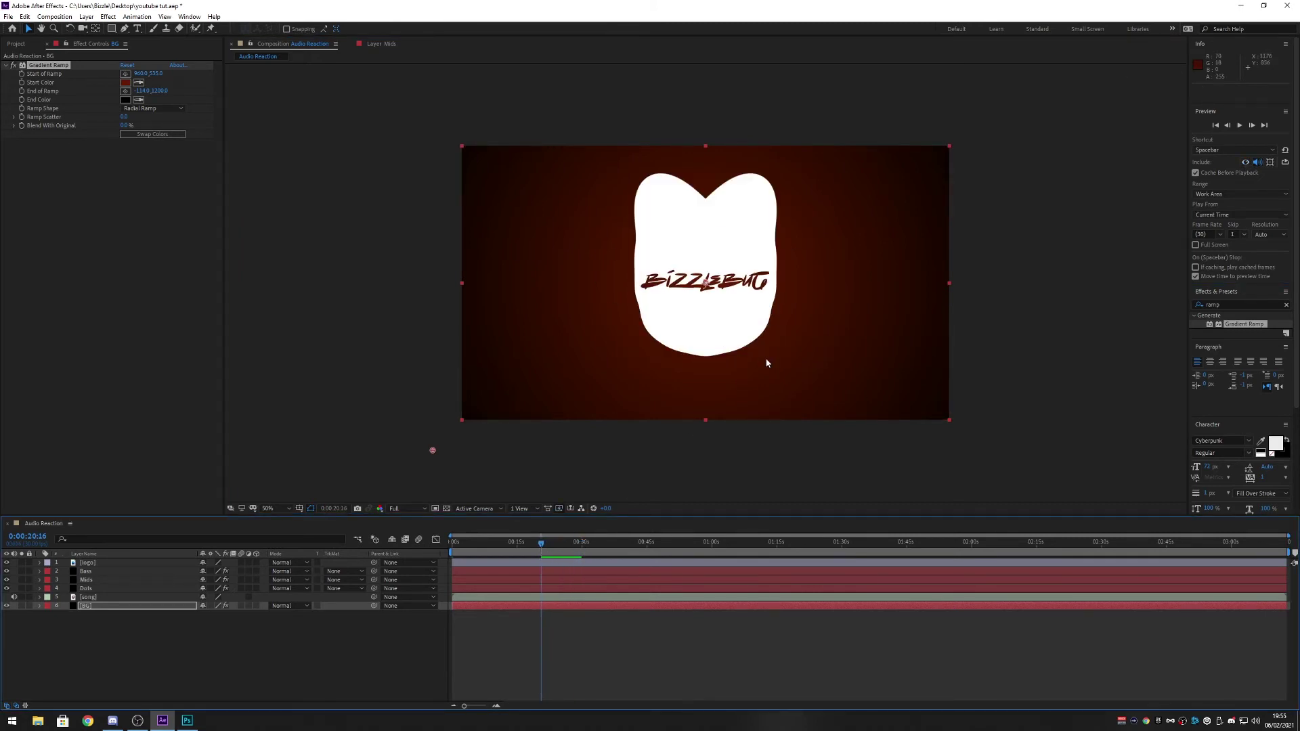
pyautogui.press('/')
pyautogui.press('space')
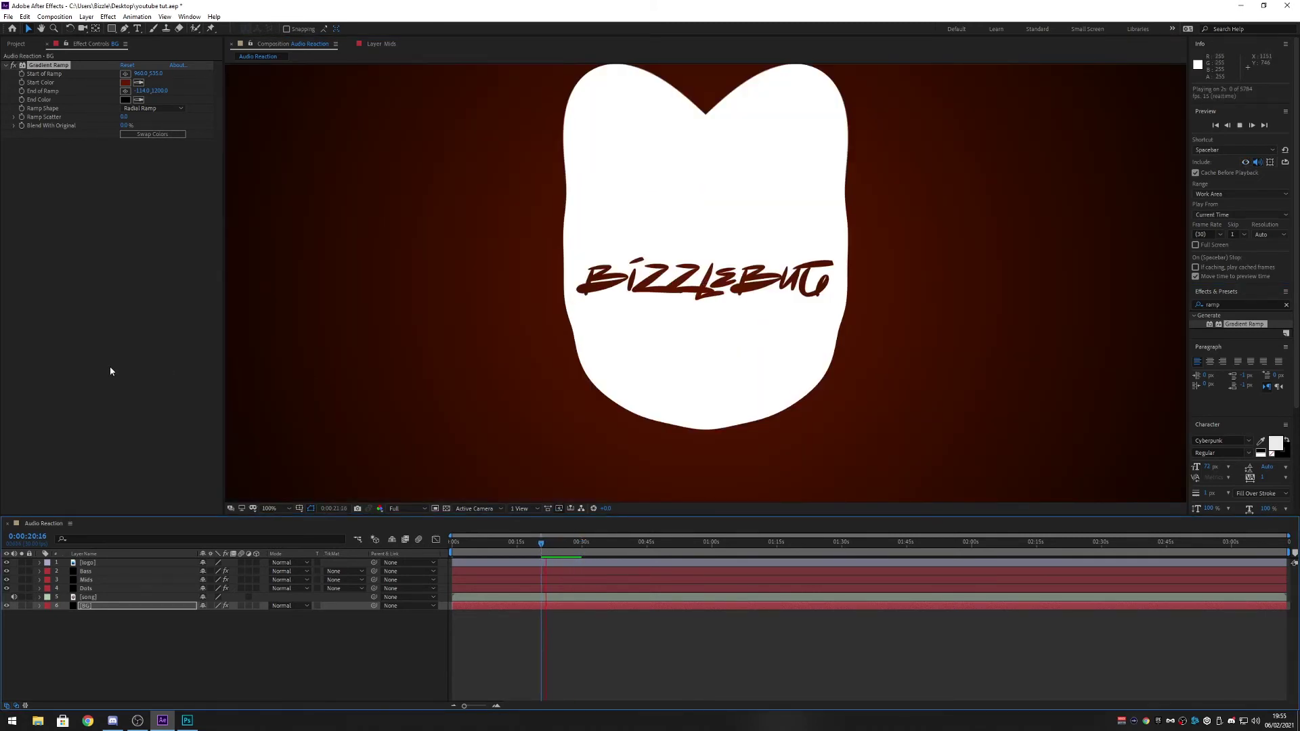
pyautogui.moveTo(550, 545); pyautogui.dragTo(546, 548)
pyautogui.press('space')
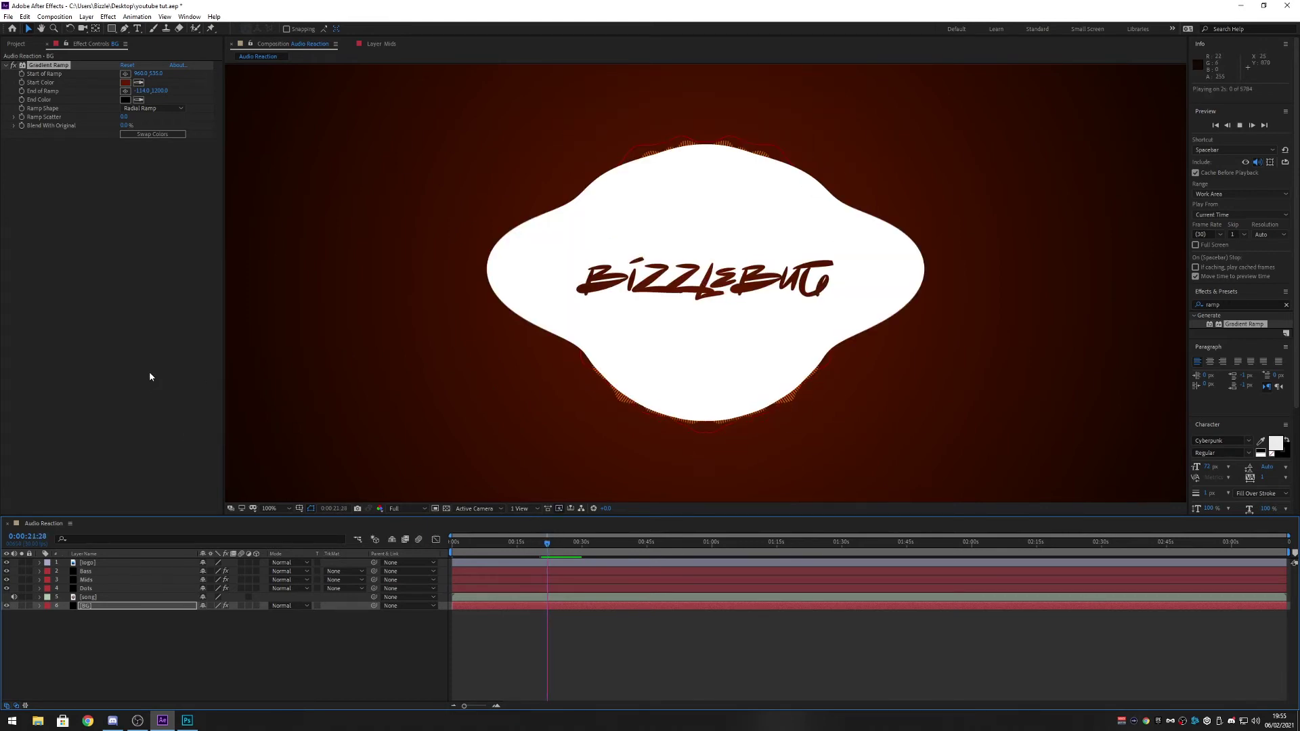
pyautogui.press(',')
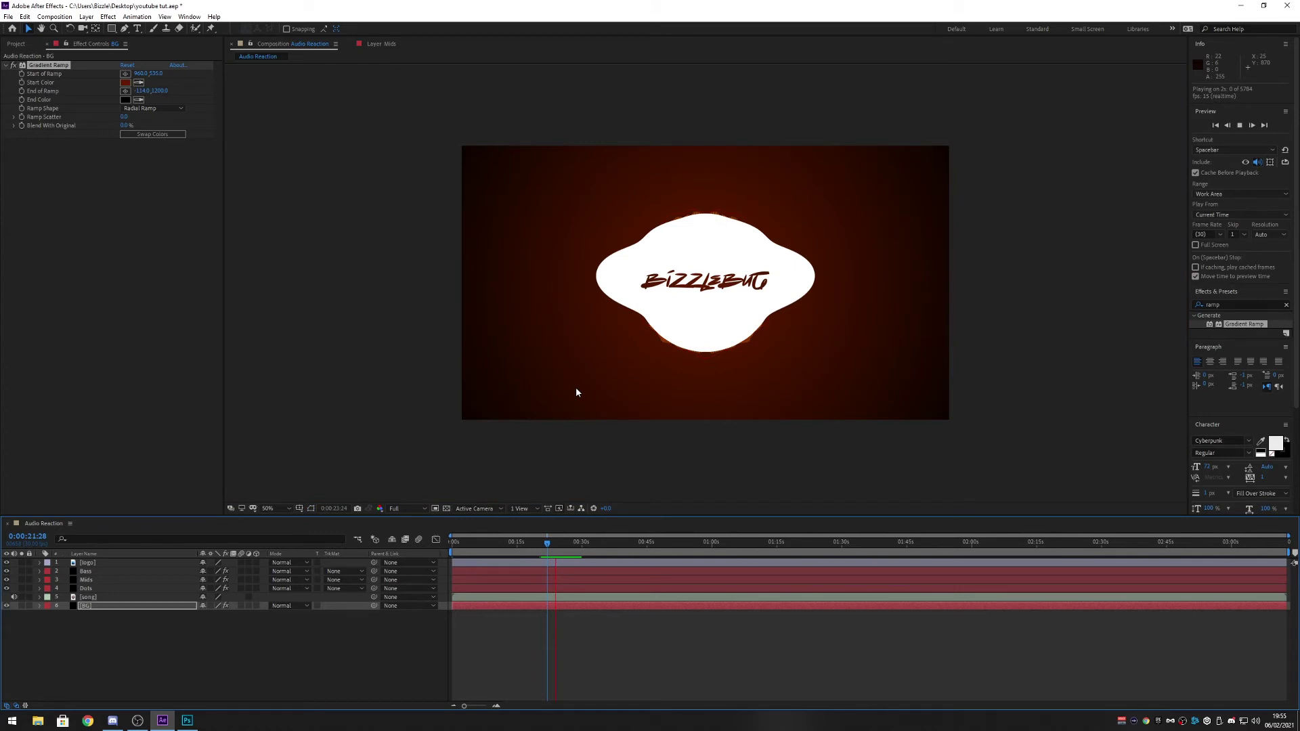
pyautogui.moveTo(559, 546)
pyautogui.mouseDown()
pyautogui.moveTo(570, 546)
pyautogui.moveTo(540, 546)
pyautogui.mouseUp()
pyautogui.press('space')
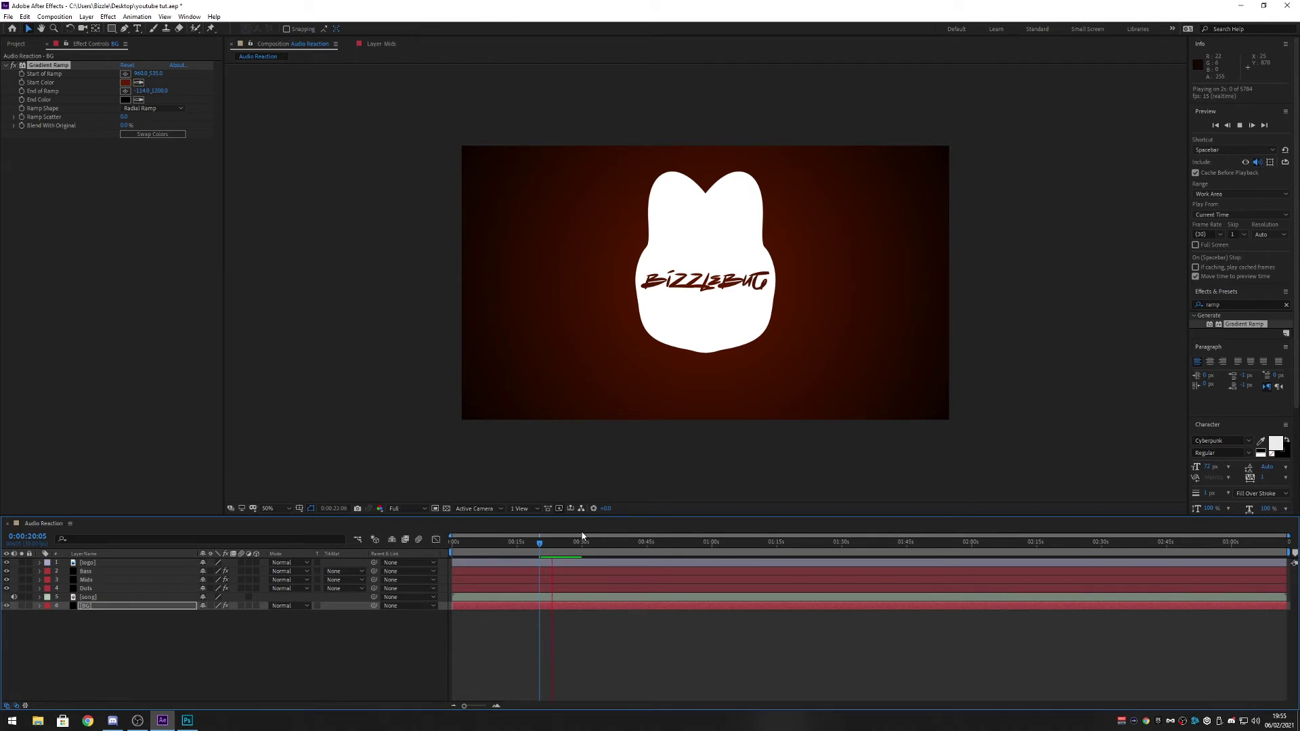
pyautogui.press('space')
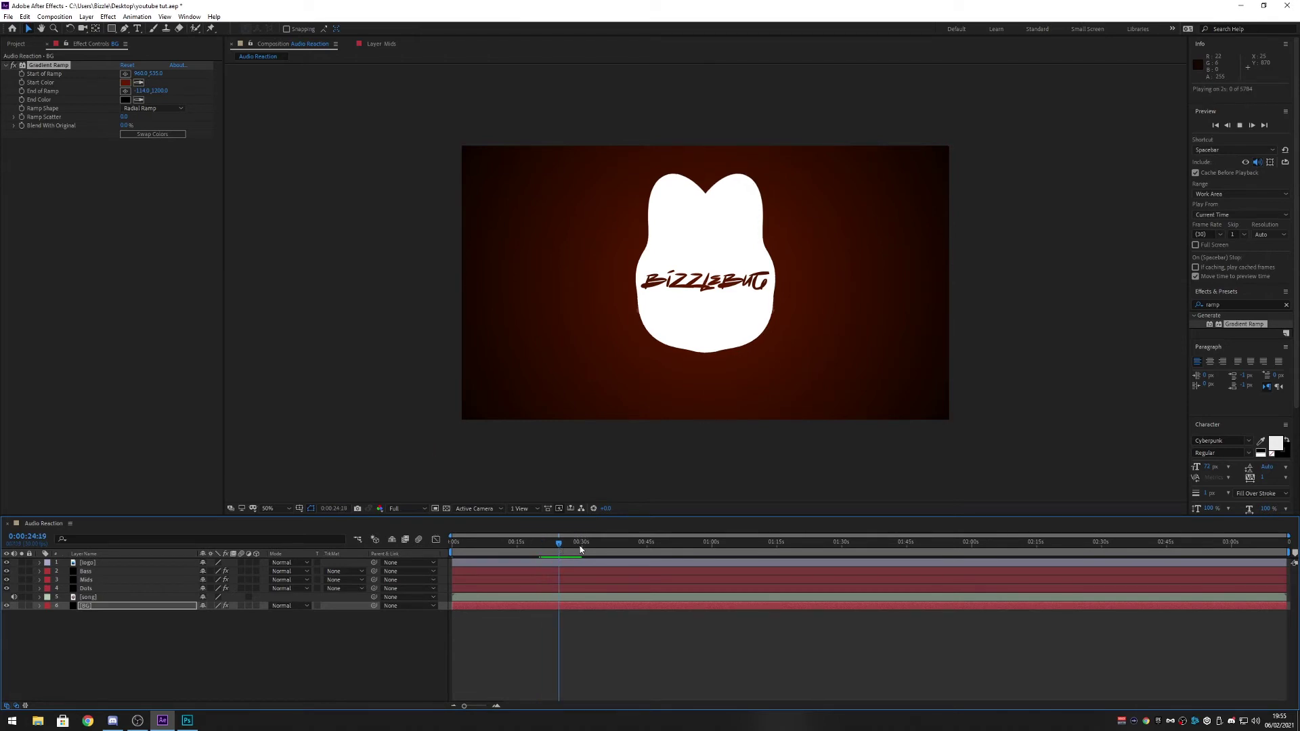
# - Play from the start to 0:00:06:10, then from around 21 seconds
pyautogui.press('Home')
pyautogui.press('space')
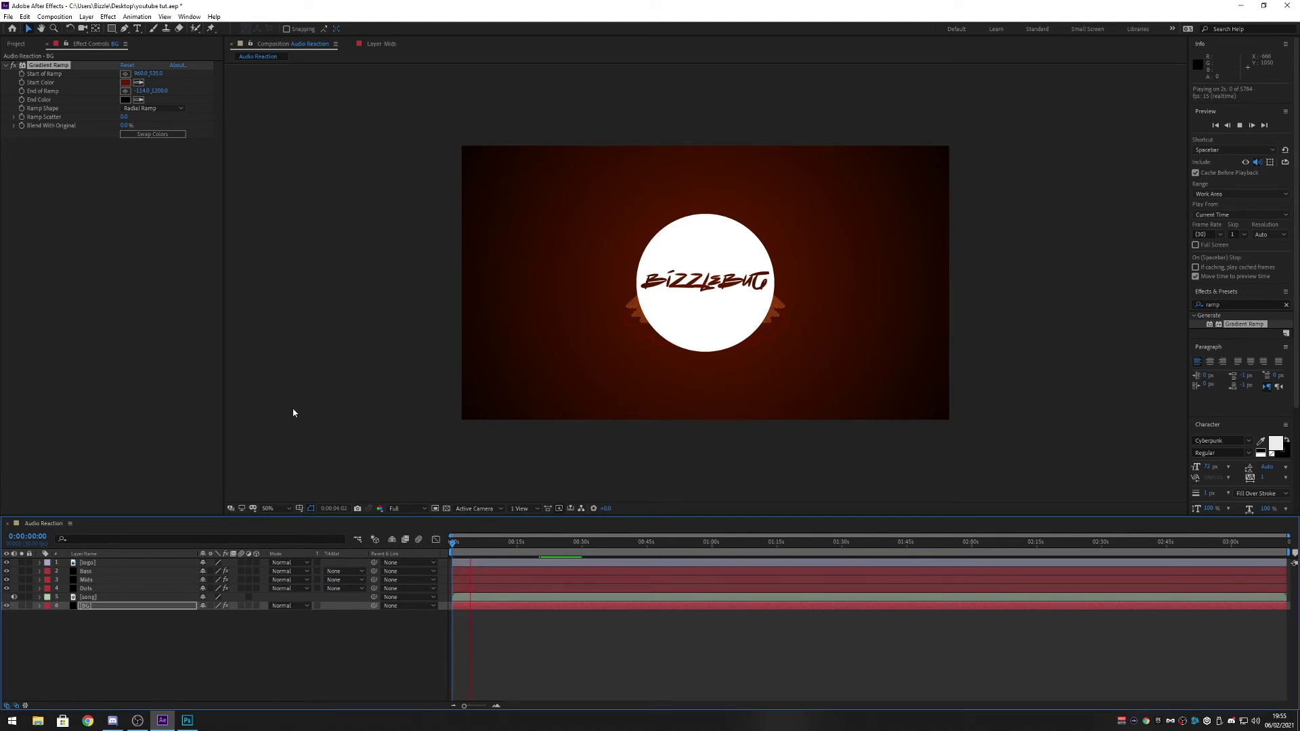
pyautogui.press('space')
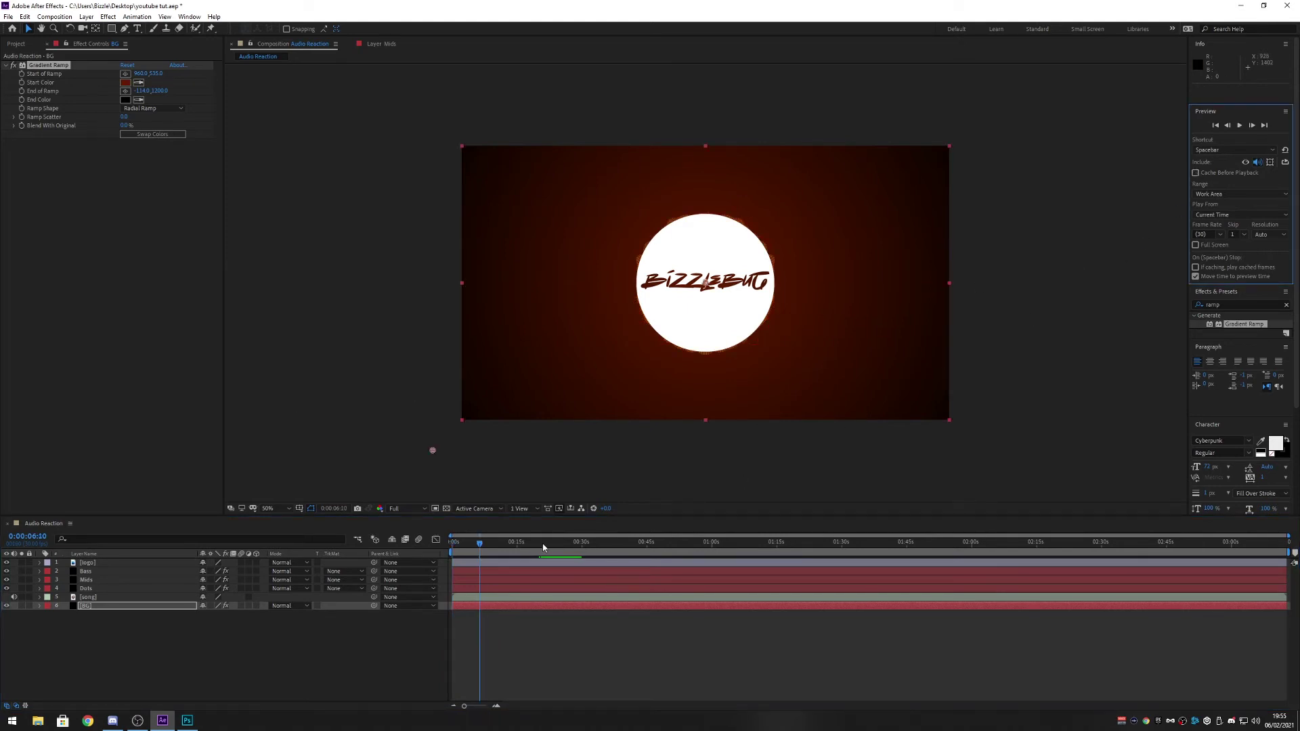
pyautogui.click(543, 547)
pyautogui.press('space')
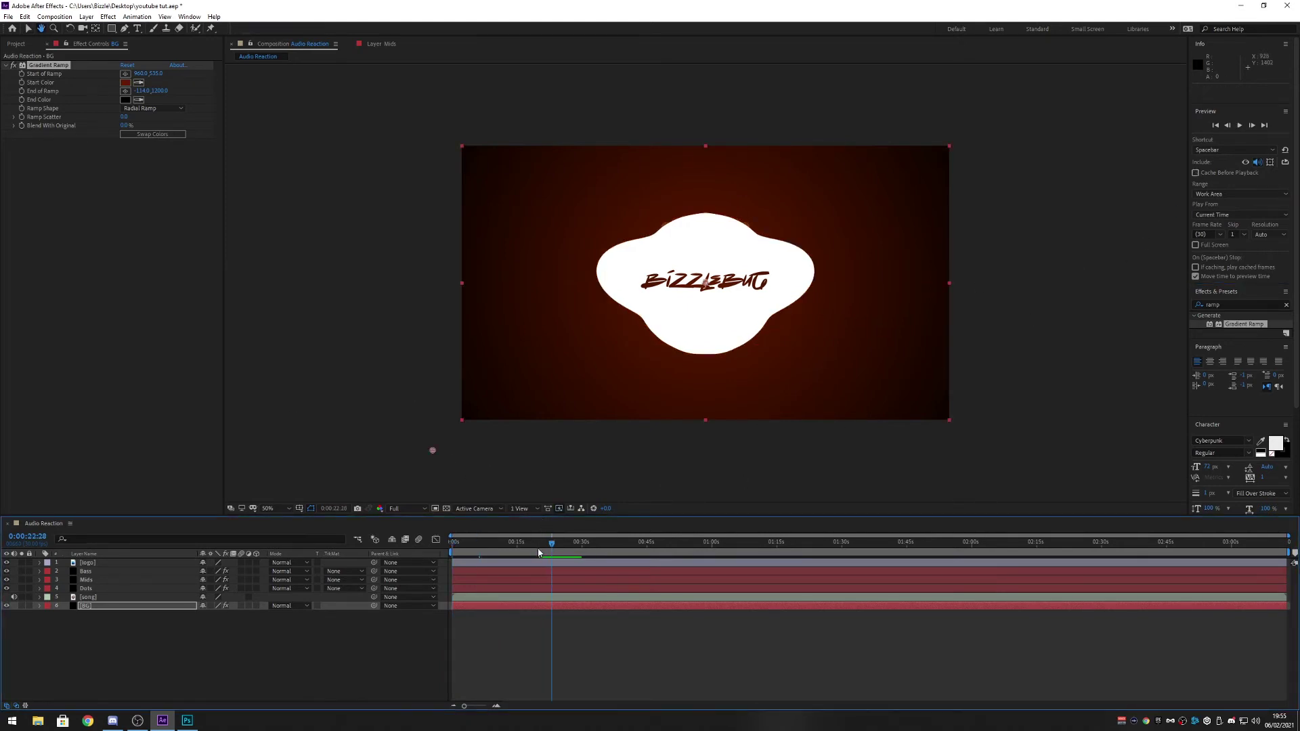
pyautogui.press('Home')
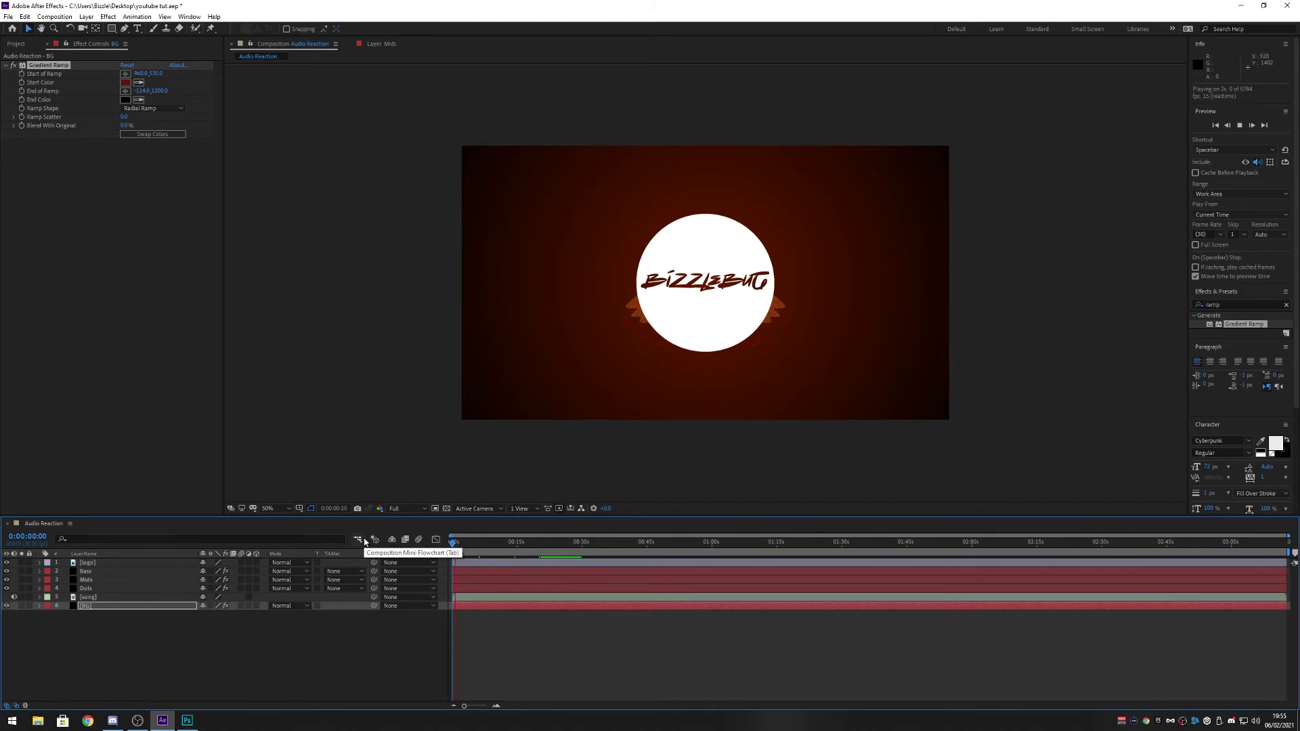
# - Replay the preview twice from the first frame
pyautogui.click(433, 450)
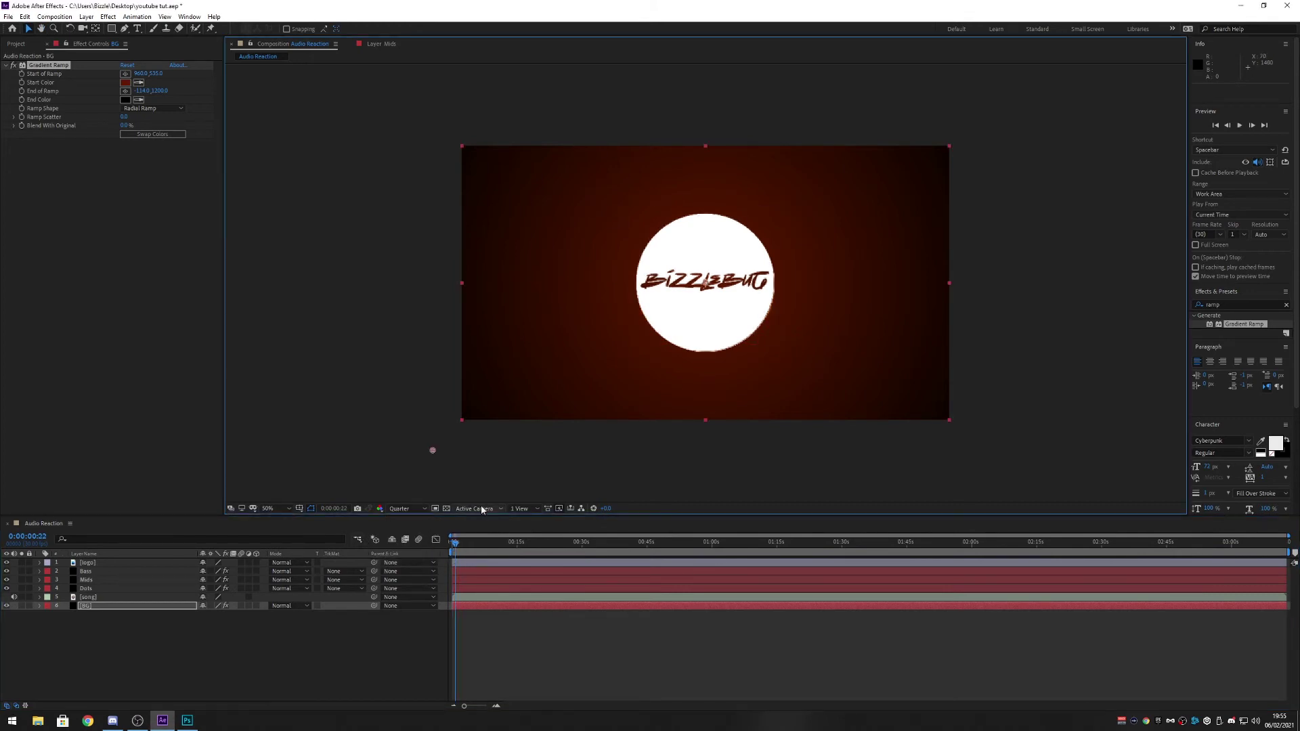
pyautogui.press('Home')
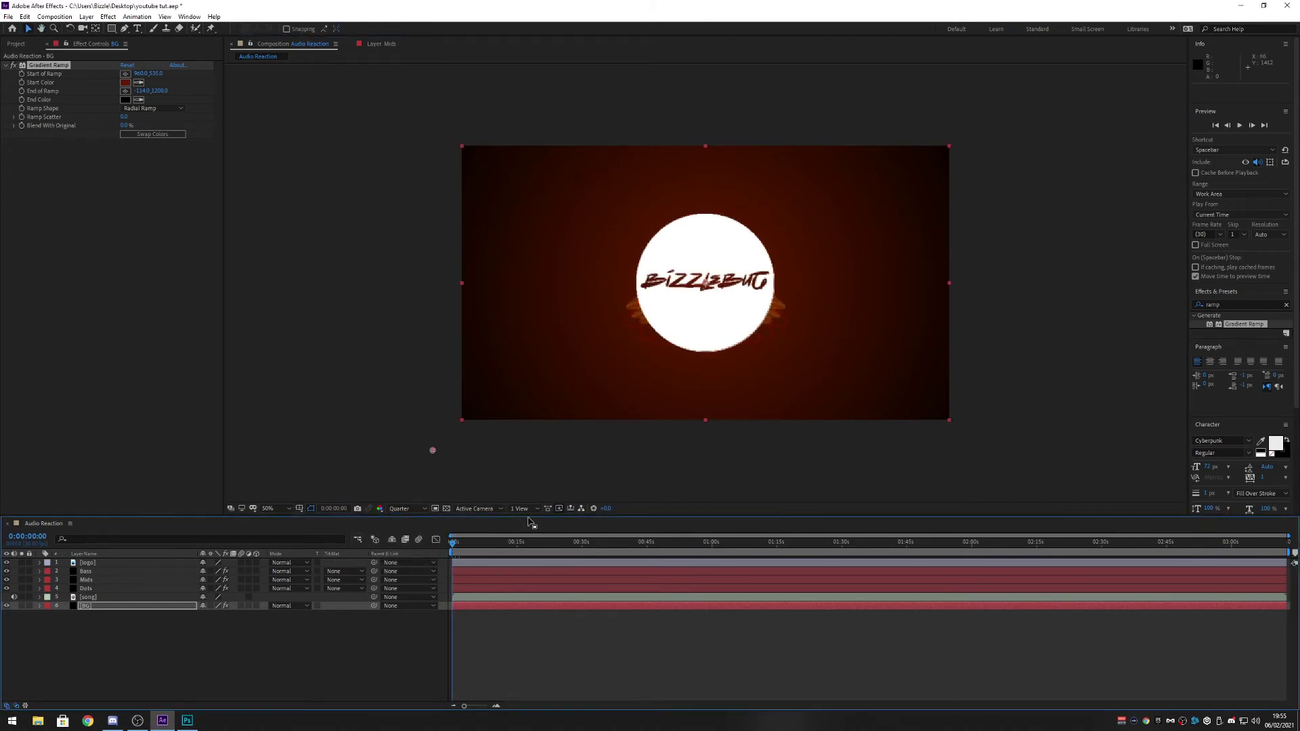
pyautogui.press('space')
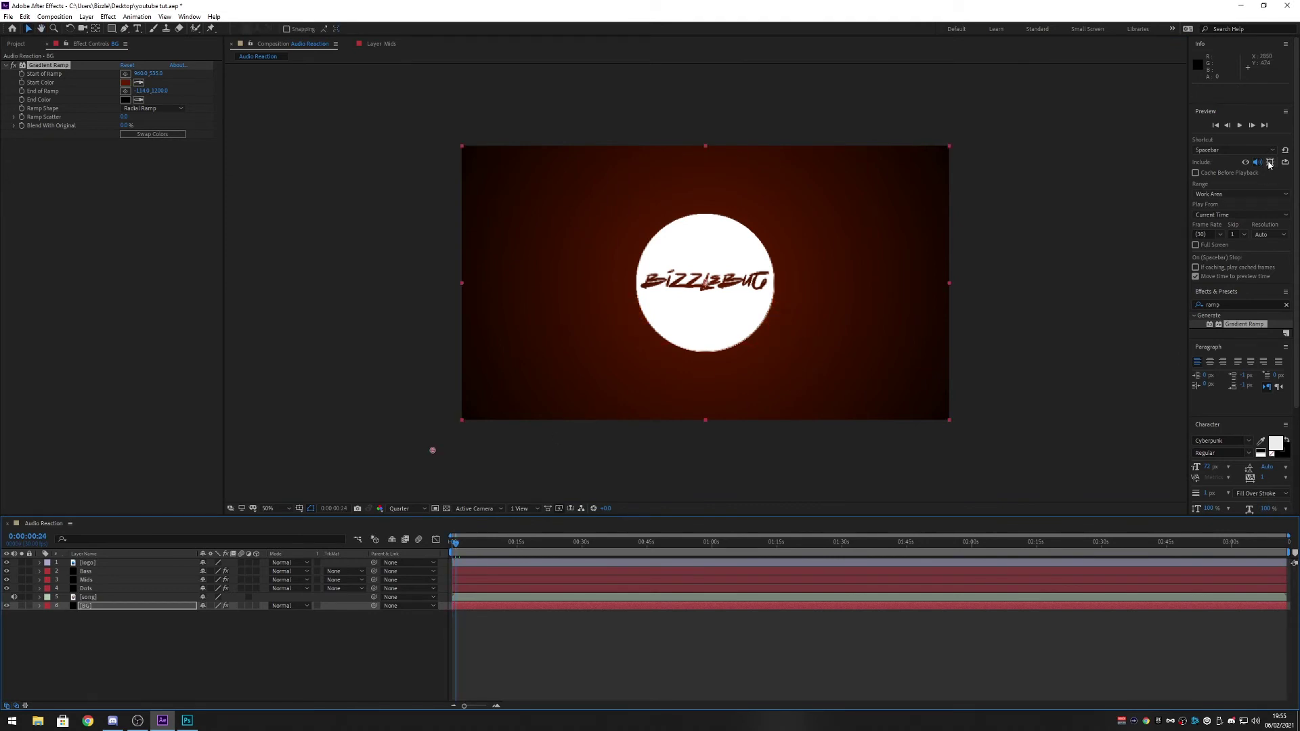
pyautogui.click(1233, 170)
pyautogui.press('space')
pyautogui.press('Home')
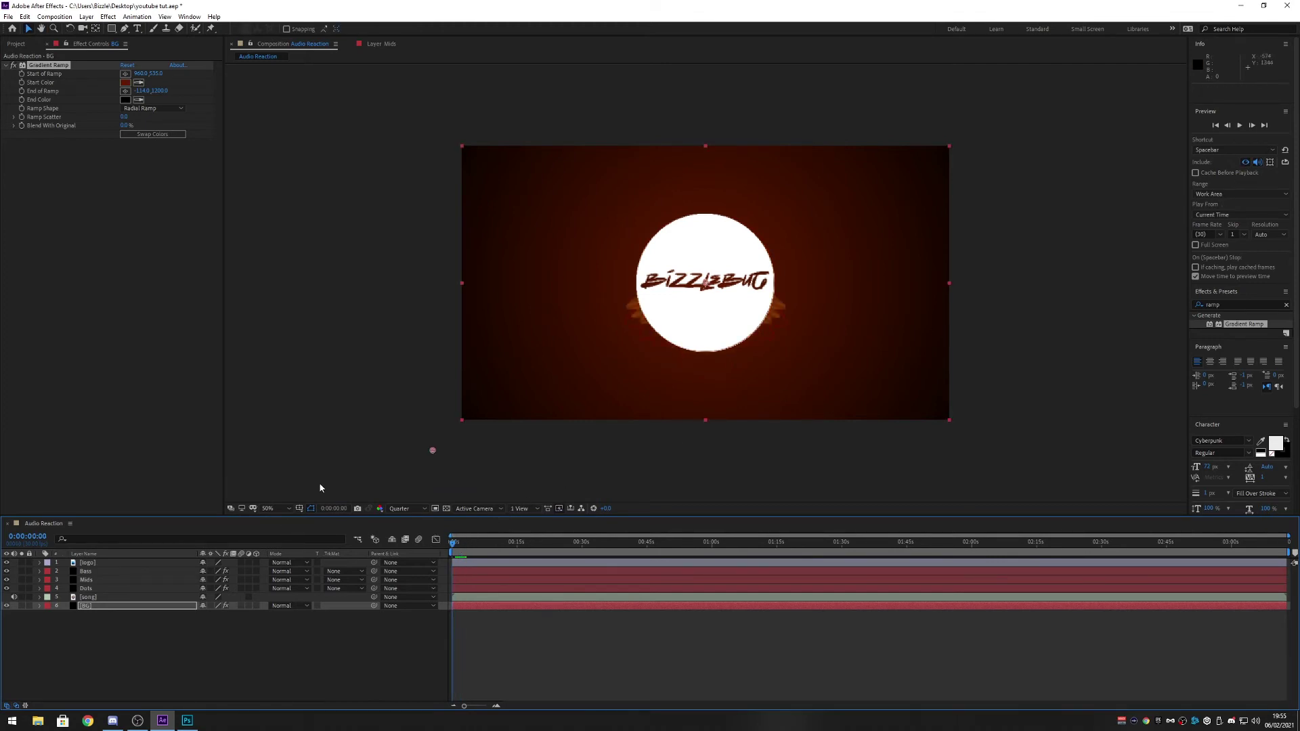
pyautogui.press('space')
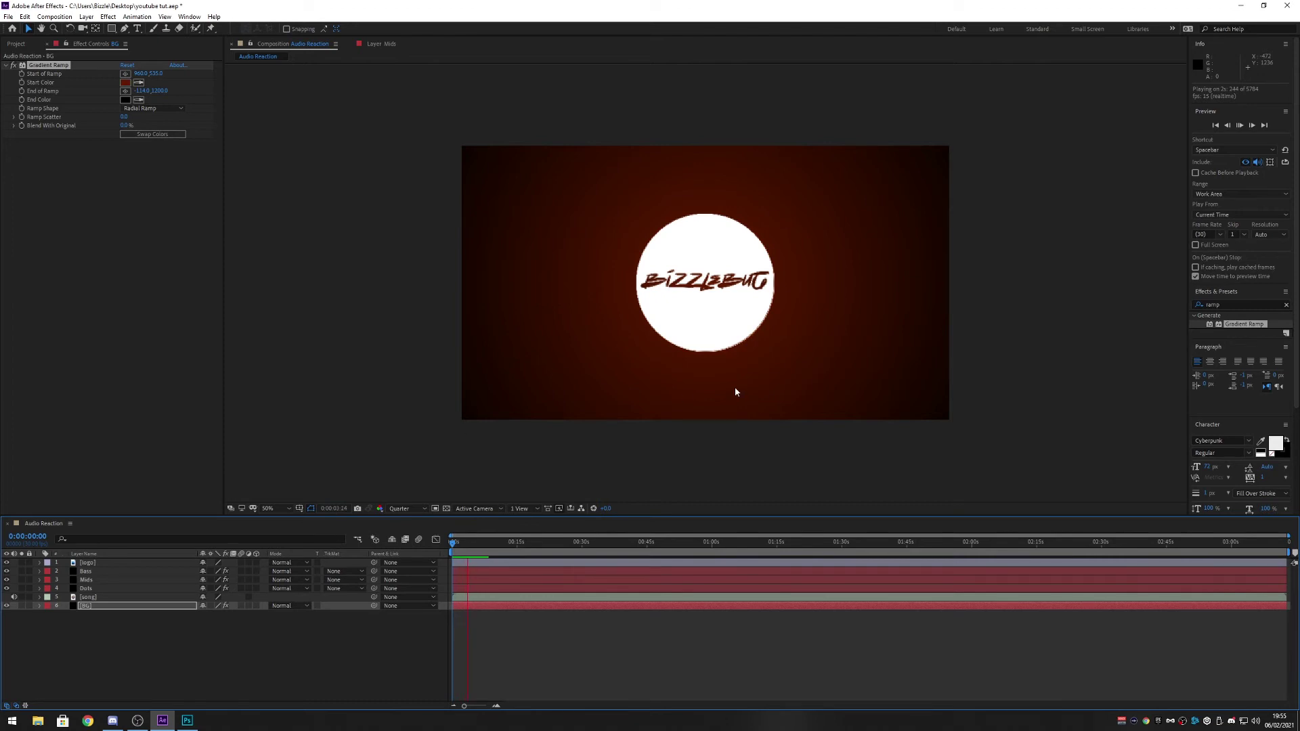
# - Play at Full resolution, stopping at 0:00:27:00, then scrub through the logo's reaction
pyautogui.click(405, 509)
pyautogui.click(412, 533)
pyautogui.press('space')
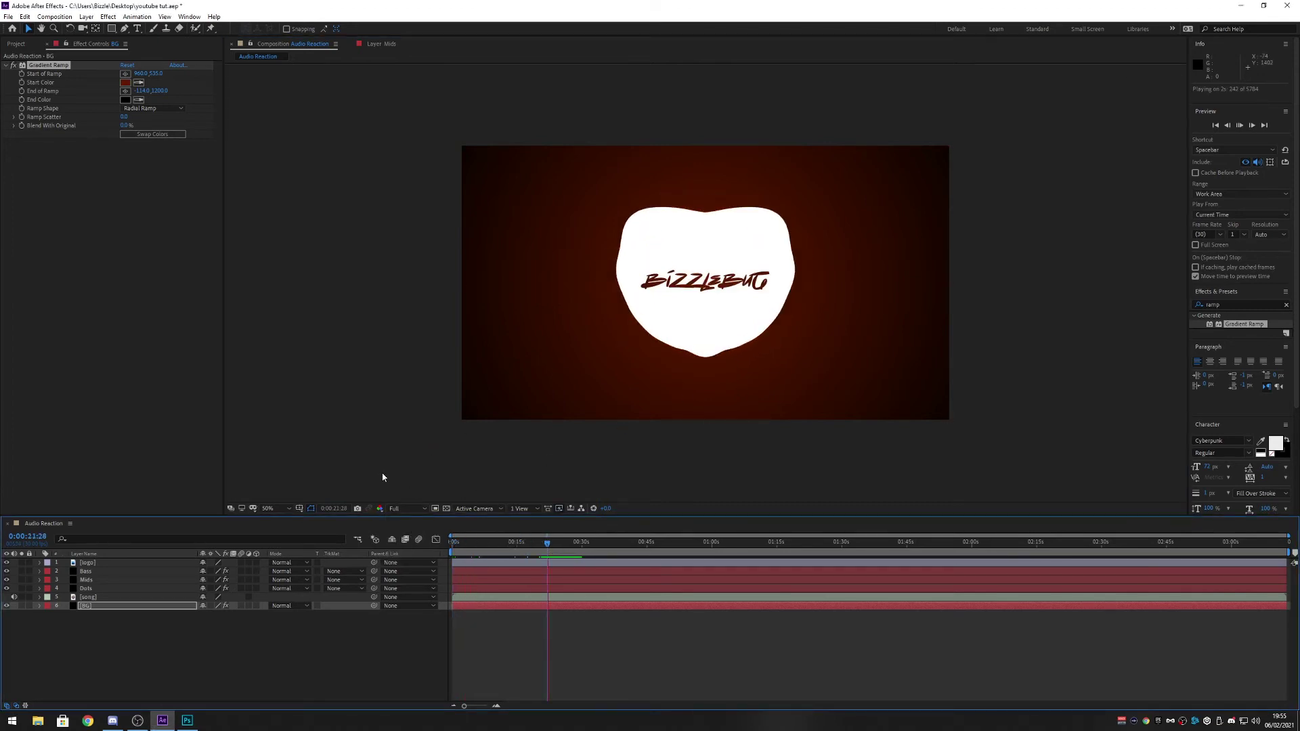
pyautogui.press('.')
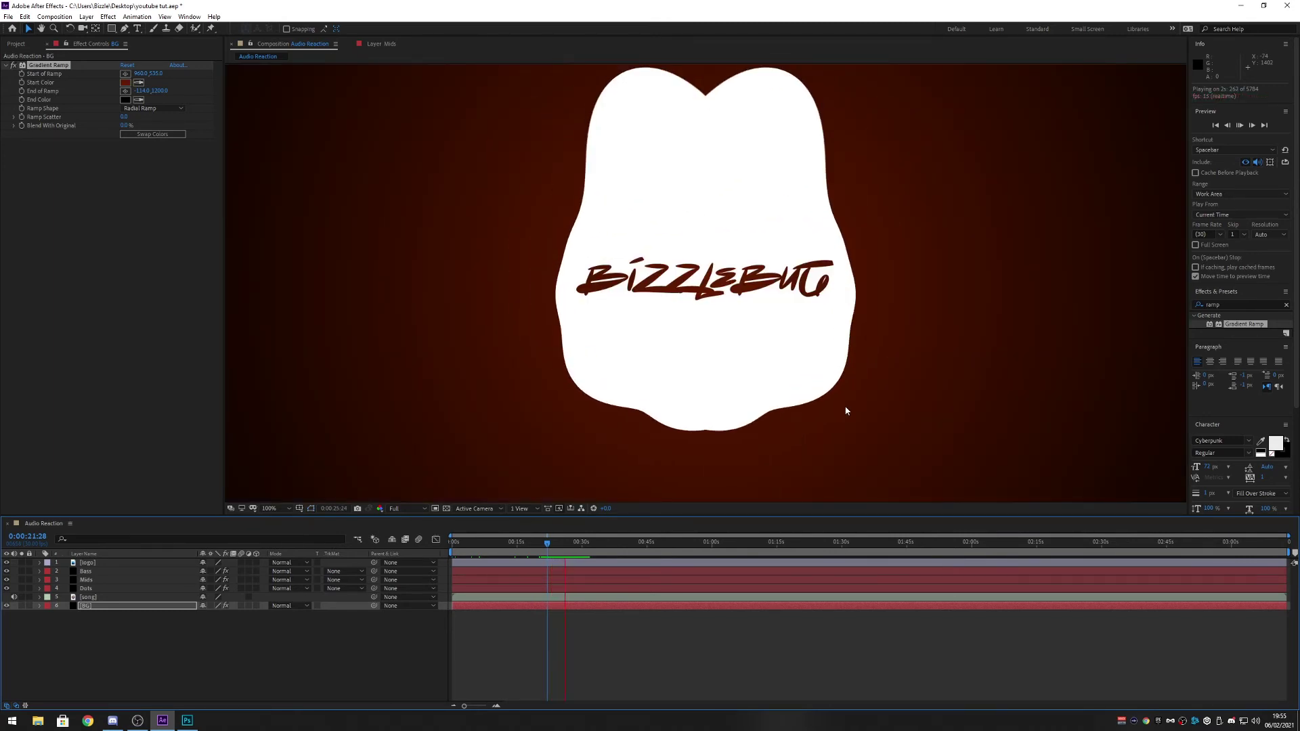
pyautogui.press('space')
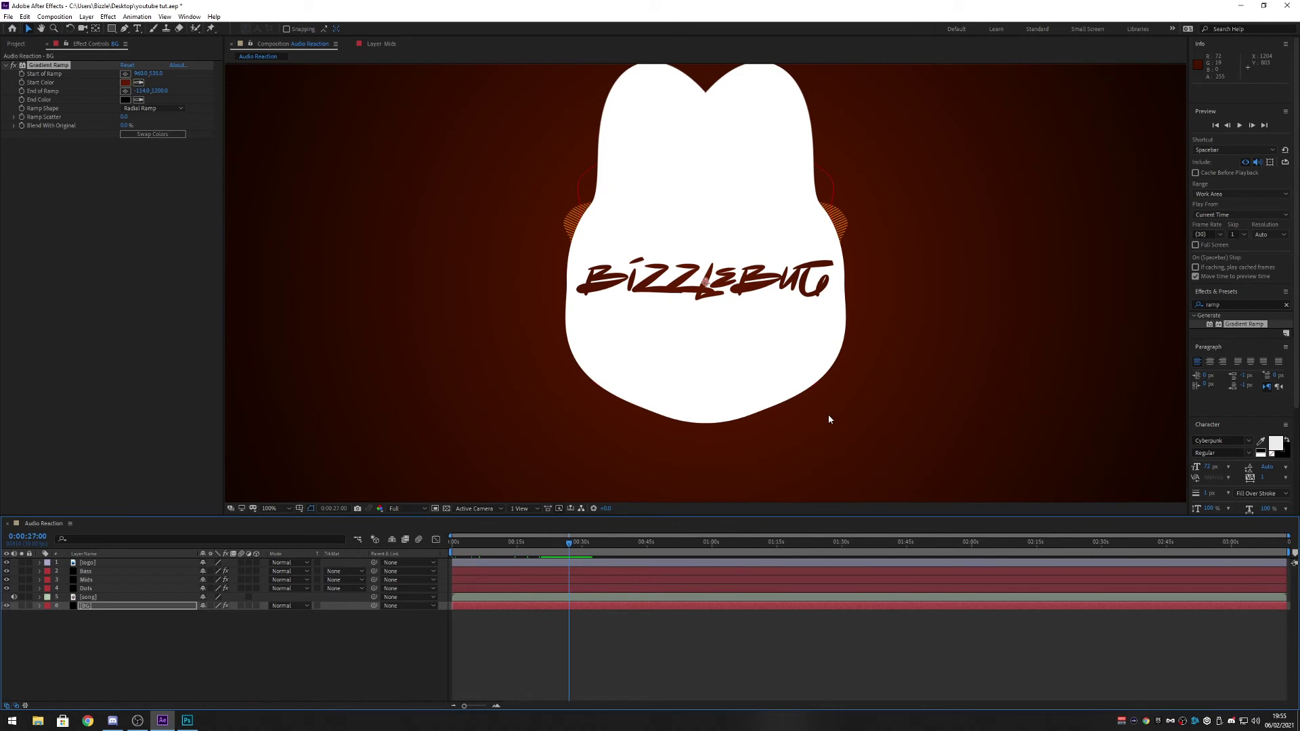
pyautogui.press(',')
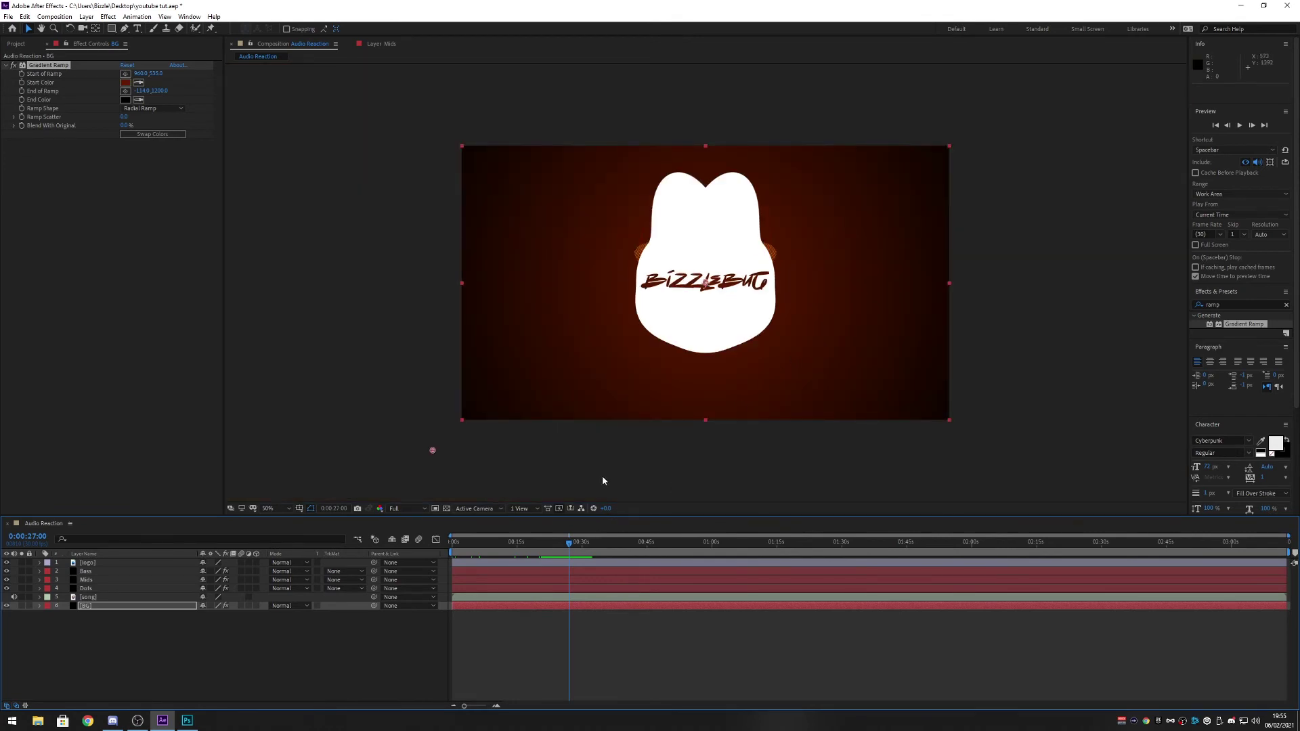
pyautogui.moveTo(452, 542); pyautogui.dragTo(495, 541)
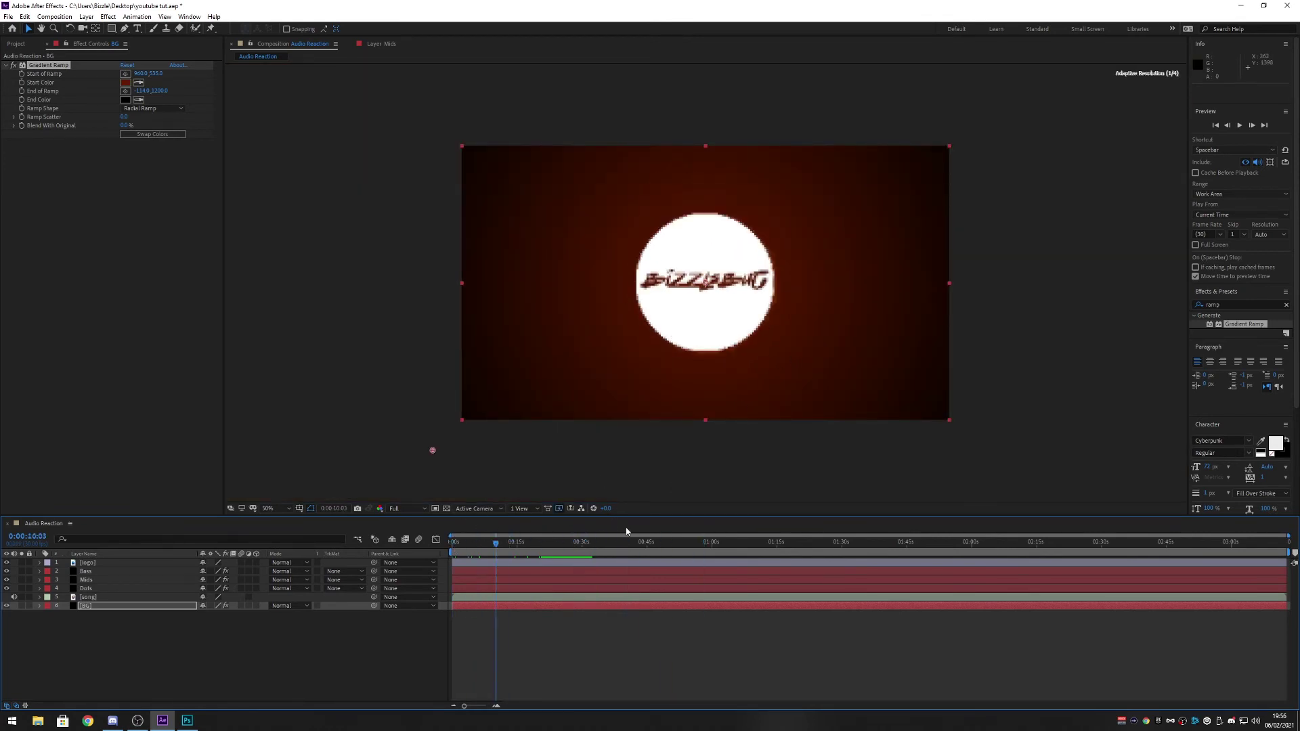
pyautogui.moveTo(626, 532); pyautogui.dragTo(605, 547)
pyautogui.press('Home')
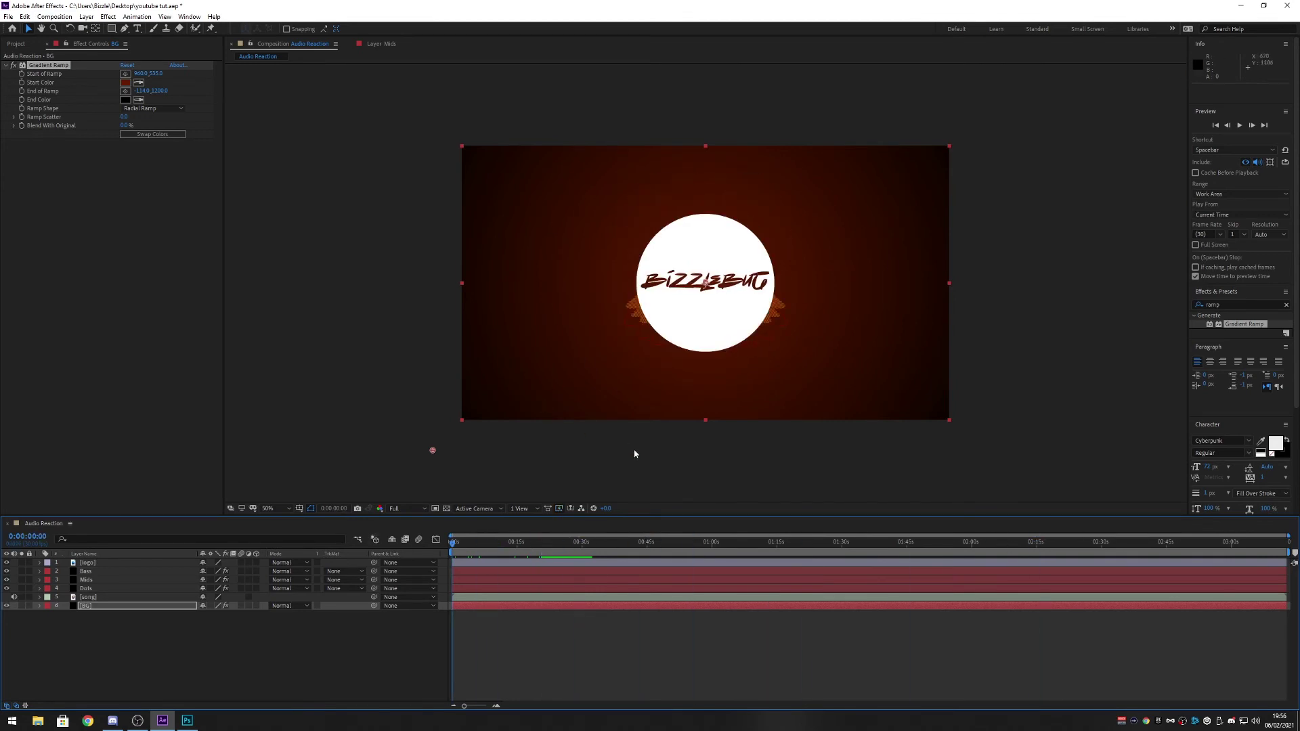
# - Bring up the Composition menu to reach Add to Render Queue
pyautogui.click(55, 16)
pyautogui.click(54, 17)
pyautogui.click(52, 15)
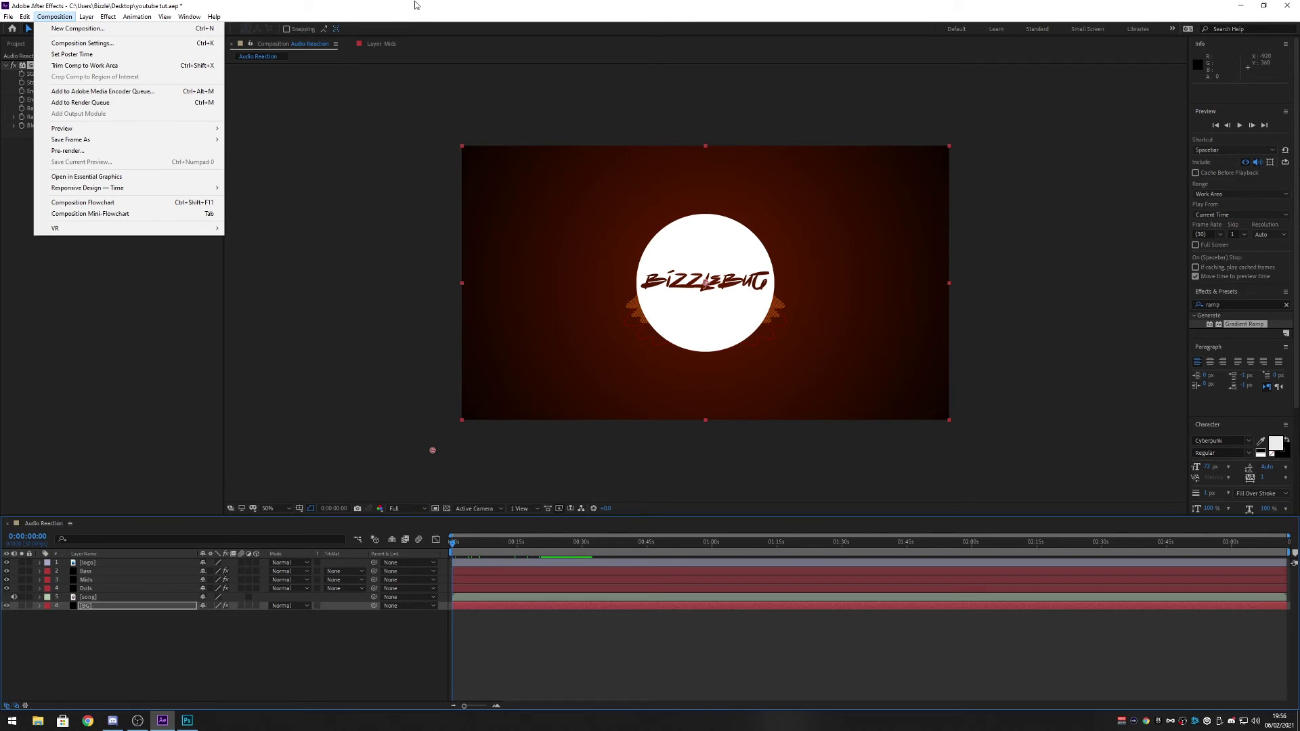
# - Scrub the timeline to preview the logo deforming around 24 seconds in, then open the File menu
pyautogui.click(416, 4)
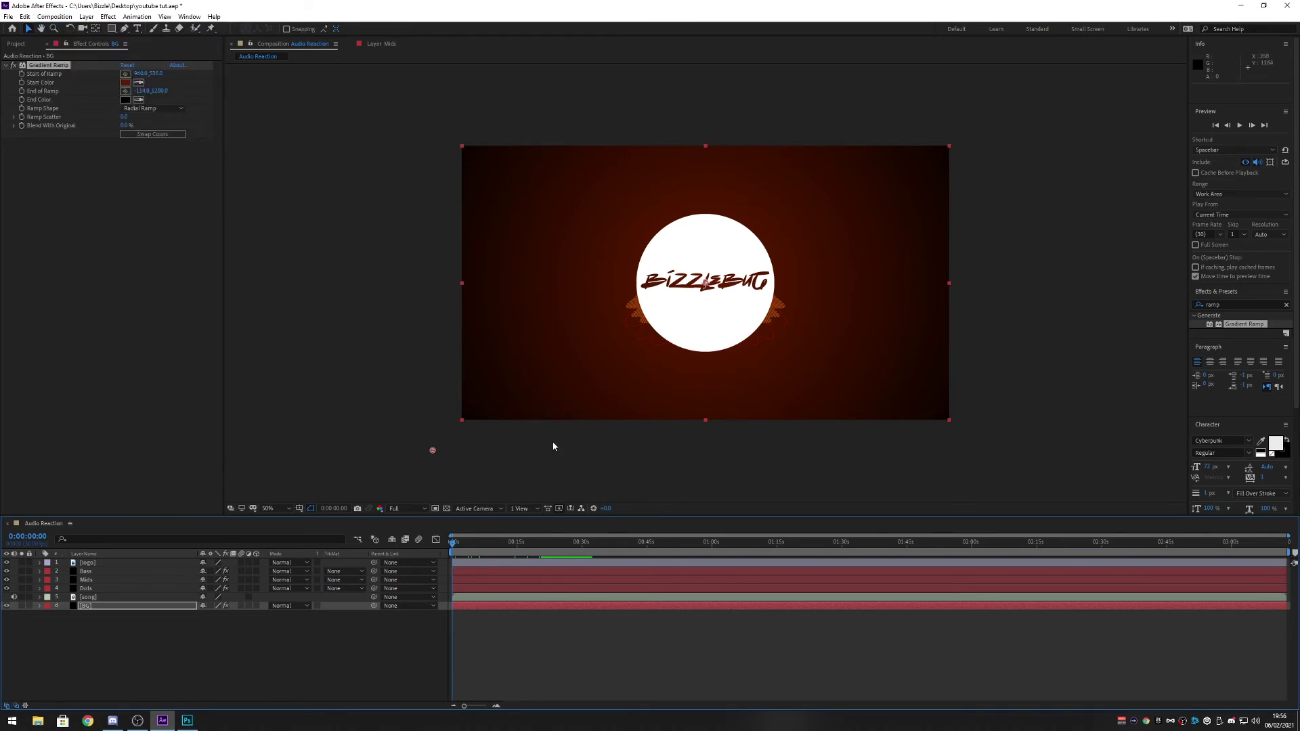
pyautogui.moveTo(538, 544); pyautogui.dragTo(603, 536)
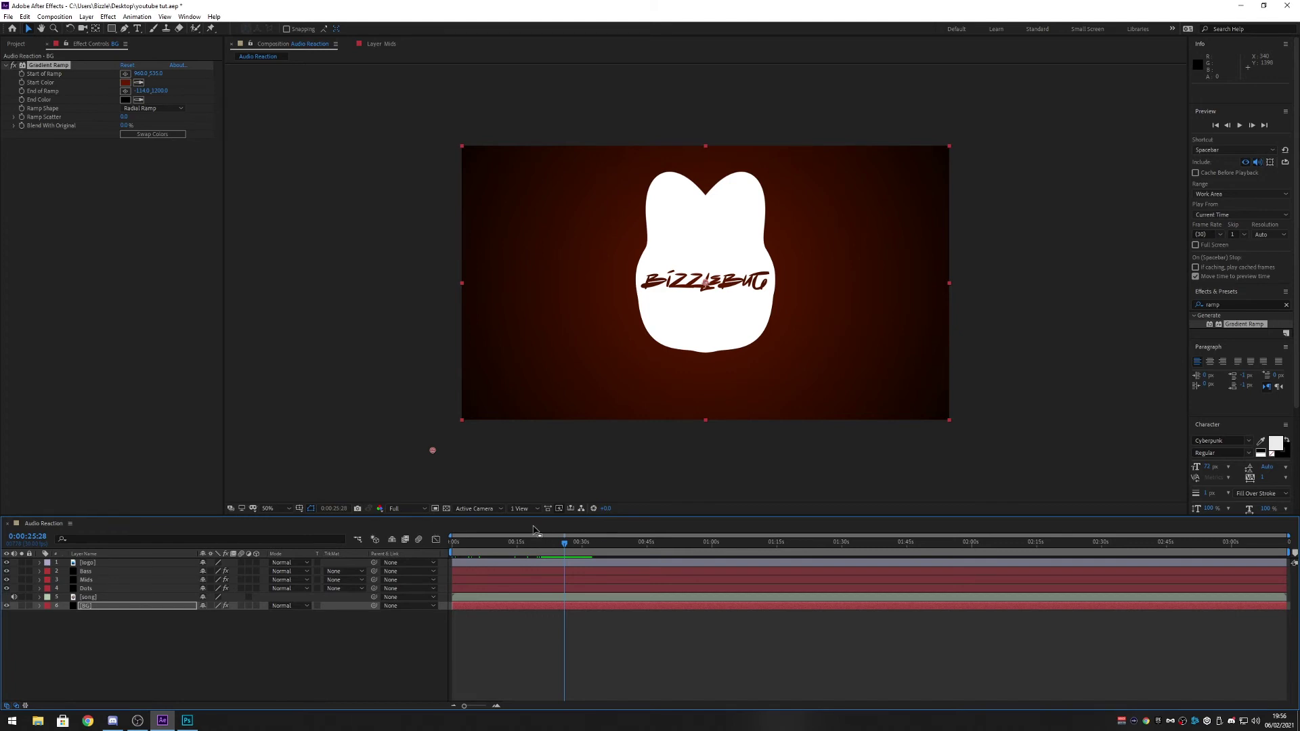
pyautogui.click(8, 17)
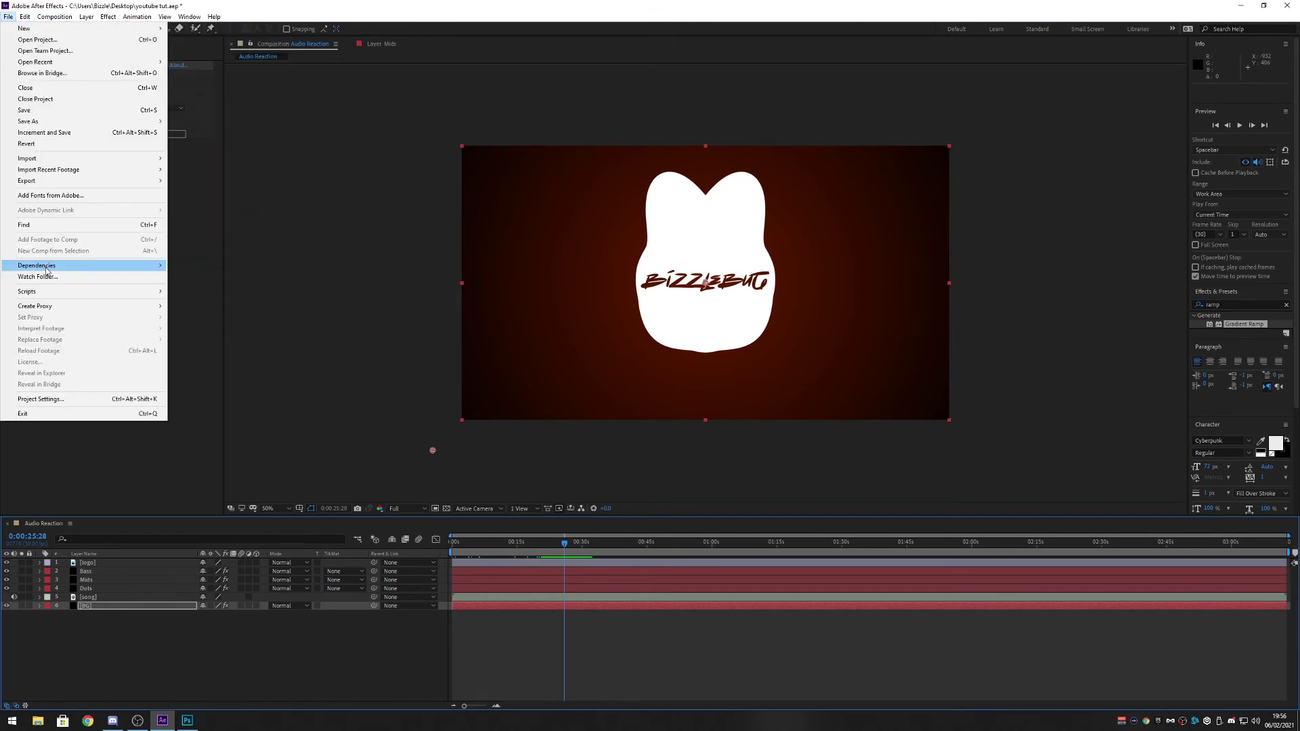
pyautogui.moveTo(63, 126)
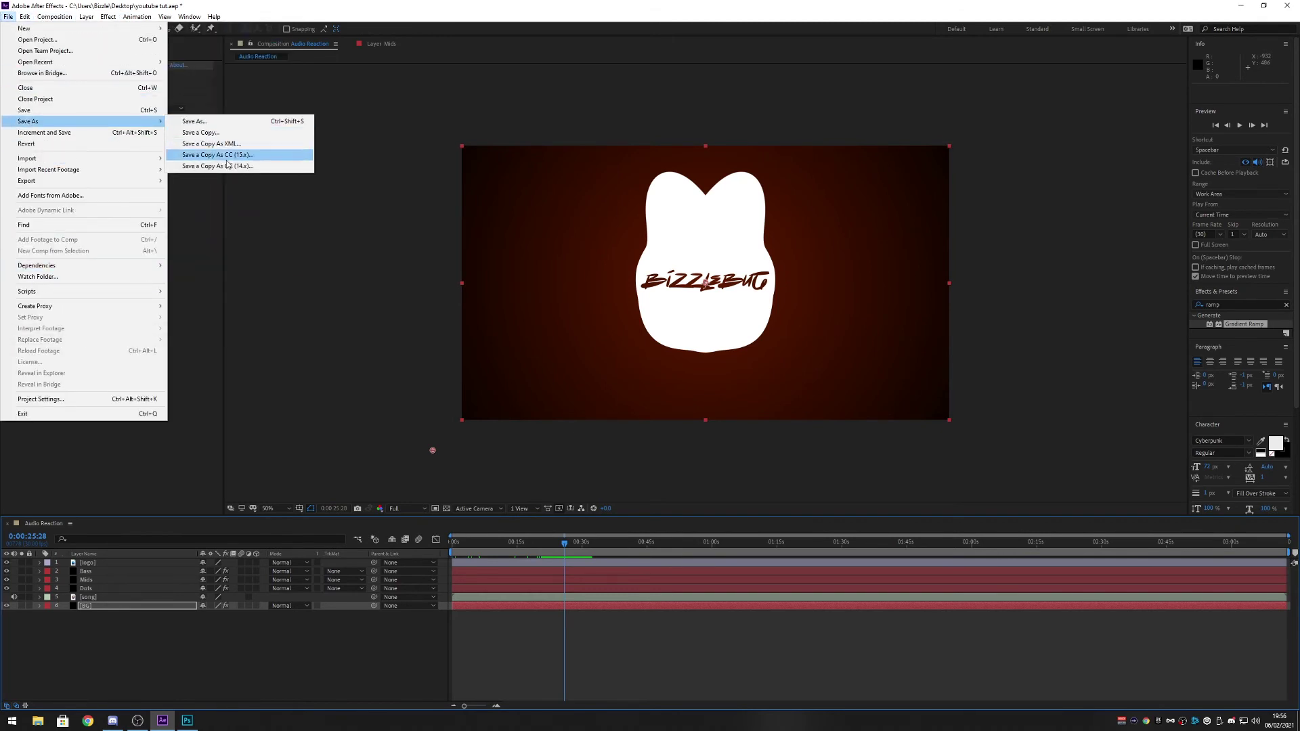
pyautogui.click(243, 122)
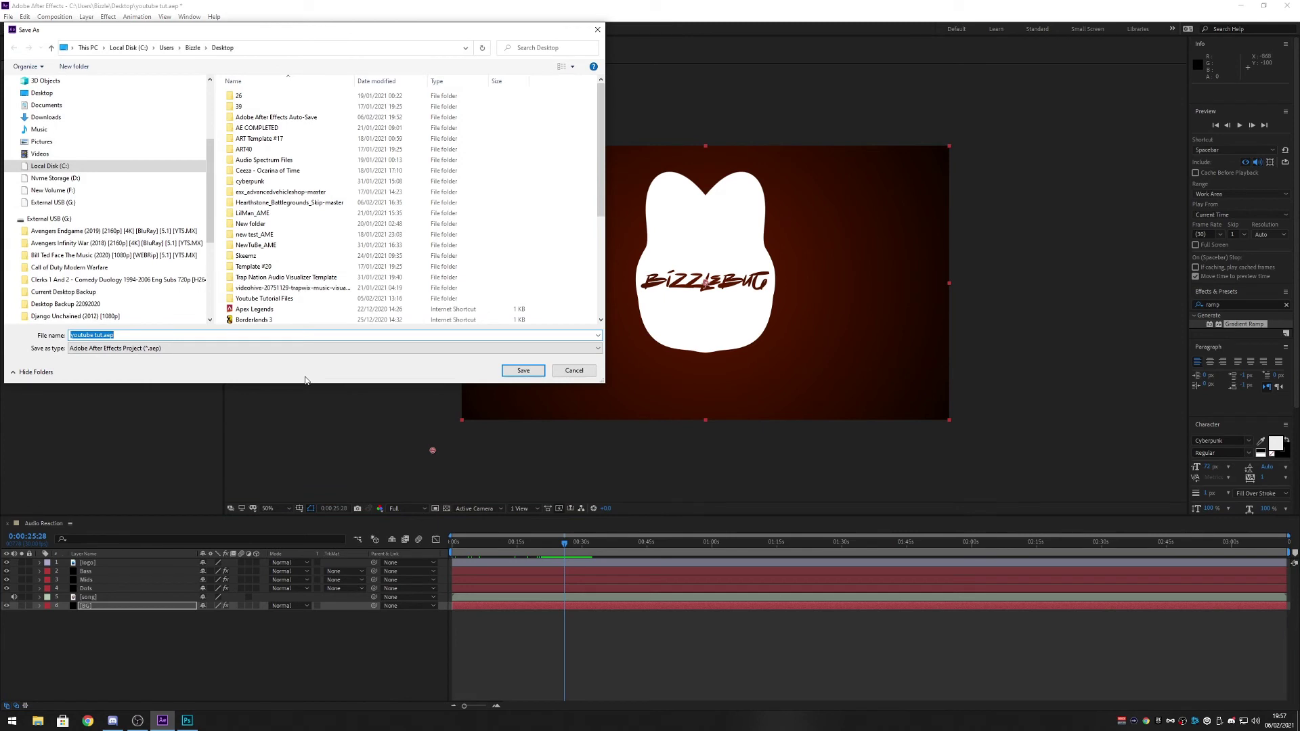
pyautogui.click(272, 349)
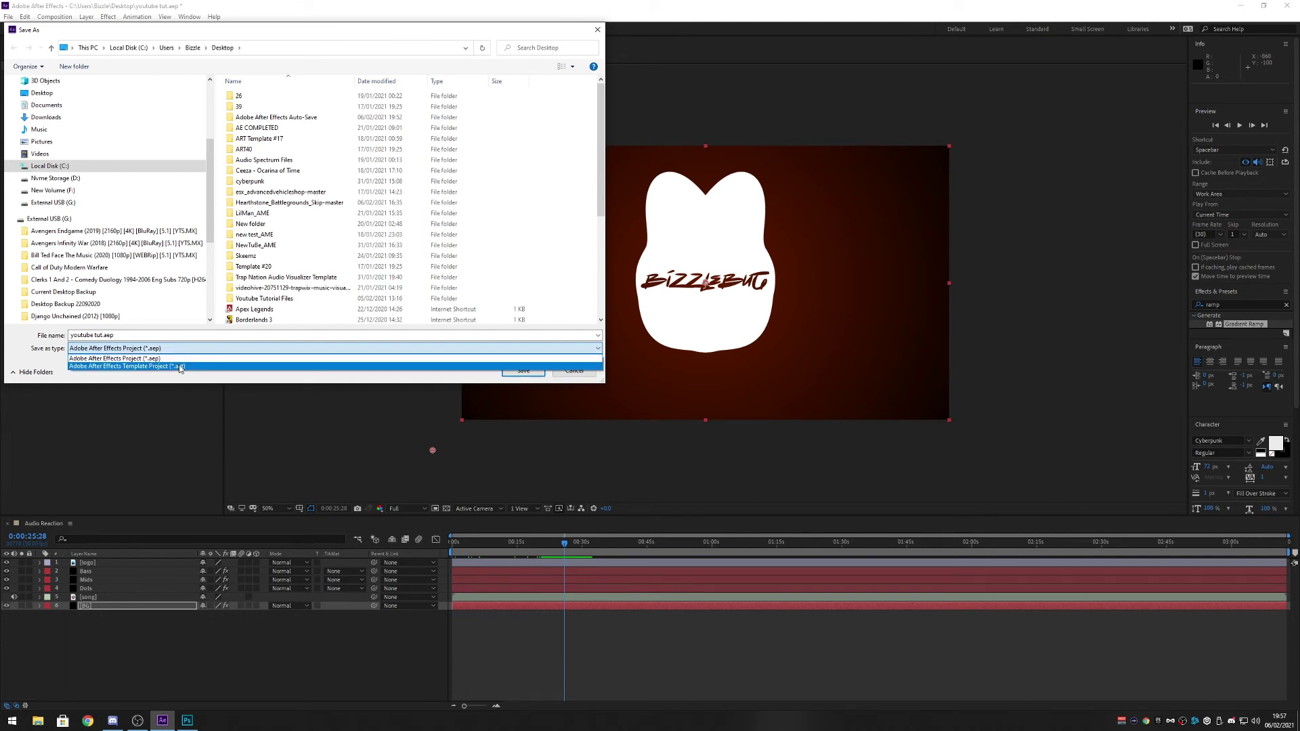
pyautogui.click(186, 385)
pyautogui.click(574, 371)
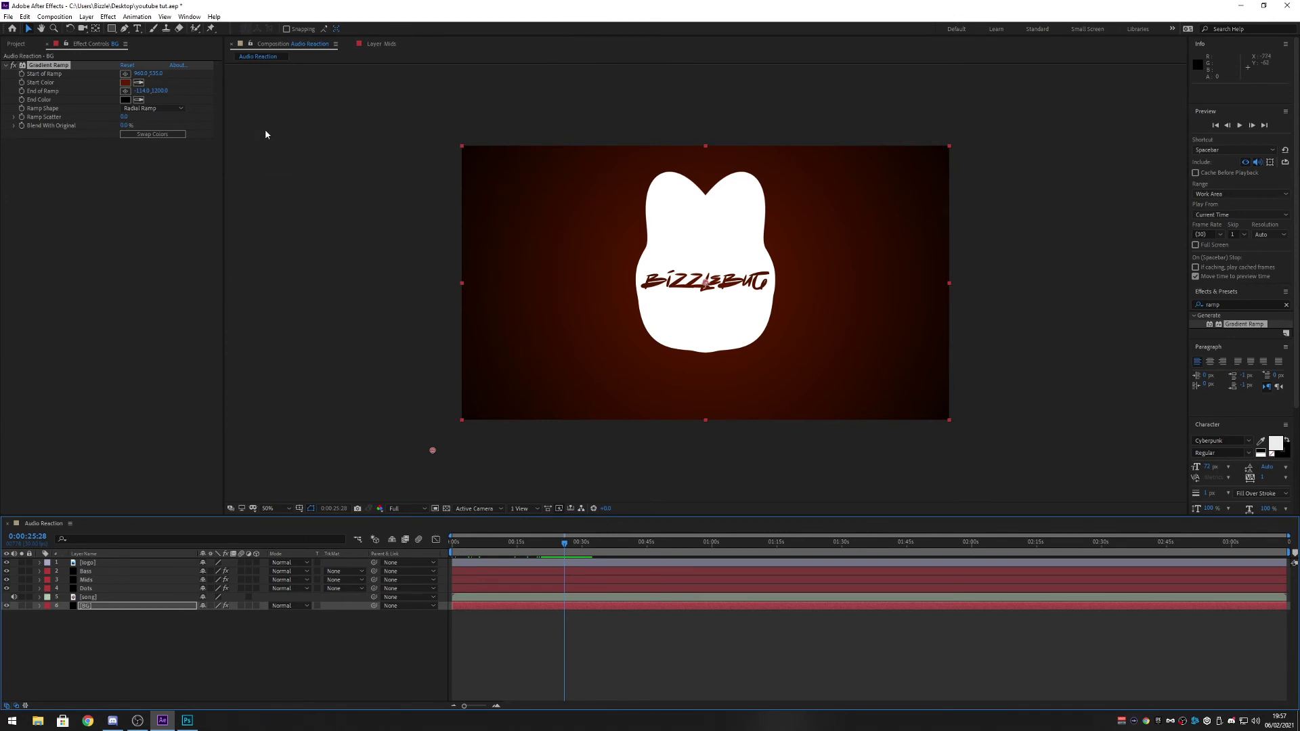
# - Scrub the preview to 0:00:08:17, toggle the view between 100% and 50%, then switch to Photoshop
pyautogui.click(54, 16)
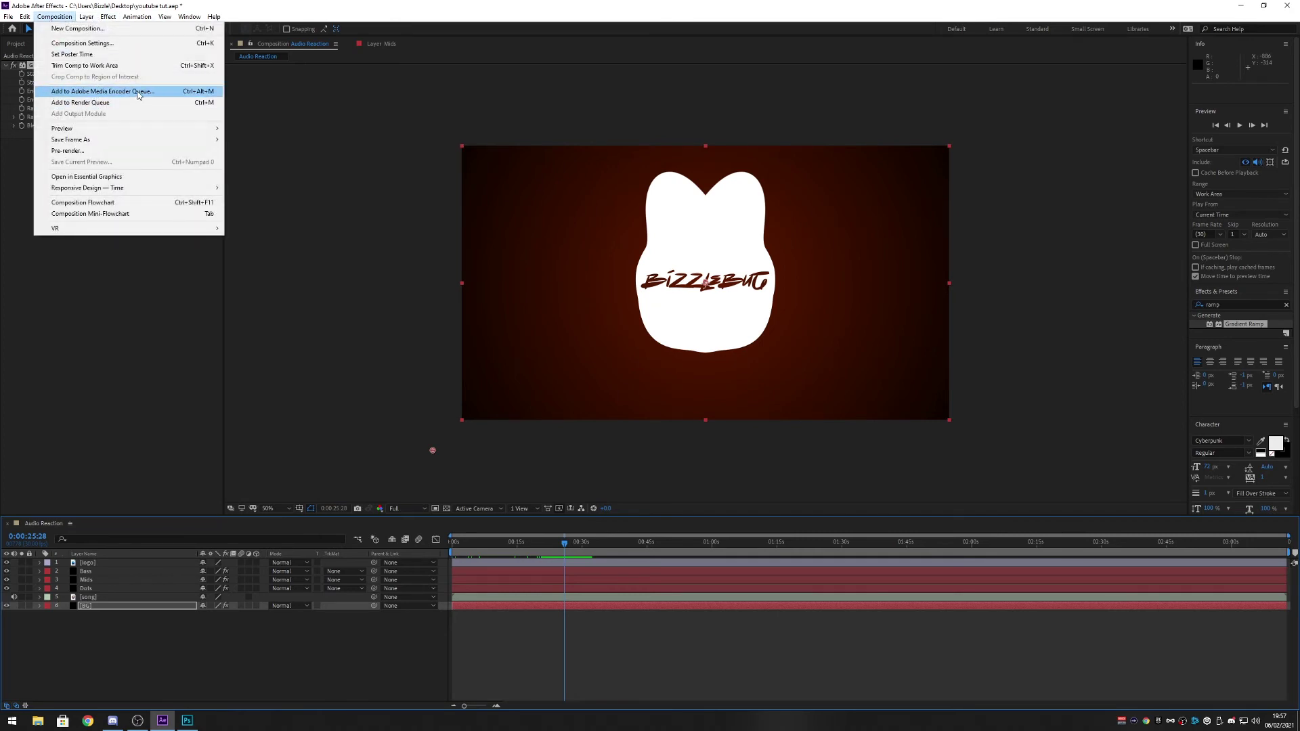
pyautogui.click(698, 102)
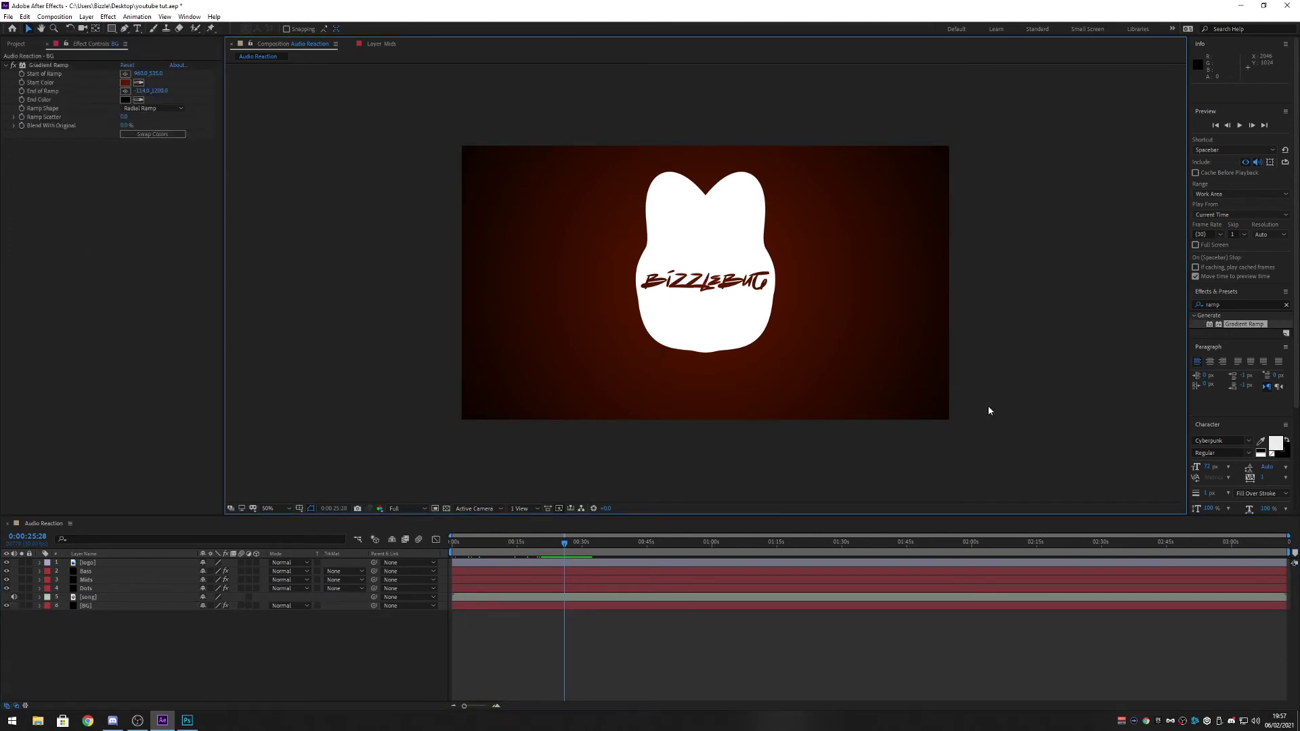
pyautogui.moveTo(640, 545); pyautogui.dragTo(452, 545)
pyautogui.moveTo(565, 545); pyautogui.dragTo(489, 545)
pyautogui.press('.')
pyautogui.press(',')
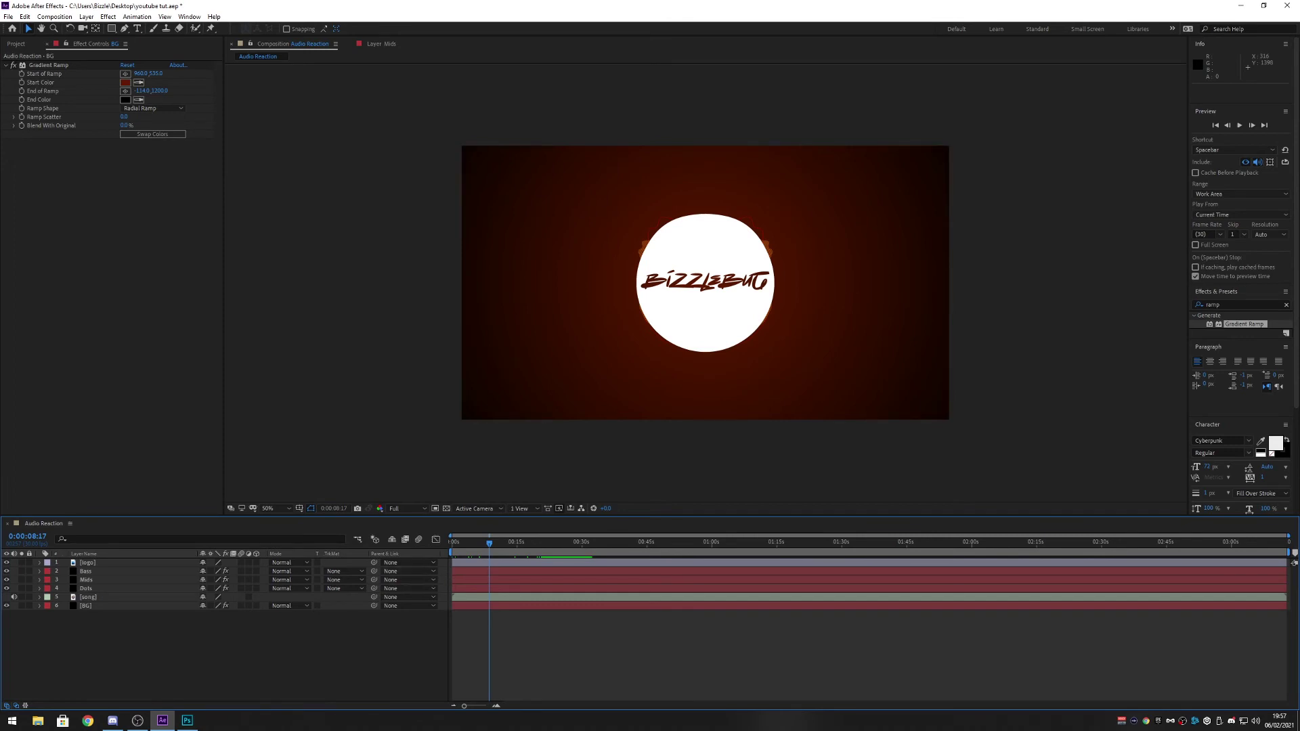
pyautogui.hotkey('alt', 'Tab')
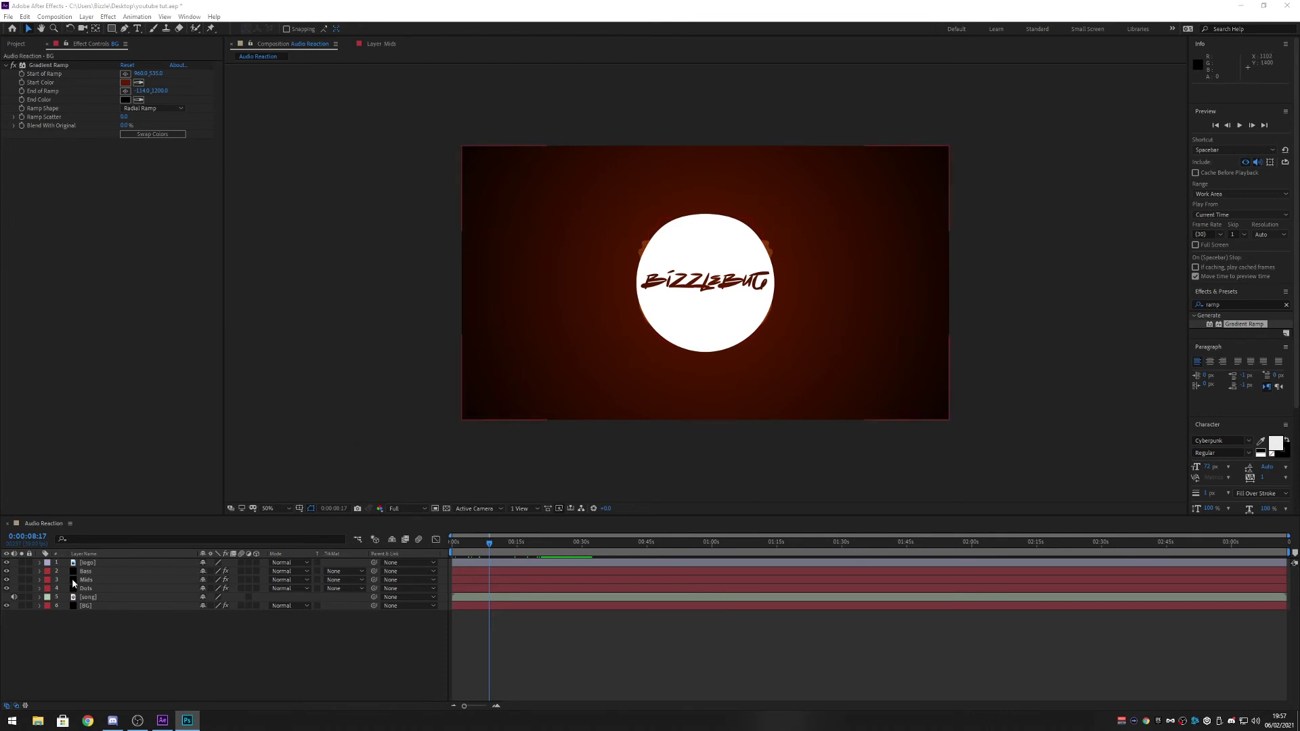
# - Search Effects & Presets for 'shine' and apply Shine to the Bass layer
pyautogui.click(261, 570)
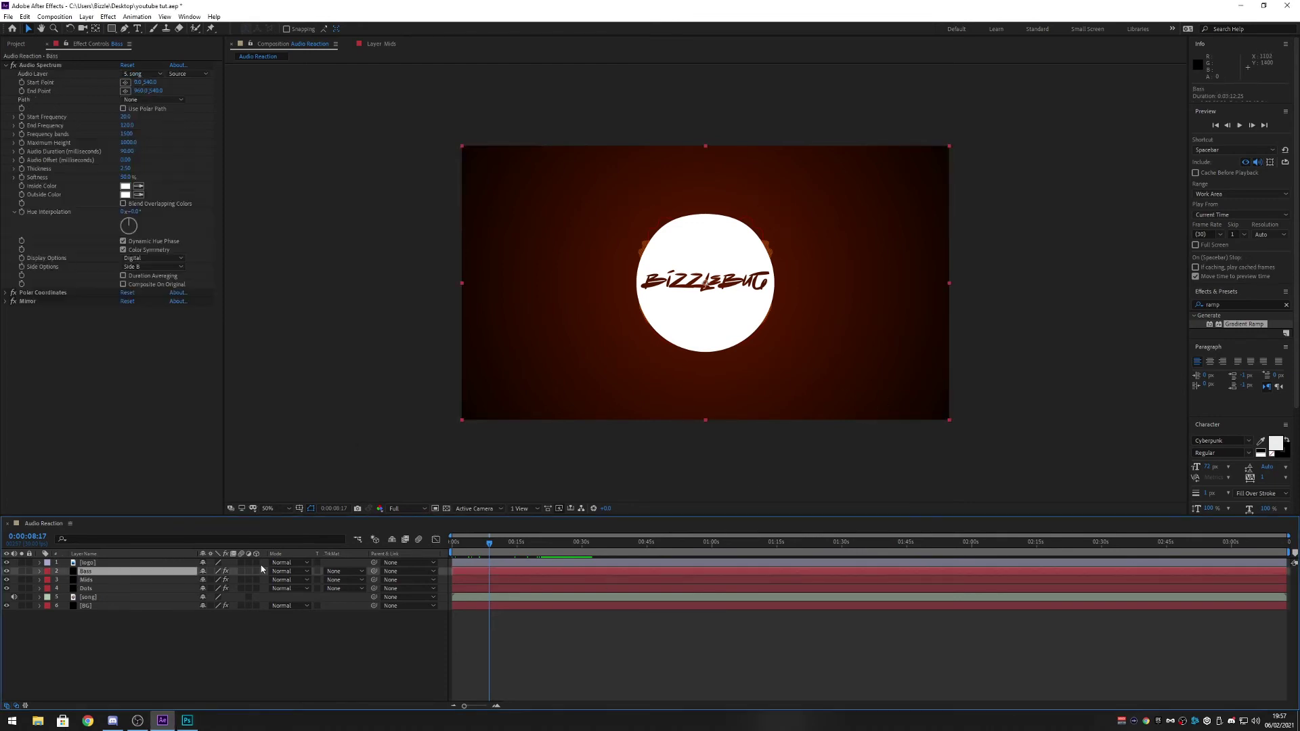
pyautogui.click(1287, 304)
pyautogui.click(1237, 305)
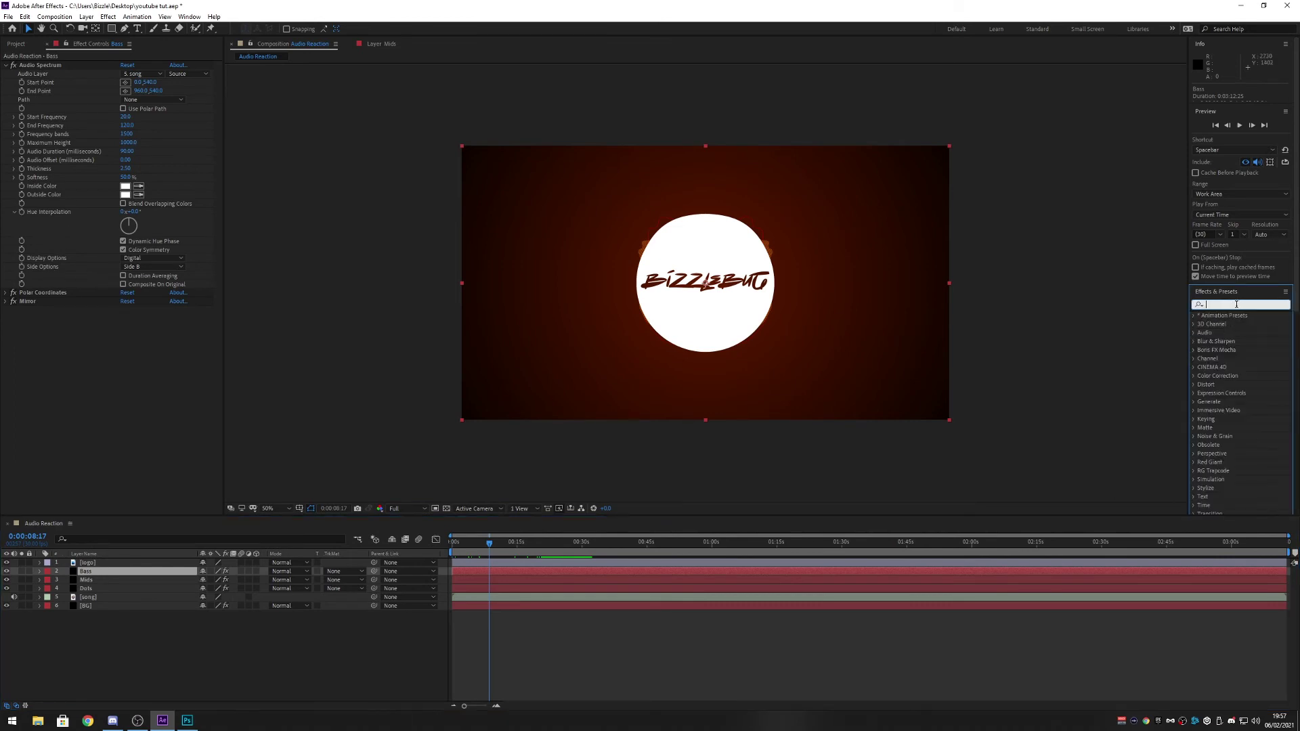
pyautogui.write('shine')
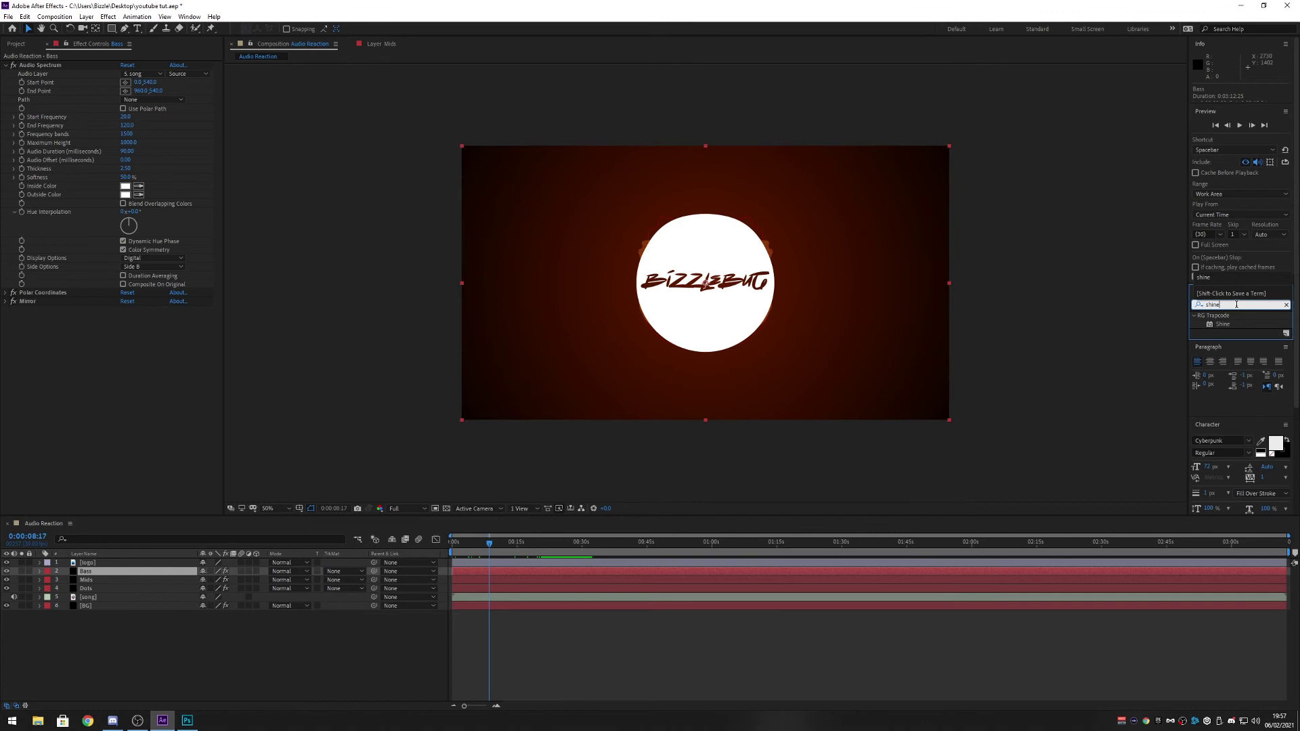
pyautogui.click(1230, 326)
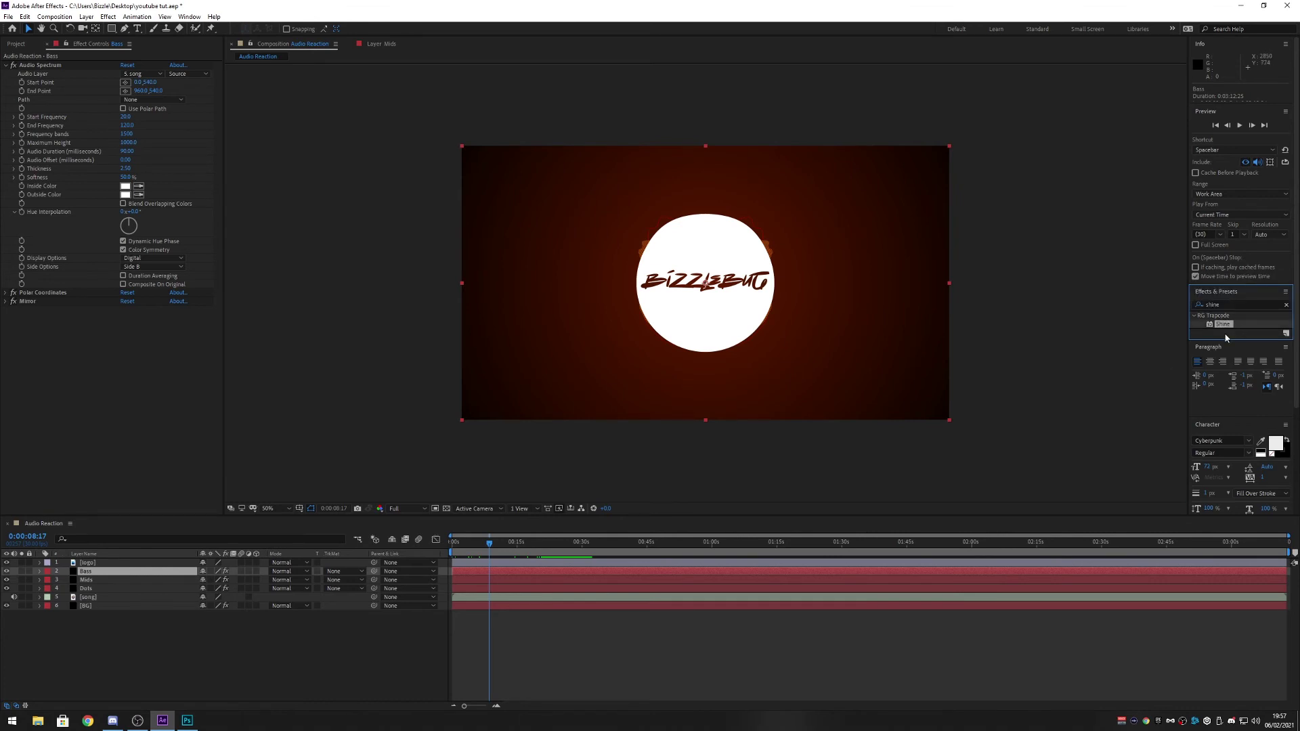
pyautogui.moveTo(1232, 326); pyautogui.dragTo(104, 571)
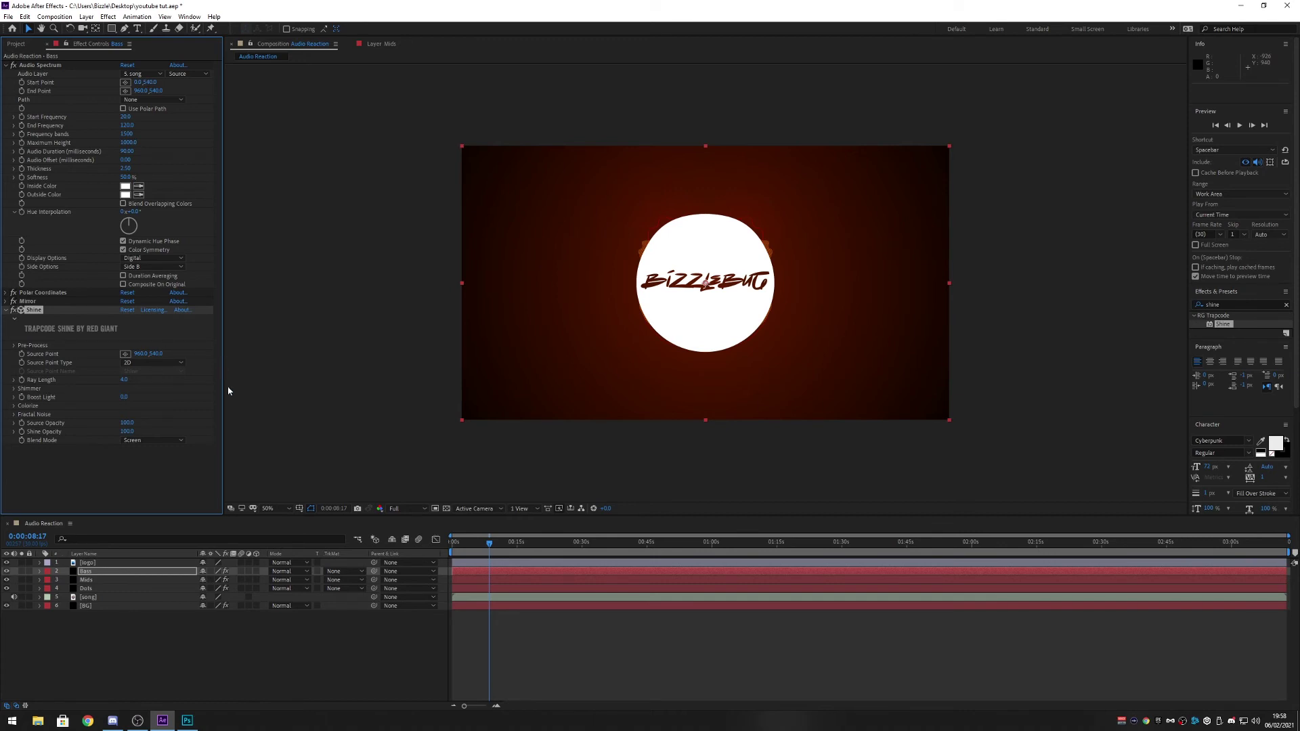
# - Set Shine's Ray Length to 1 and scrub the timeline to check the glow around 18–34 seconds
pyautogui.click(122, 380)
pyautogui.press('Return')
pyautogui.moveTo(535, 543)
pyautogui.mouseDown()
pyautogui.moveTo(572, 546)
pyautogui.moveTo(534, 549)
pyautogui.mouseUp()
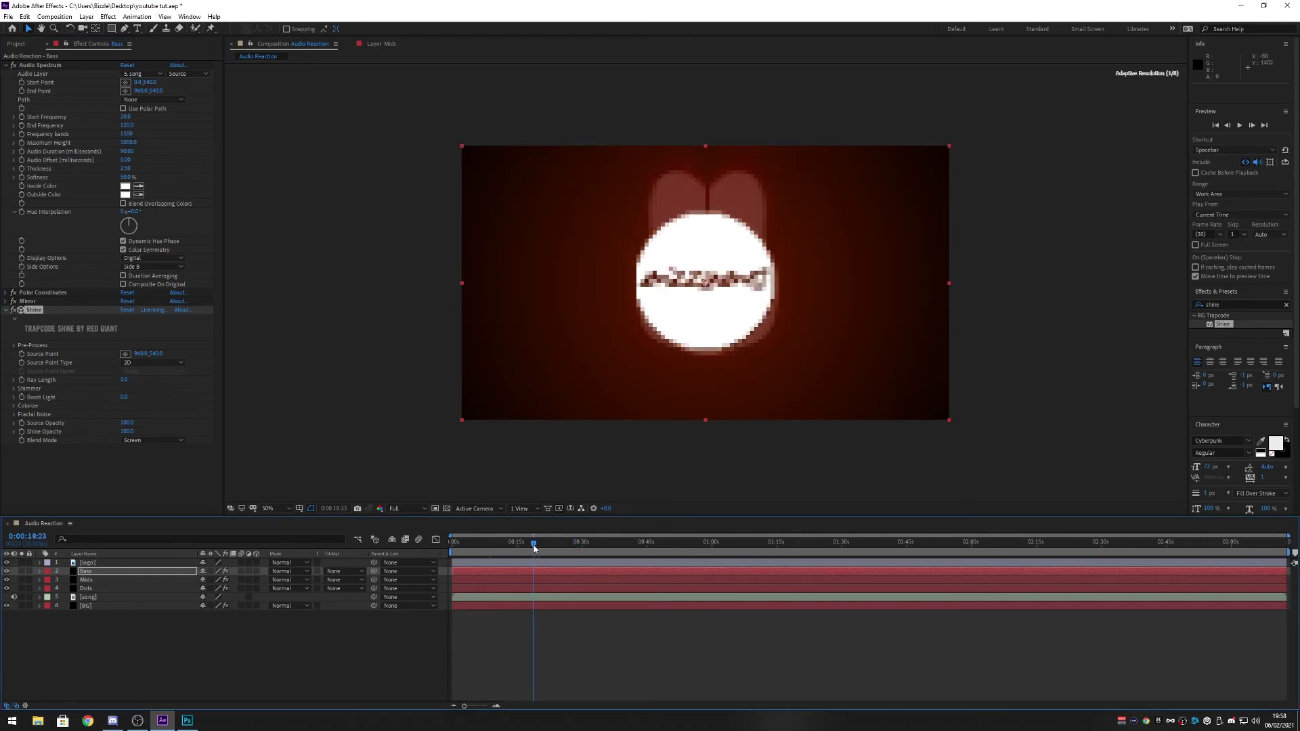
pyautogui.click(600, 543)
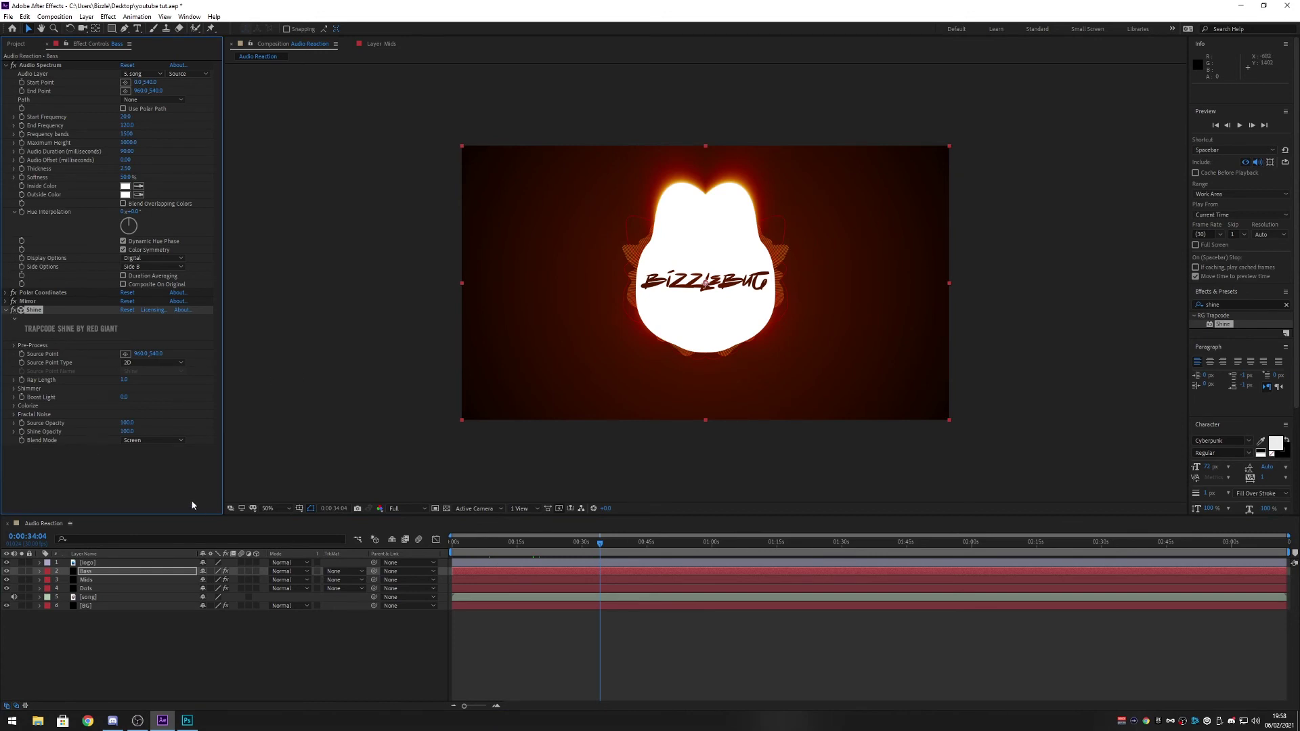
pyautogui.moveTo(636, 543); pyautogui.dragTo(499, 543)
pyautogui.click(187, 720)
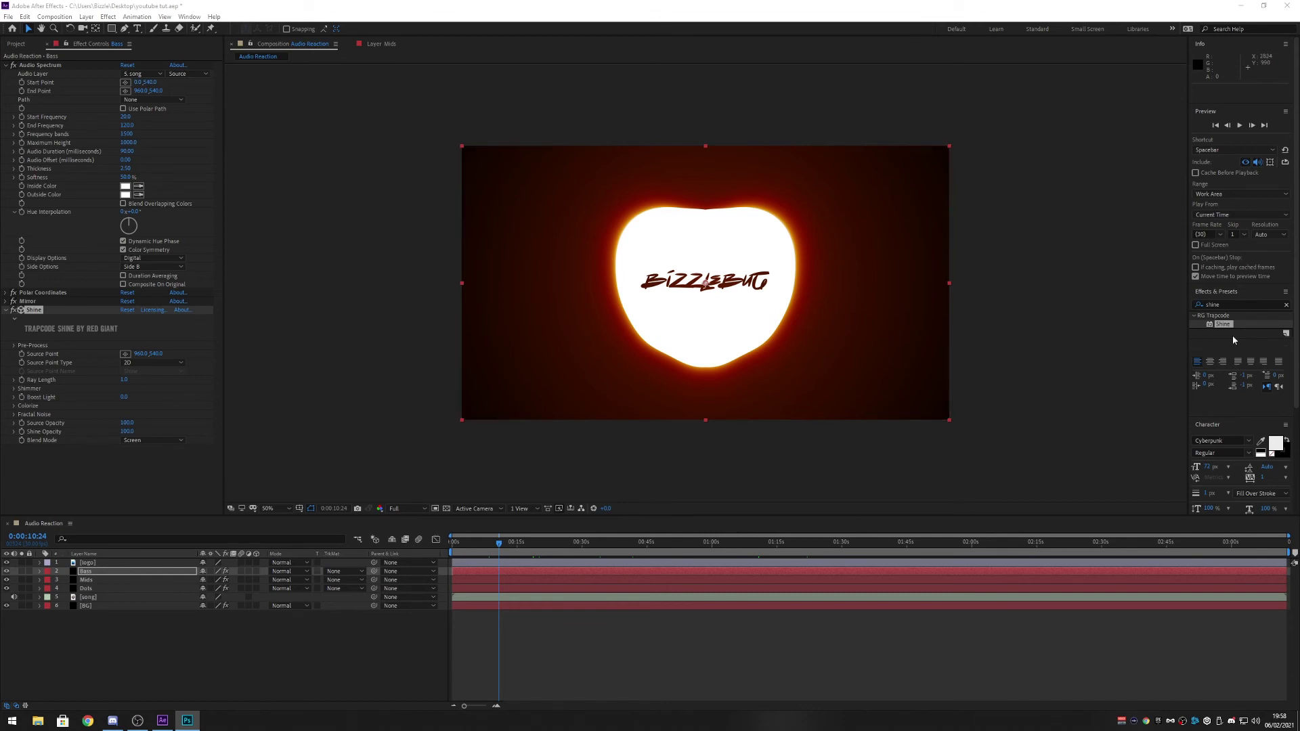
pyautogui.moveTo(1231, 325); pyautogui.dragTo(115, 580)
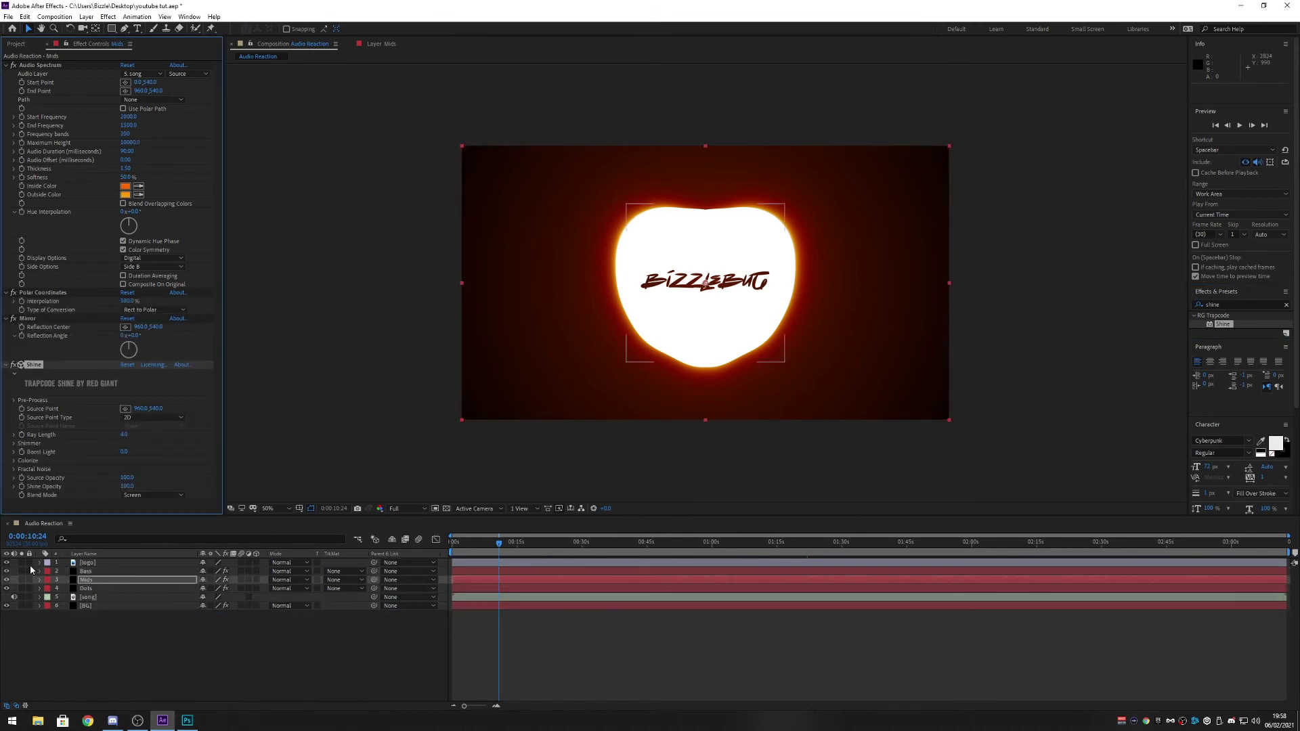
# - Hide the glowing layer, select Mids, and preview it at 36 seconds at 100% zoom
pyautogui.click(7, 579)
pyautogui.click(88, 580)
pyautogui.moveTo(543, 542); pyautogui.dragTo(610, 546)
pyautogui.press('/')
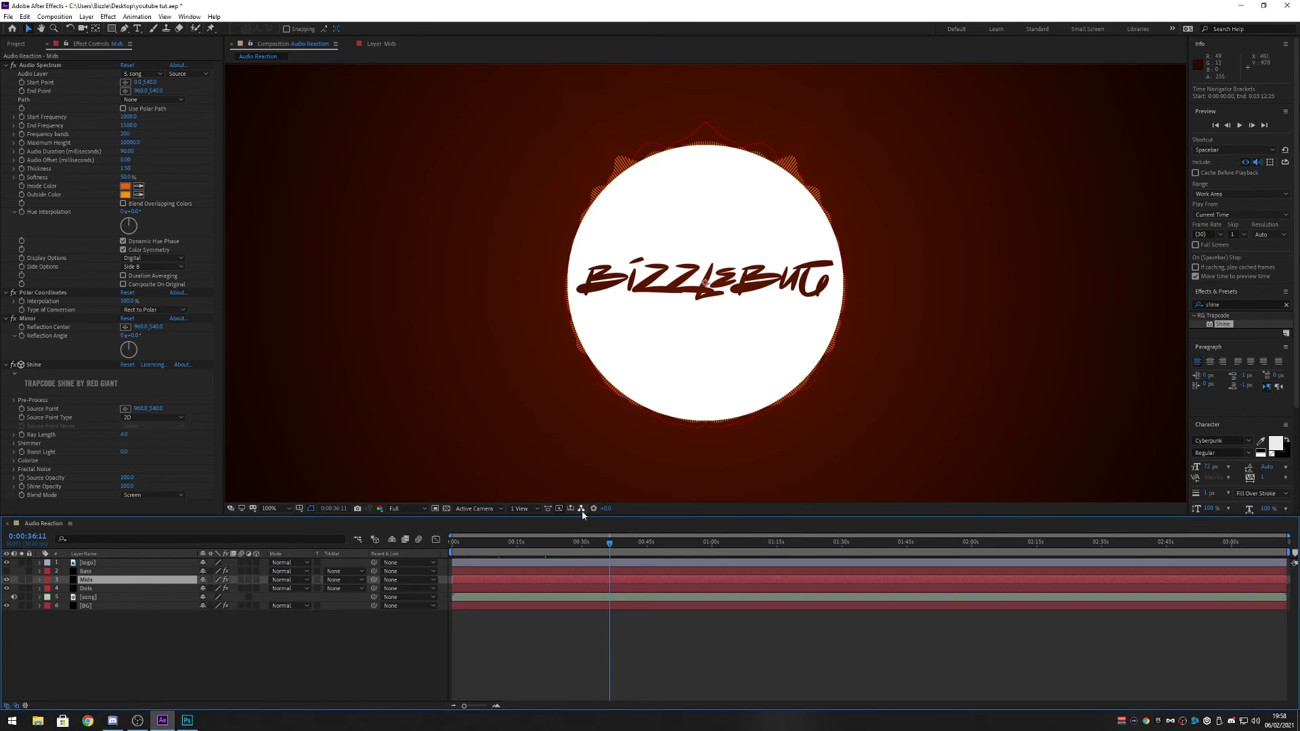
pyautogui.press('.')
pyautogui.press(',')
pyautogui.press(',')
pyautogui.press('.')
# - Set the Mids Shine effect's Boost Light to 5
pyautogui.click(124, 452)
pyautogui.write('5')
pyautogui.press('Return')
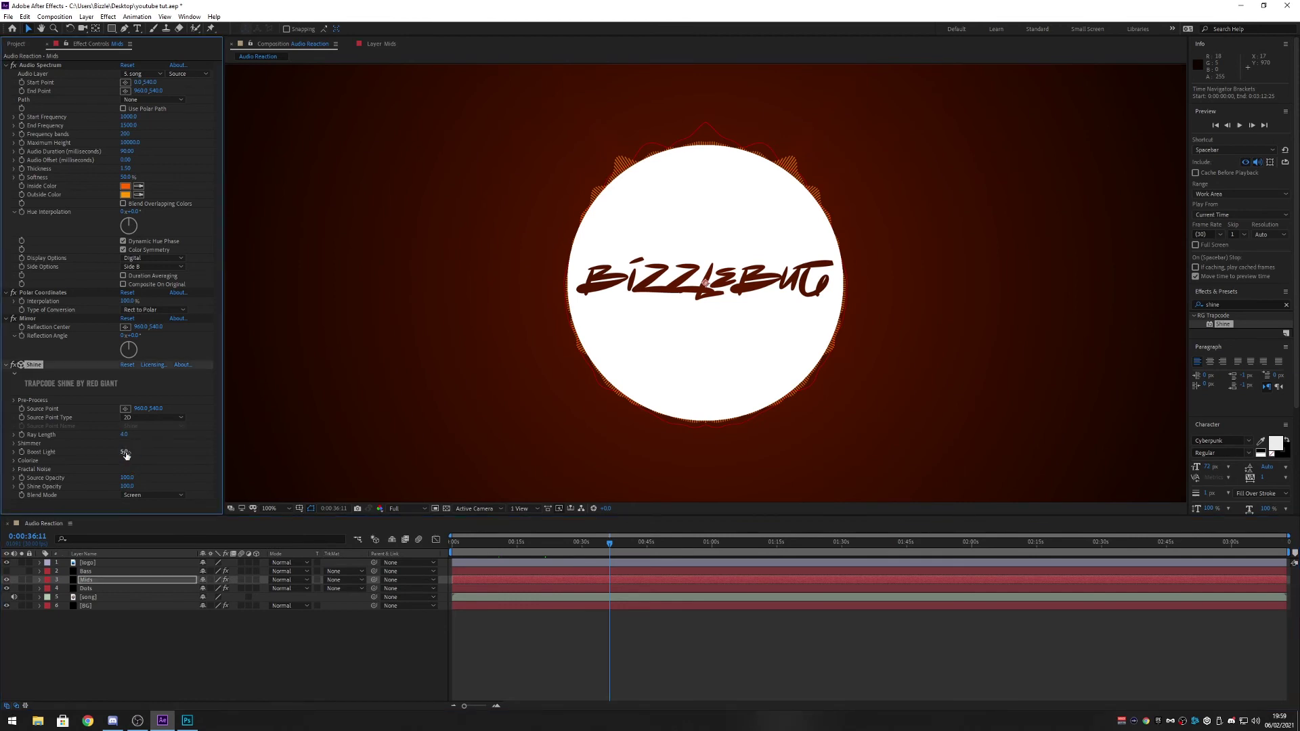
pyautogui.click(8, 606)
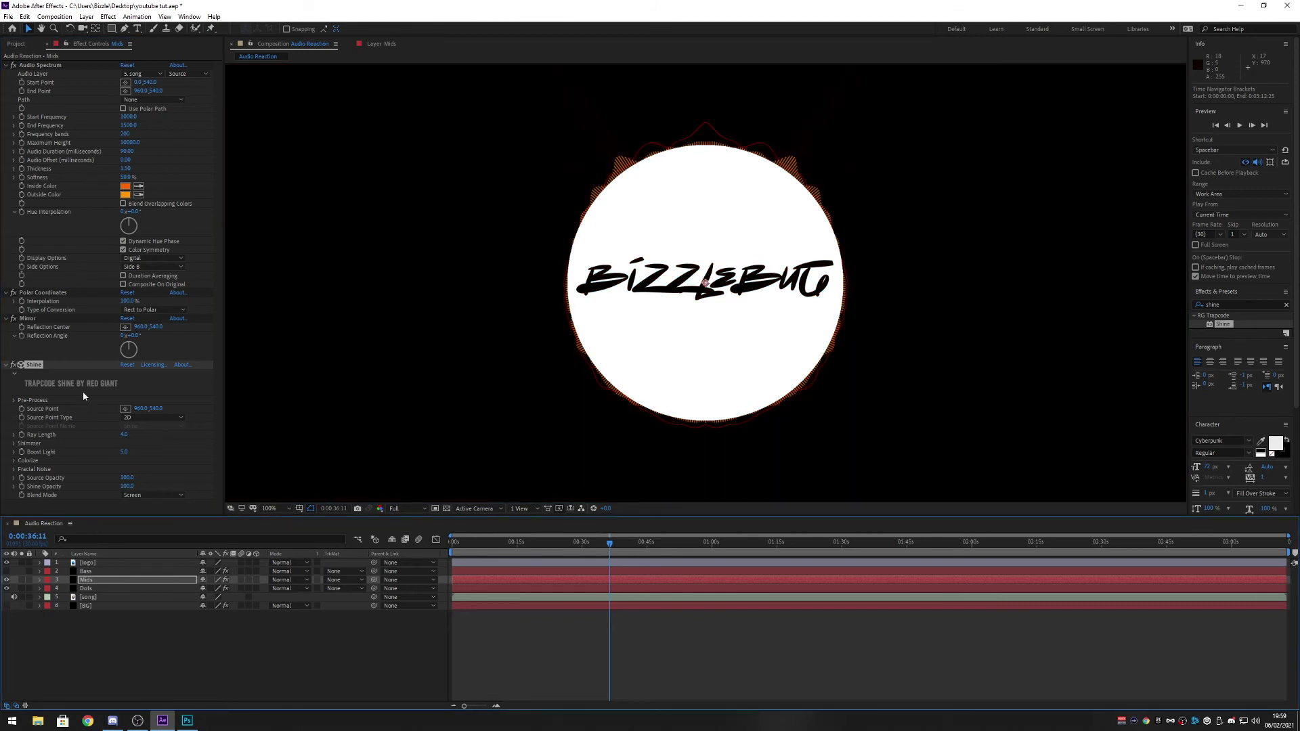
pyautogui.click(14, 368)
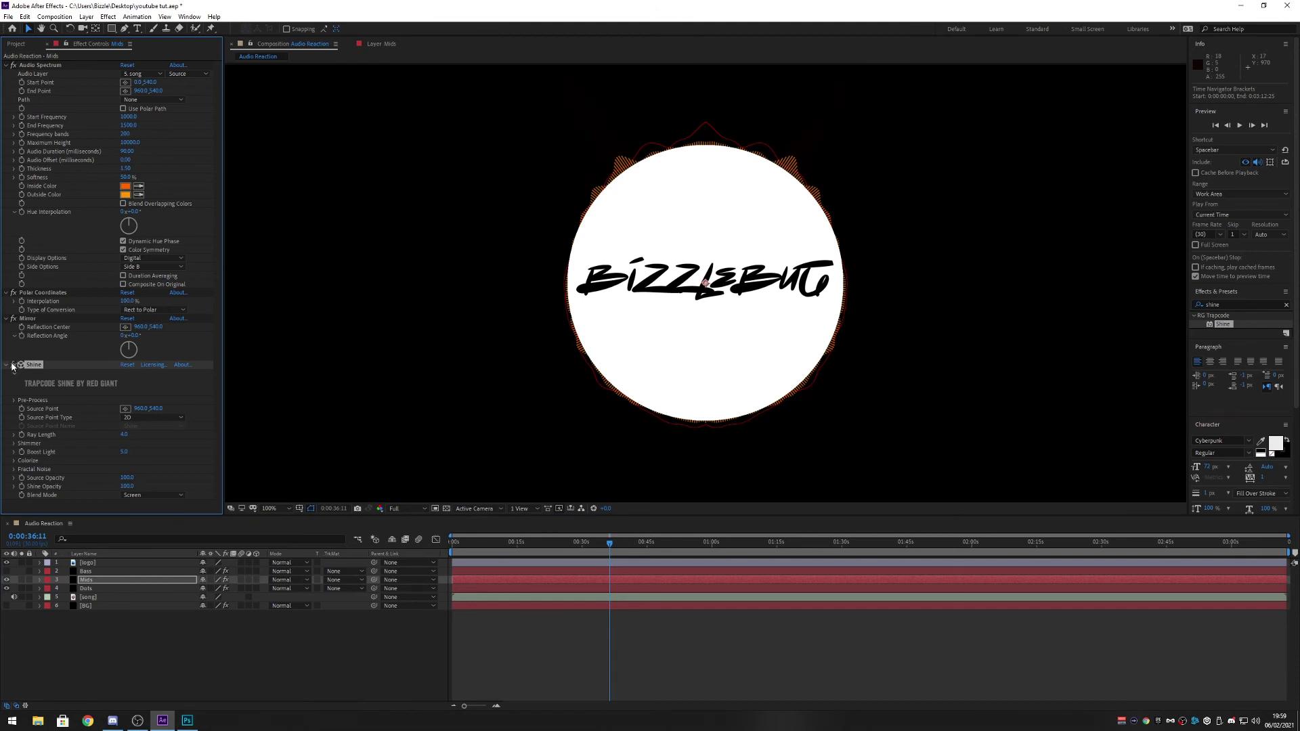
pyautogui.click(13, 365)
pyautogui.moveTo(124, 435); pyautogui.dragTo(212, 439)
pyautogui.click(124, 434)
pyautogui.write('10')
pyautogui.press('Return')
pyautogui.click(125, 435)
pyautogui.write('40')
pyautogui.press('Return')
pyautogui.click(124, 452)
pyautogui.write('60')
pyautogui.press('Return')
pyautogui.click(124, 451)
pyautogui.write('8')
pyautogui.press('Return')
pyautogui.click(125, 195)
pyautogui.click(269, 262)
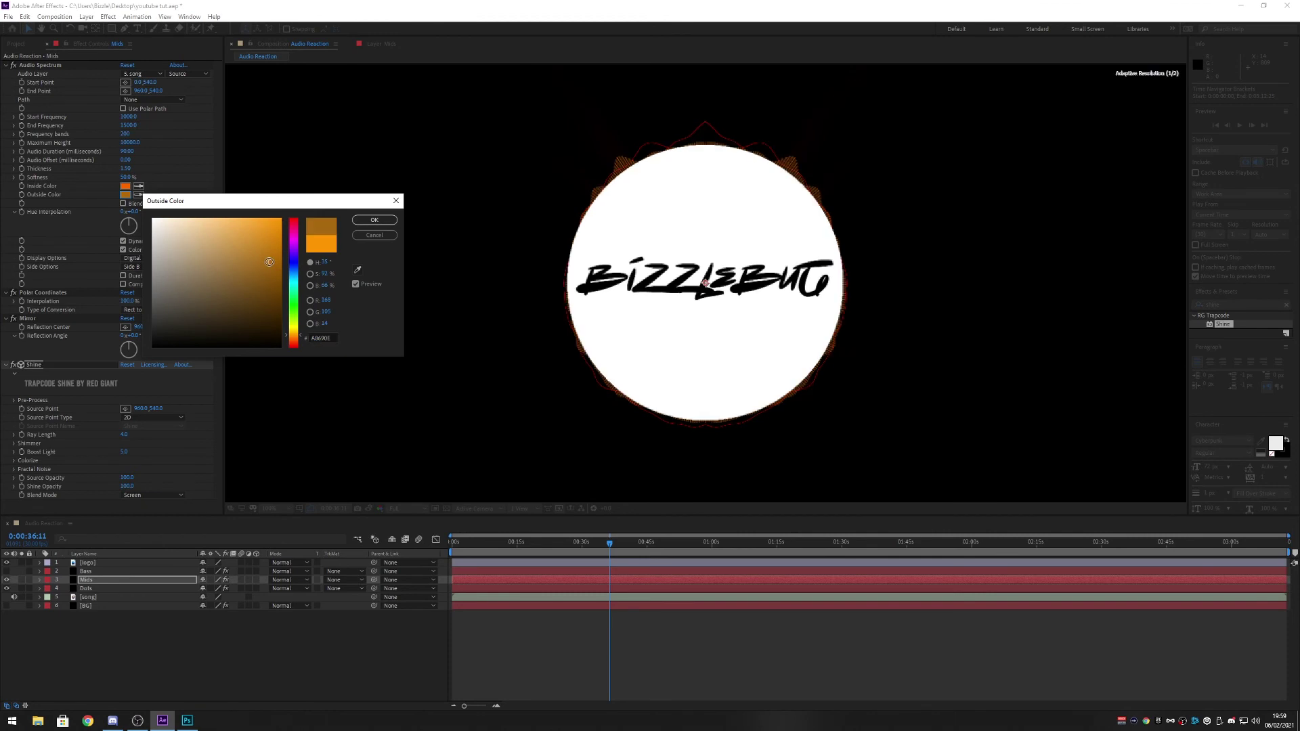
pyautogui.click(272, 296)
pyautogui.click(375, 235)
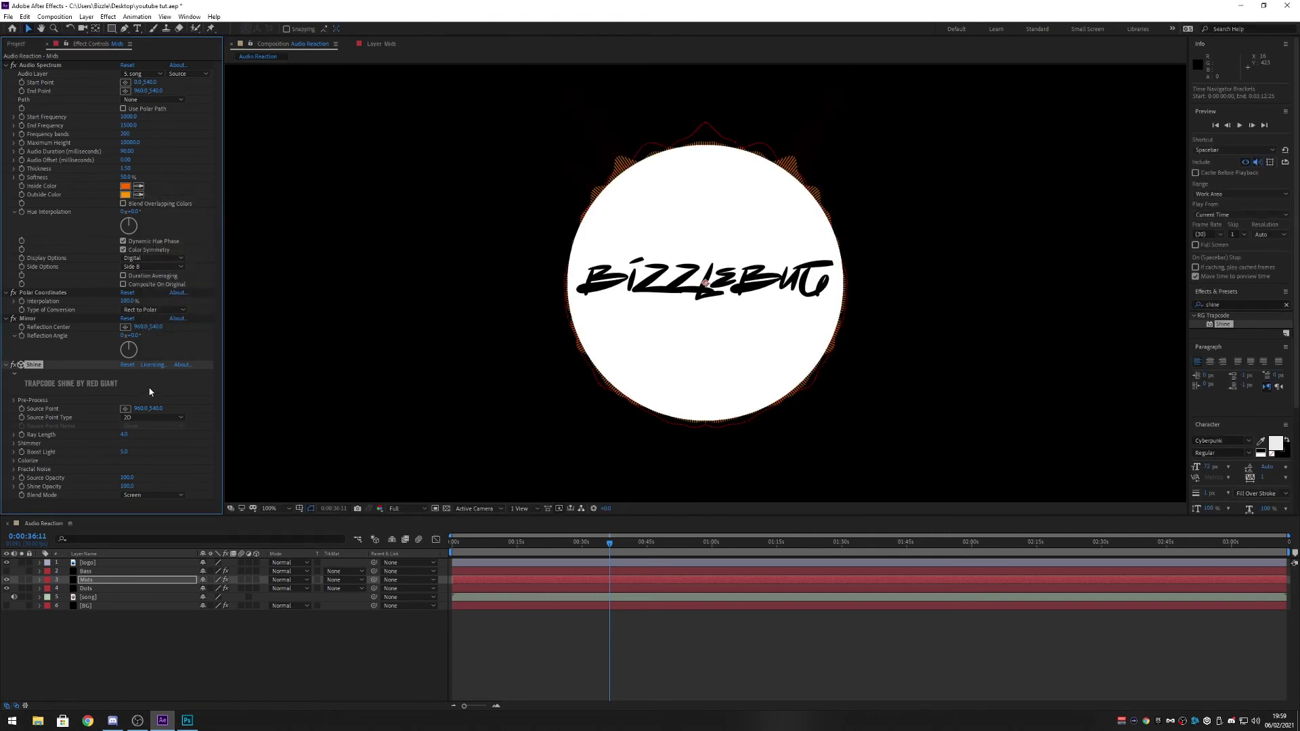
pyautogui.moveTo(593, 545); pyautogui.dragTo(741, 546)
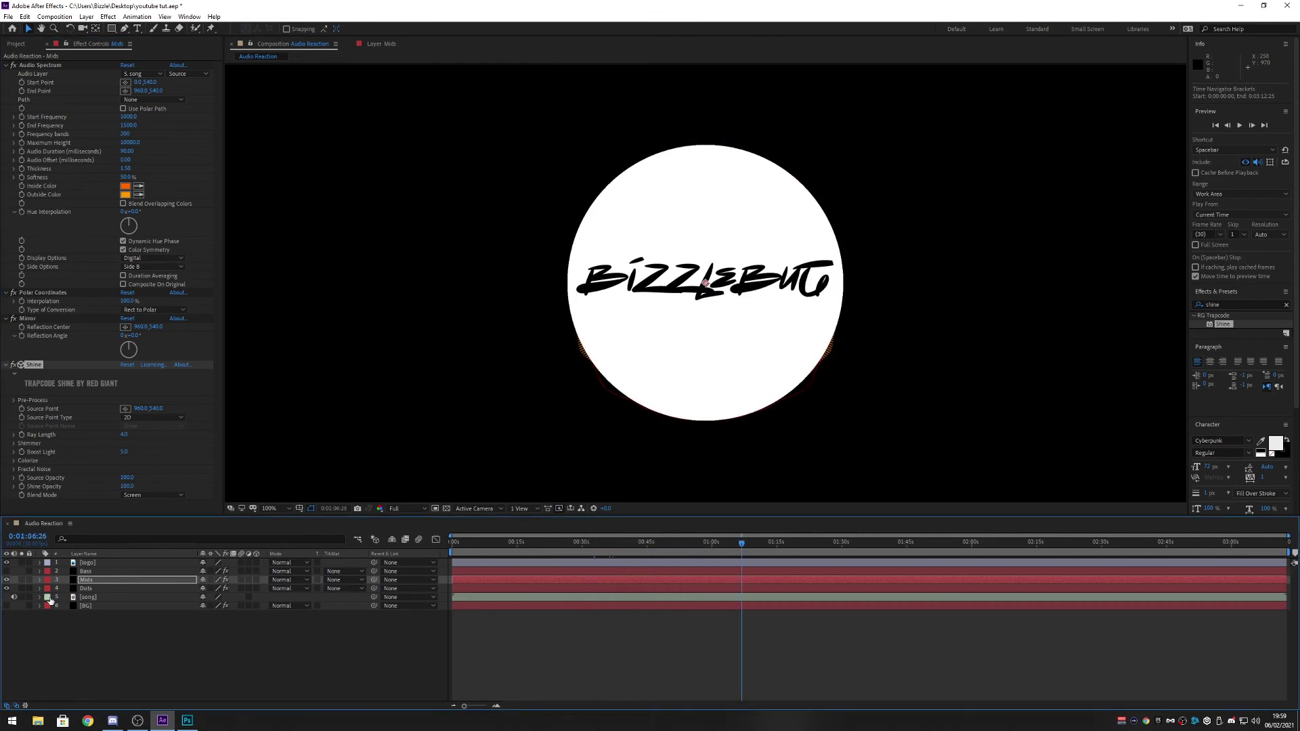
pyautogui.click(7, 579)
pyautogui.click(7, 580)
pyautogui.moveTo(593, 545); pyautogui.dragTo(633, 556)
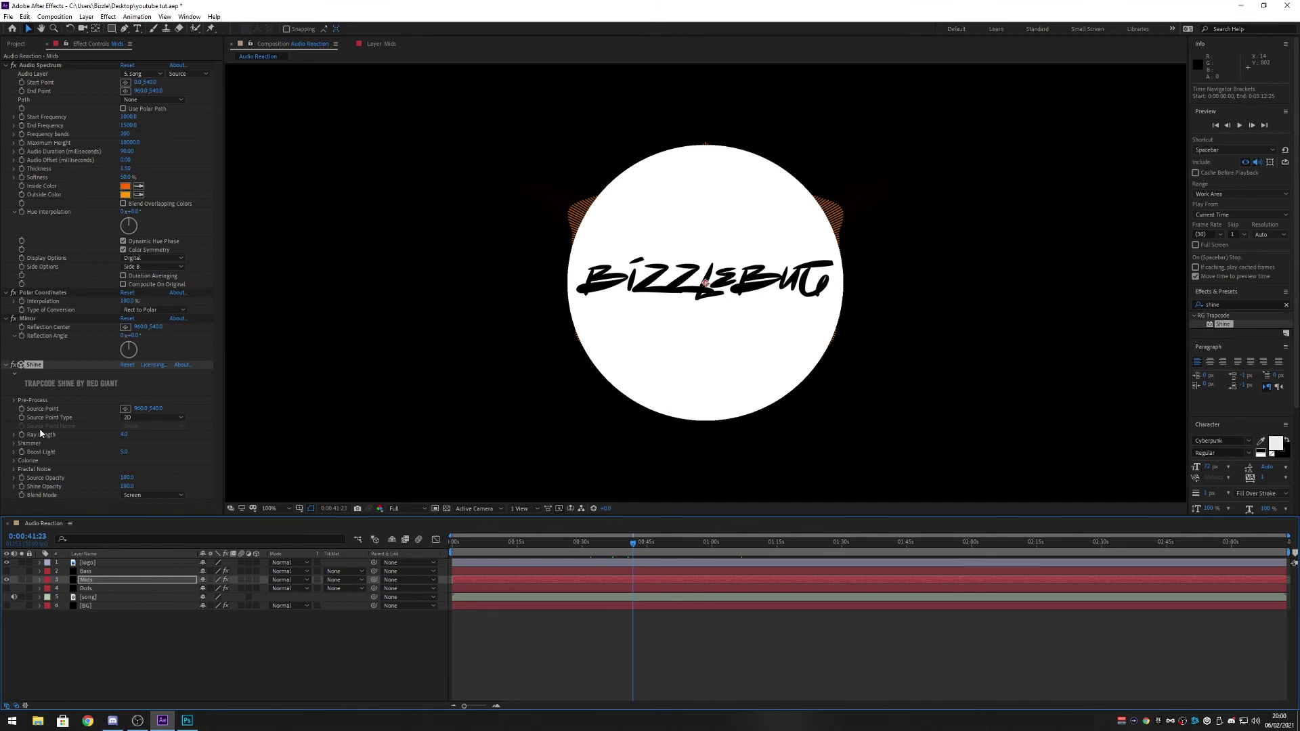
# - Set the Shine Colorize scheme to Harvest
pyautogui.click(14, 461)
pyautogui.scroll(-1, 101, 460)
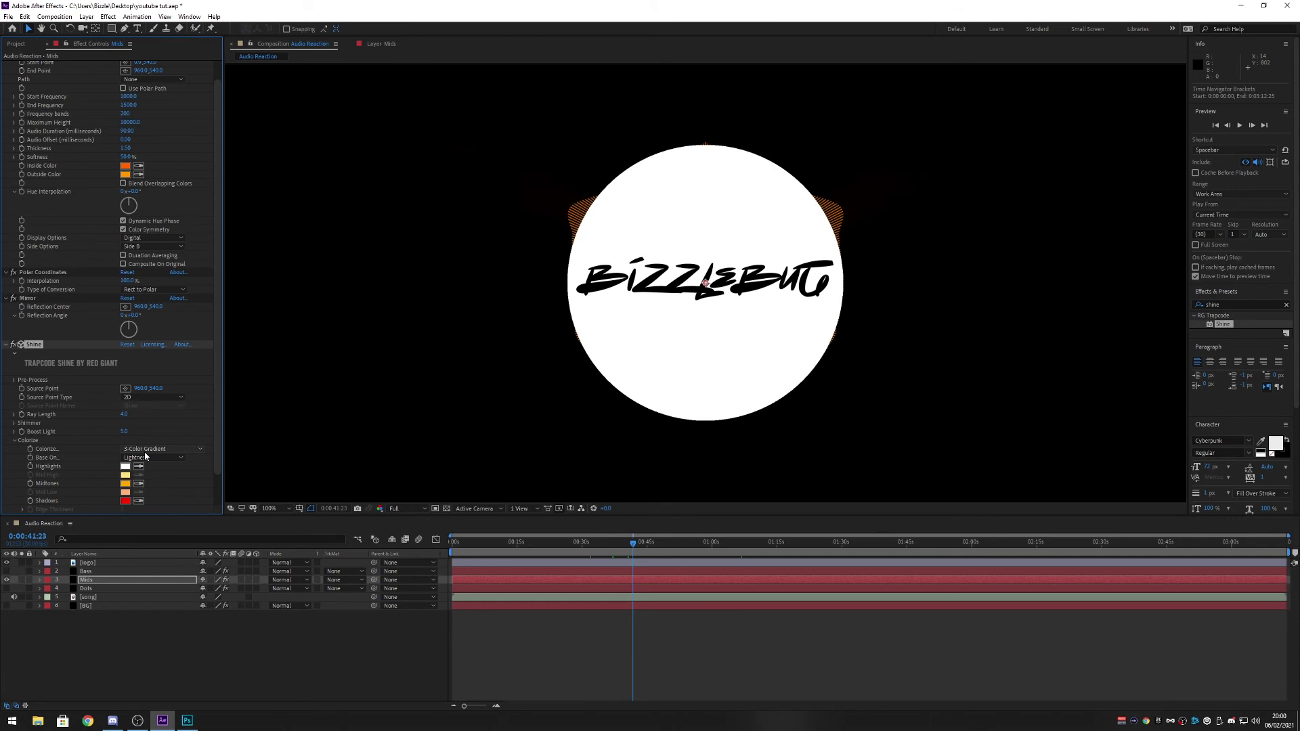
pyautogui.scroll(-1, 113, 461)
pyautogui.click(158, 415)
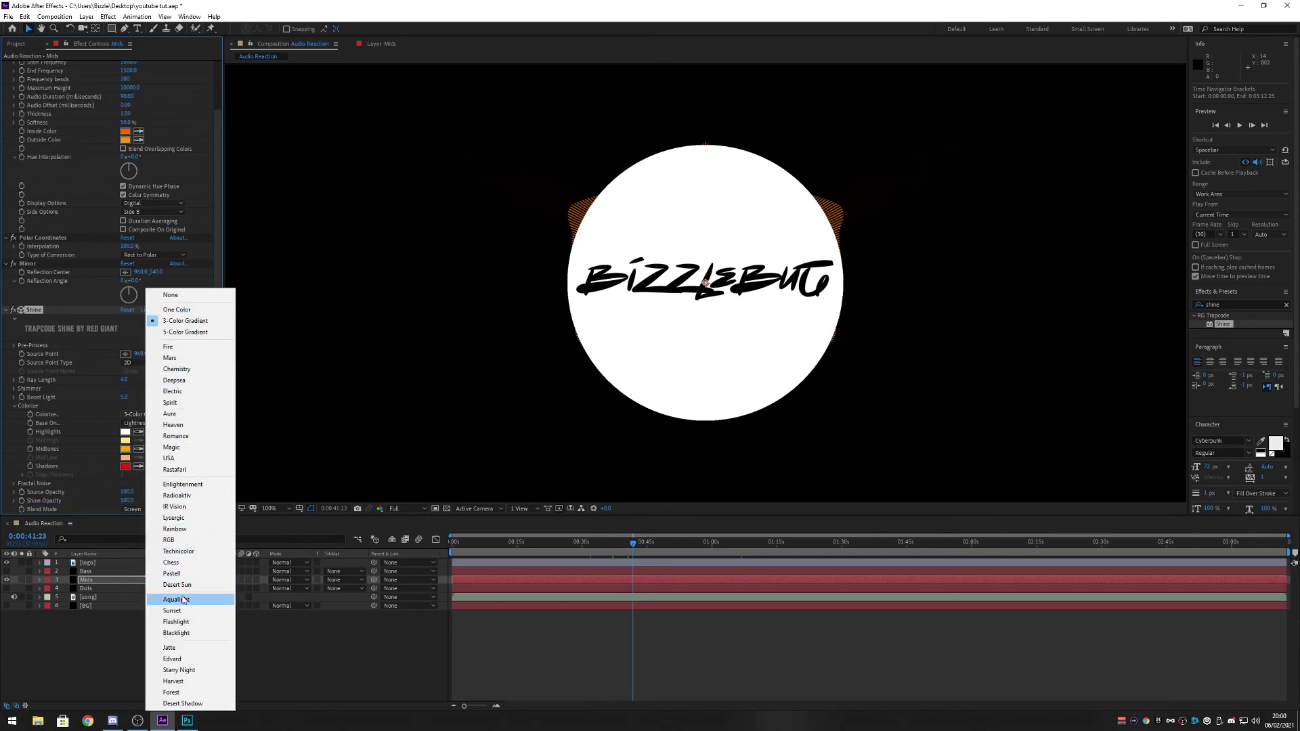
pyautogui.click(193, 681)
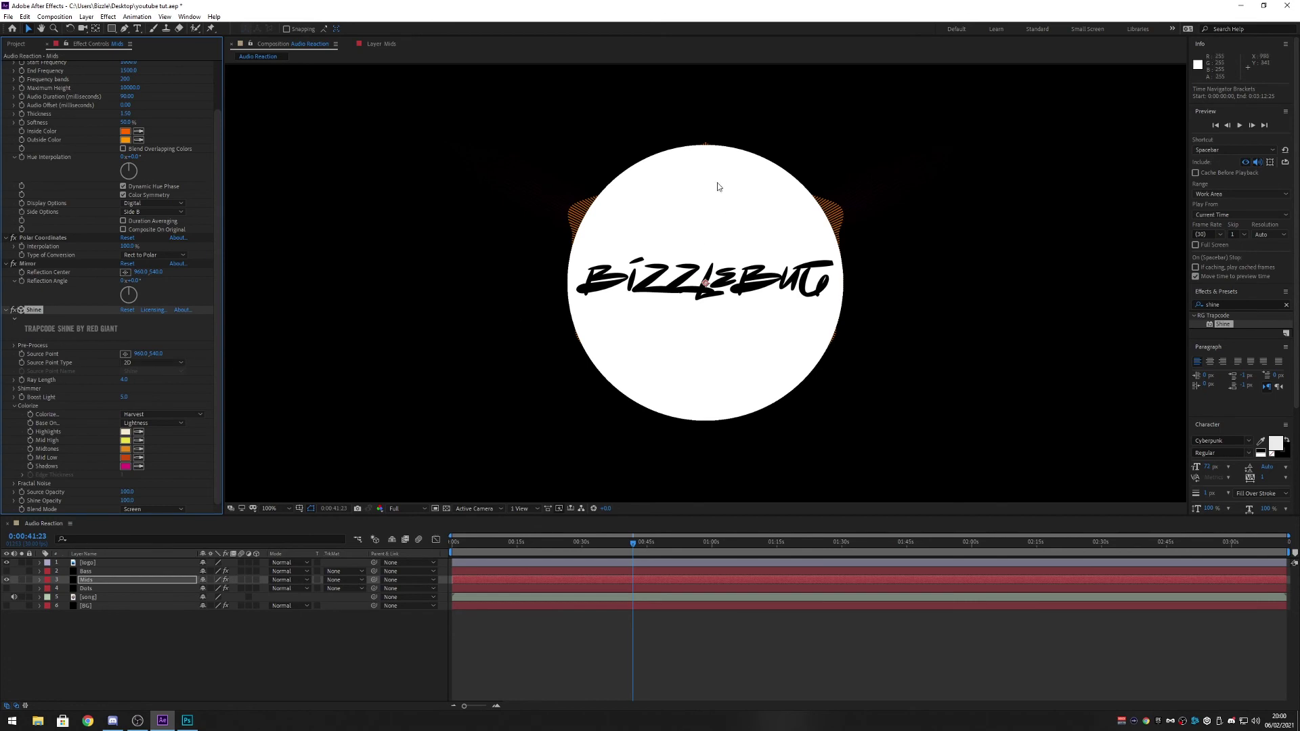
# - Raise Shine's Boost Light to 60
pyautogui.press(',')
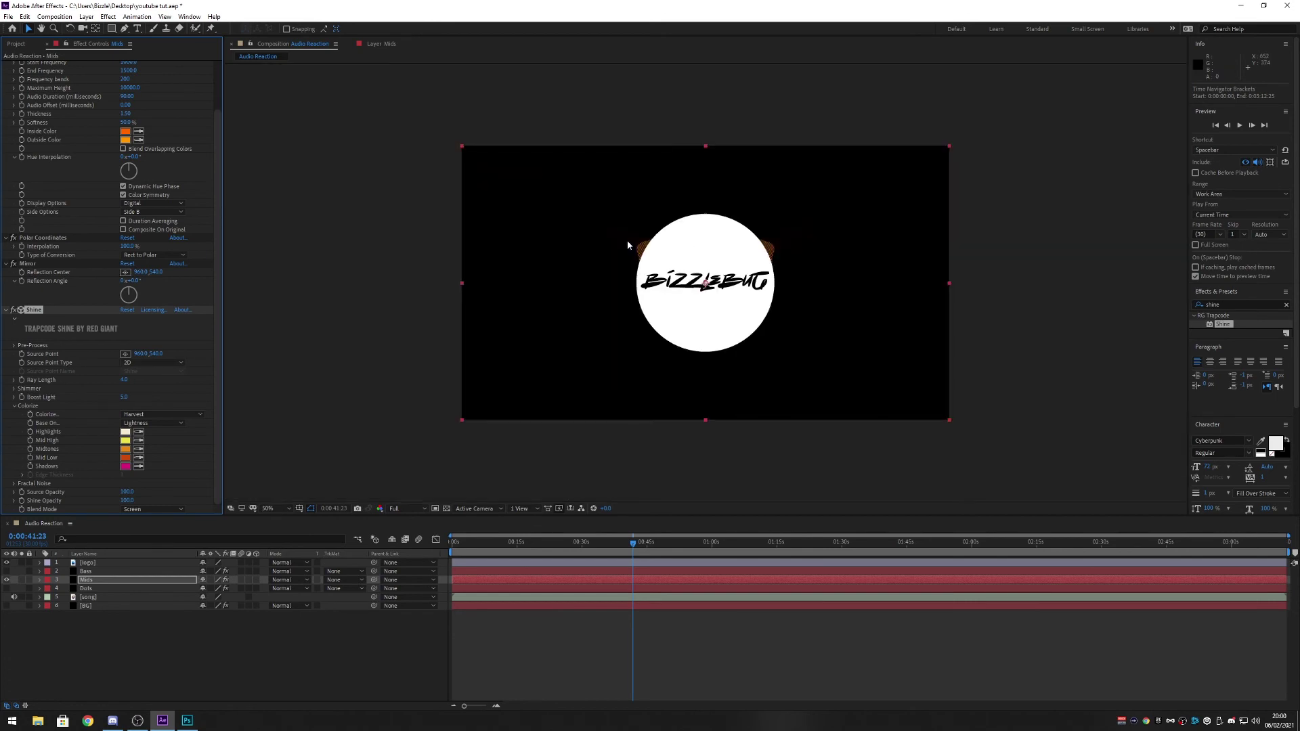
pyautogui.press('.')
pyautogui.press(',')
pyautogui.press('.')
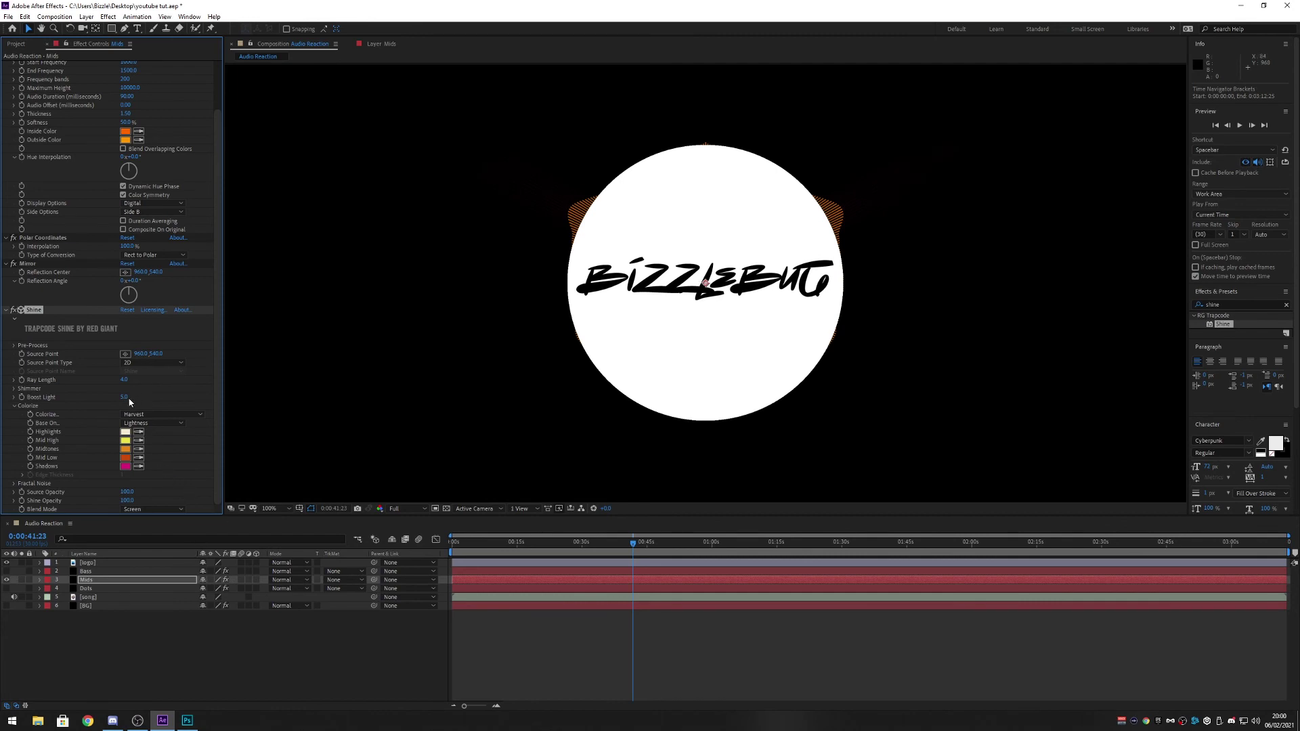
pyautogui.moveTo(131, 400); pyautogui.dragTo(180, 398)
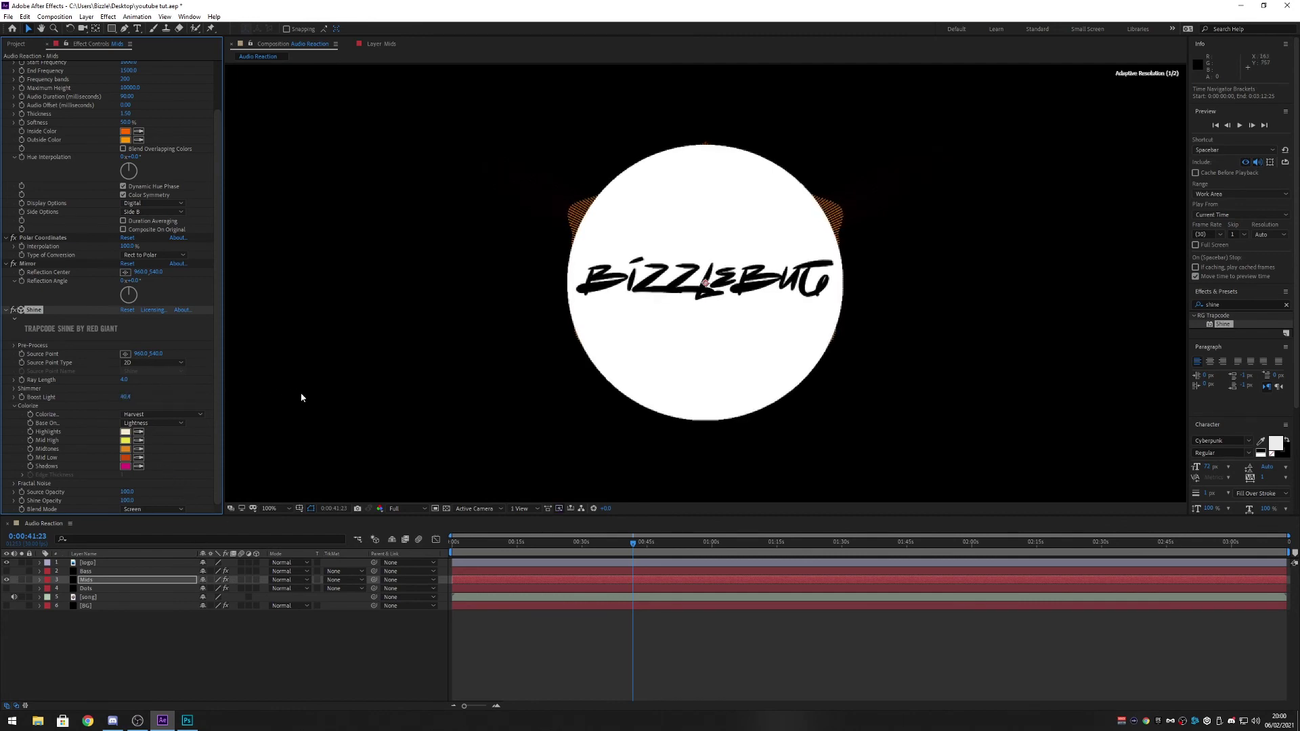
pyautogui.click(126, 397)
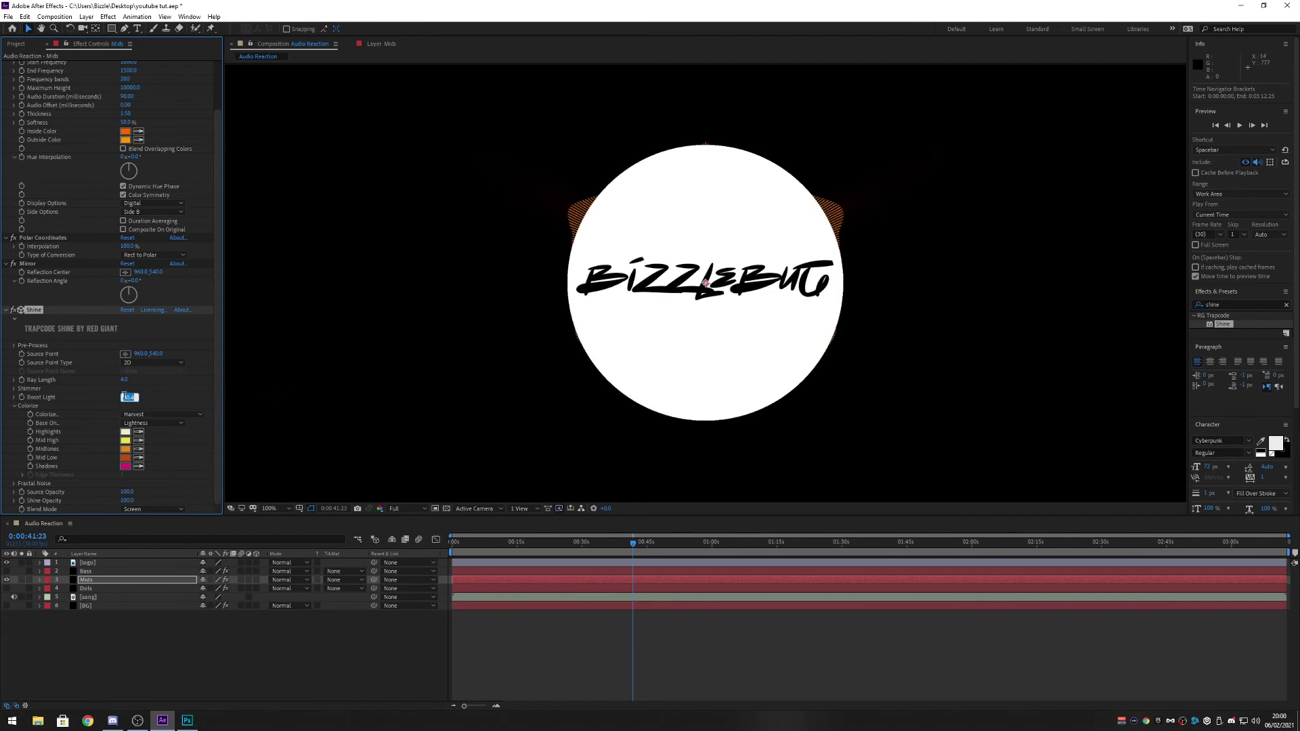
pyautogui.write('40')
pyautogui.write('60')
pyautogui.press('Return')
# - Show the dark red [BG] layer and play the preview from the start, stopping near 20 seconds
pyautogui.click(6, 606)
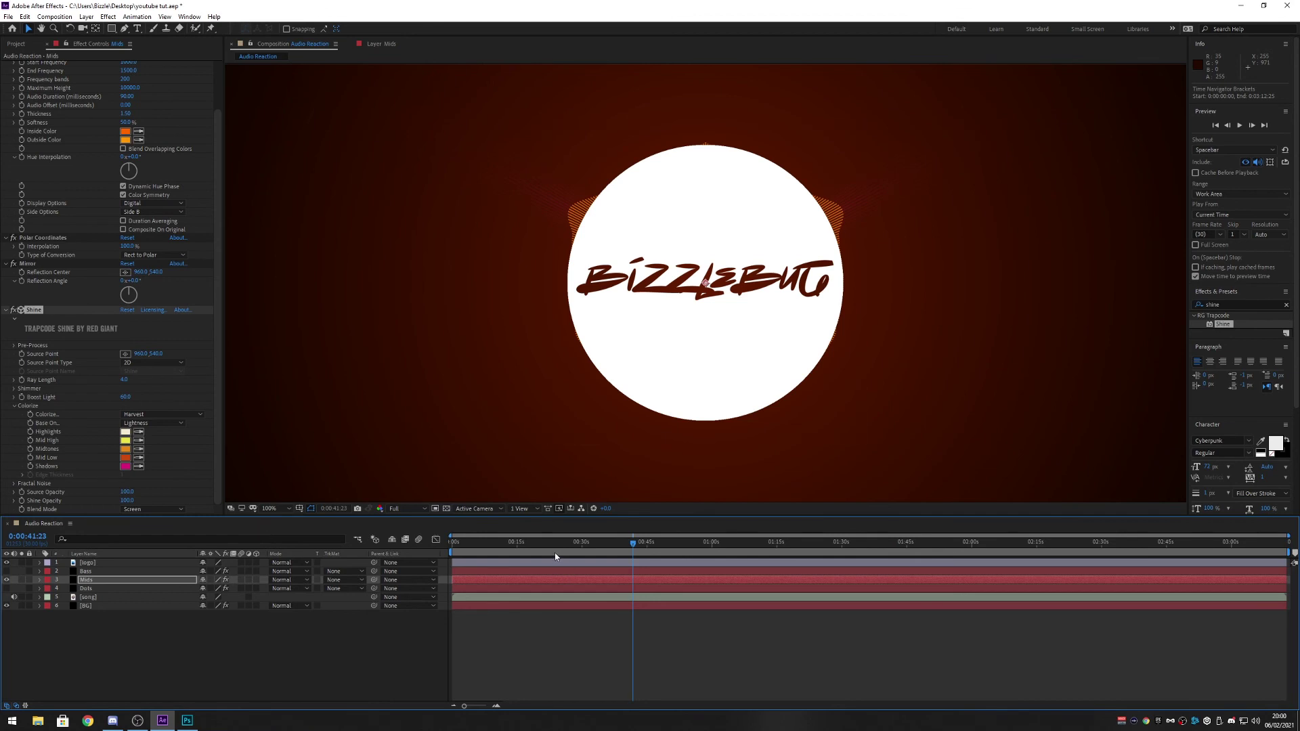
pyautogui.press('Home')
pyautogui.press('space')
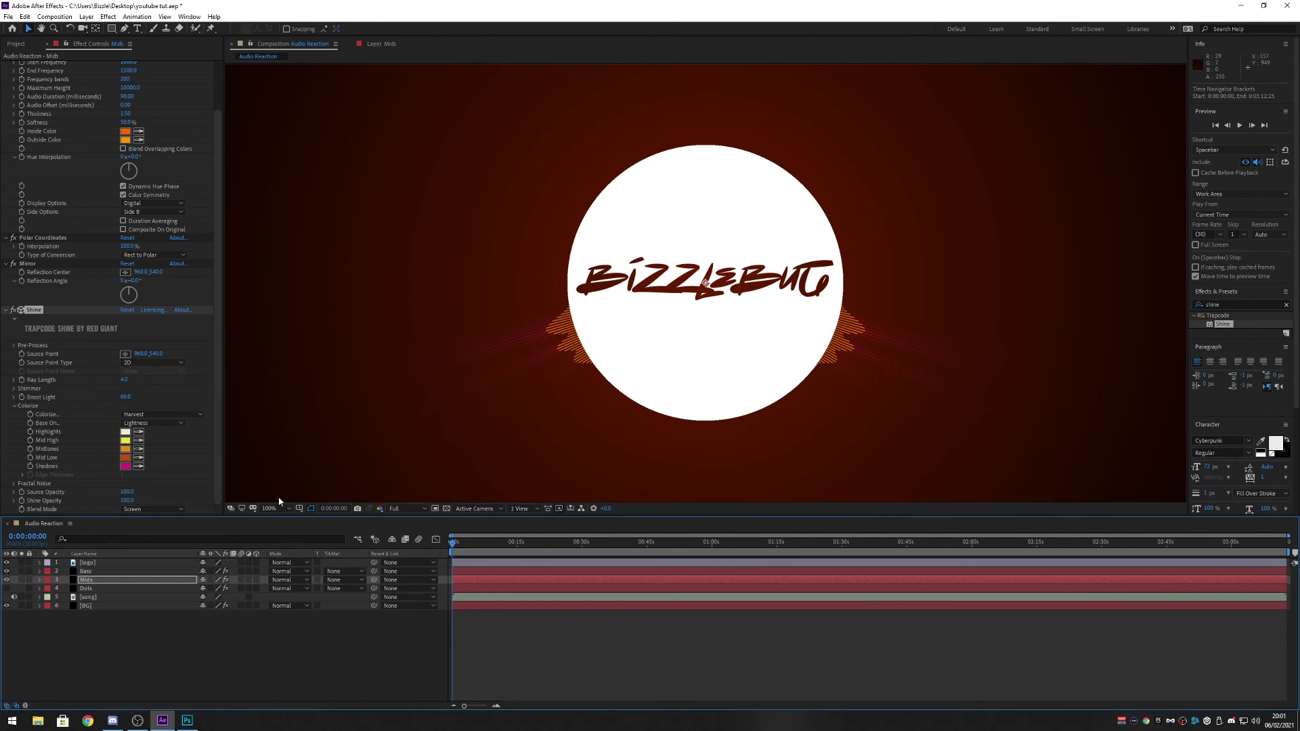
pyautogui.click(539, 542)
pyautogui.scroll(-2, 743, 345)
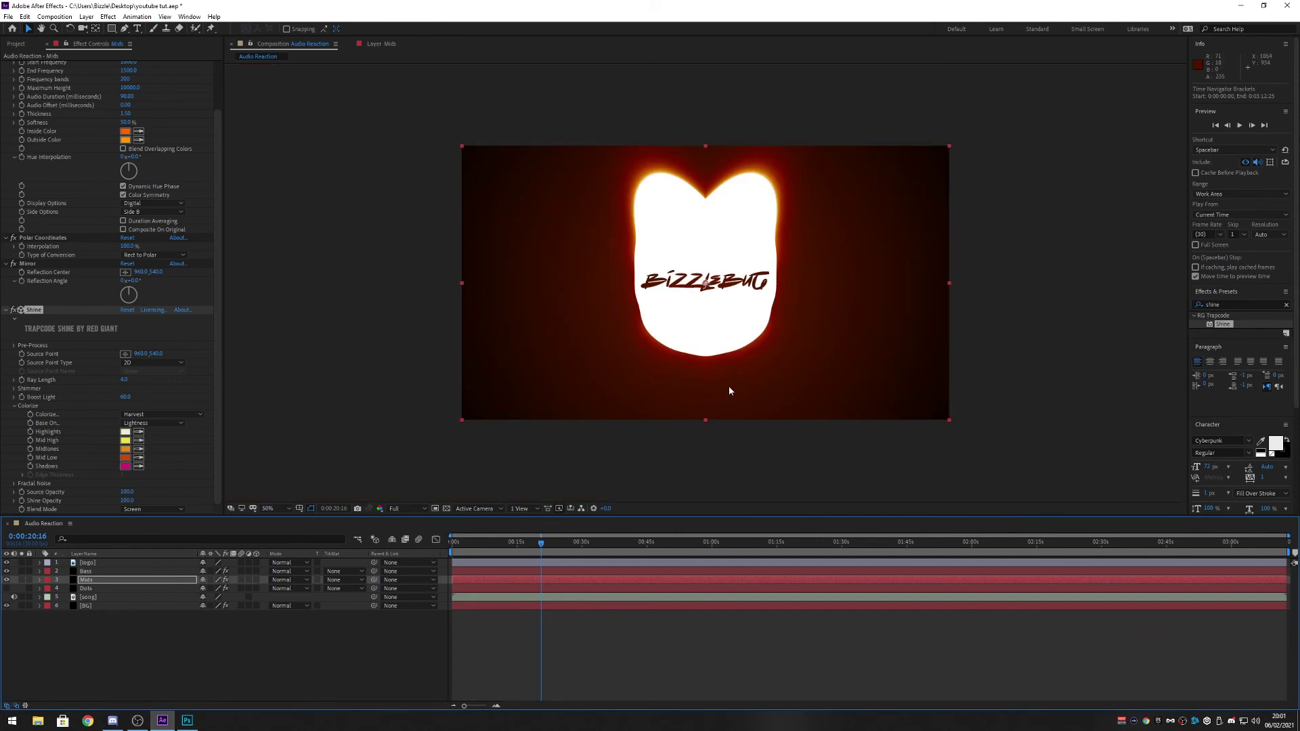
pyautogui.moveTo(583, 543); pyautogui.dragTo(750, 545)
pyautogui.click(600, 542)
pyautogui.scroll(2, 771, 442)
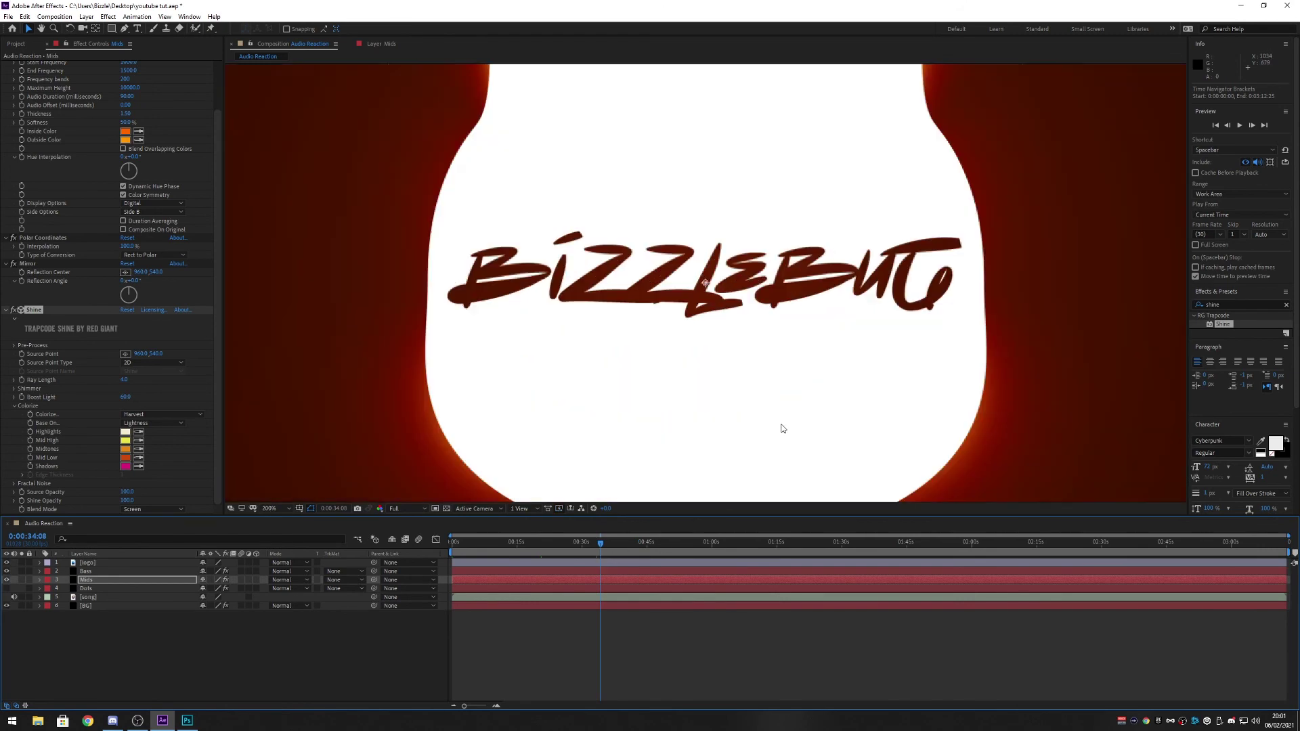
pyautogui.moveTo(667, 546); pyautogui.dragTo(783, 543)
pyautogui.scroll(-2, 917, 399)
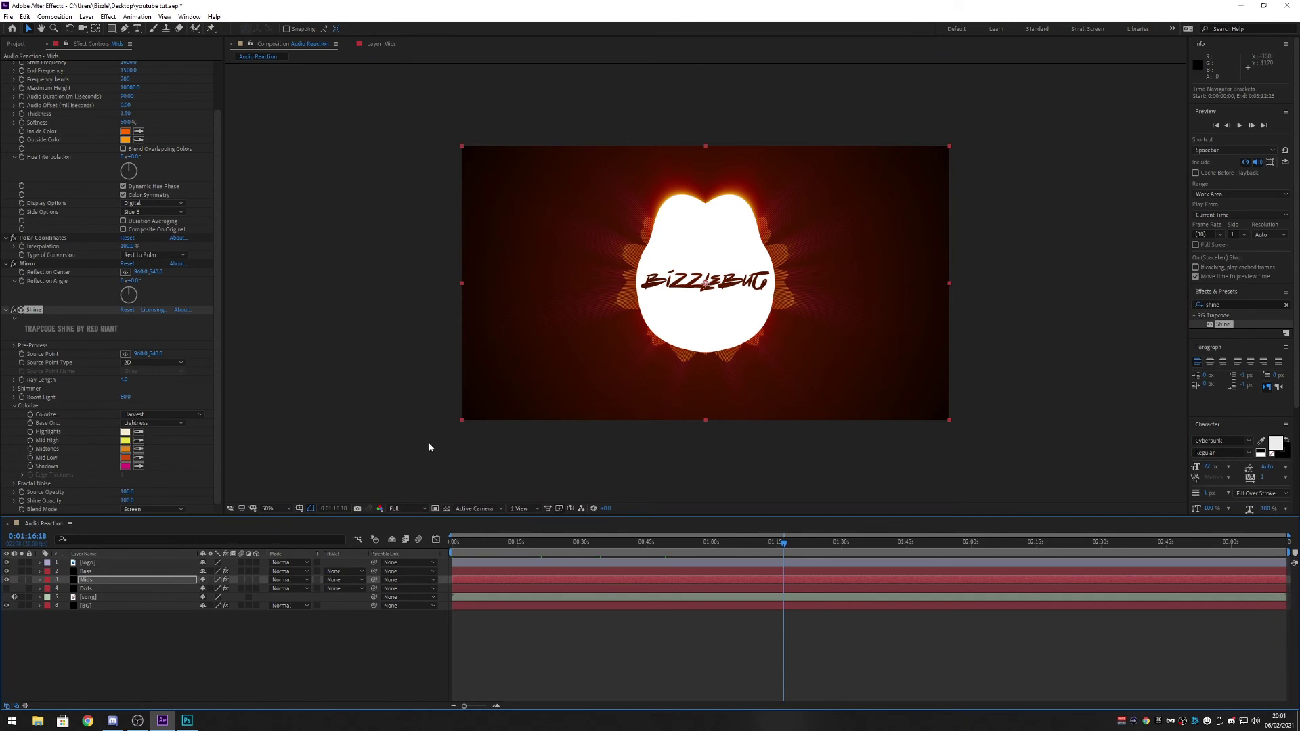
pyautogui.click(187, 720)
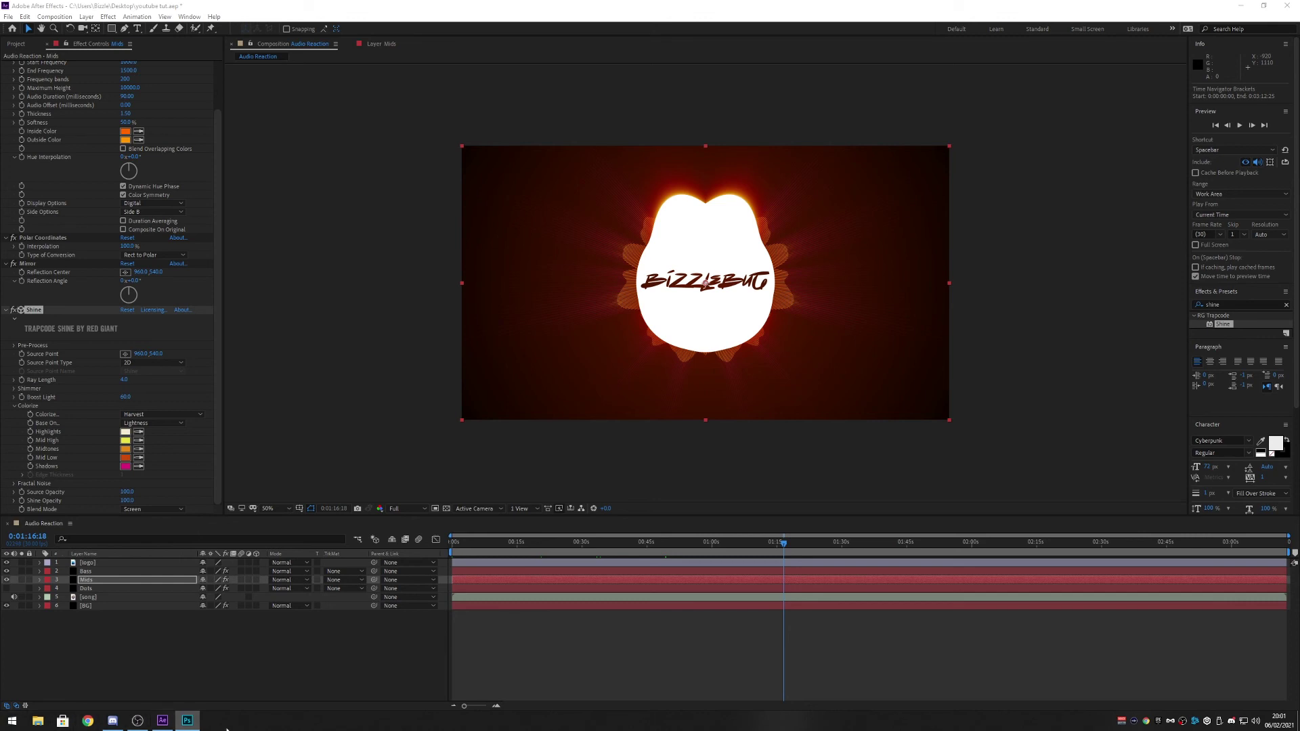
# - Hide the Bass, Dots and [BG] layers, leaving only Mids visible
pyautogui.moveTo(5, 588); pyautogui.dragTo(5, 571)
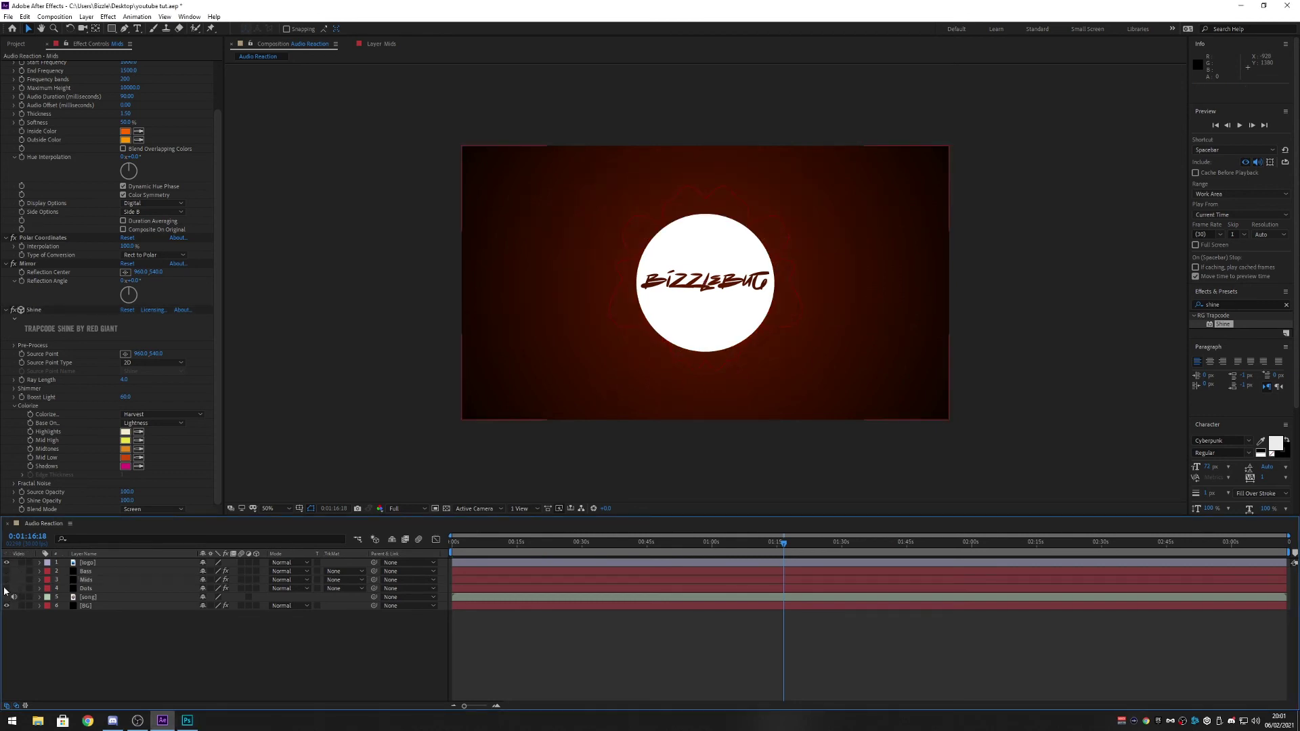
pyautogui.click(6, 580)
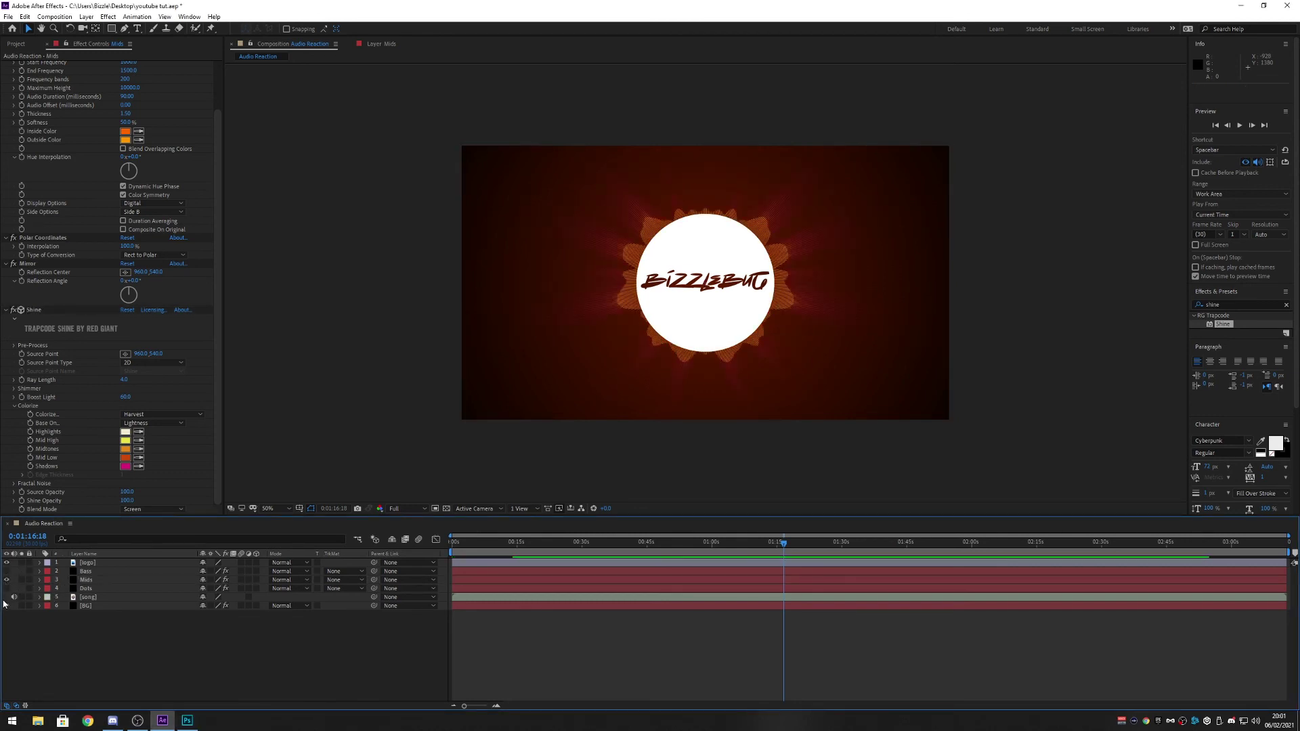
pyautogui.click(7, 605)
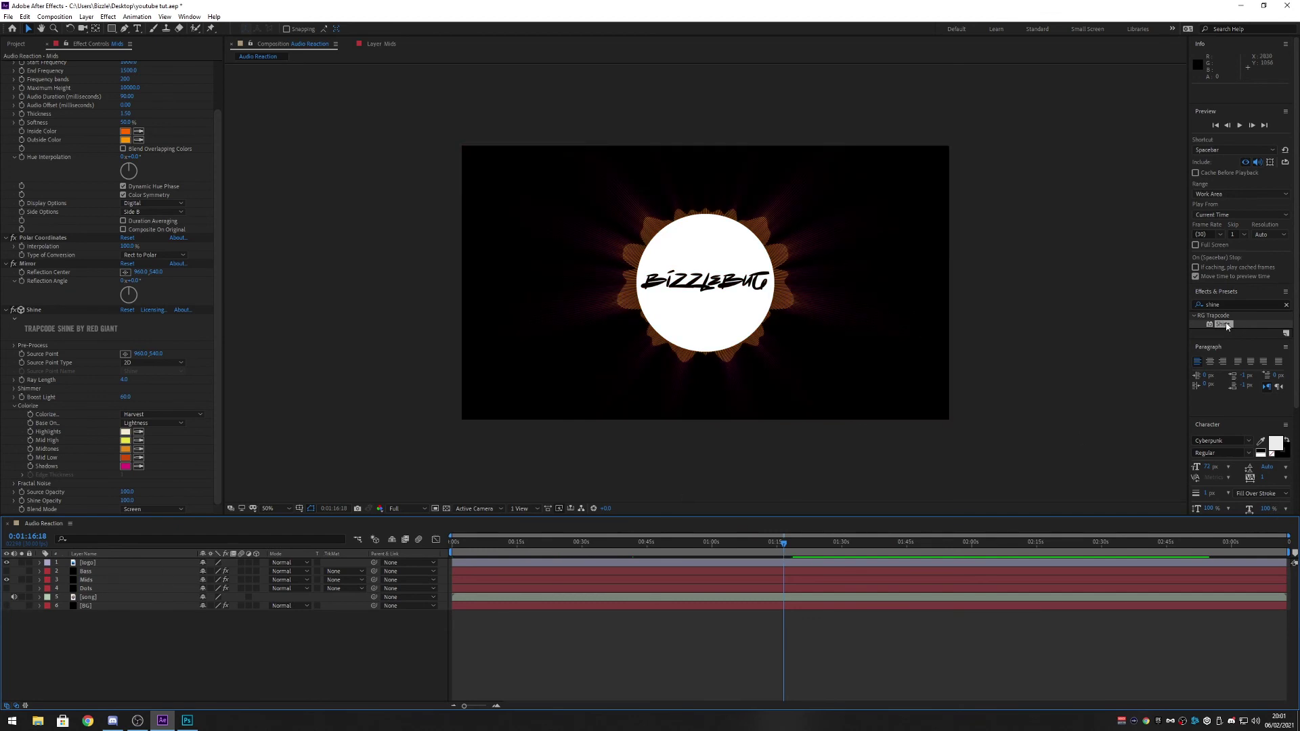
# - Try applying Shine to the Dots layer, then undo it, keeping Shine only on Mids
pyautogui.moveTo(1245, 327); pyautogui.dragTo(75, 582)
pyautogui.hotkey('ctrl', 'z')
pyautogui.moveTo(1224, 326); pyautogui.dragTo(96, 594)
pyautogui.click(100, 581)
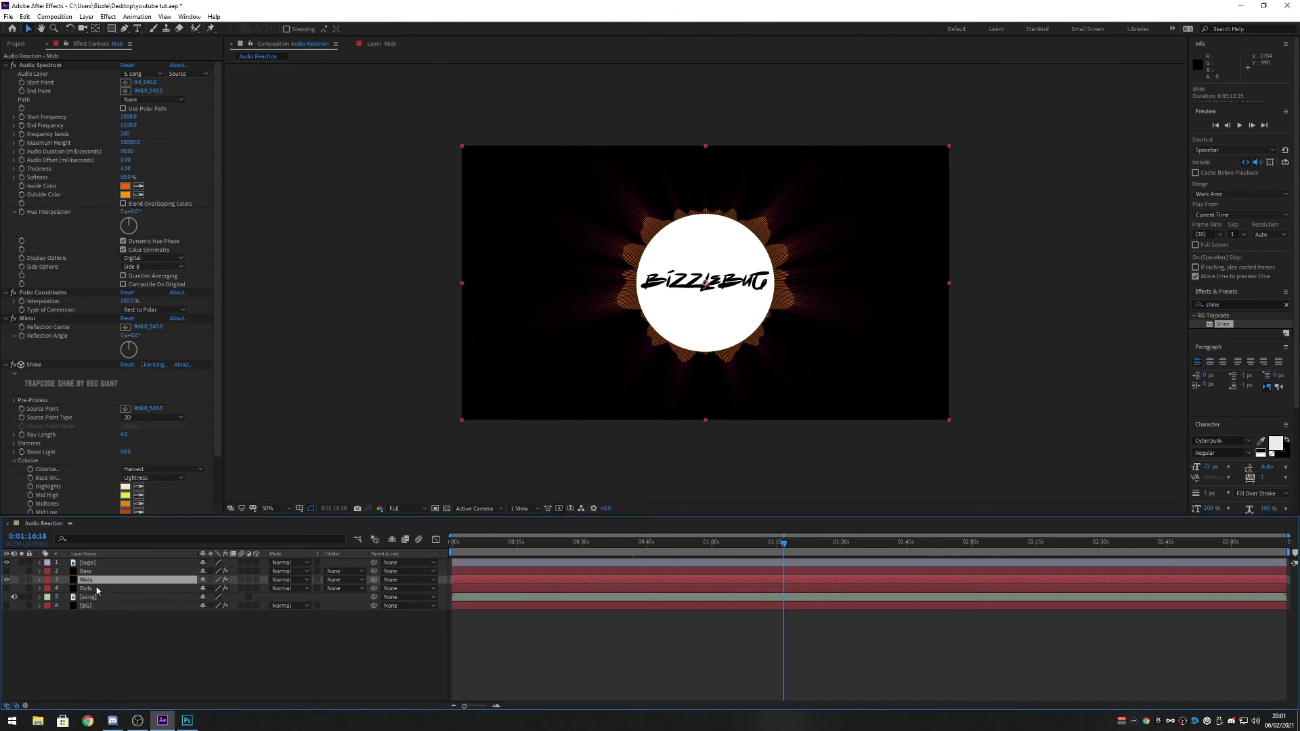
pyautogui.click(97, 590)
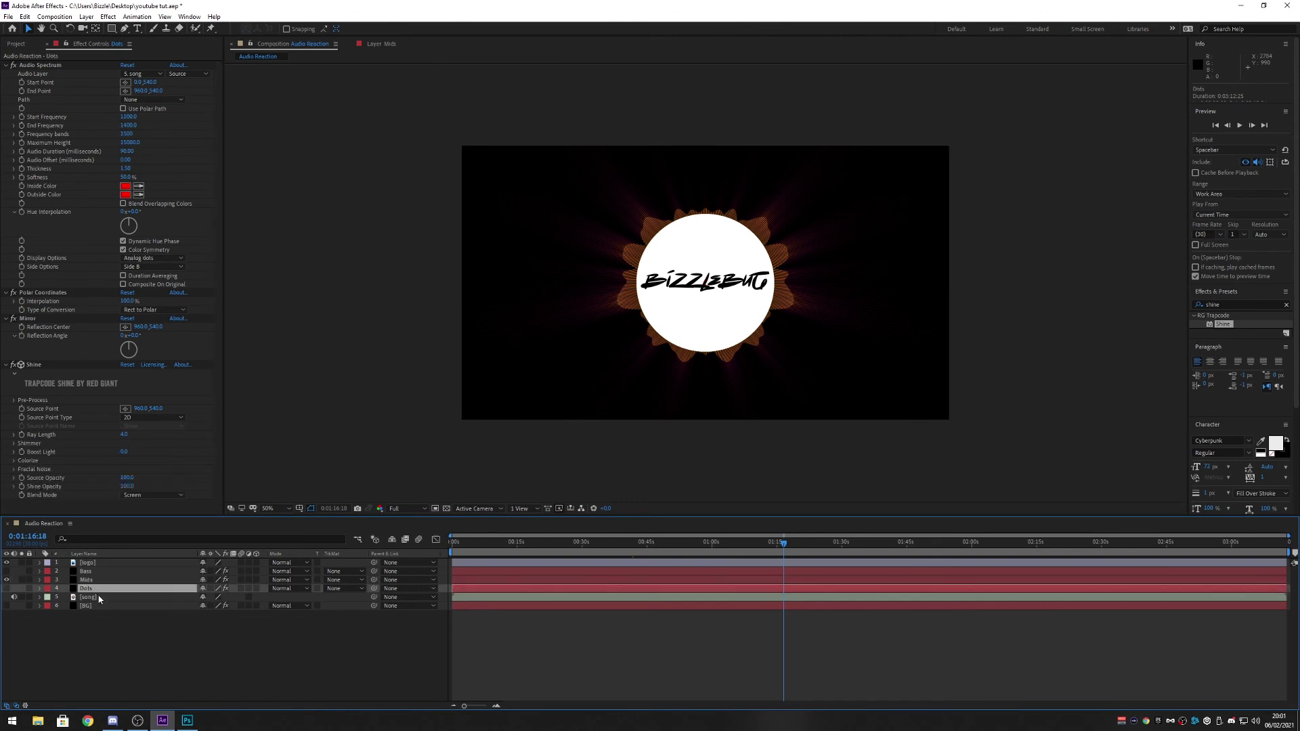
pyautogui.hotkey('ctrl', 'z')
pyautogui.hotkey('ctrl', 'z')
pyautogui.hotkey('ctrl', 'z')
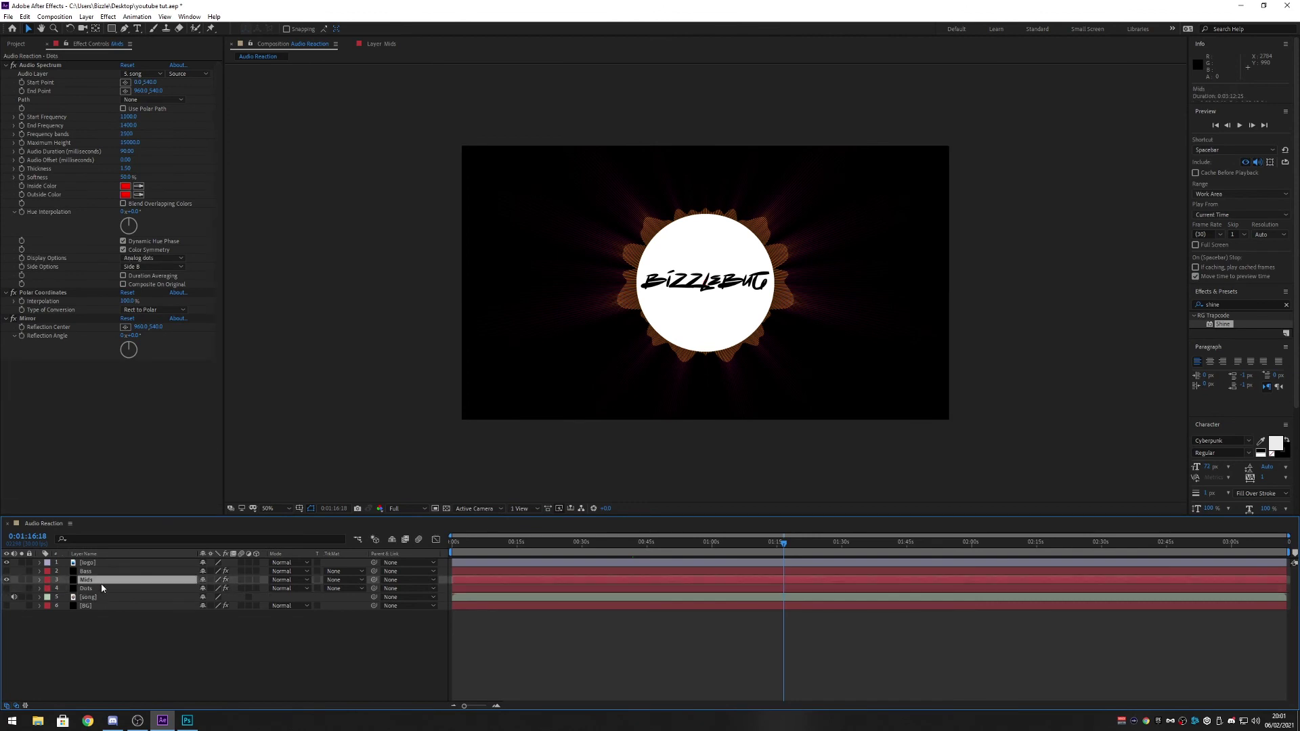
pyautogui.hotkey('ctrl', 'shift', 'z')
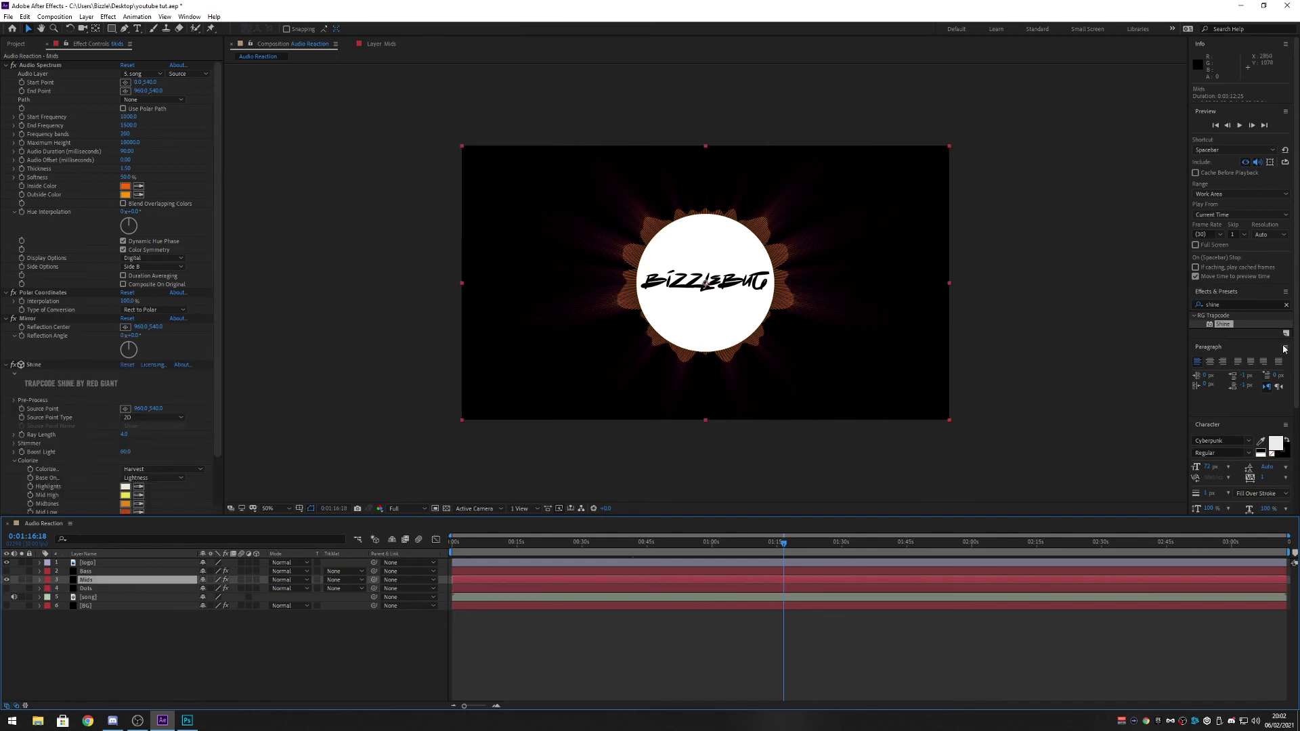
# - Search Effects & Presets for 'glow' and apply Glow to the Mids layer
pyautogui.click(1255, 325)
pyautogui.click(1287, 304)
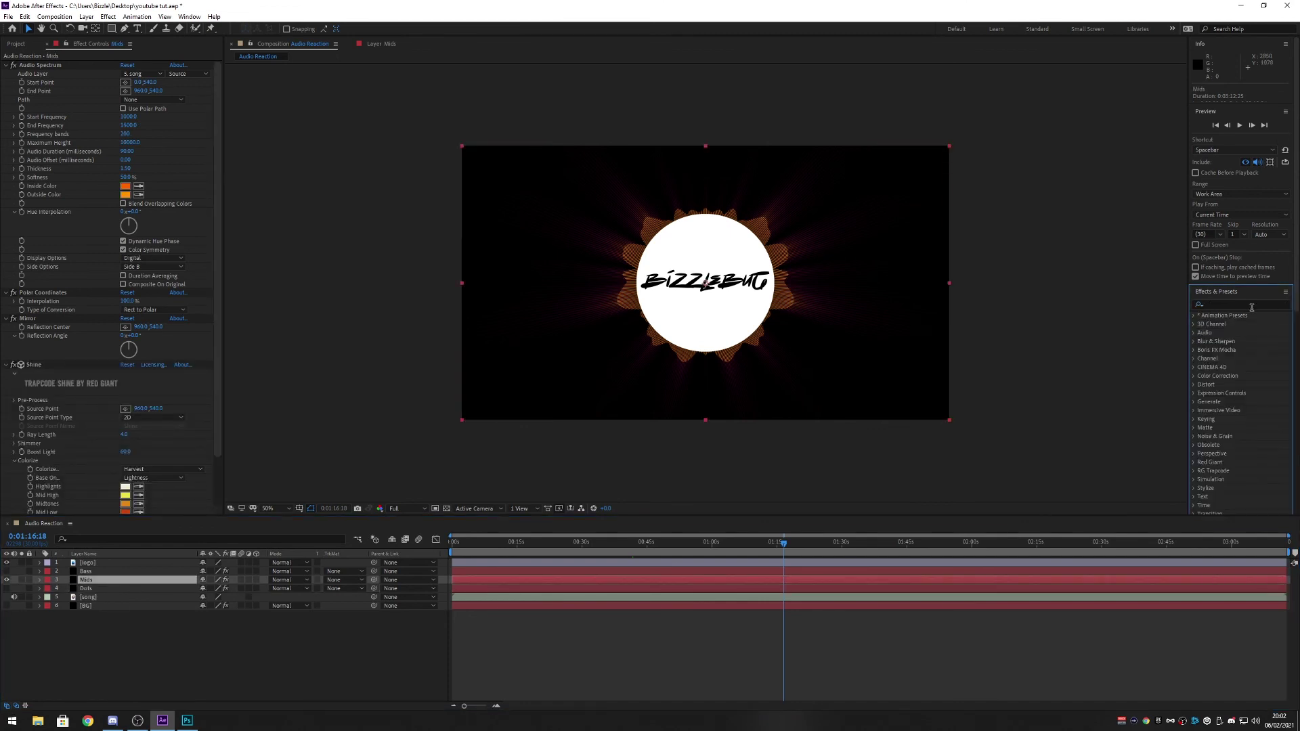
pyautogui.press('w')
pyautogui.click(1215, 305)
pyautogui.write('glow')
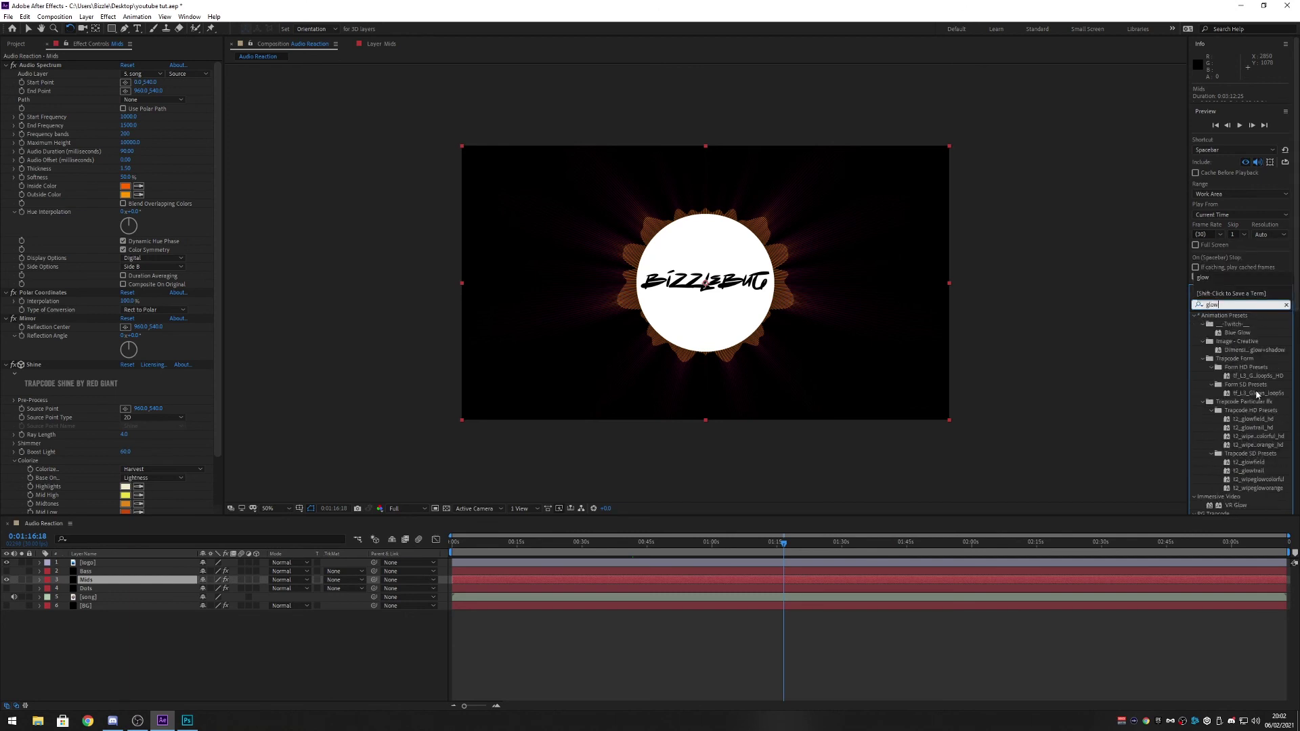
pyautogui.scroll(-3, 1250, 420)
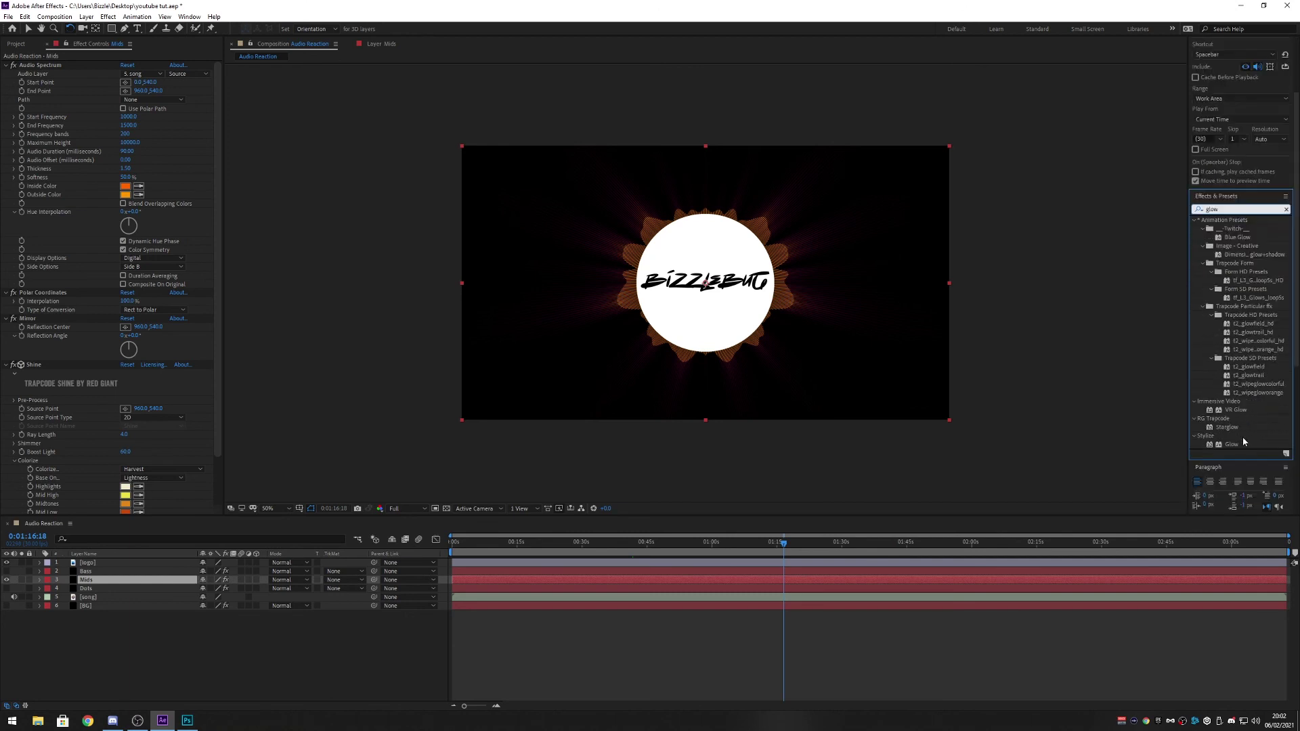
pyautogui.moveTo(1231, 444); pyautogui.dragTo(84, 582)
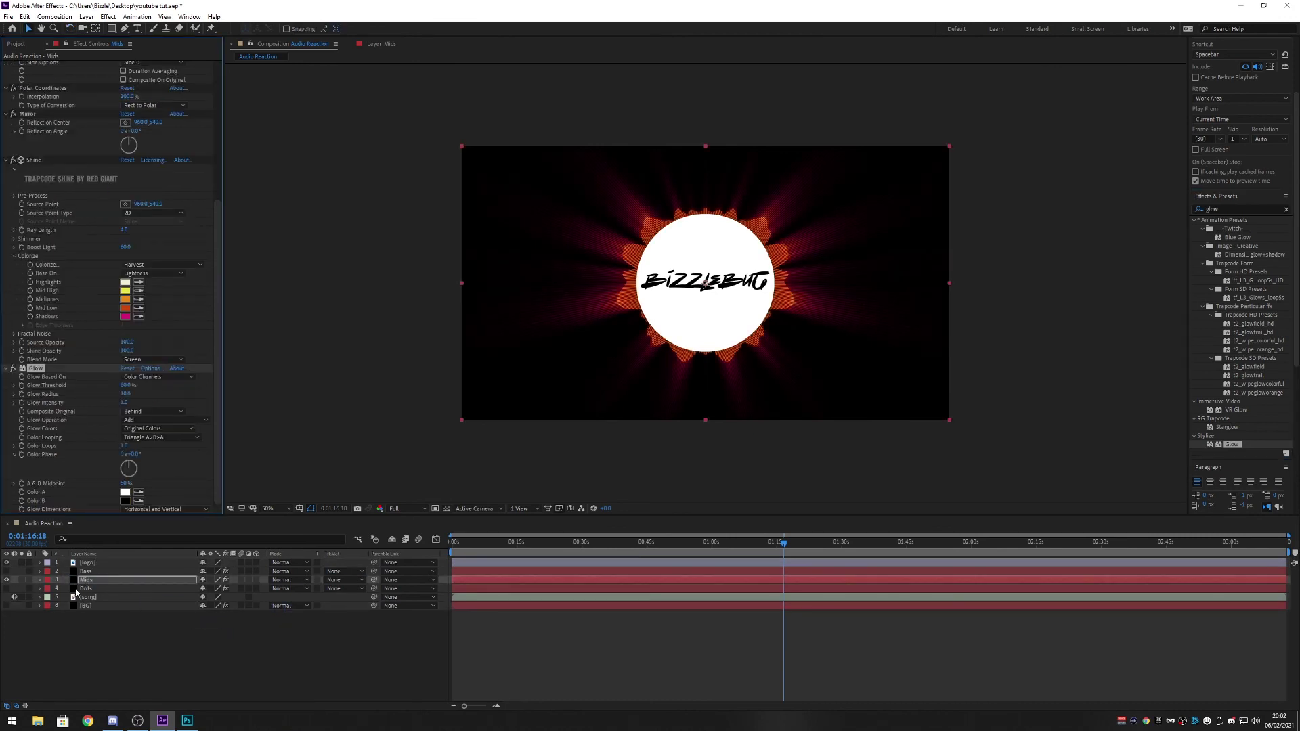
# - Set the Mids Shine effect's Boost Light to 0
pyautogui.click(124, 246)
pyautogui.write('0')
pyautogui.press('Return')
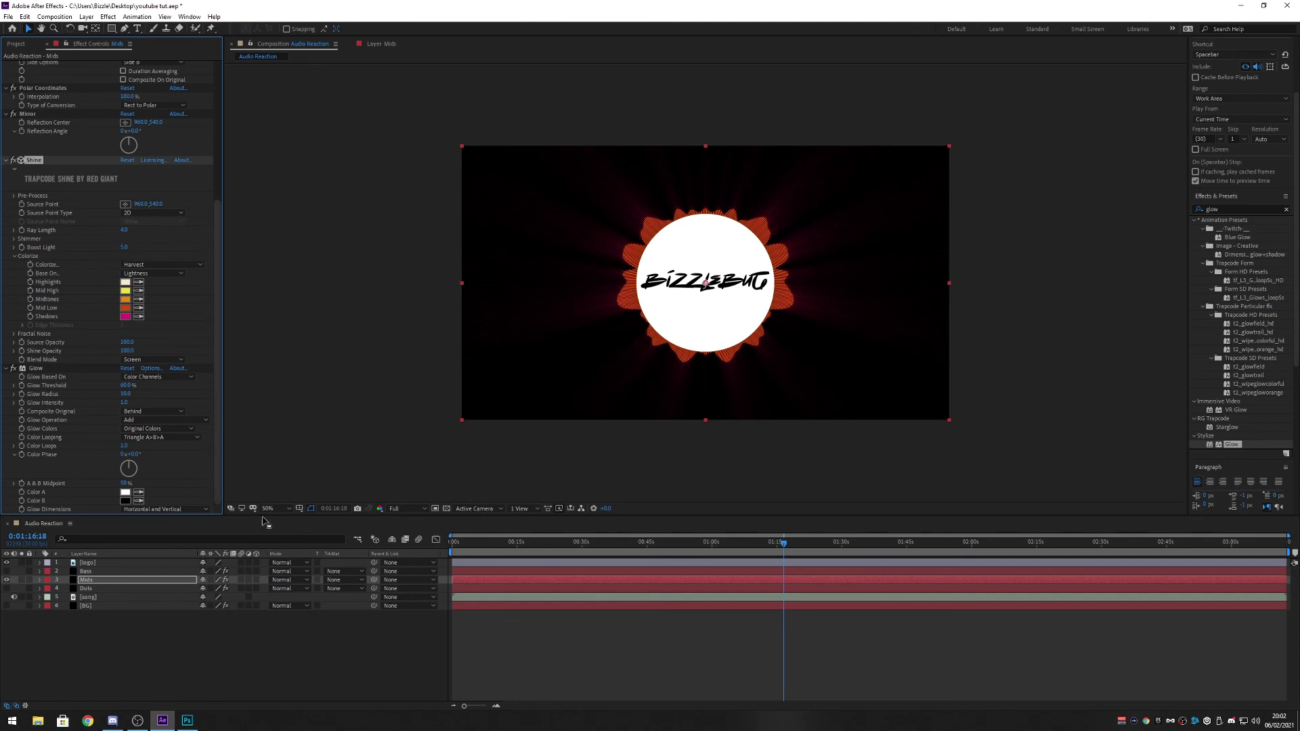
pyautogui.click(86, 588)
# - Toggle the Dots layer's visibility, apply Glow to Dots, then switch to Photoshop
pyautogui.click(6, 588)
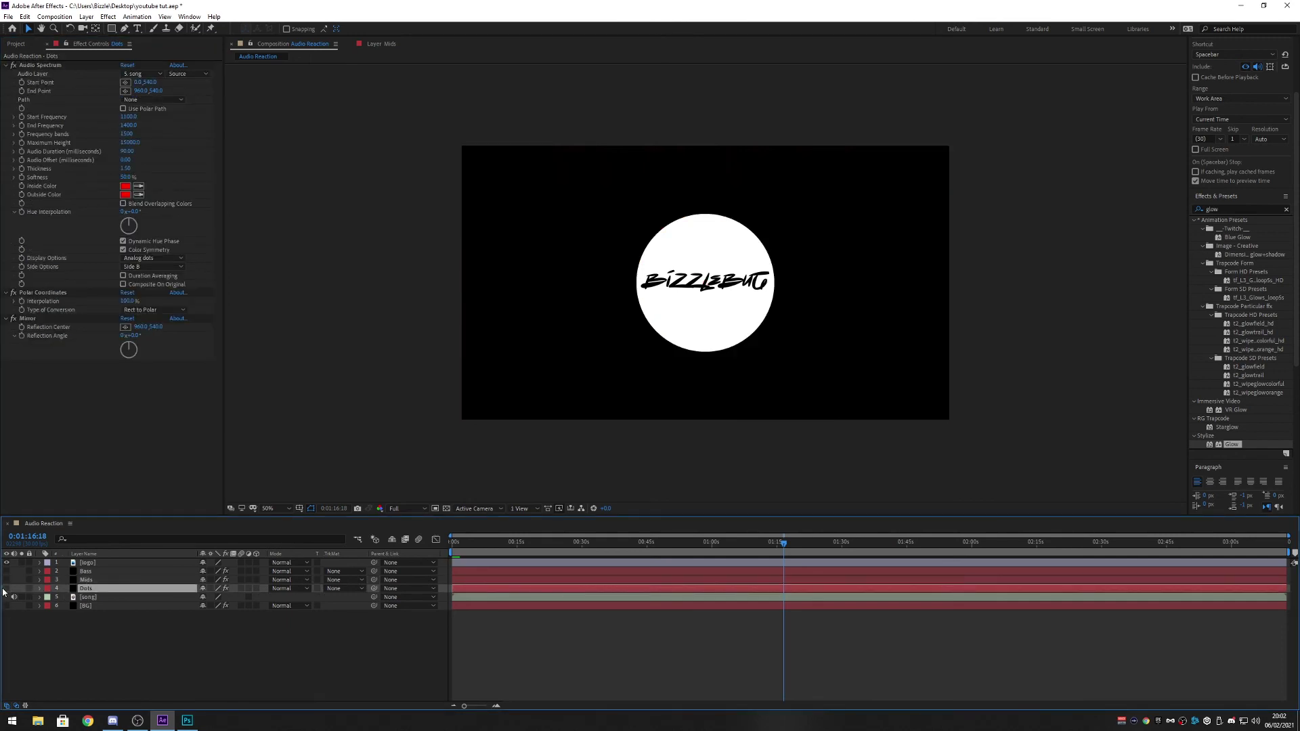
pyautogui.click(7, 589)
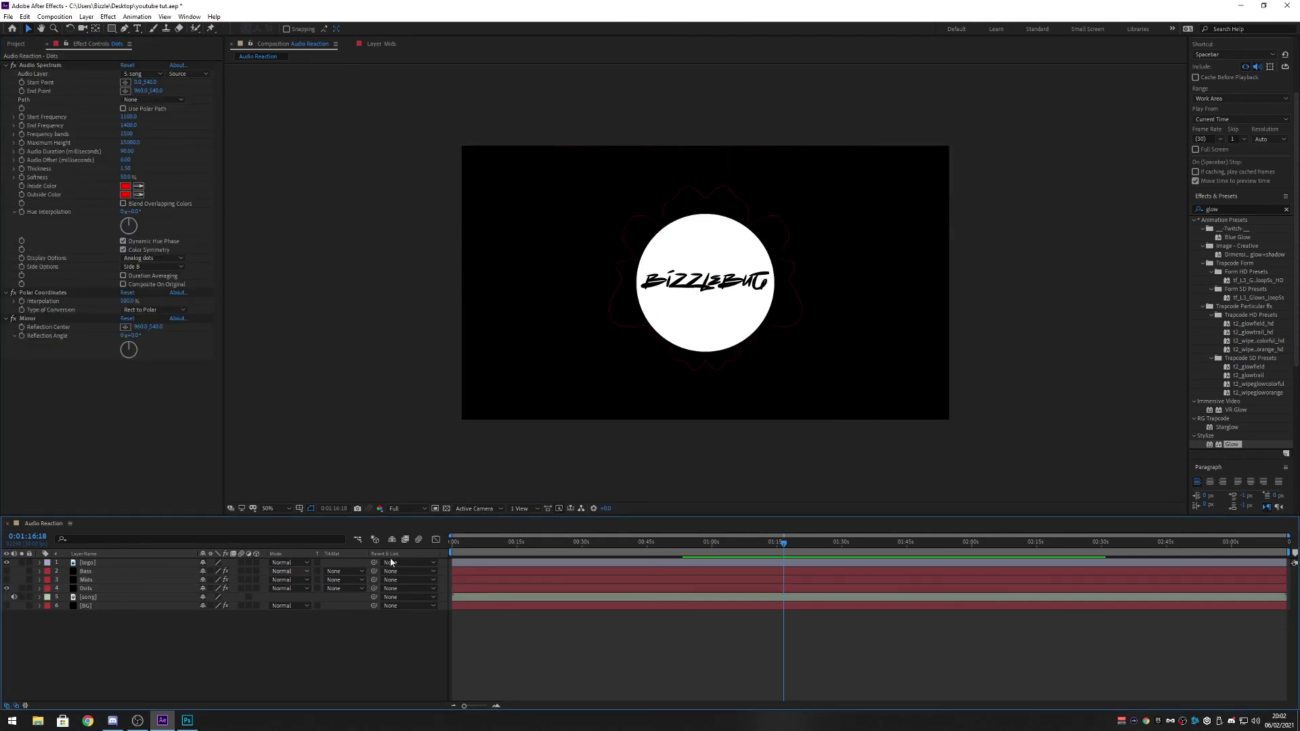
pyautogui.moveTo(1232, 440); pyautogui.dragTo(92, 591)
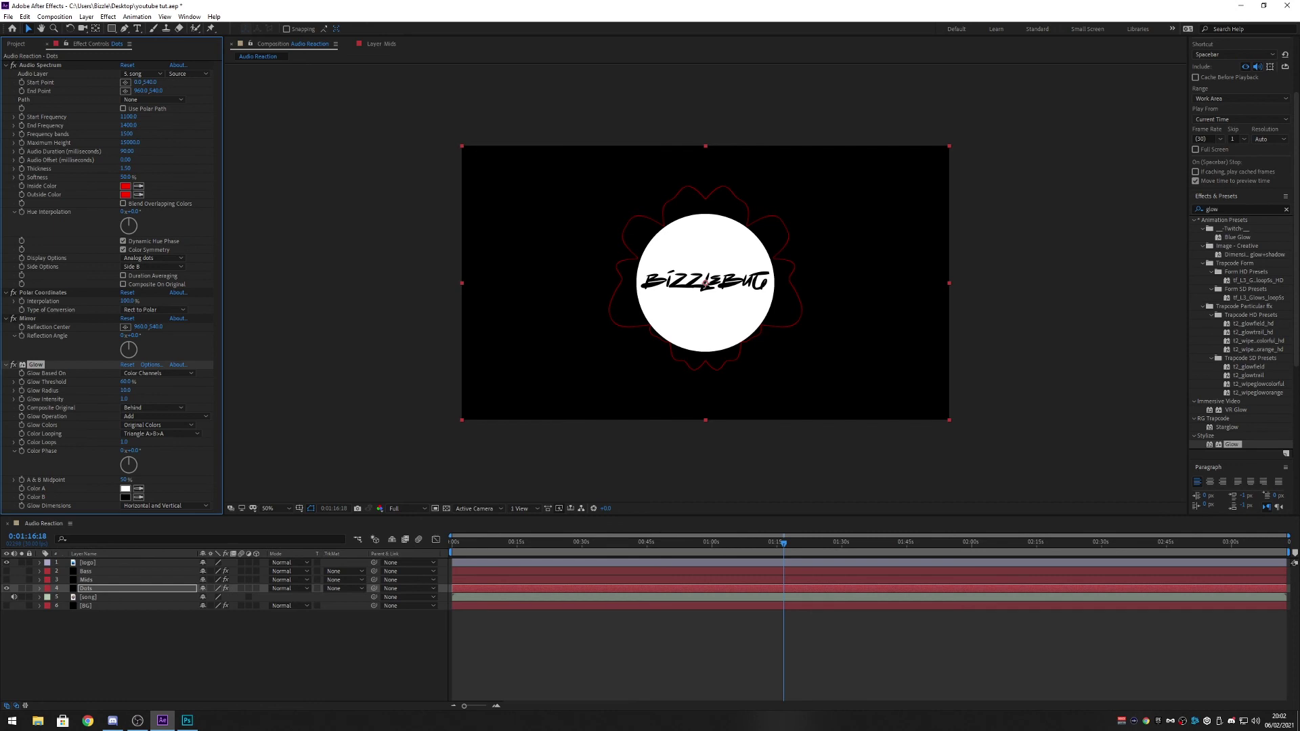
pyautogui.hotkey('alt', 'Tab')
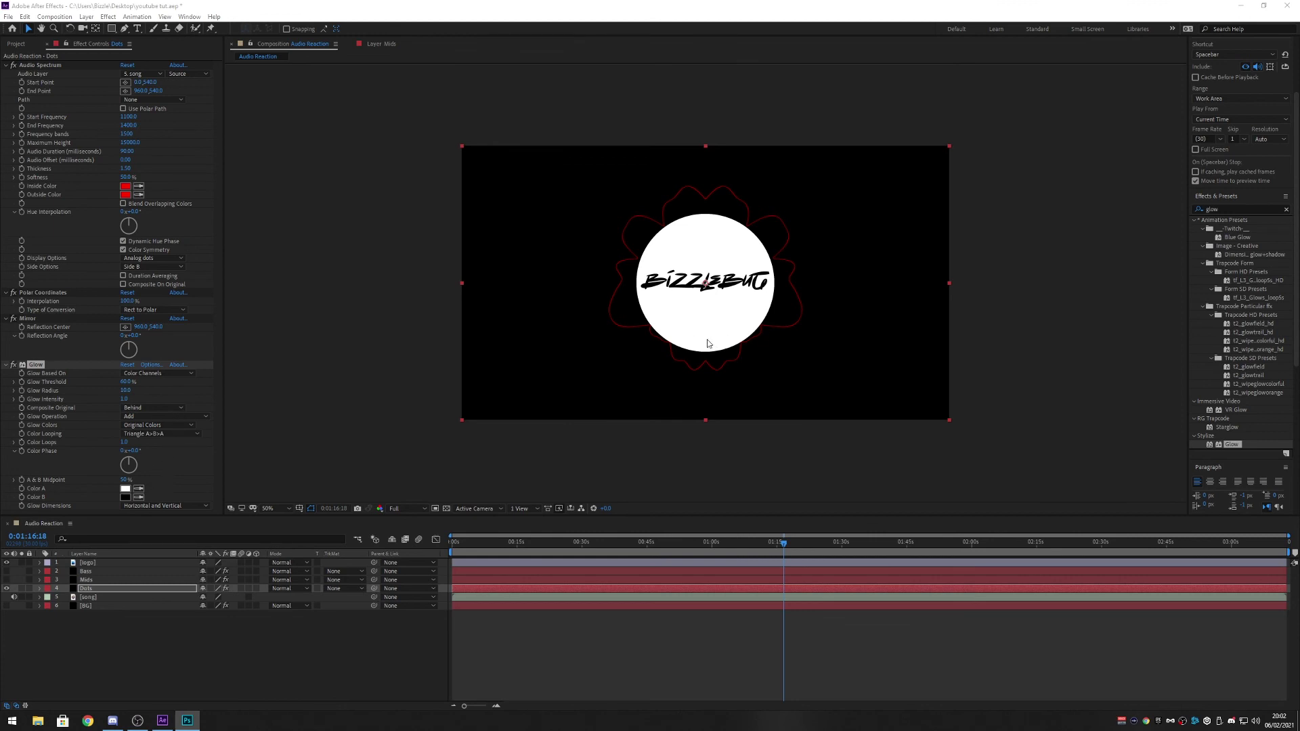
# - Show the Dots, Bass and [BG] layers, set Half resolution, and play the preview from the start
pyautogui.click(7, 588)
pyautogui.click(6, 573)
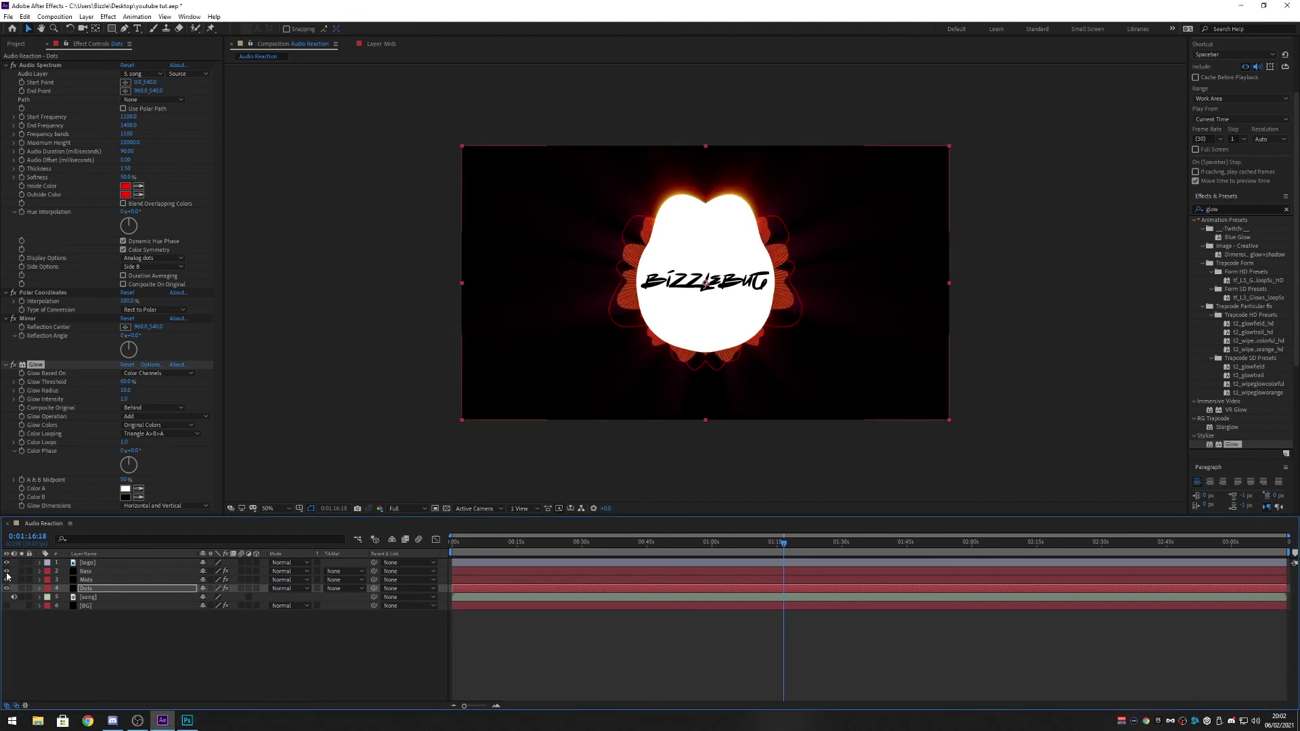
pyautogui.click(7, 605)
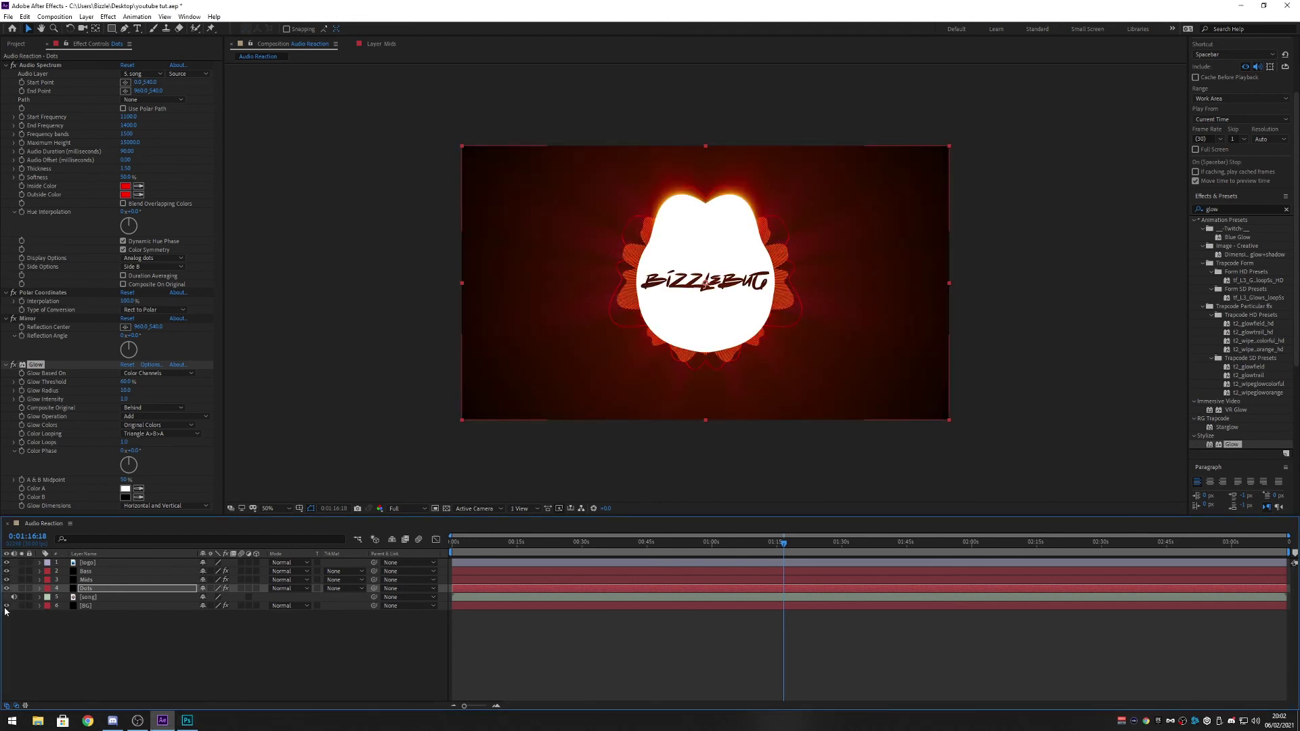
pyautogui.moveTo(583, 543); pyautogui.dragTo(633, 543)
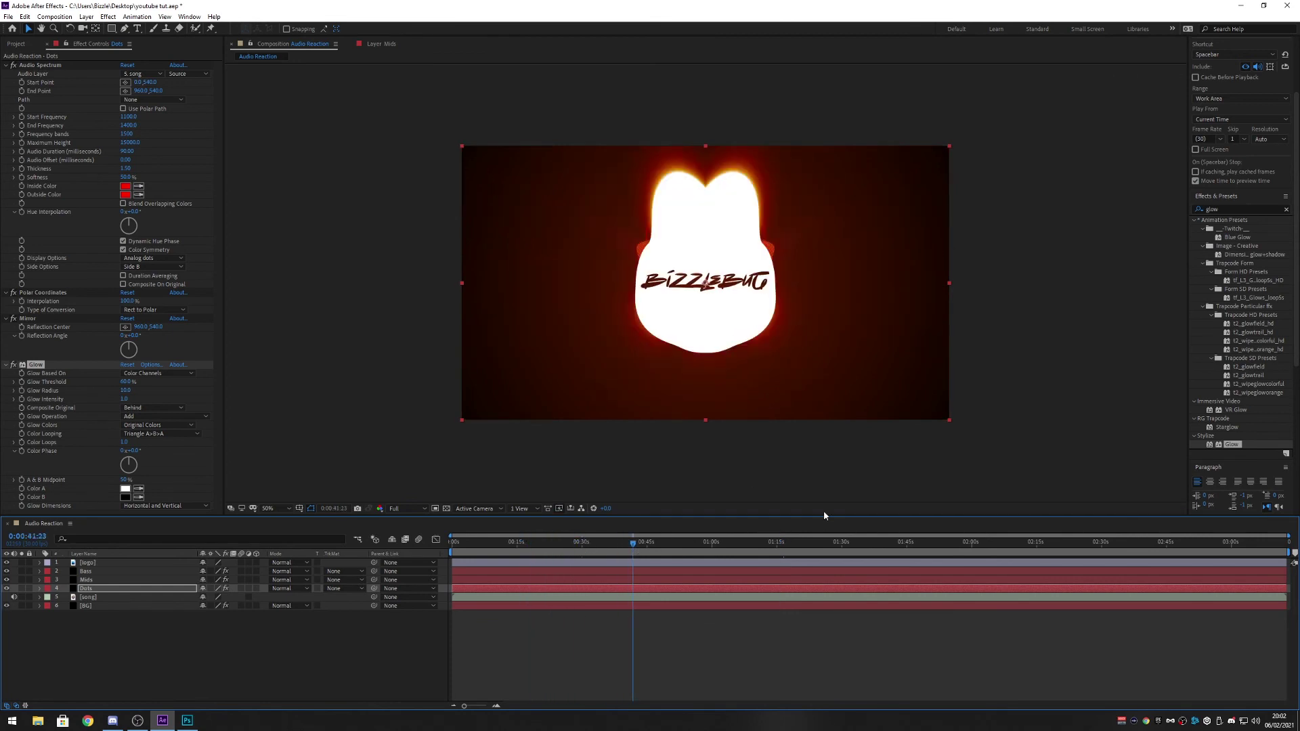
pyautogui.press('Home')
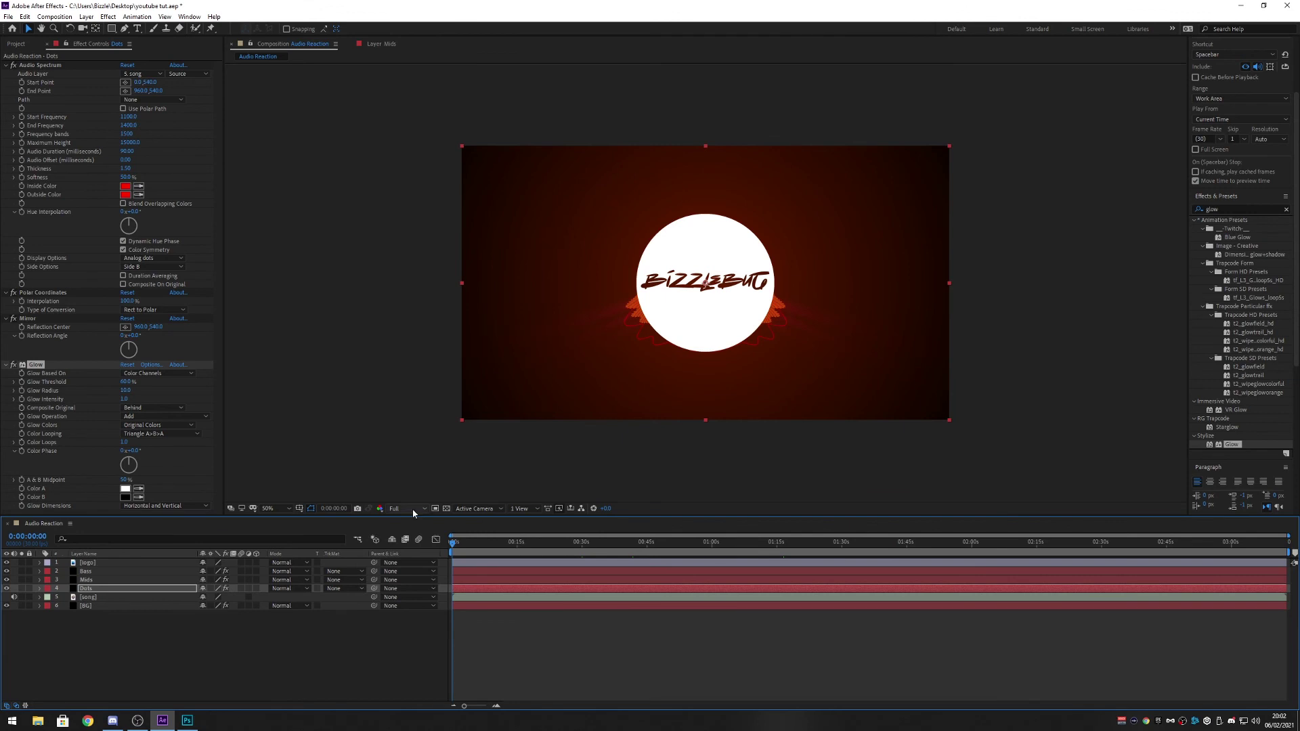
pyautogui.hotkey('ctrl', 'shift', 'j')
pyautogui.press('space')
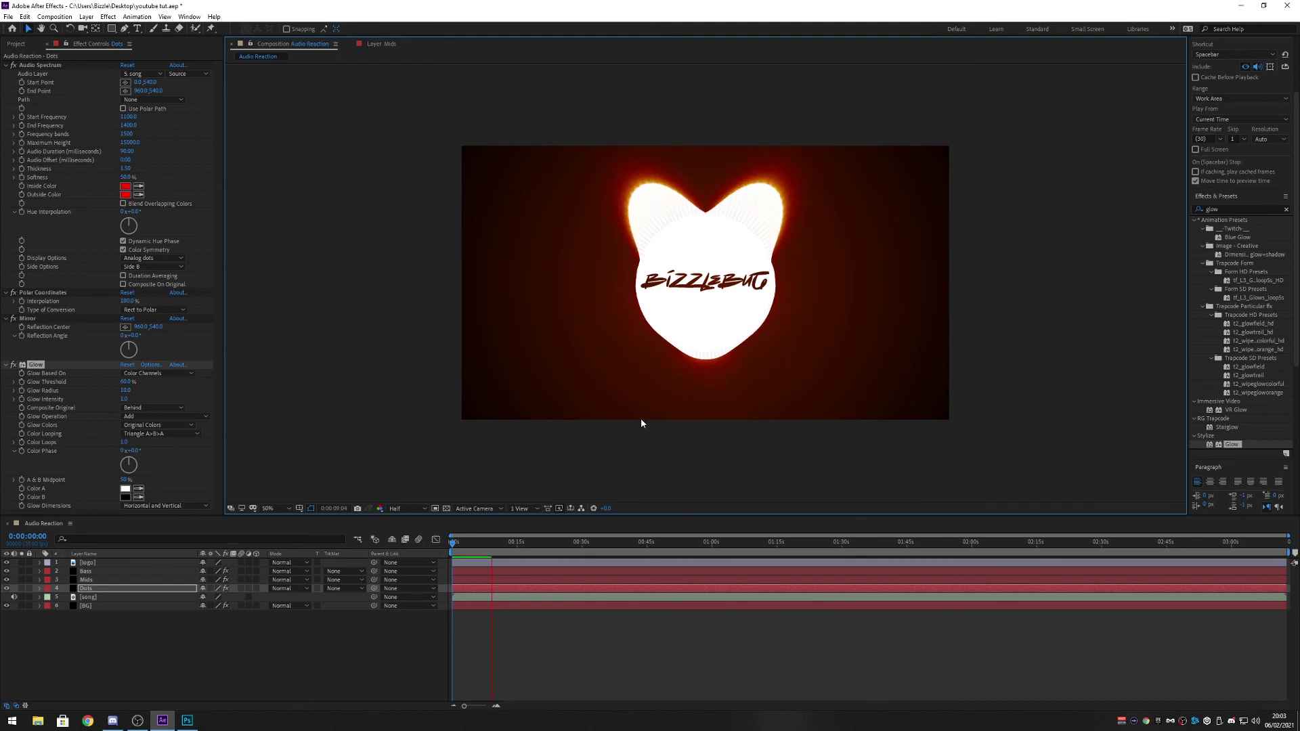
# - Restart and review the preview at 100% and 50%, then collapse Animation Presets and deselect Dots
pyautogui.press('space')
pyautogui.press('space')
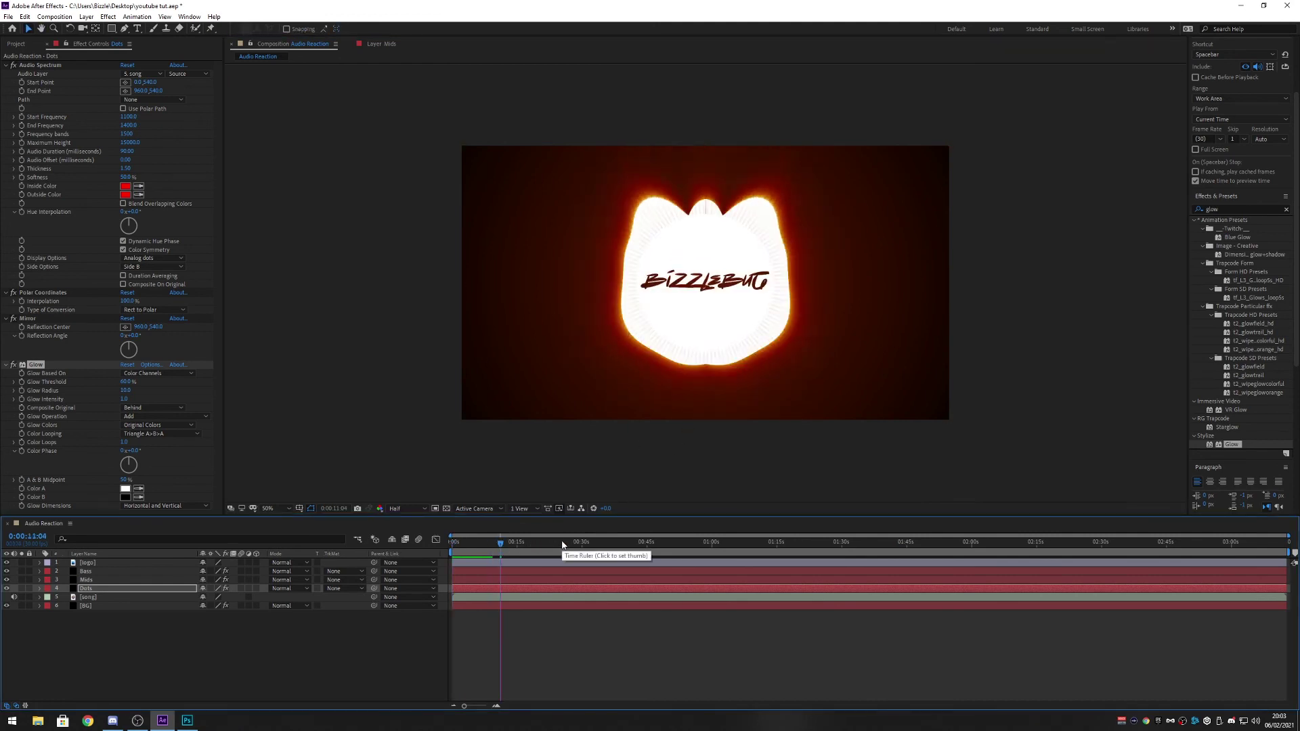
pyautogui.press('Home')
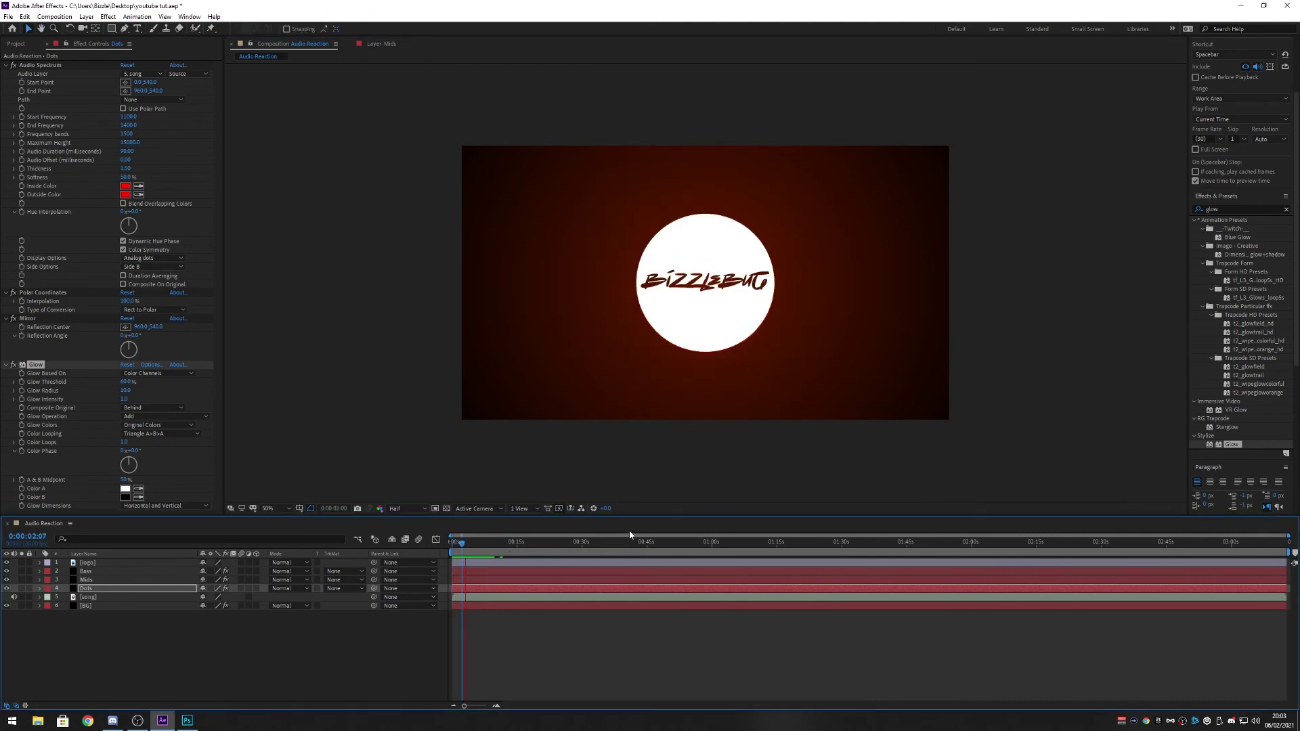
pyautogui.press('.')
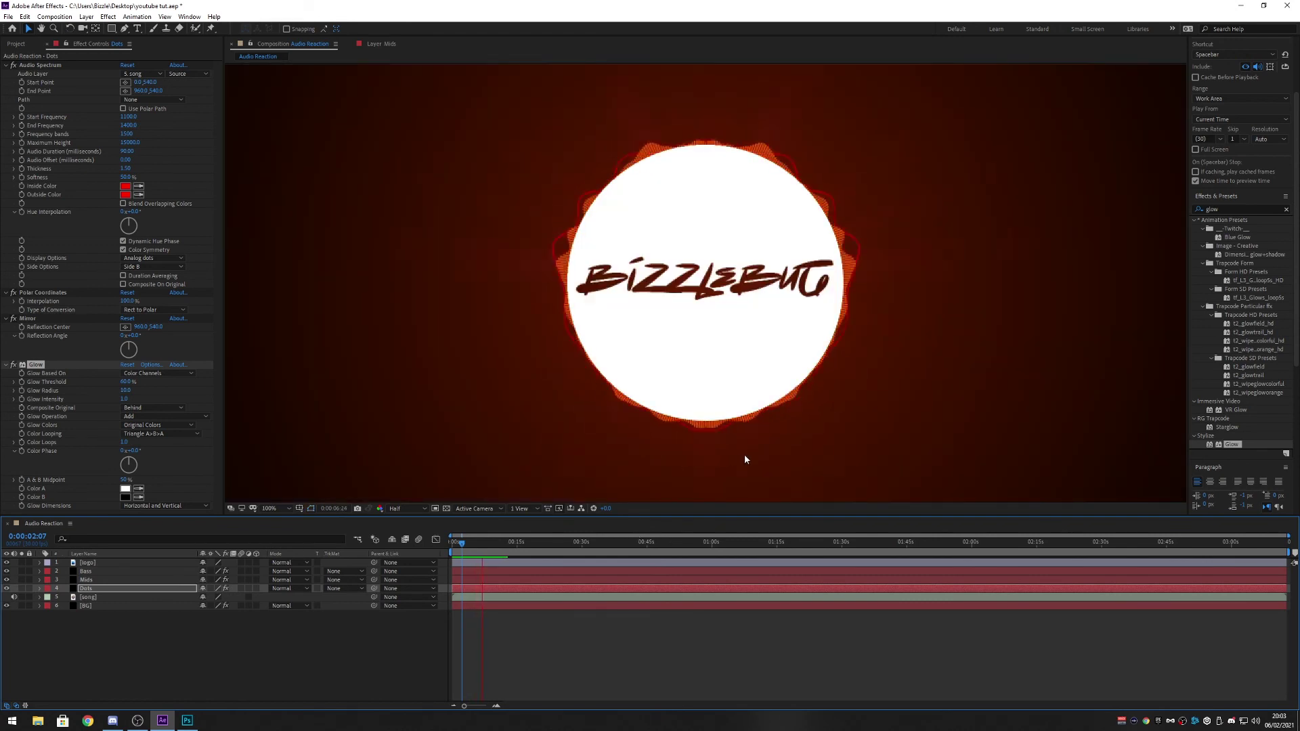
pyautogui.press(',')
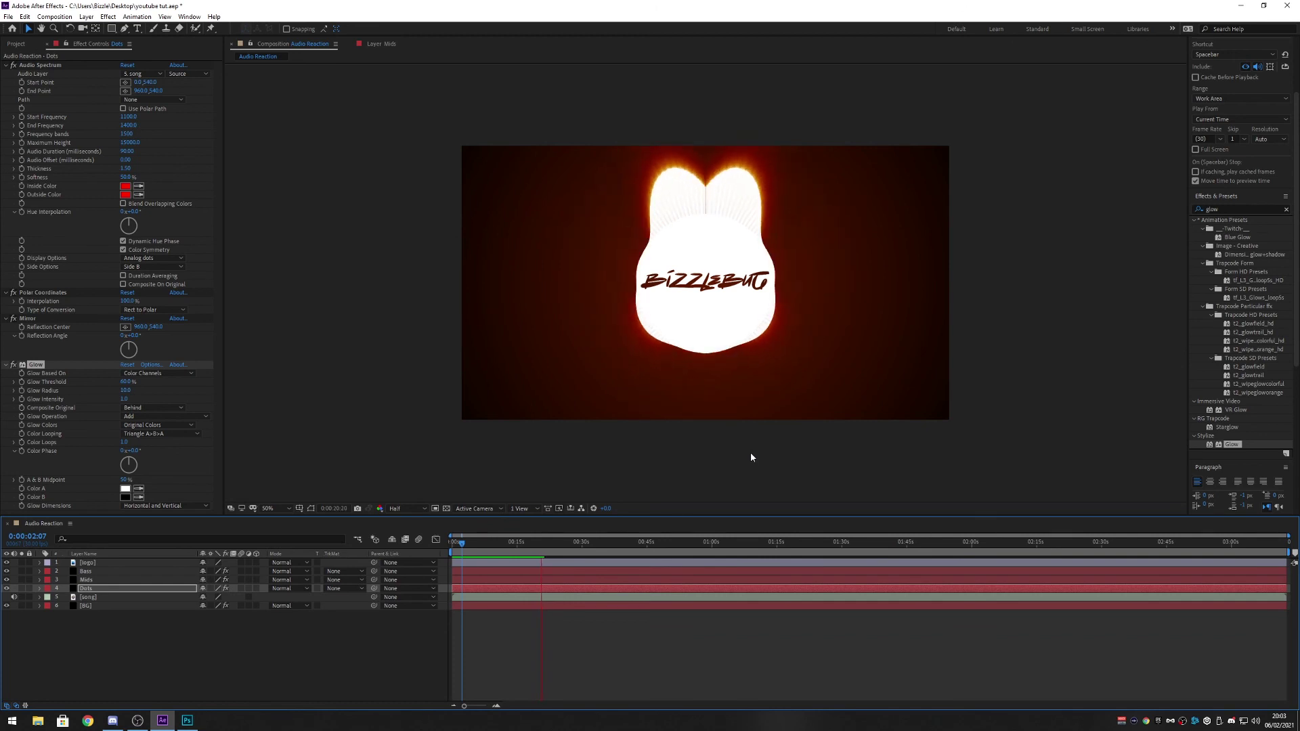
pyautogui.press('space')
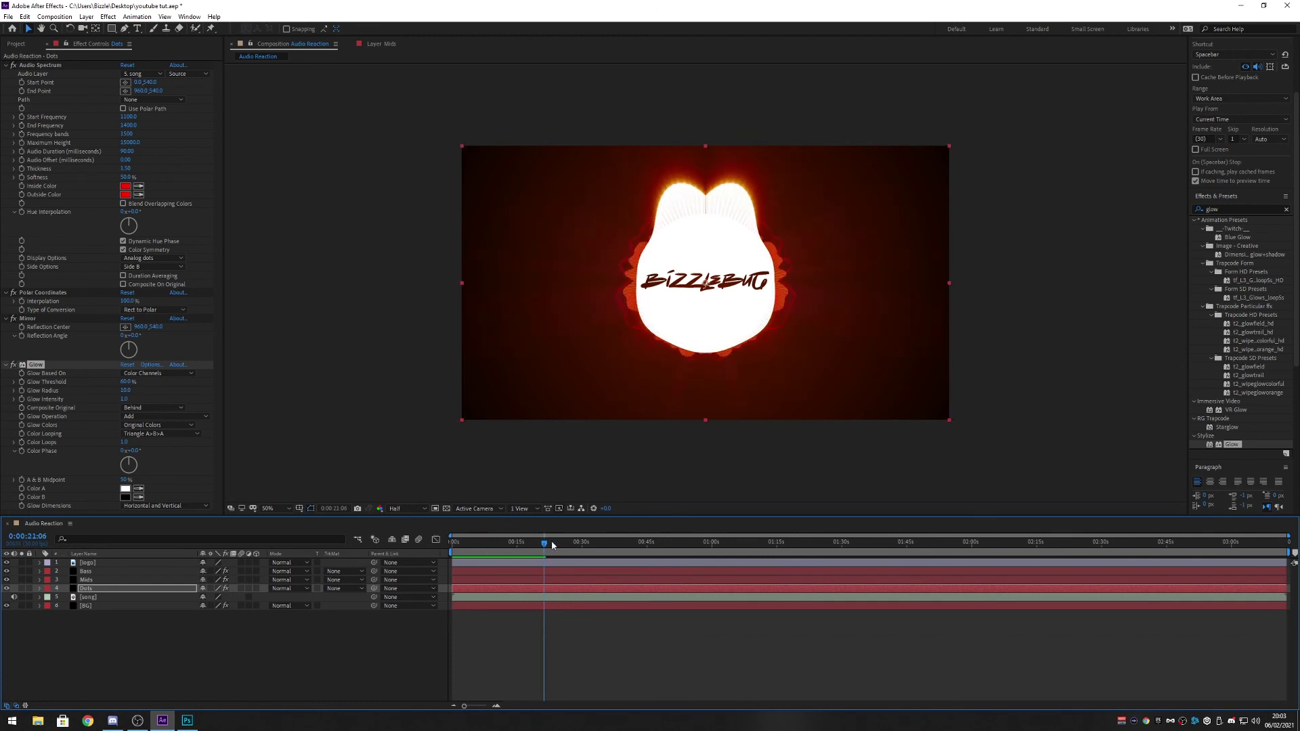
pyautogui.press('space')
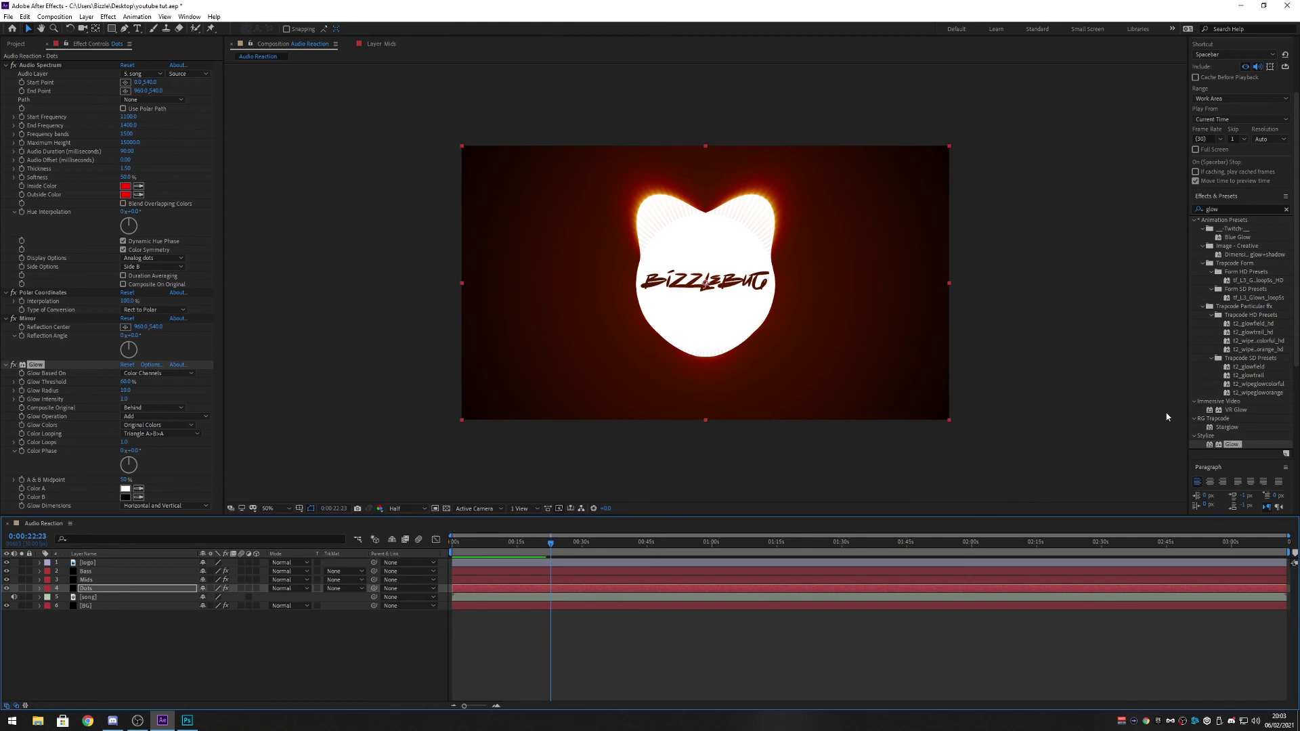
pyautogui.click(1194, 220)
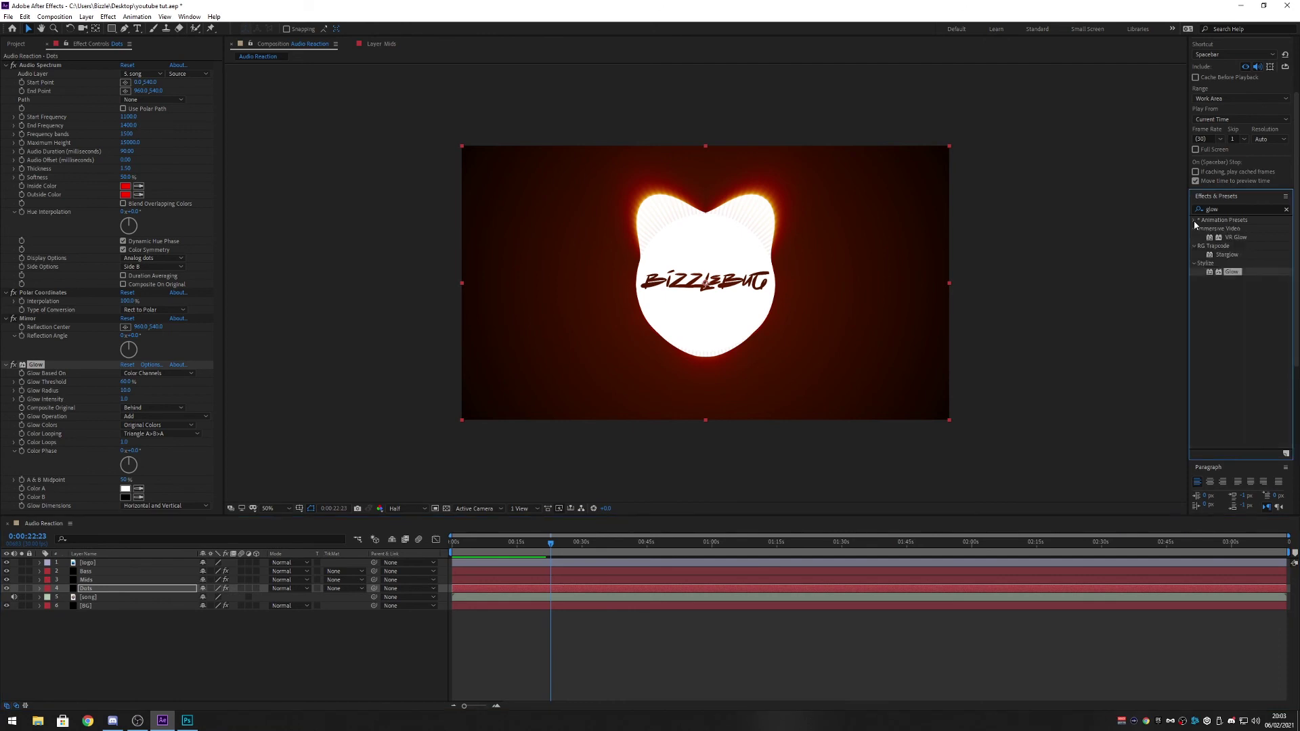
pyautogui.click(169, 650)
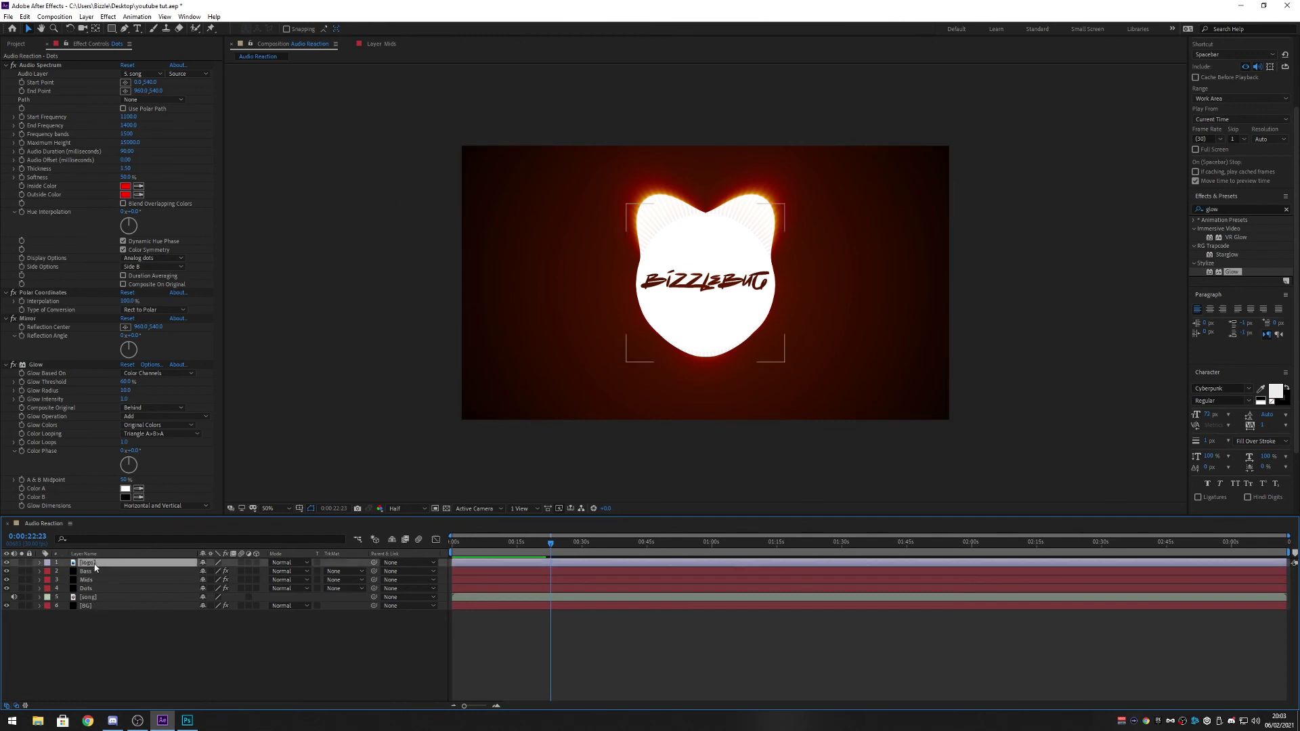
# - Reduce the [logo] layer's Scale from 62.4% to about 59.4%
pyautogui.click(123, 565)
pyautogui.press('s')
pyautogui.moveTo(214, 571)
pyautogui.mouseDown()
pyautogui.moveTo(342, 581)
pyautogui.moveTo(227, 582)
pyautogui.mouseUp()
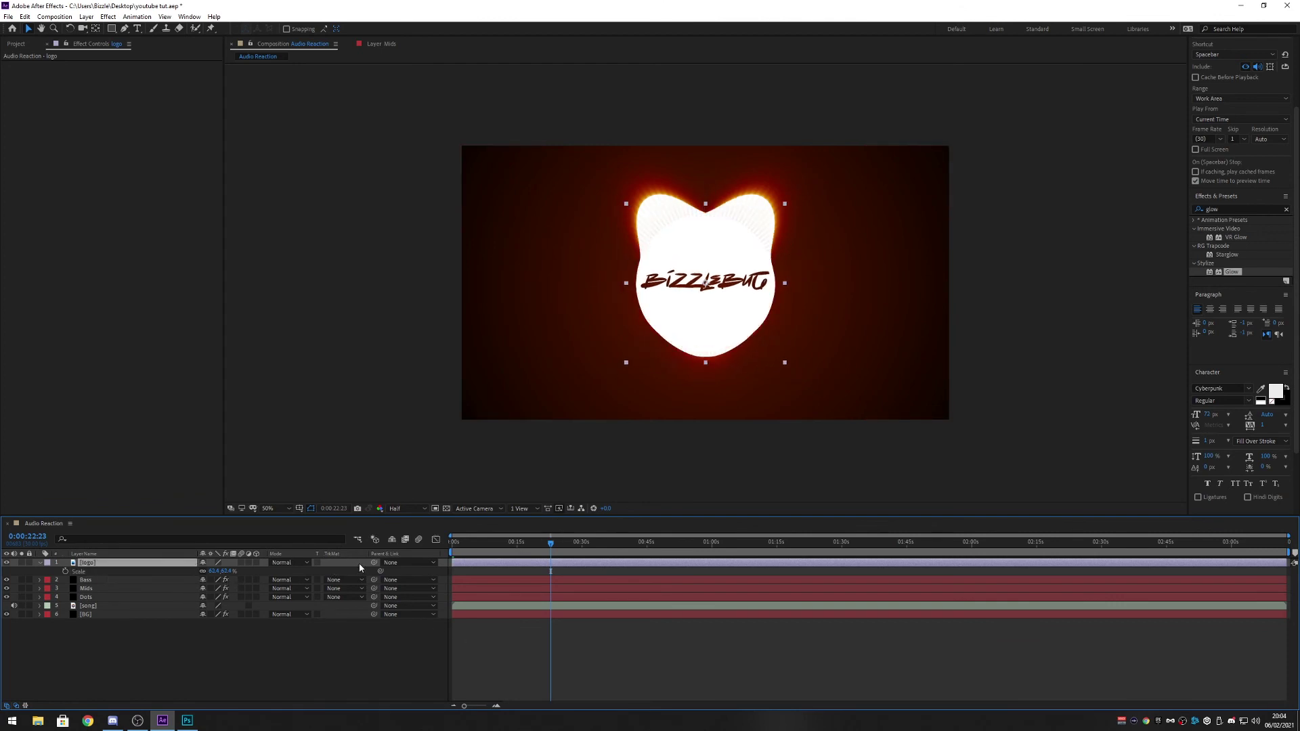
# - Stop the preview and scrub through the animation, ending back at 0:00:00:00
pyautogui.click(218, 668)
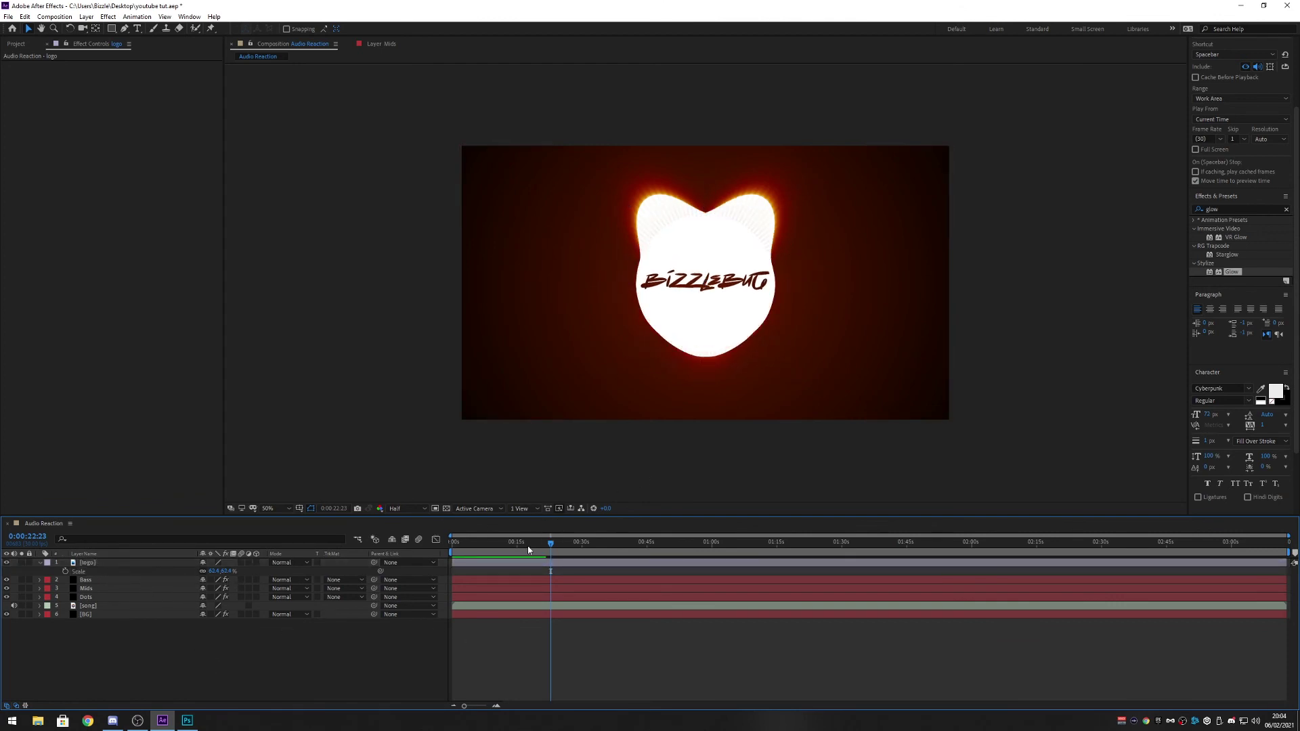
pyautogui.press('space')
pyautogui.moveTo(543, 542); pyautogui.dragTo(313, 554)
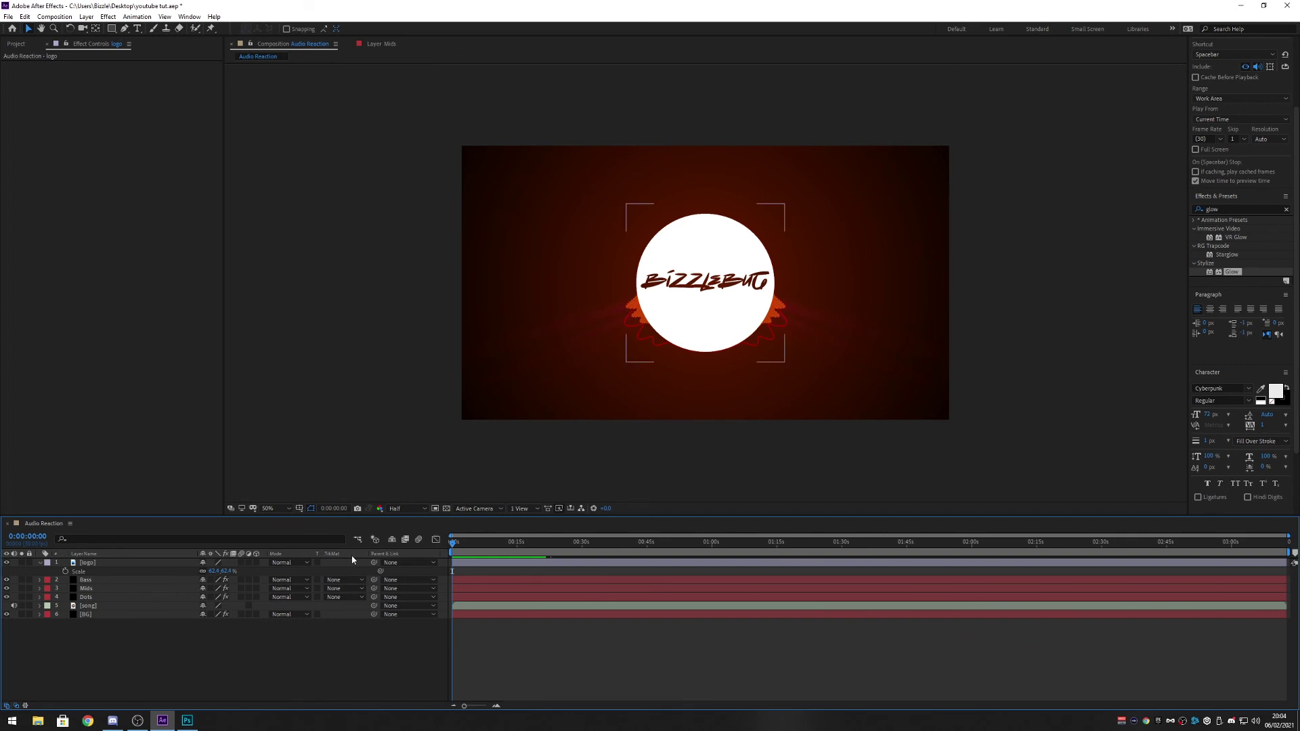
pyautogui.moveTo(479, 543); pyautogui.dragTo(352, 542)
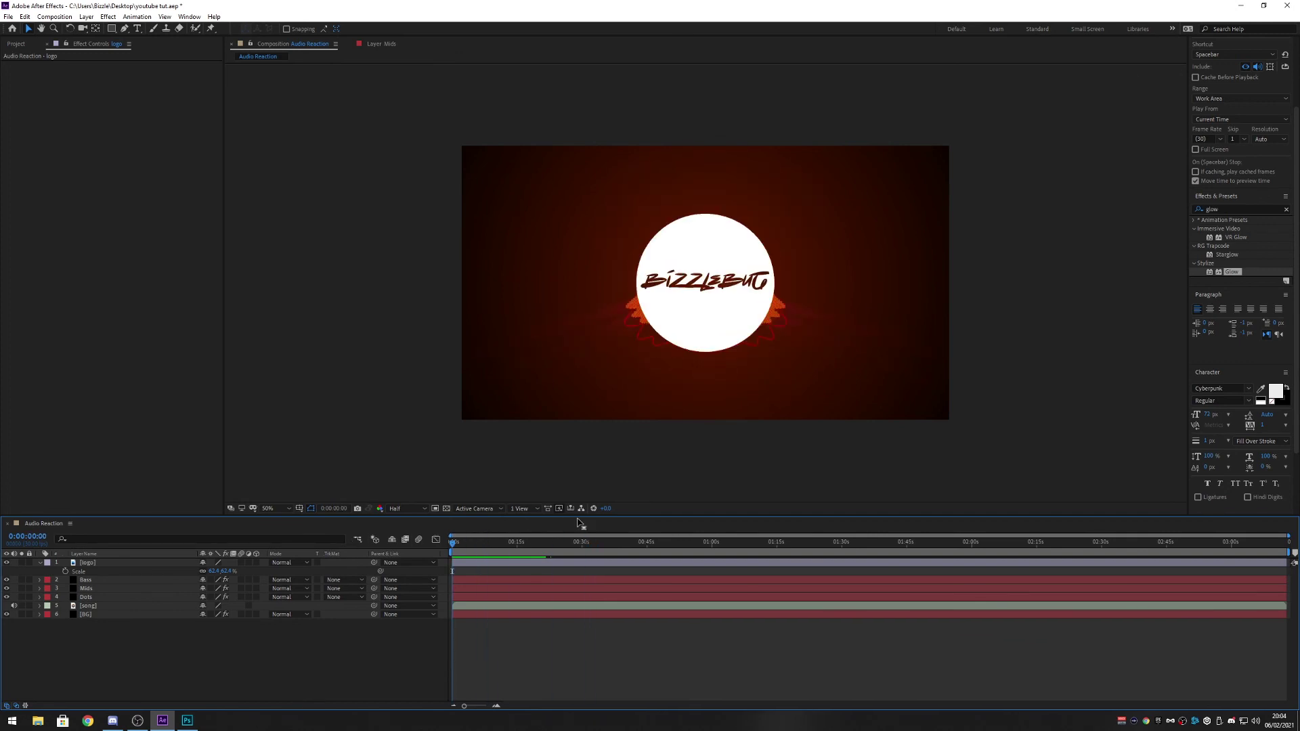